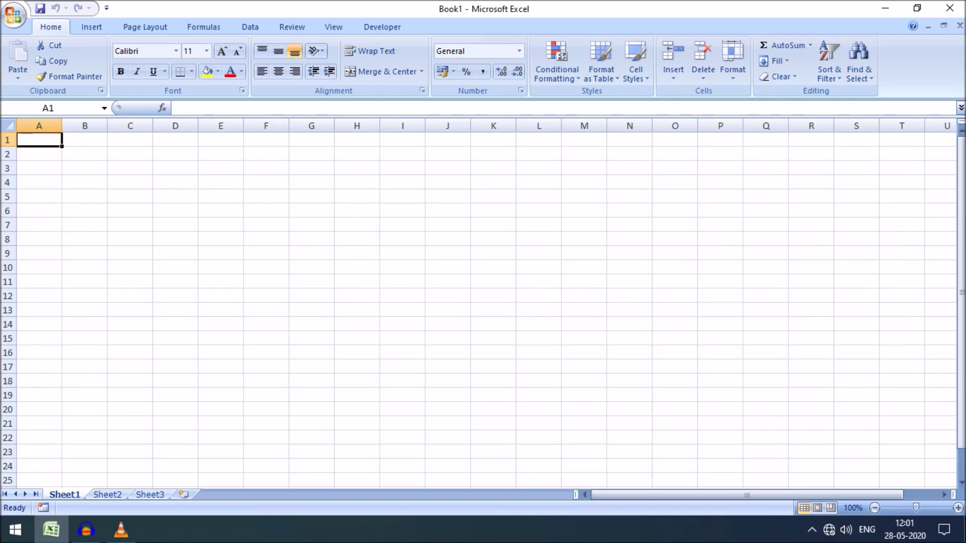
Enter the headers ID in A1 and NAME in B1, and widen column B
text(ID)
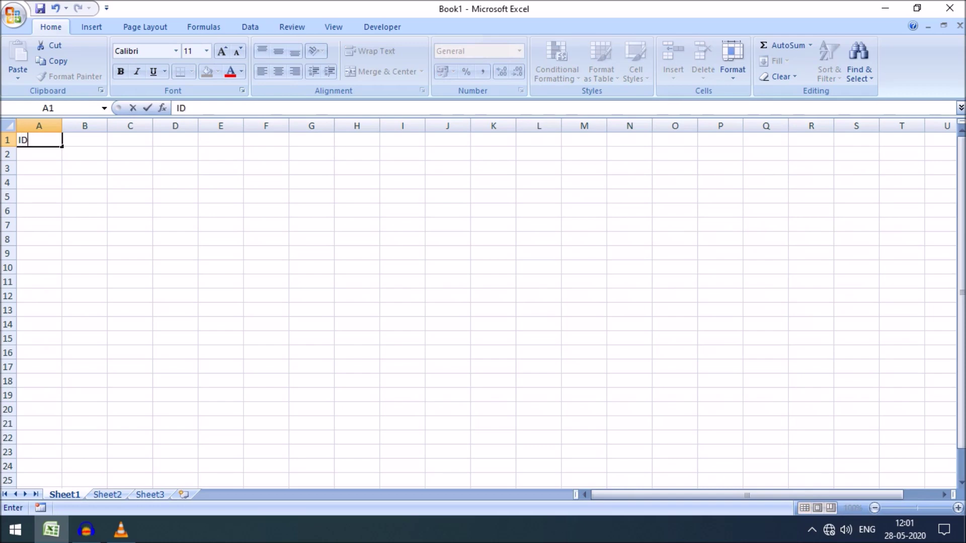
key(Tab)
text(NAME)
key(Tab)
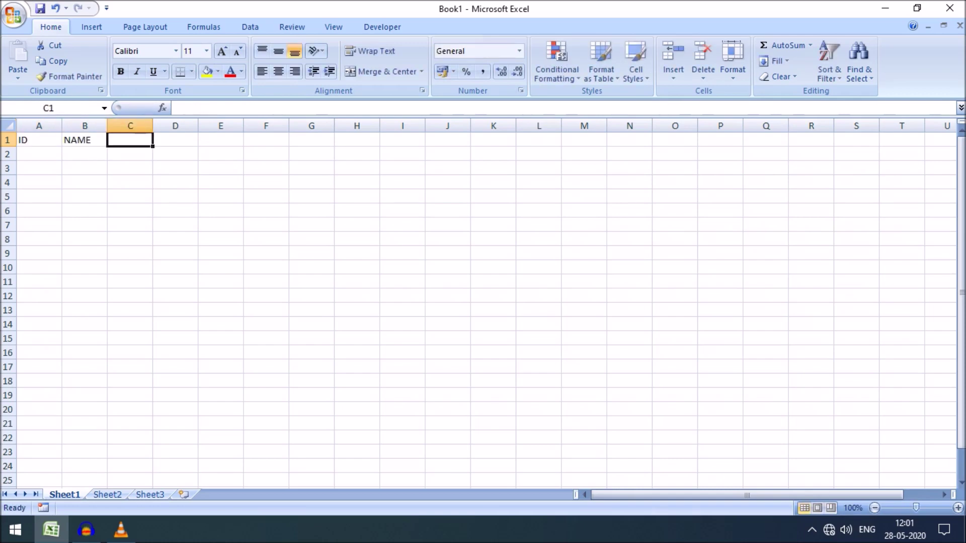
drag(108, 125, 146, 125)
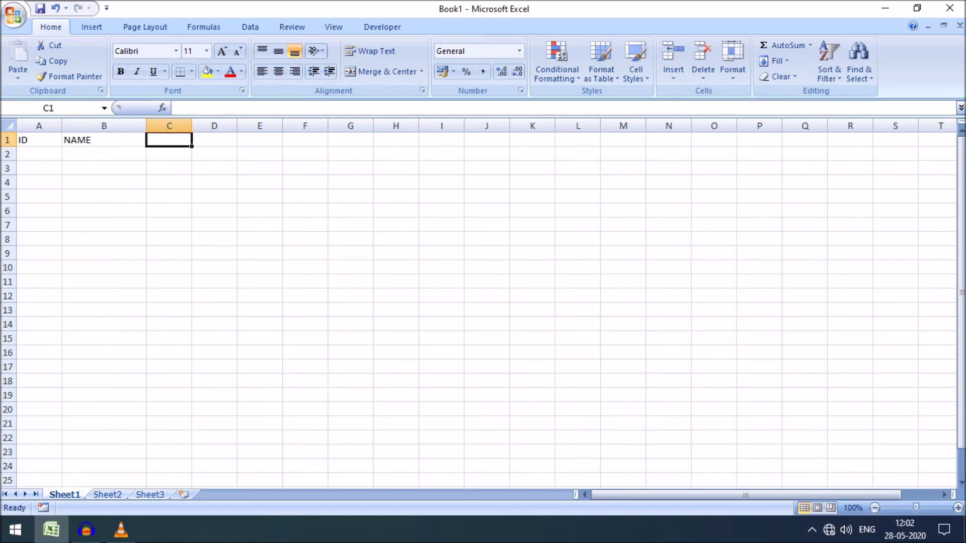
Add the headers PROFESSION in C1 and COUNTRY in D1, widening columns C and D to fit
text(PROFESSION)
key(Tab)
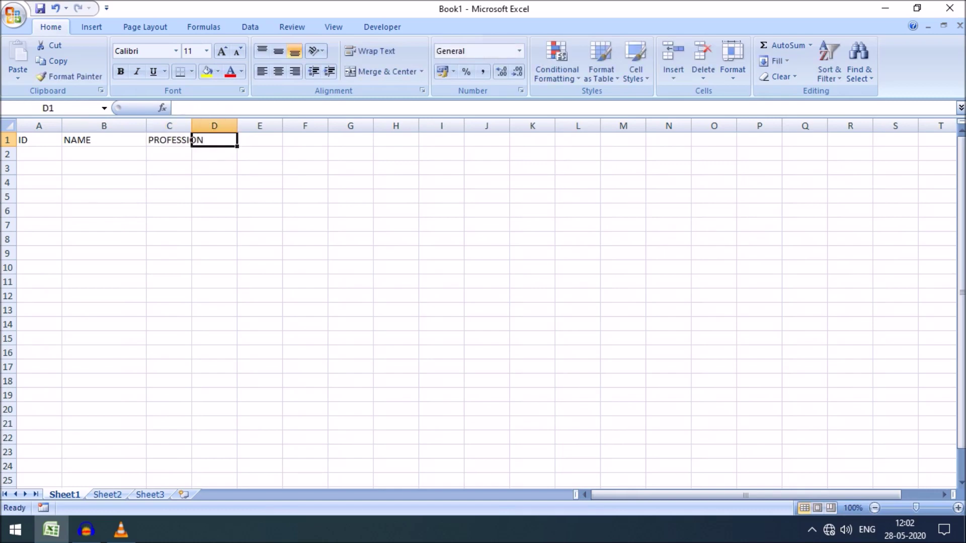
drag(191, 140, 302, 126)
text(COUNTRY)
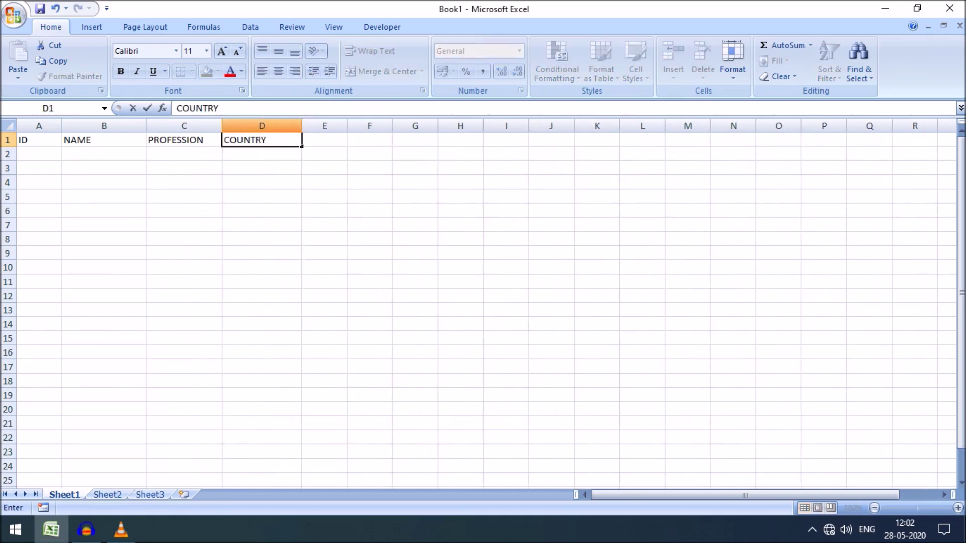
key(Tab)
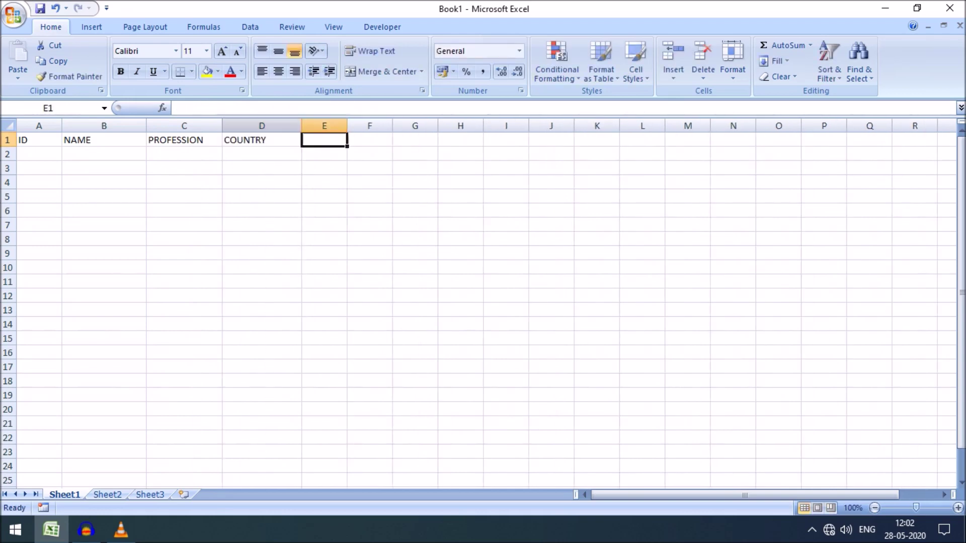
Enter the header IMAGE in E1 in capitals and widen column E
text(IMAGE)
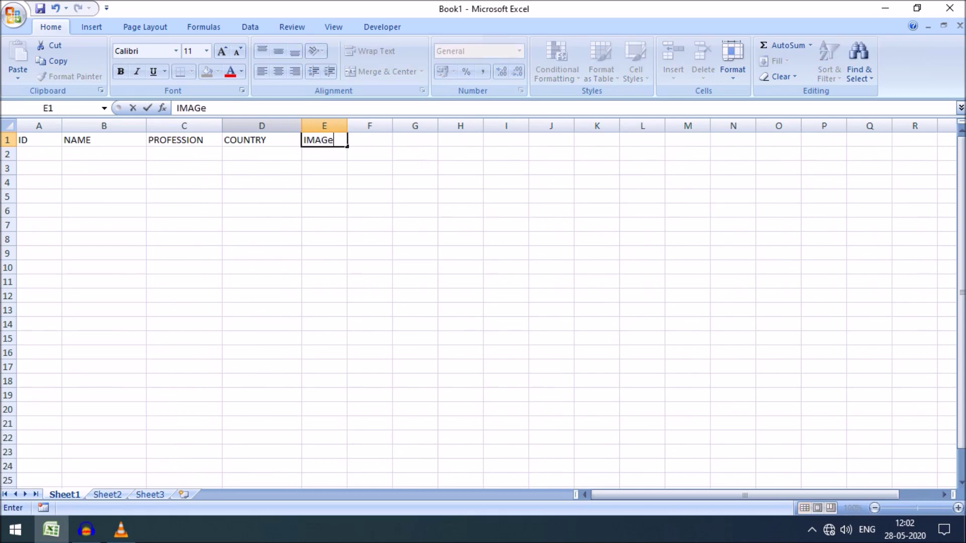
key(BackSpace)
text(E)
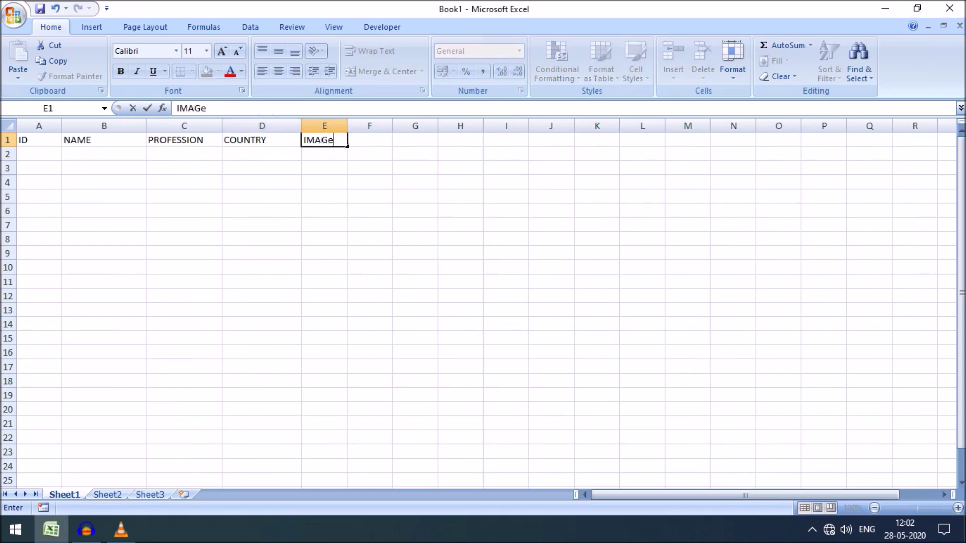
key(BackSpace)
text(E)
click(324, 168)
drag(347, 125, 382, 126)
Fill row 2 from A2 with 1, Messi, Footballer and Argentina, and make the row taller
click(39, 154)
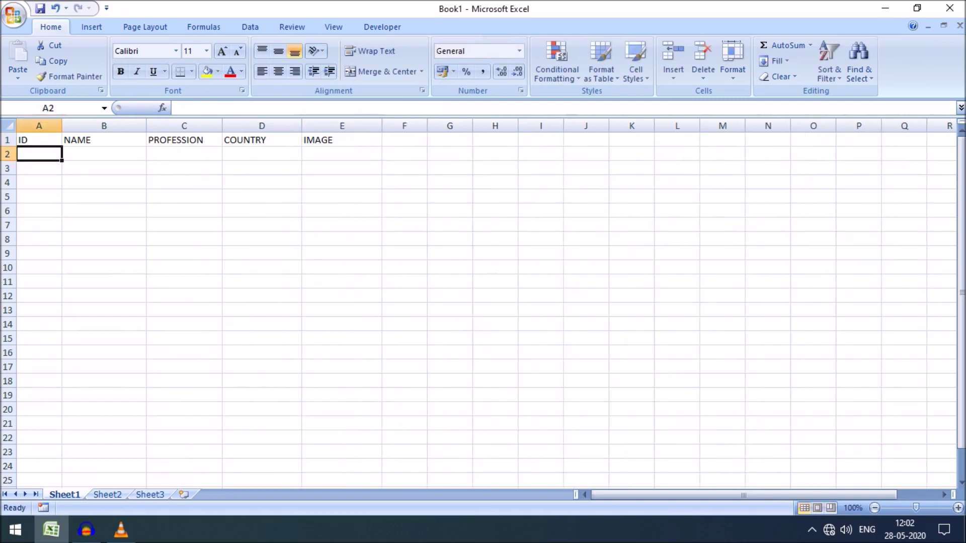
text(1)
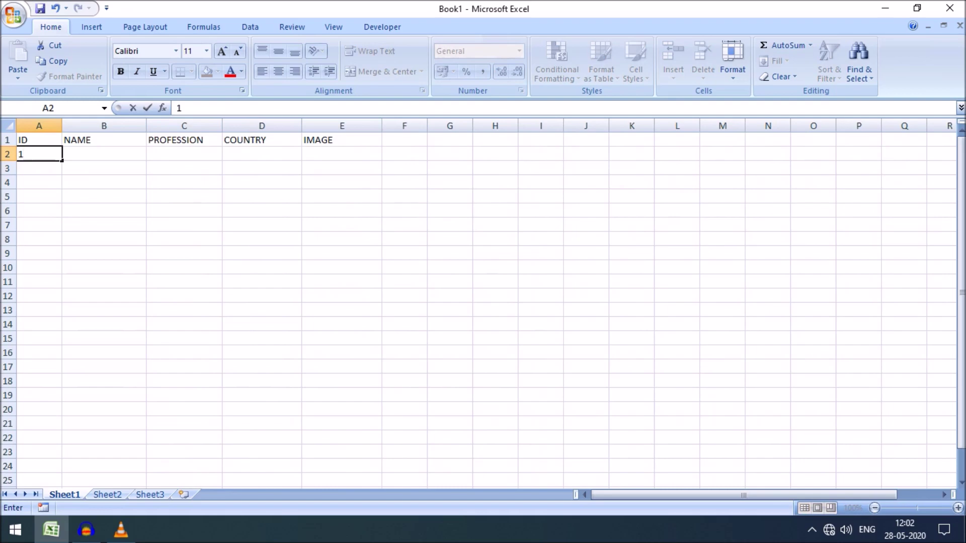
key(Tab)
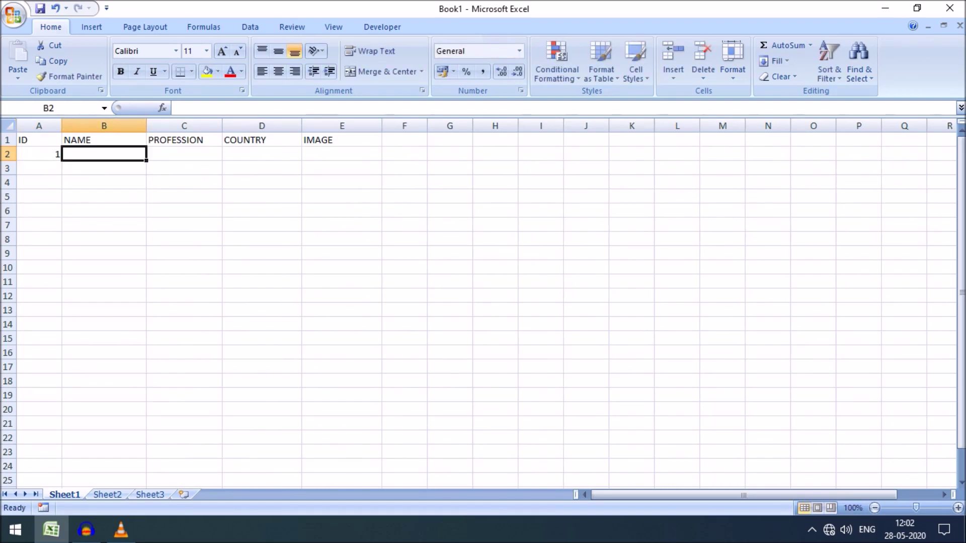
text(Messi)
key(Tab)
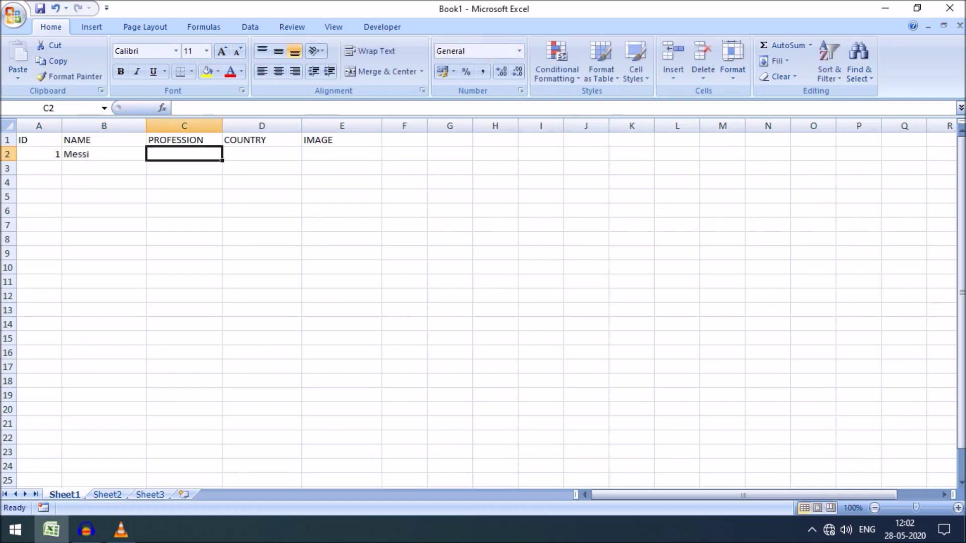
text(Foo)
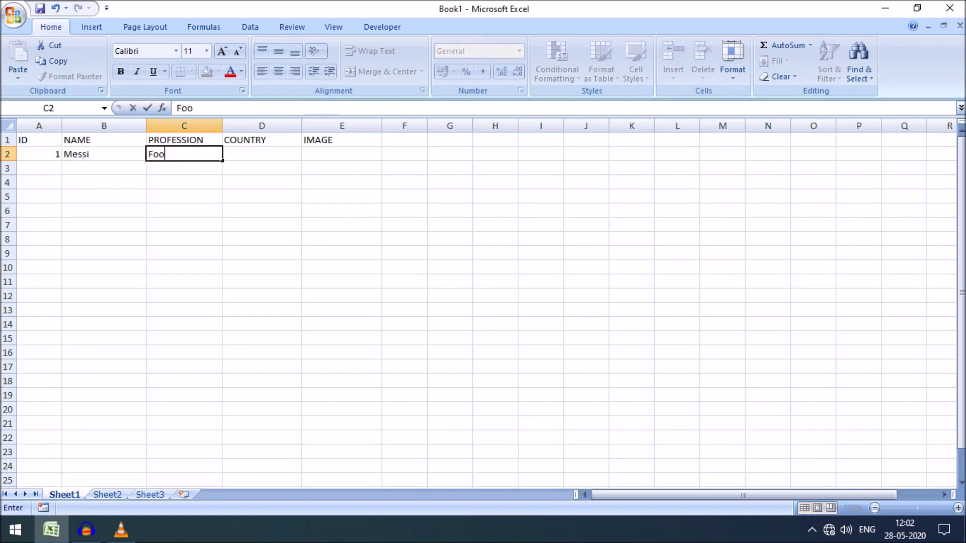
text(tballer)
key(Tab)
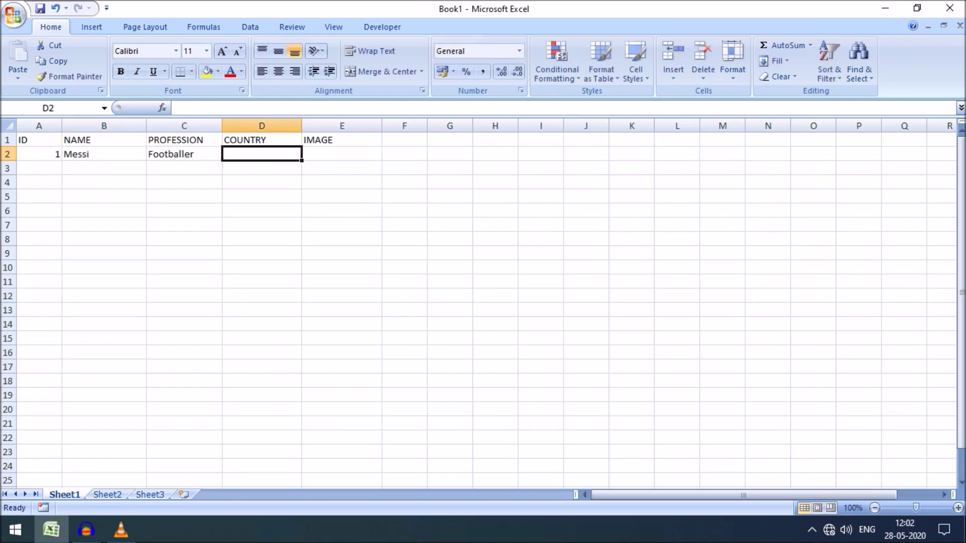
text(Ar)
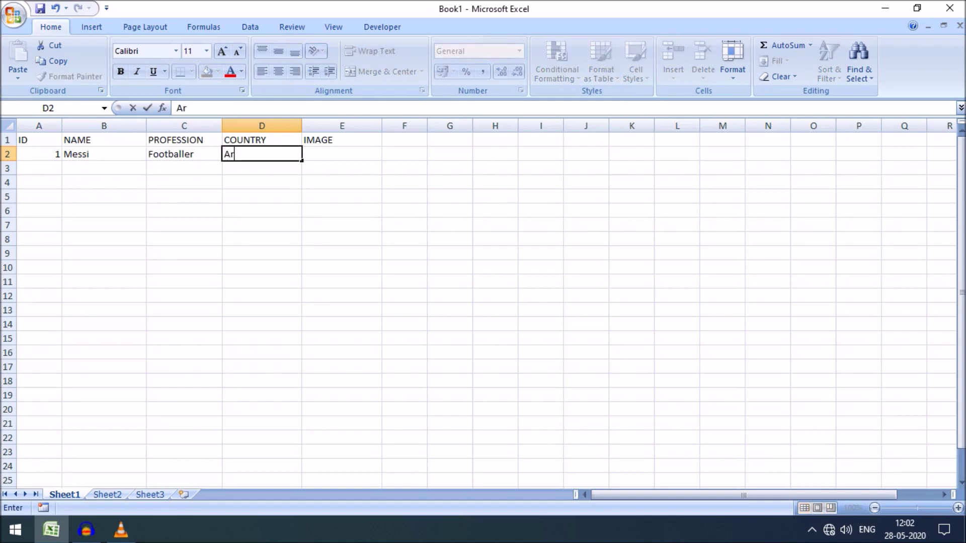
text(gentina)
key(Tab)
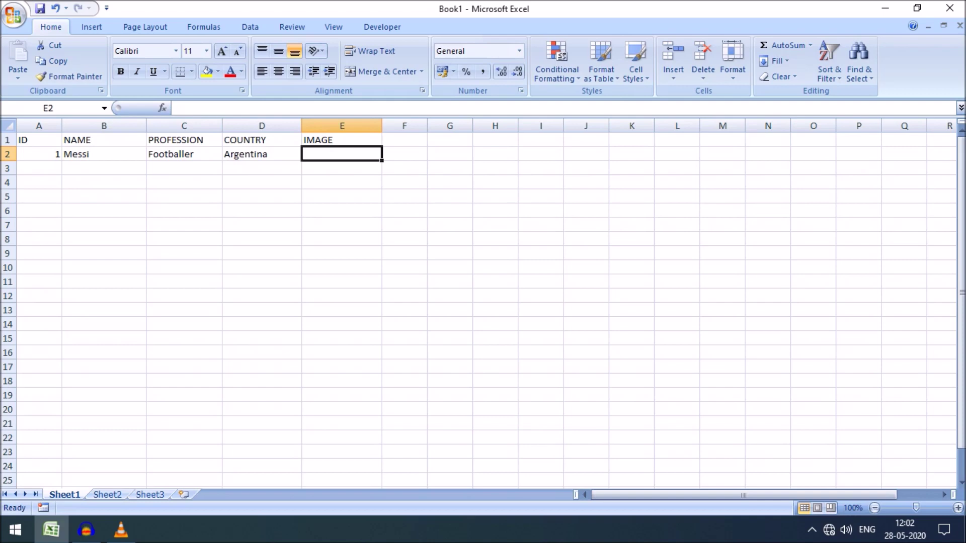
drag(7, 161, 7, 184)
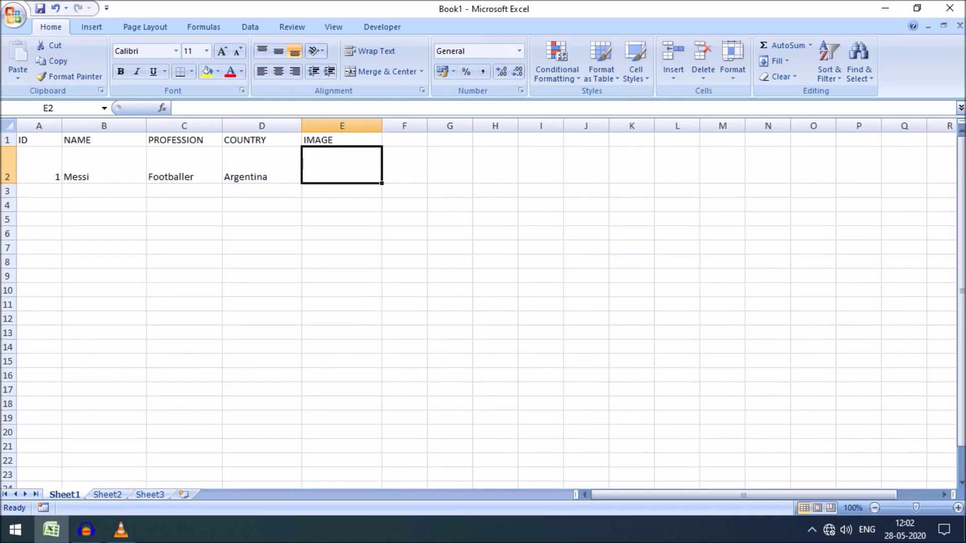
Fill row 3 from A3 with 2, Dhoni, Cricketer and India
key(Return)
text(2)
key(Tab)
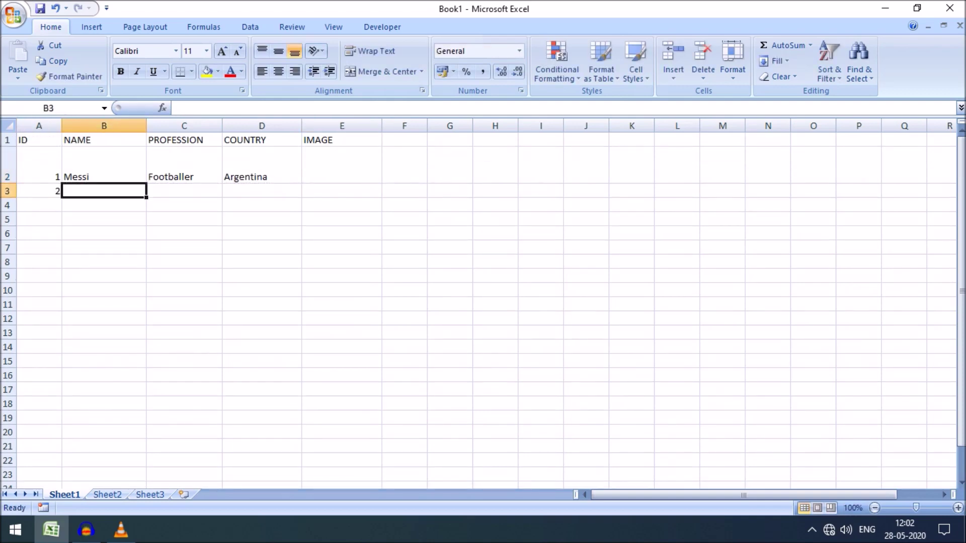
text(Dhoni)
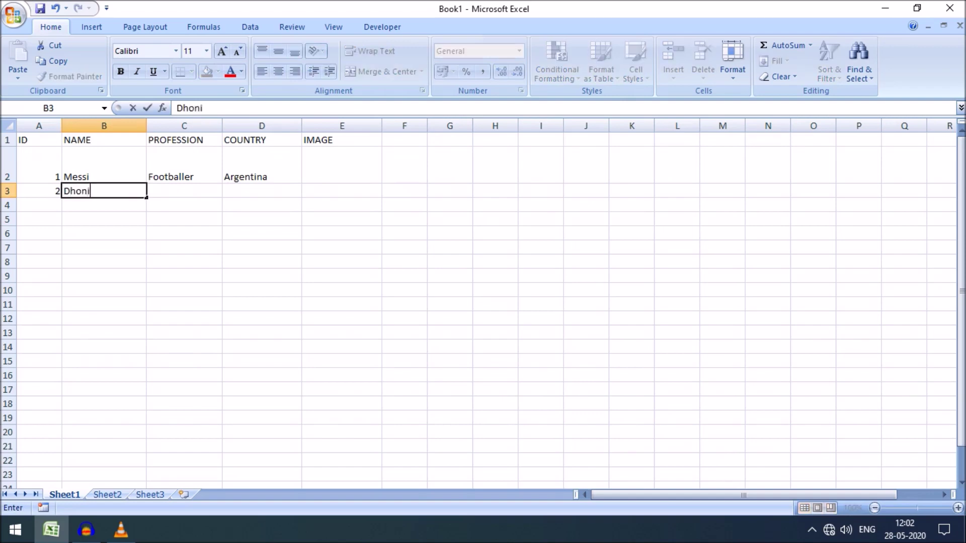
key(Tab)
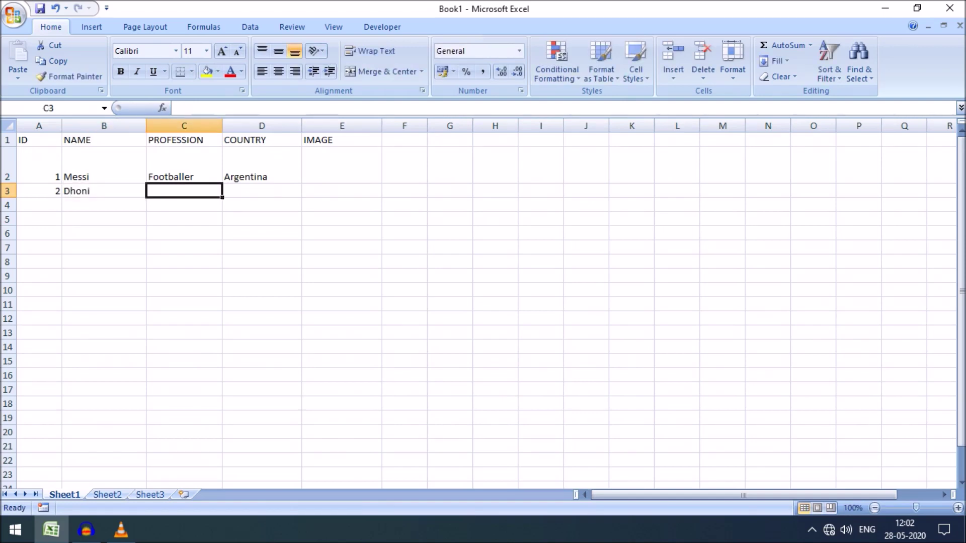
text(Cricketer)
key(Tab)
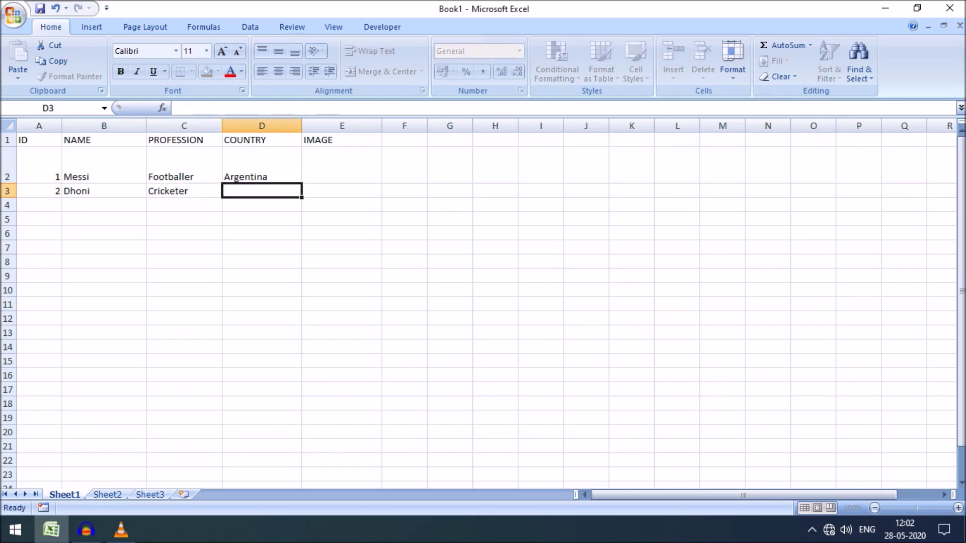
text(India)
key(Tab)
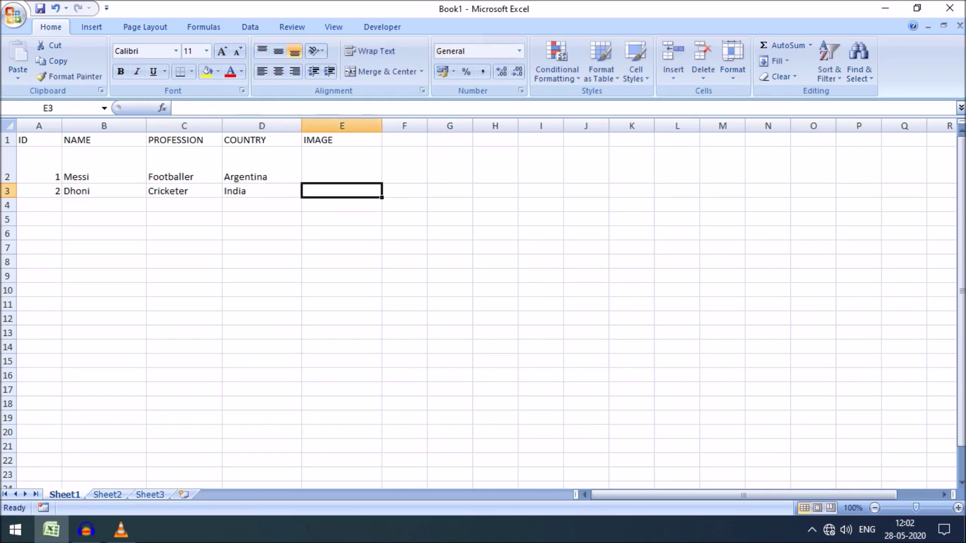
Enlarge cell E2 for a picture by further increasing row 2's height and column E's width
key(Up)
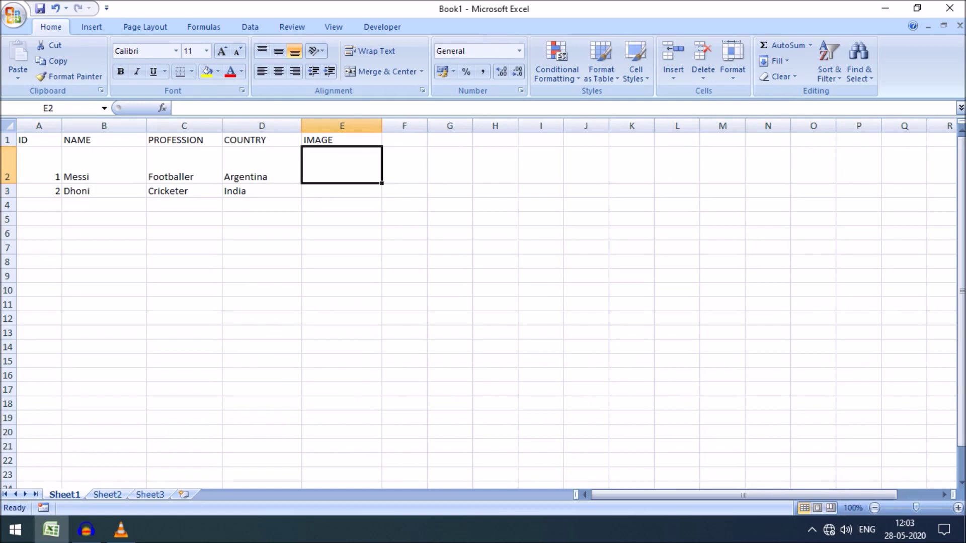
drag(8, 184, 7, 213)
drag(382, 125, 409, 126)
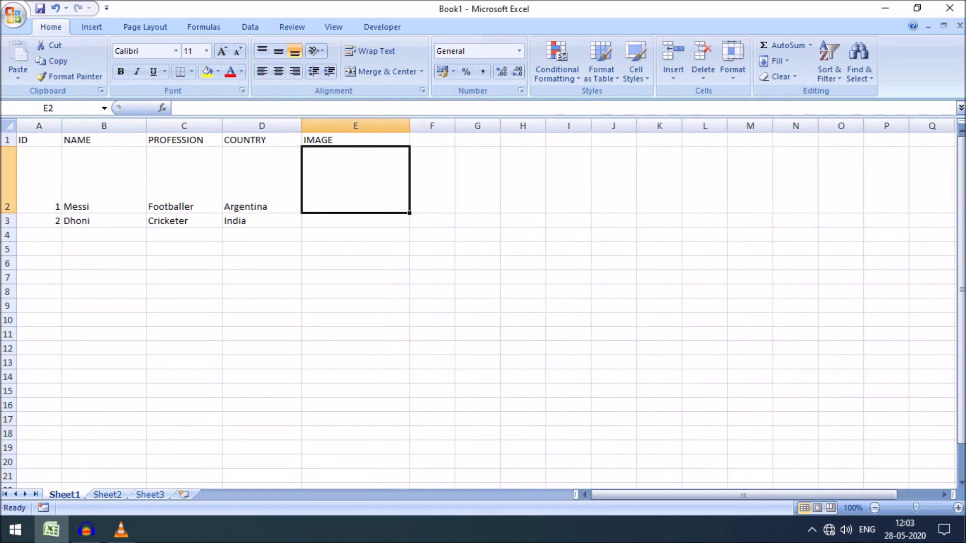
drag(8, 213, 8, 222)
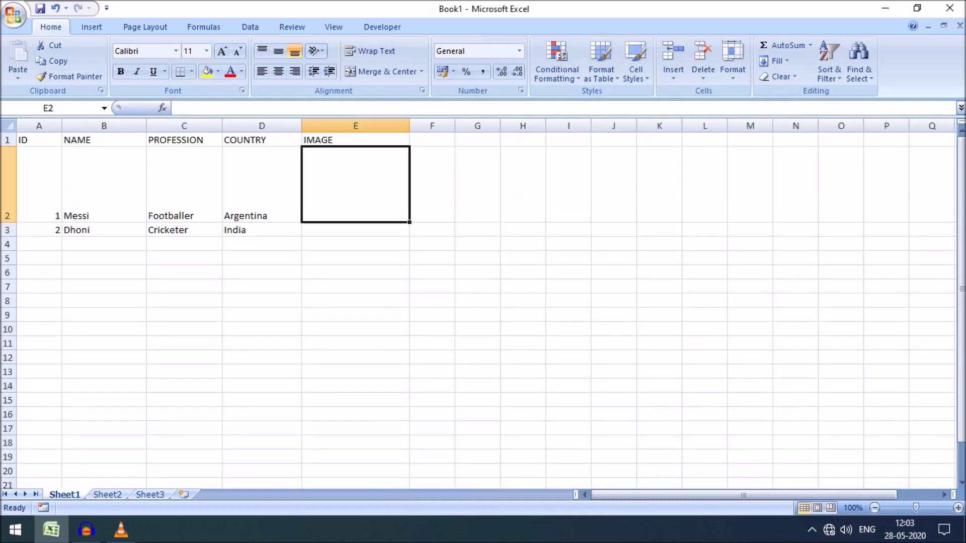
click(184, 245)
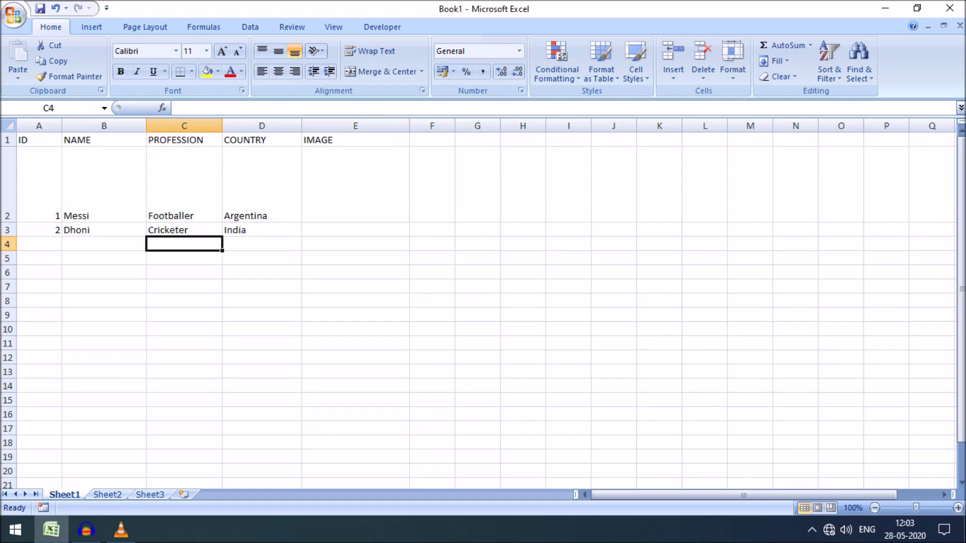
click(7, 186)
click(104, 184)
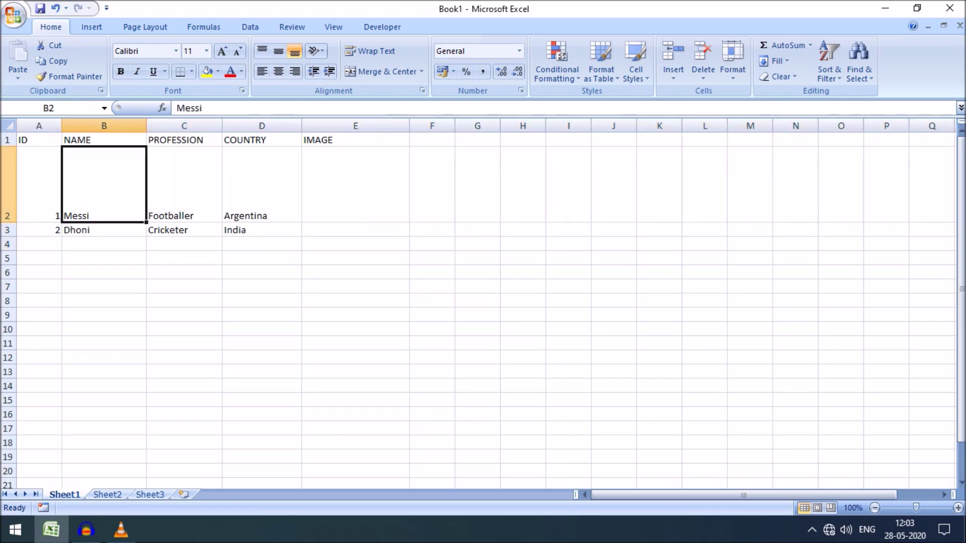
click(355, 184)
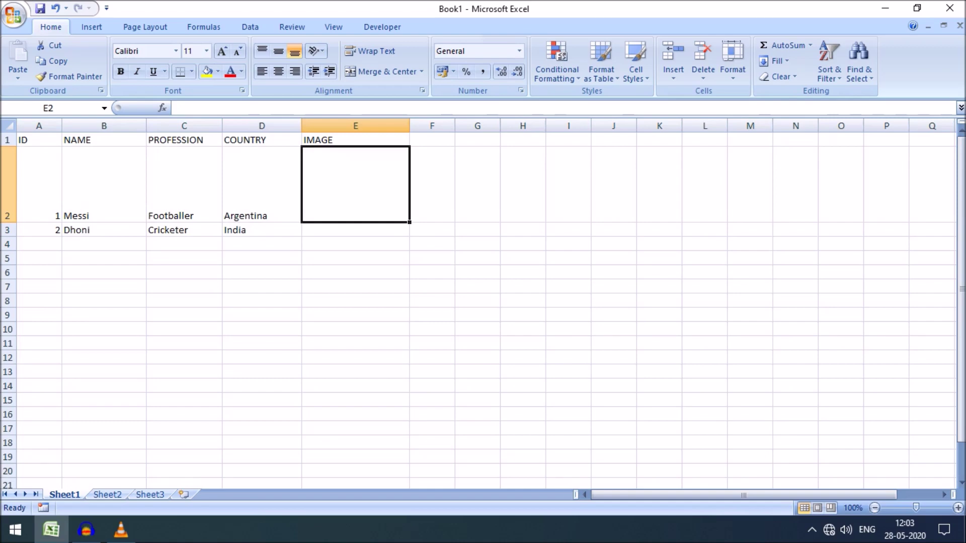
click(184, 287)
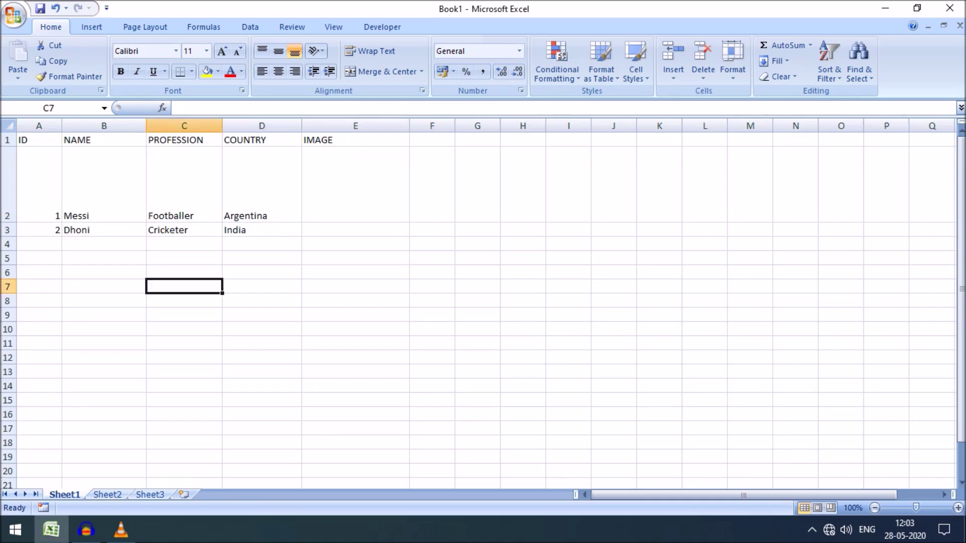
click(7, 185)
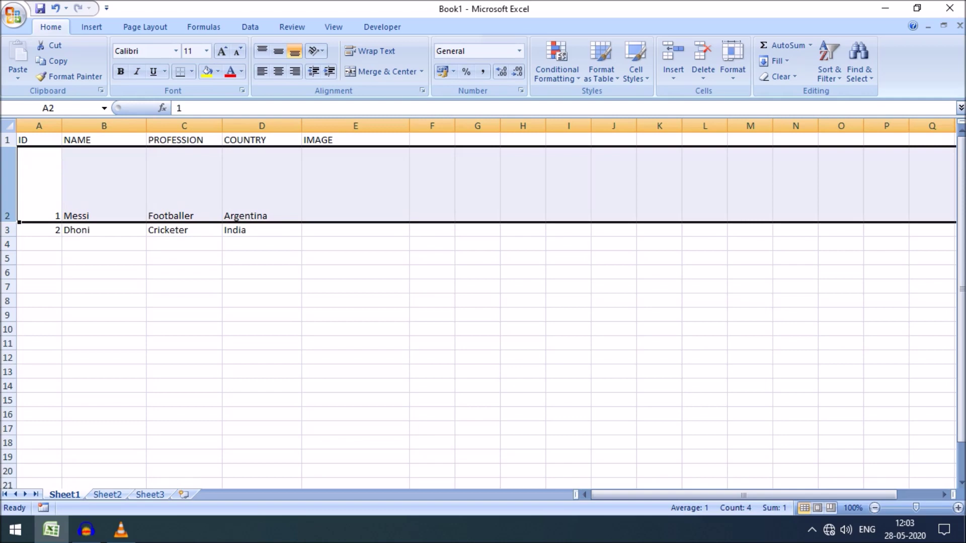
click(184, 301)
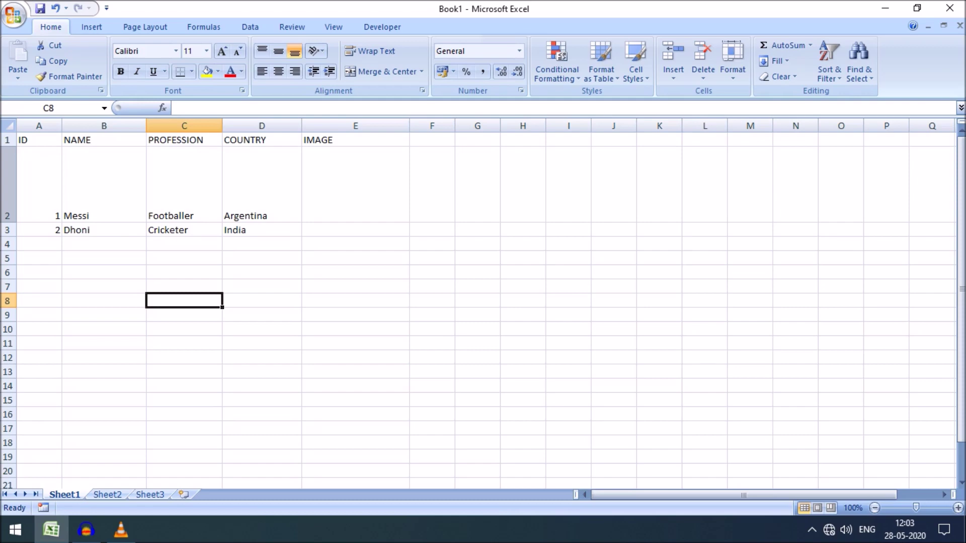
Copy row 2's format and height to the whole sheet with Format Painter, and select A1
click(7, 215)
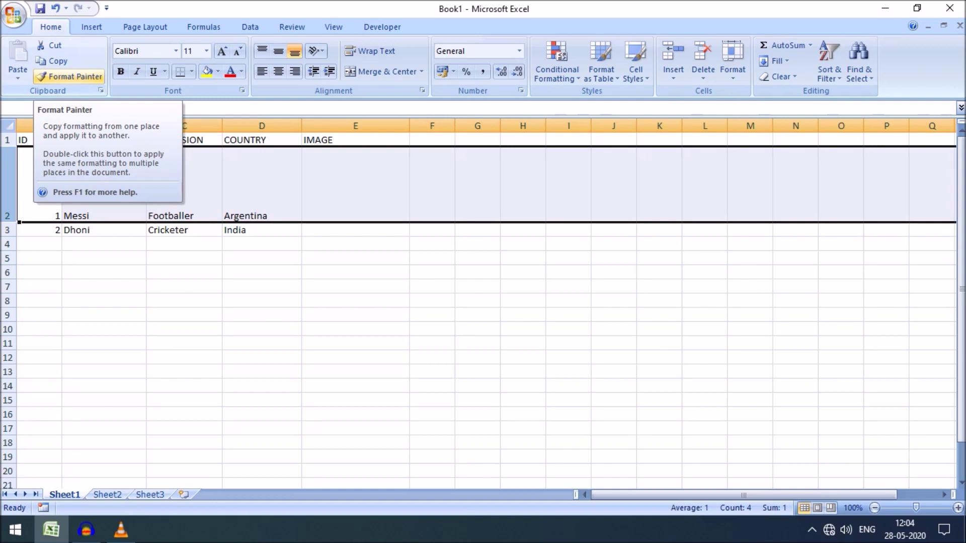
click(70, 76)
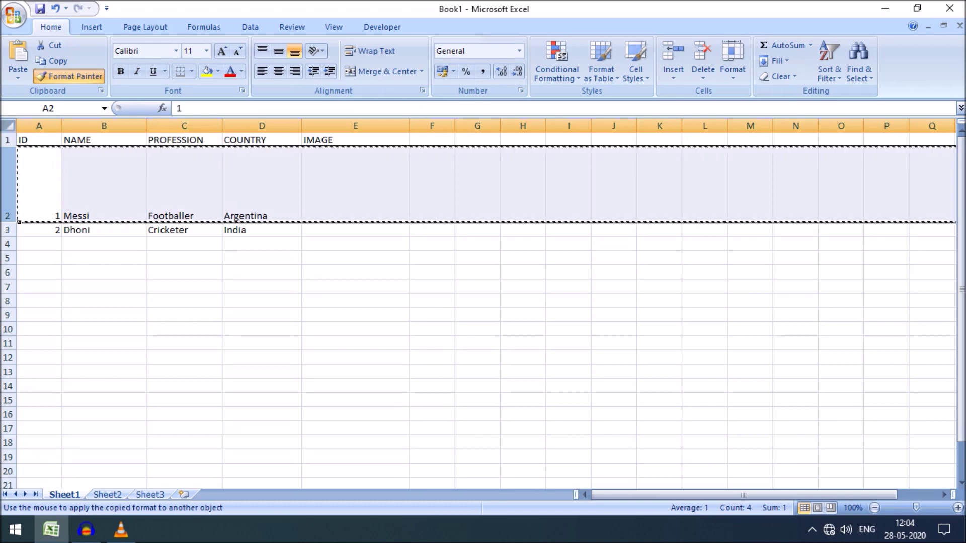
click(8, 125)
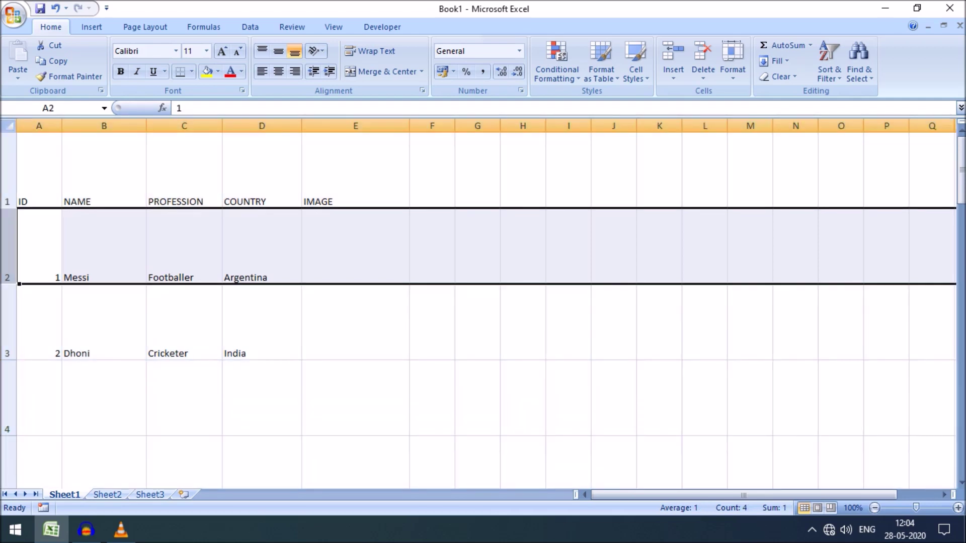
click(40, 171)
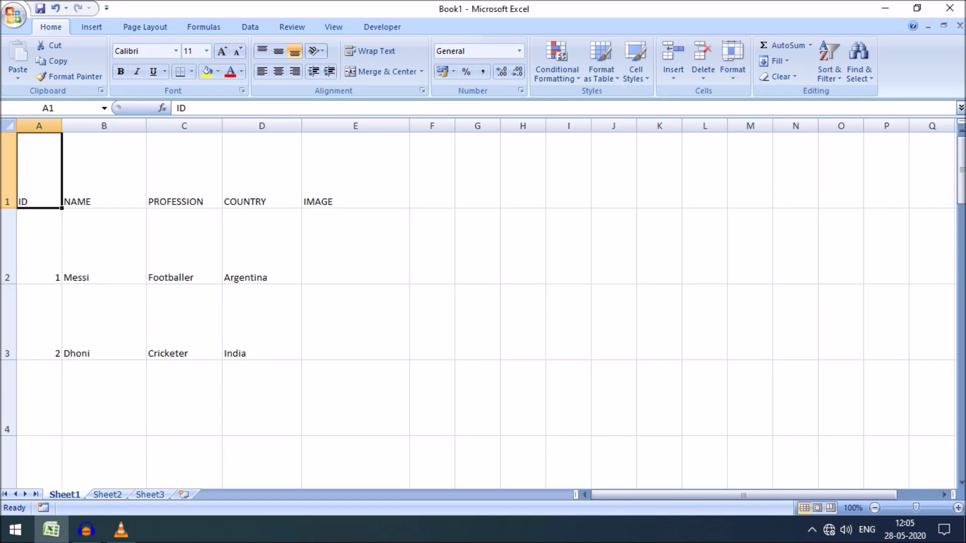
Auto-fit row 1's height to its headers and increase the header row's font size to 14
double_click(8, 208)
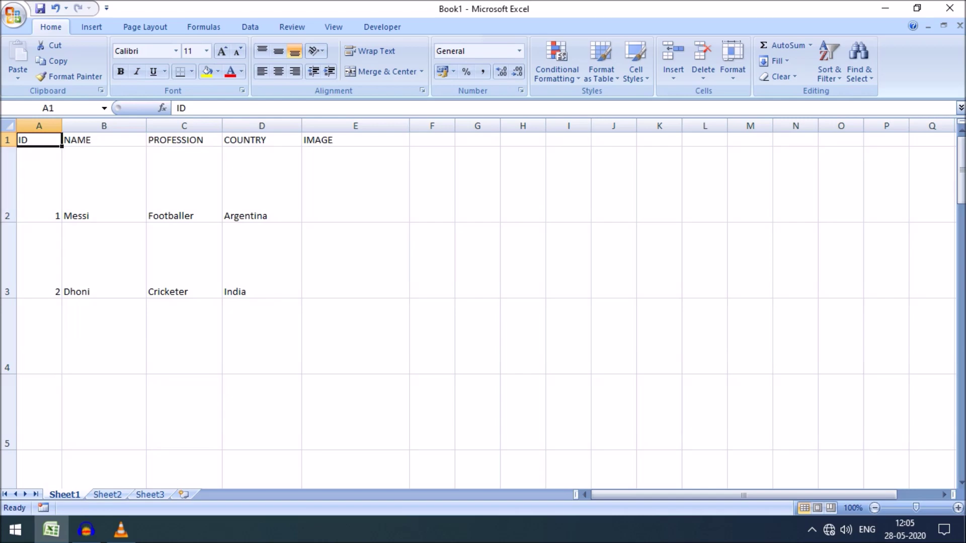
click(8, 140)
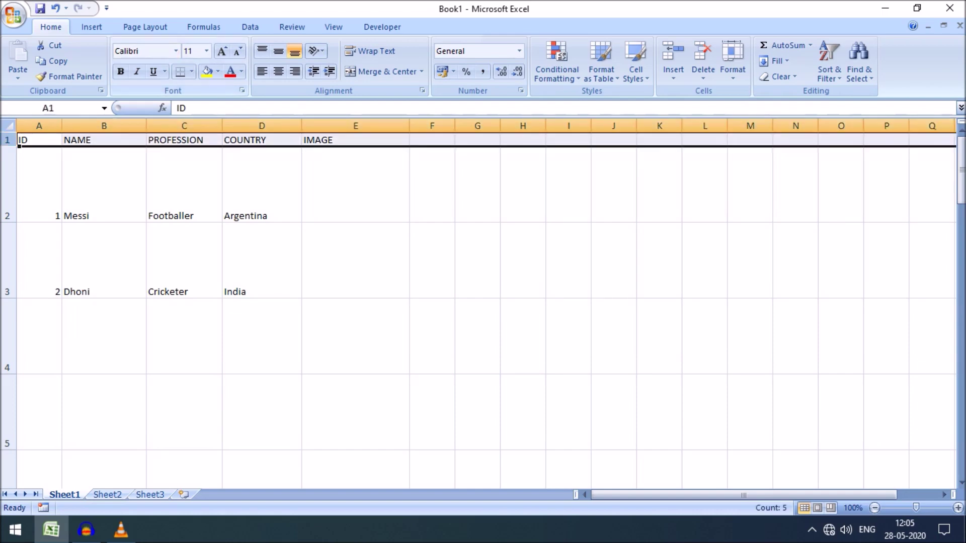
click(221, 51)
click(222, 51)
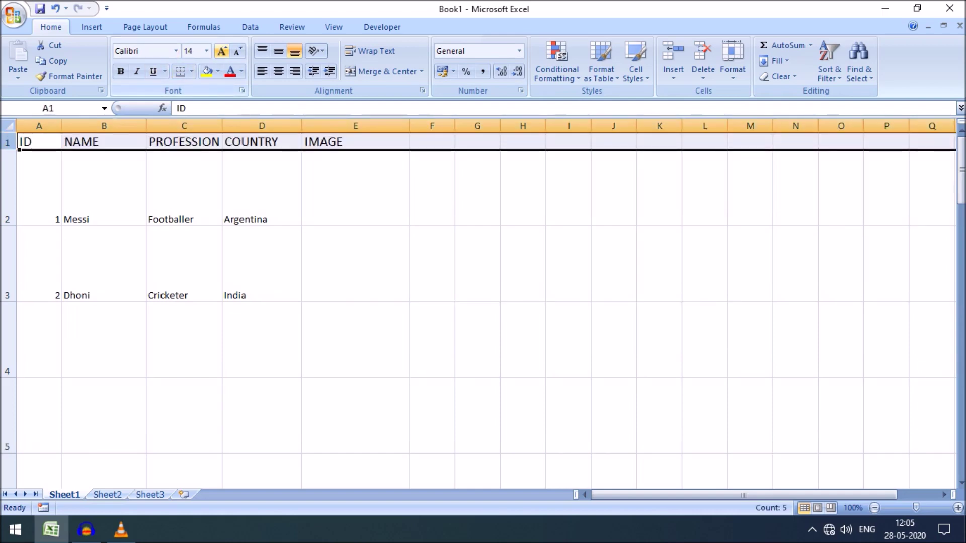
Widen columns C and D to give their headers more room, and center the row 1 headers horizontally
drag(222, 125, 252, 126)
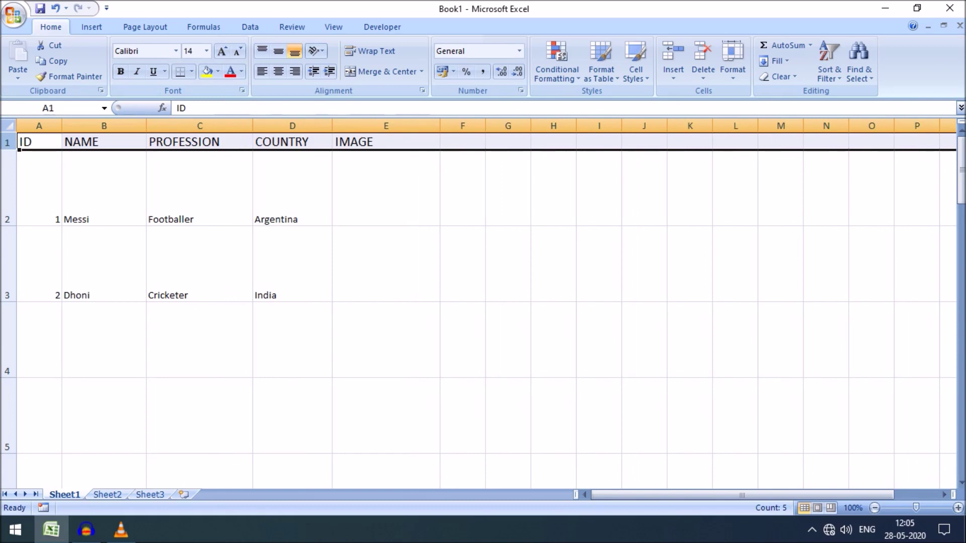
drag(332, 126, 339, 126)
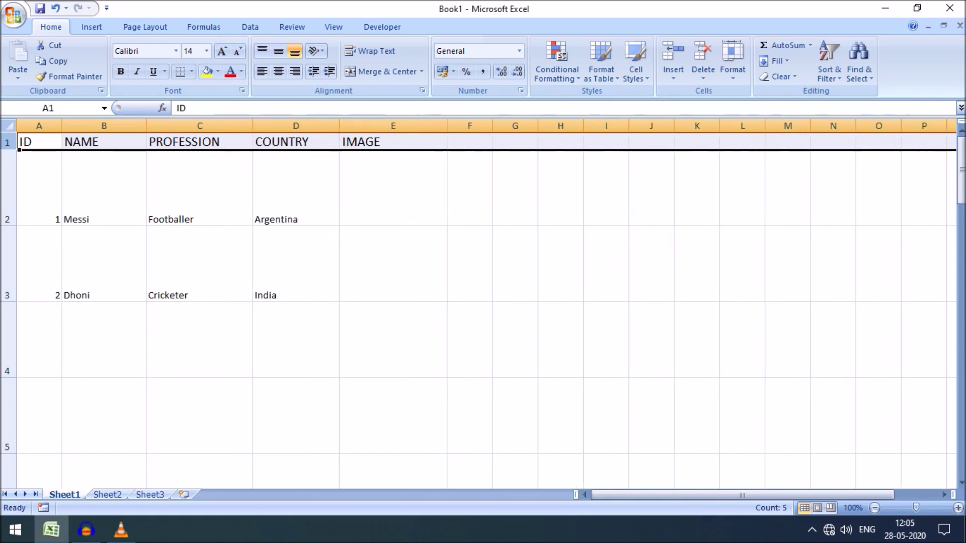
click(279, 71)
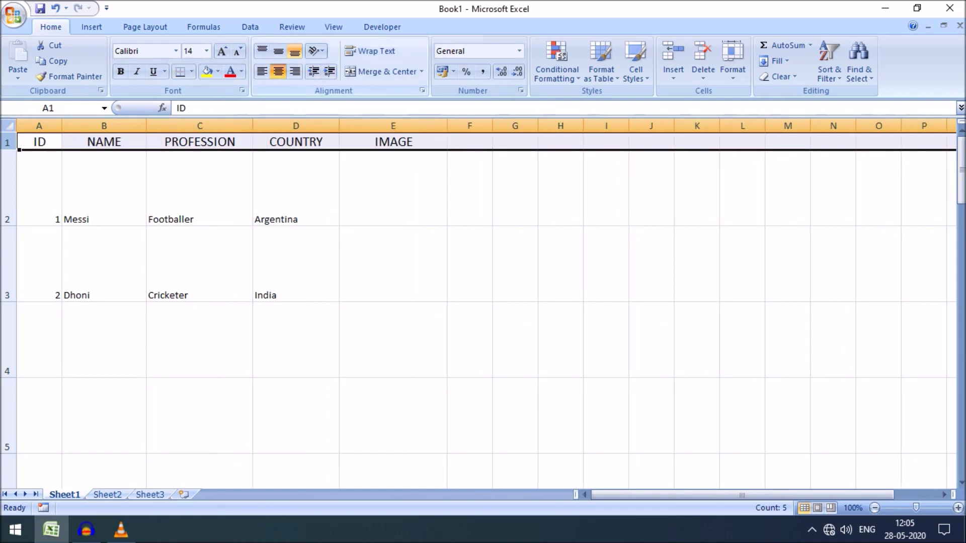
click(199, 264)
drag(39, 186, 296, 186)
click(199, 189)
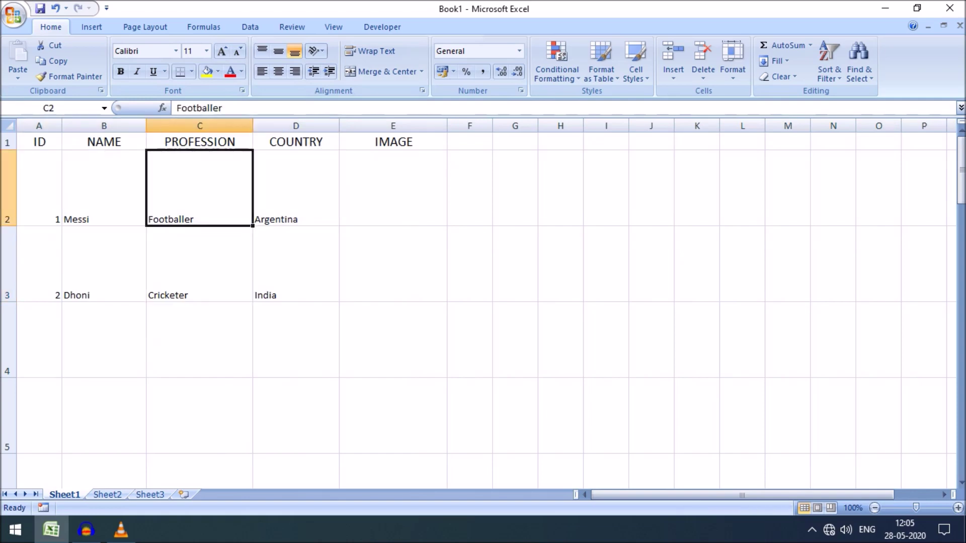
key(Left)
key(Left)
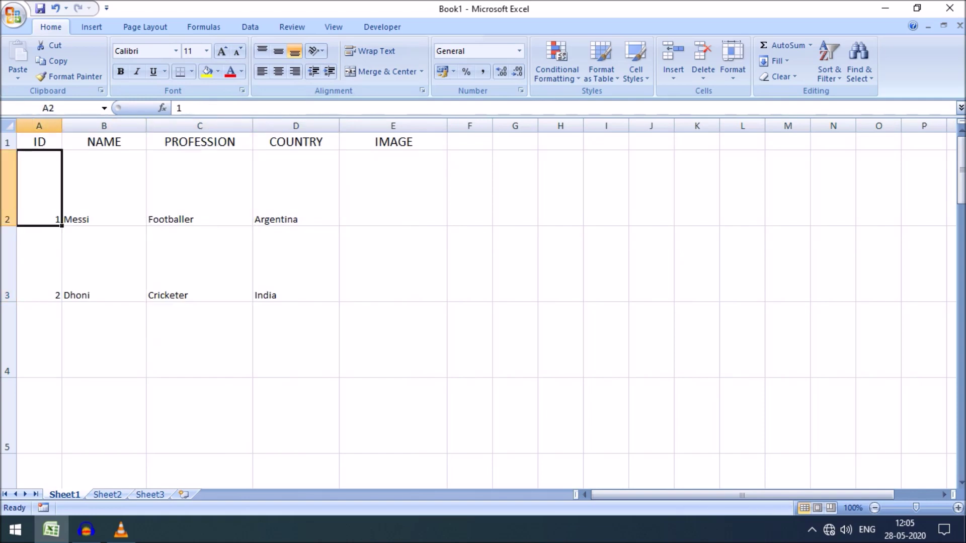
Set both the horizontal and vertical text alignment of columns A to D to Center
drag(39, 125, 339, 125)
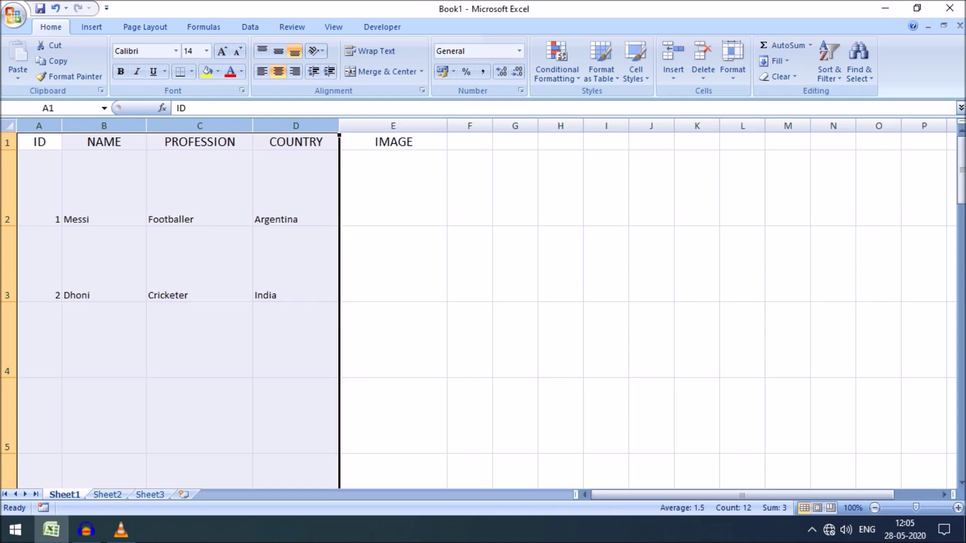
right_click(199, 187)
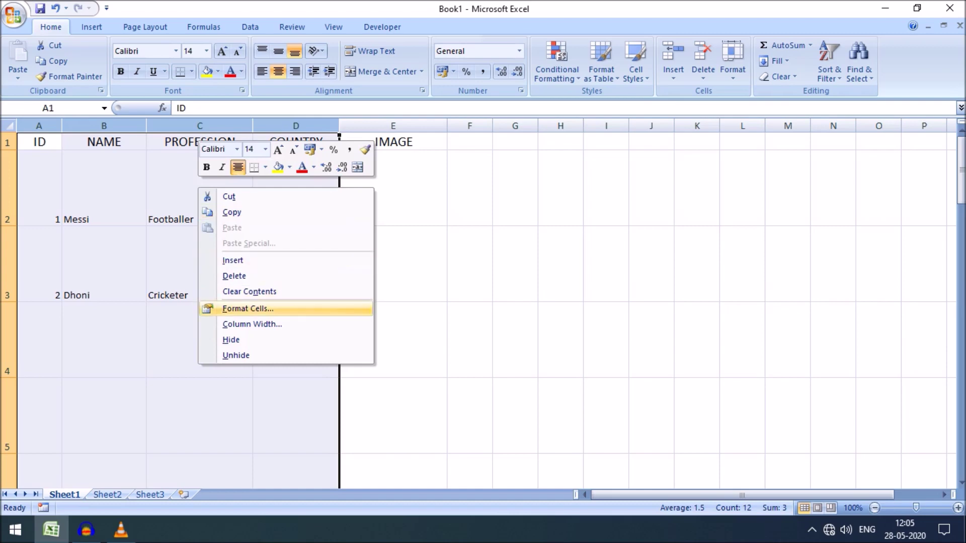
click(255, 309)
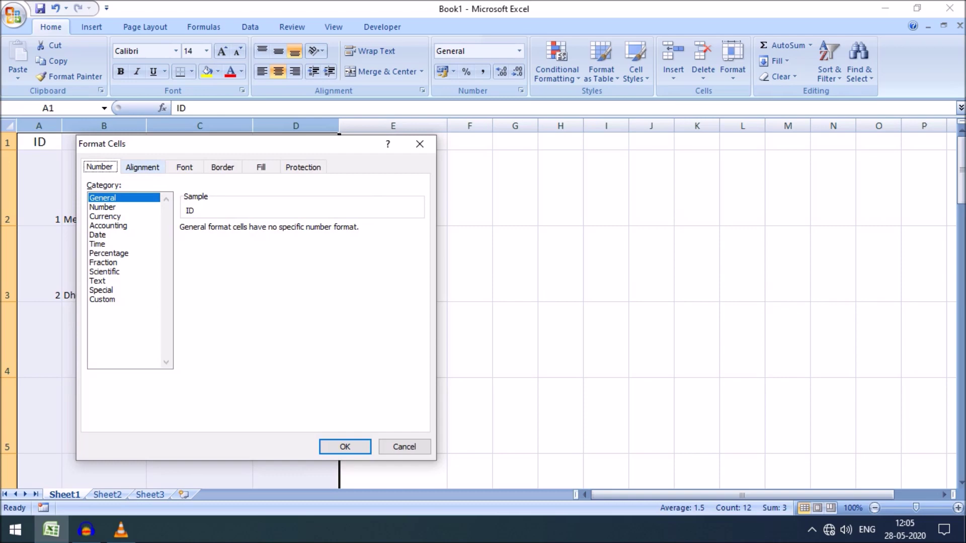
click(142, 167)
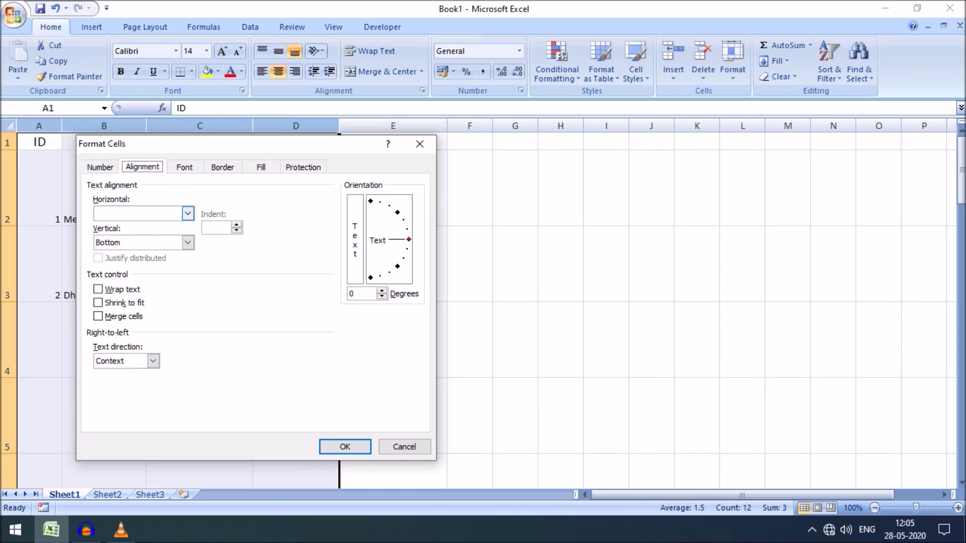
click(188, 214)
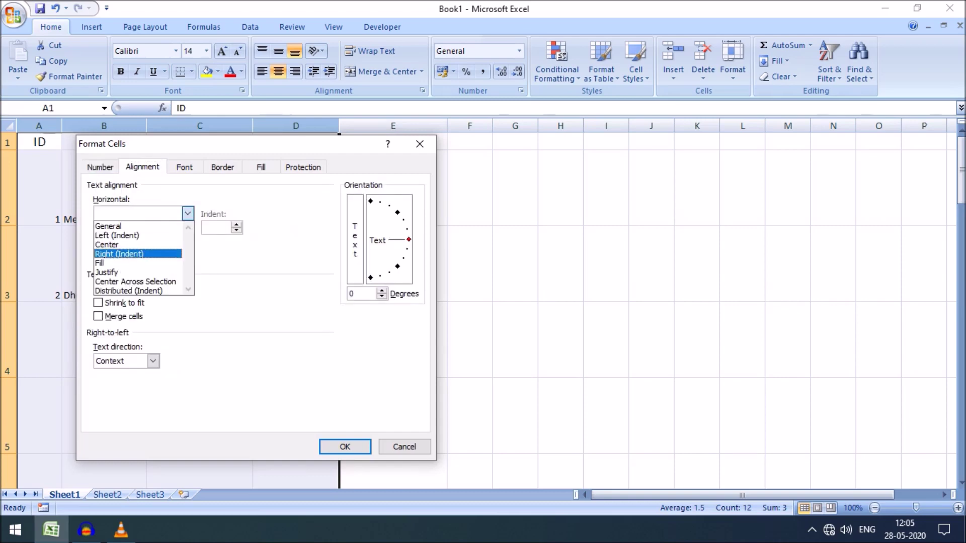
click(181, 244)
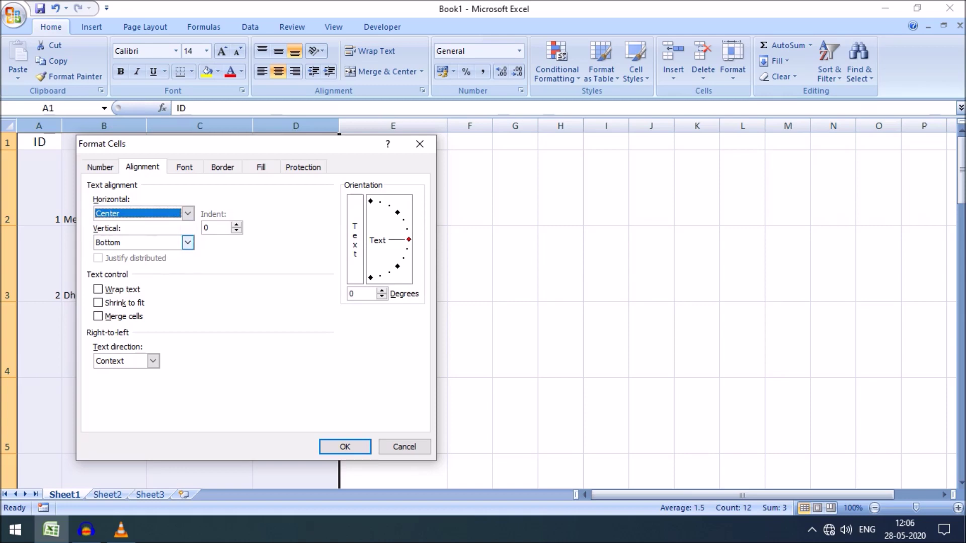
click(187, 242)
click(121, 262)
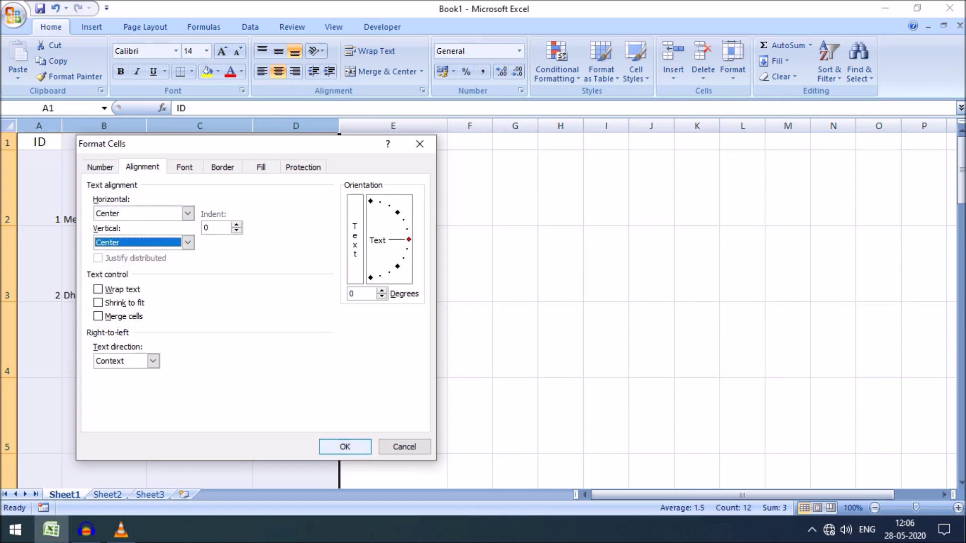
key(Return)
click(295, 415)
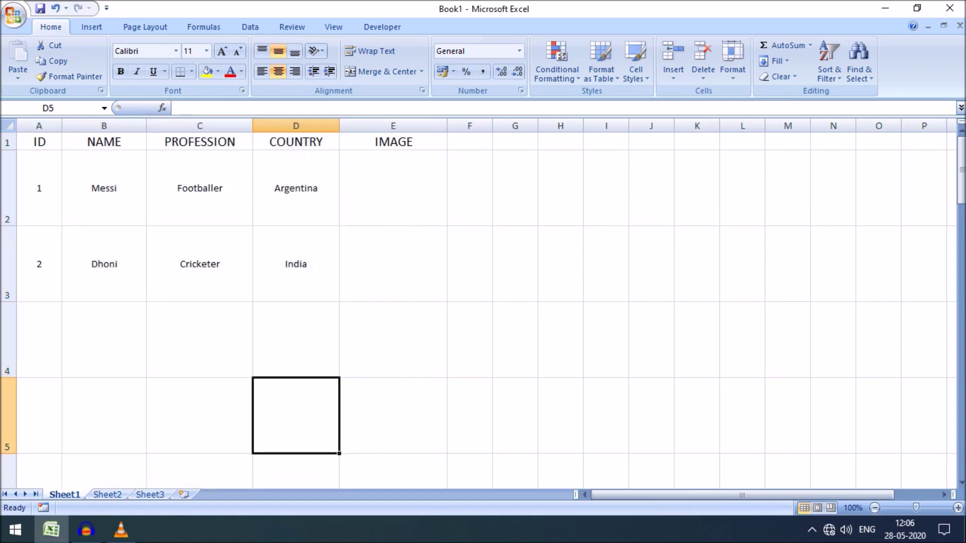
drag(39, 188, 296, 264)
click(199, 340)
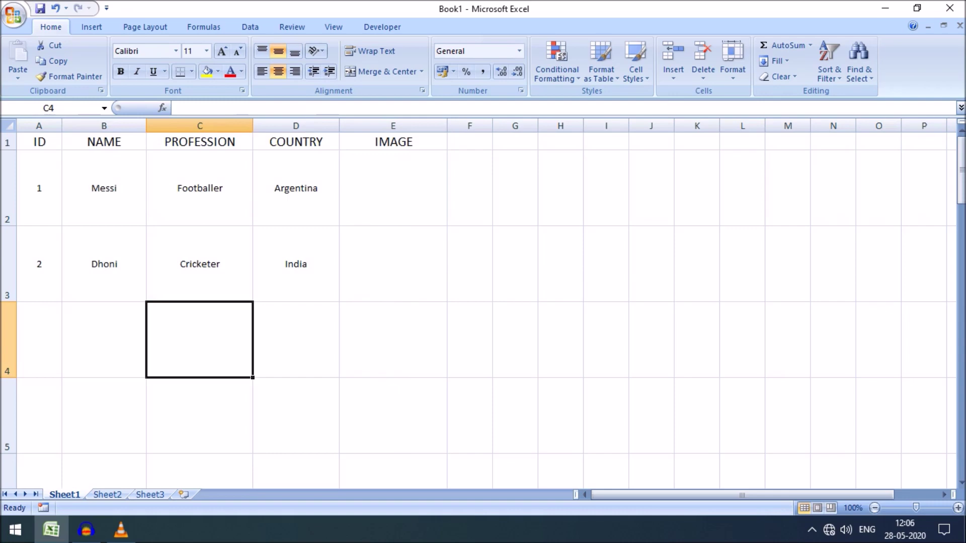
key(Up)
key(Up)
key(Right)
key(Down)
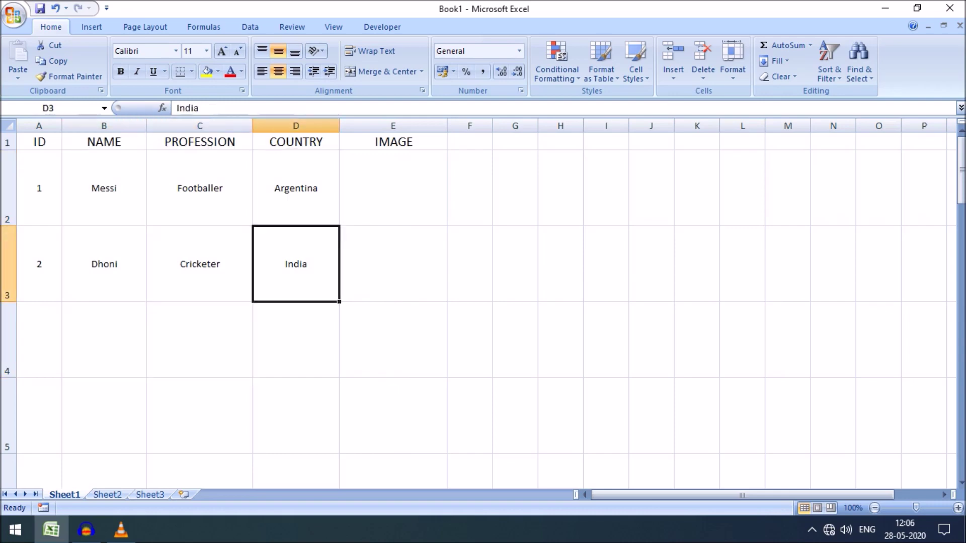
Insert the messi picture from the Image 1 folder on New Volume (E:) at cell E2
click(393, 188)
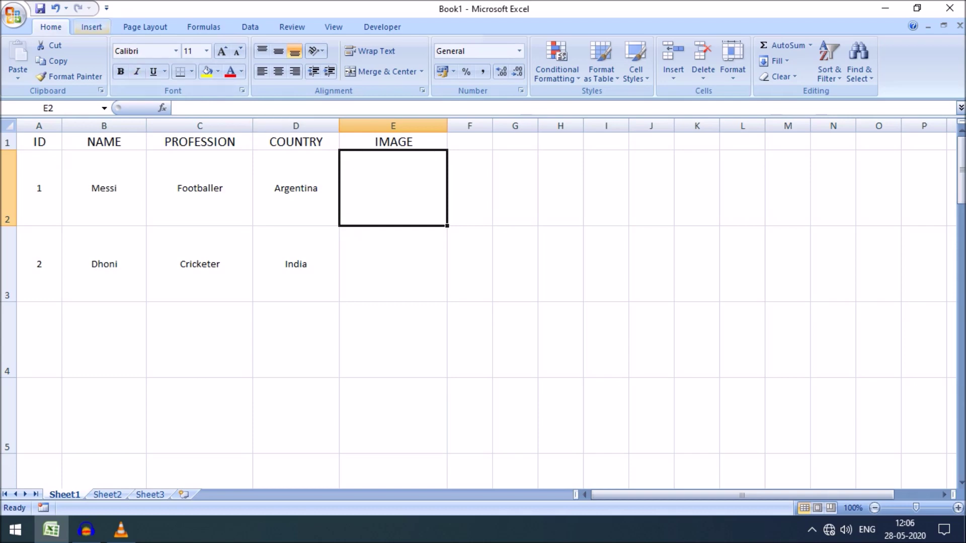
click(91, 26)
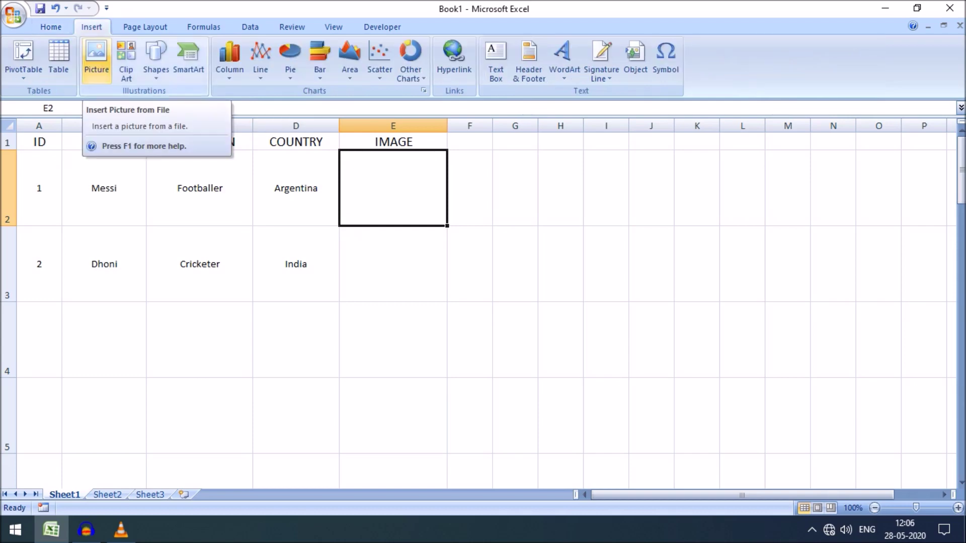
click(96, 60)
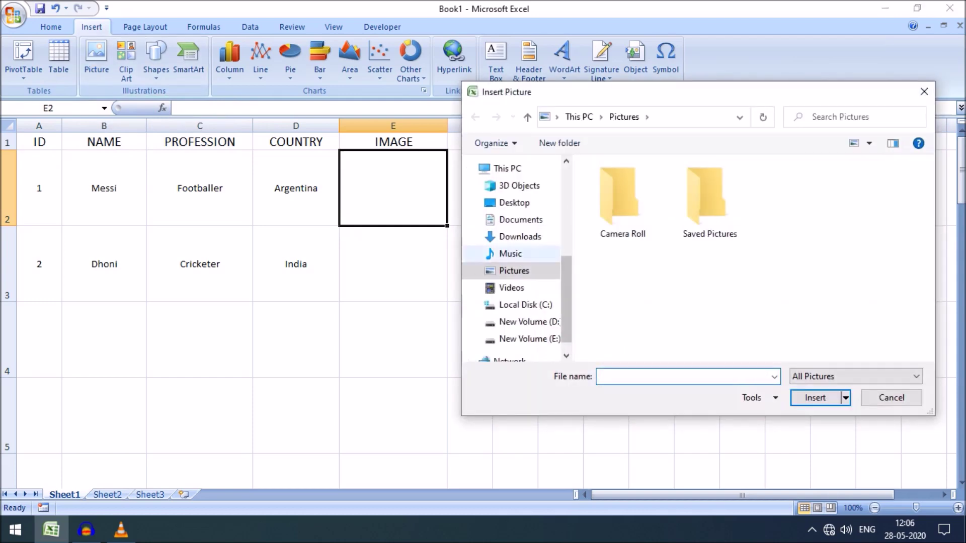
scroll(516, 259, down, 1)
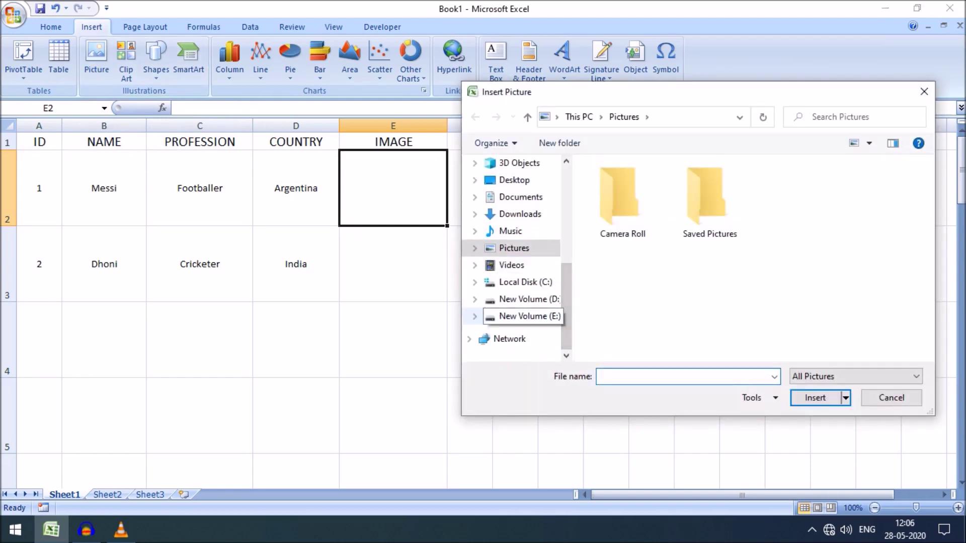
click(523, 316)
double_click(616, 318)
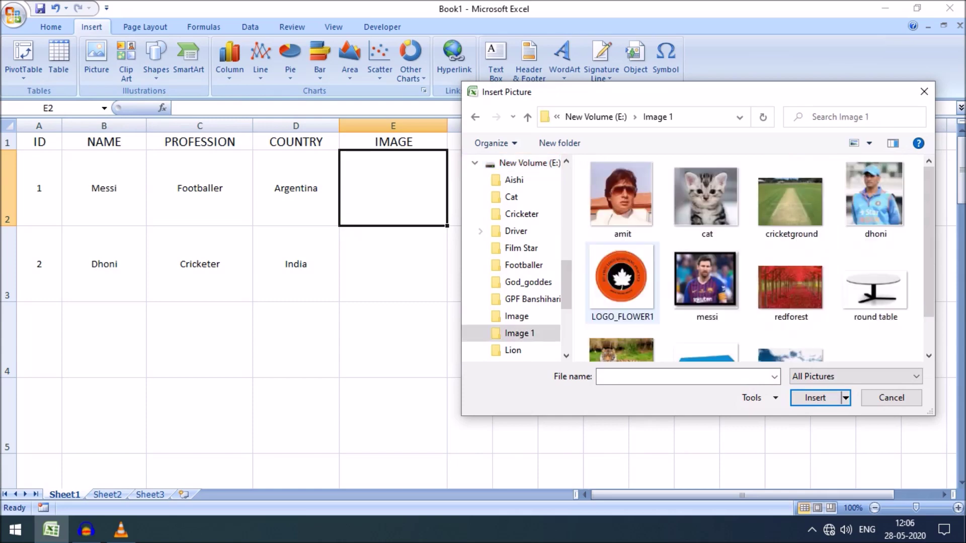
click(706, 282)
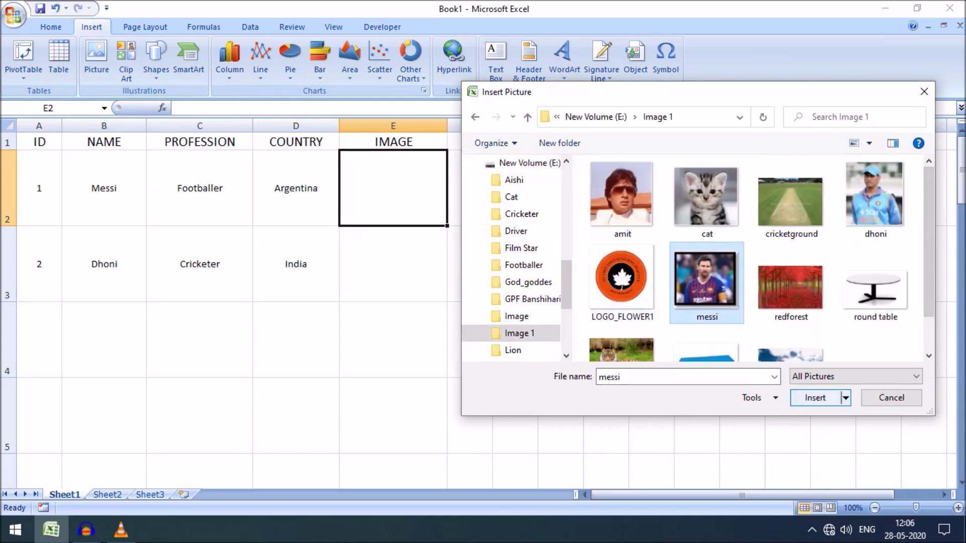
click(815, 397)
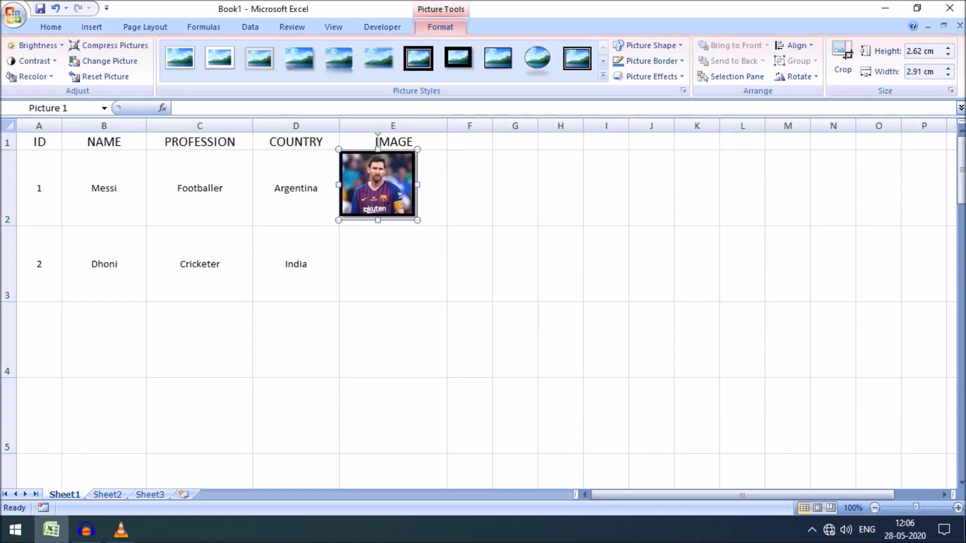
Center the Messi picture within cell E2 and shrink it to about 2.52 cm high by 2.81 cm wide
drag(377, 185, 392, 188)
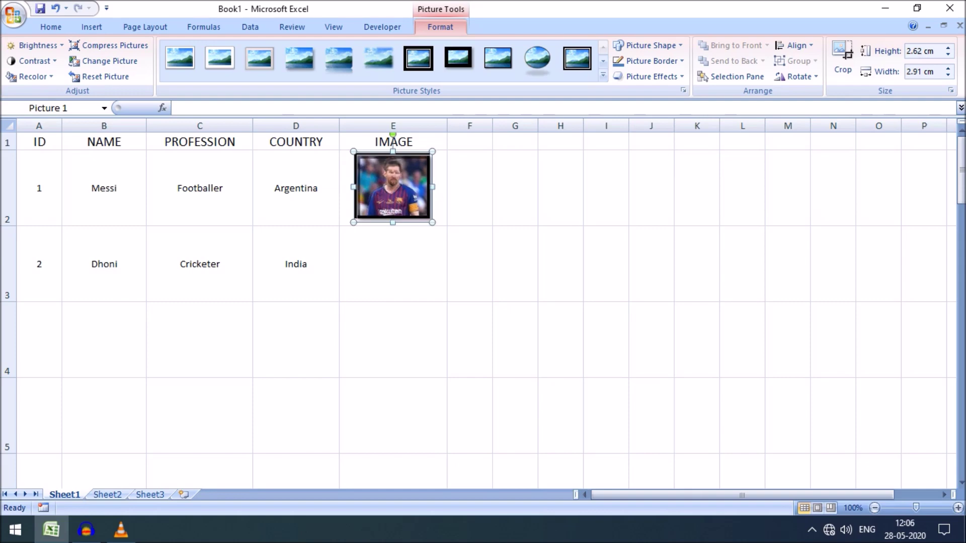
click(470, 189)
click(393, 188)
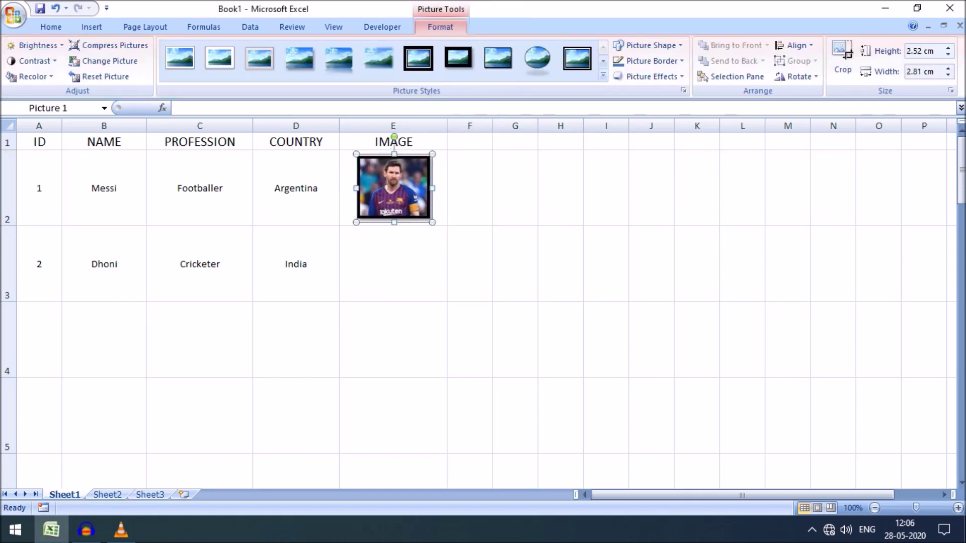
click(470, 188)
click(393, 188)
click(392, 263)
click(393, 188)
click(470, 188)
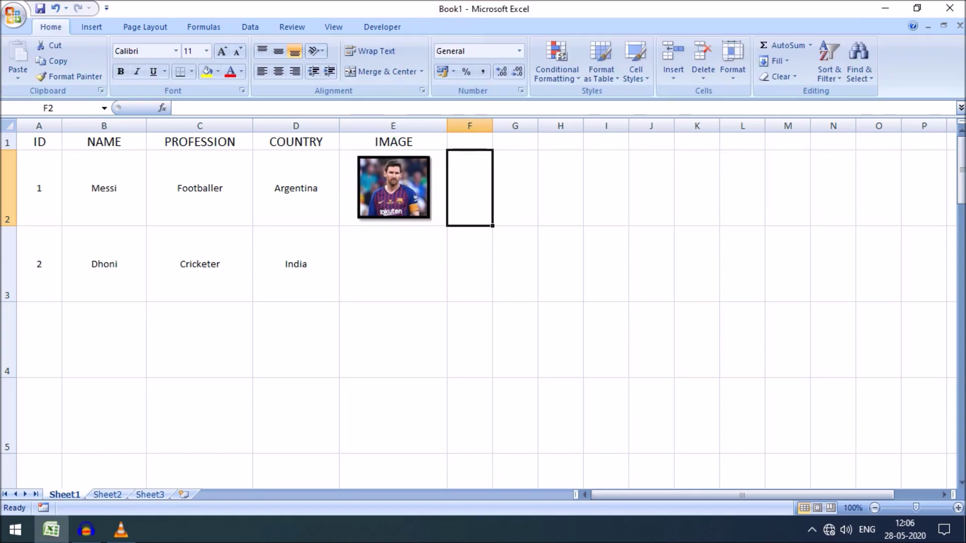
Duplicate the Messi picture from cell E2 into cell E3 directly below it
click(393, 263)
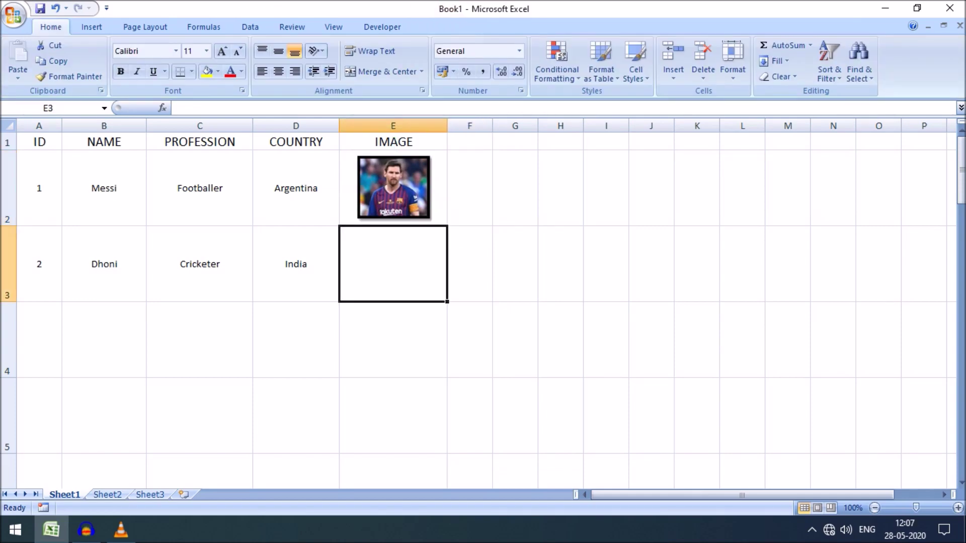
click(393, 187)
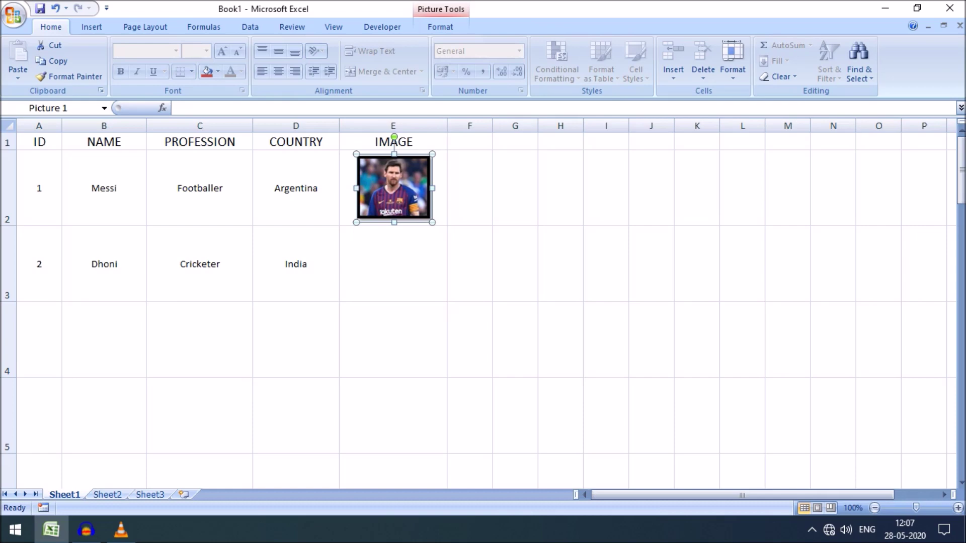
drag(394, 188, 393, 263)
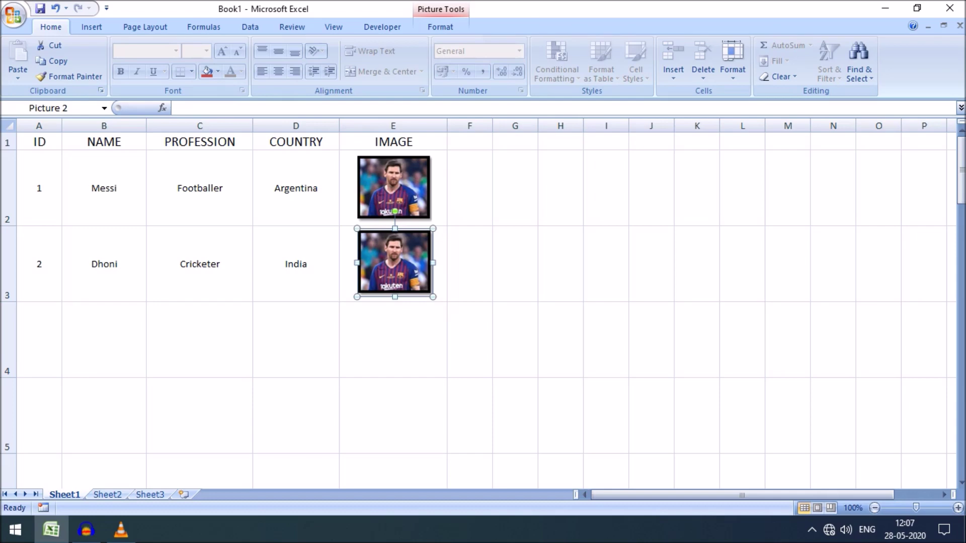
Change the duplicate picture in E3 to the dhoni image from the Image 1 folder, and select E4
right_click(402, 265)
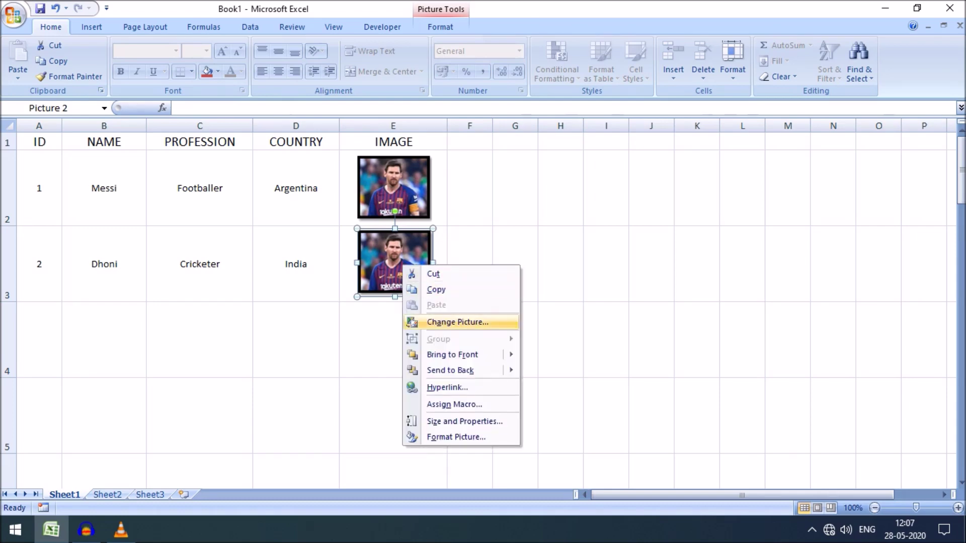
click(457, 322)
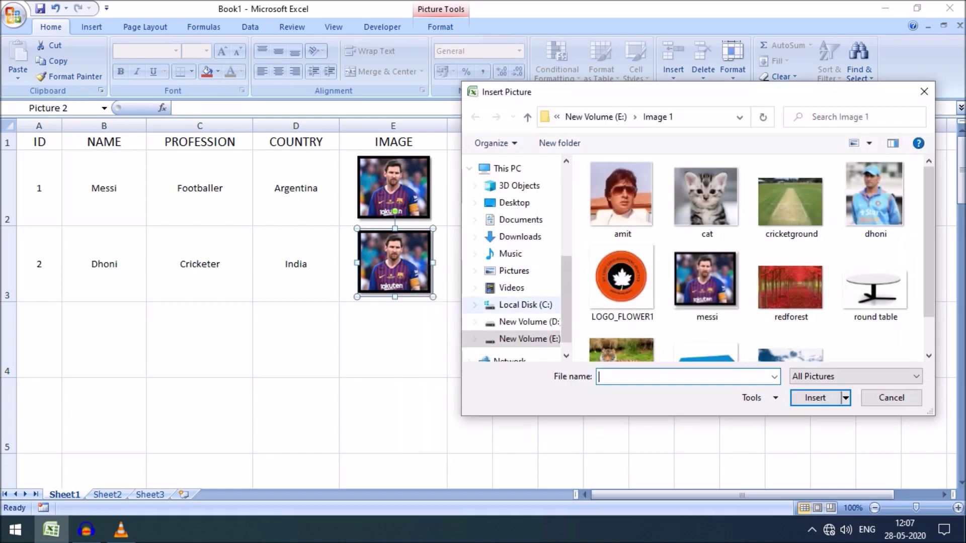
click(876, 198)
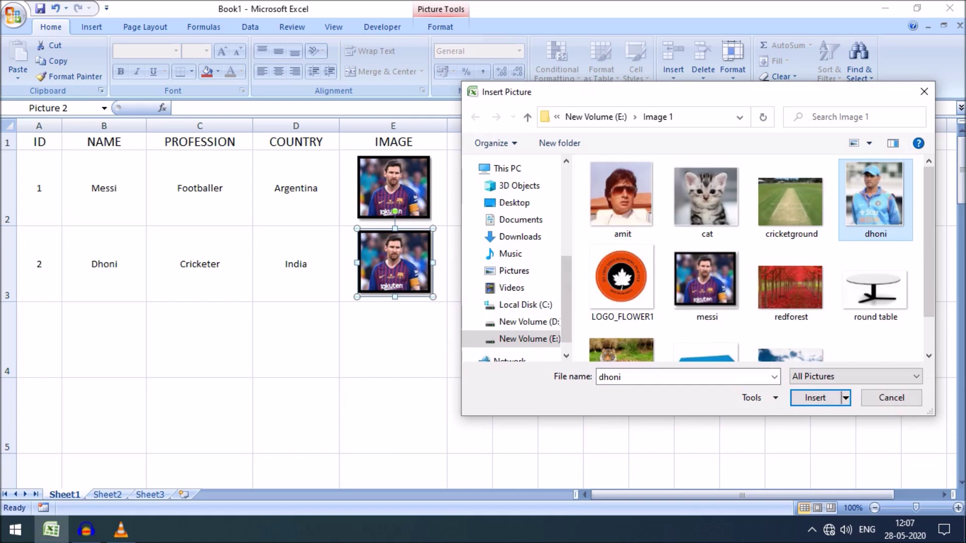
key(Return)
click(392, 340)
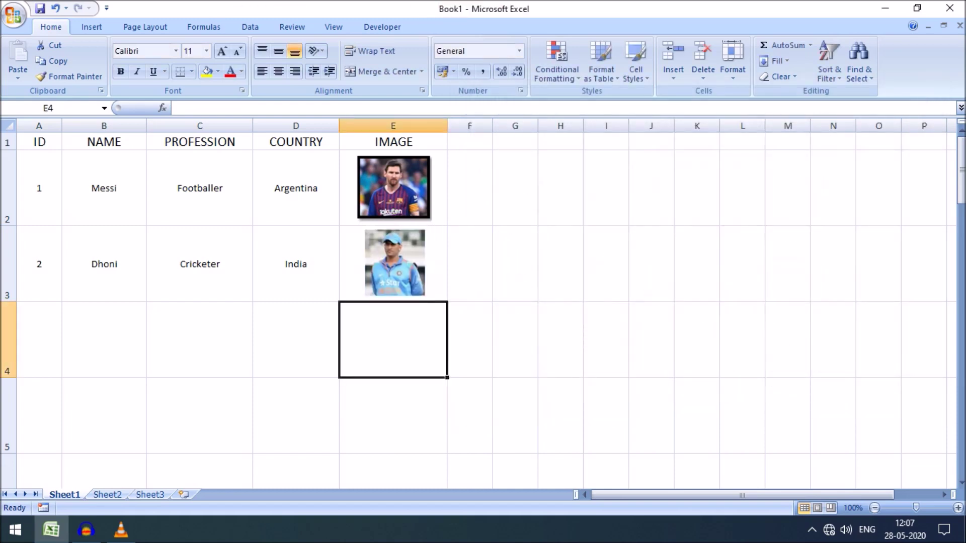
Rename the Sheet1 worksheet, which holds the people table, as image
click(394, 263)
click(470, 264)
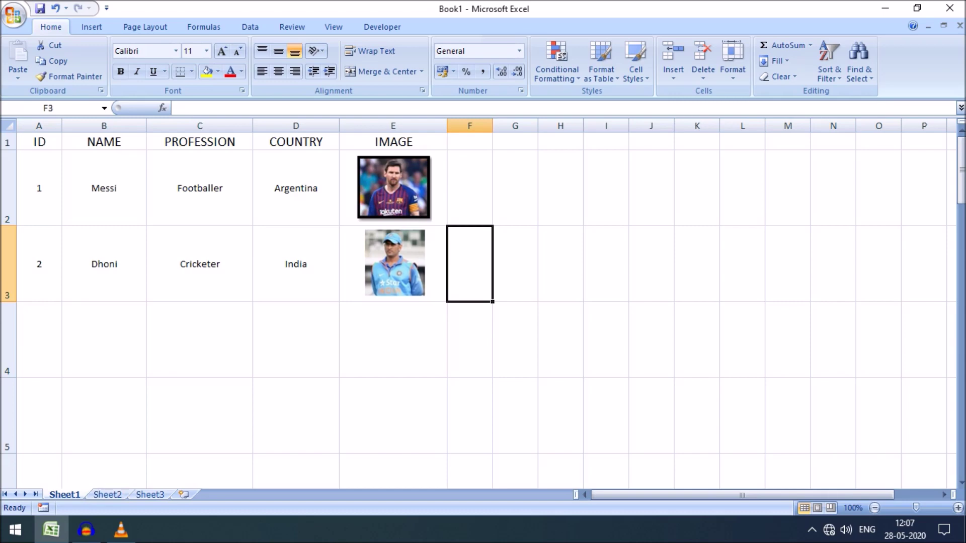
right_click(71, 494)
click(95, 372)
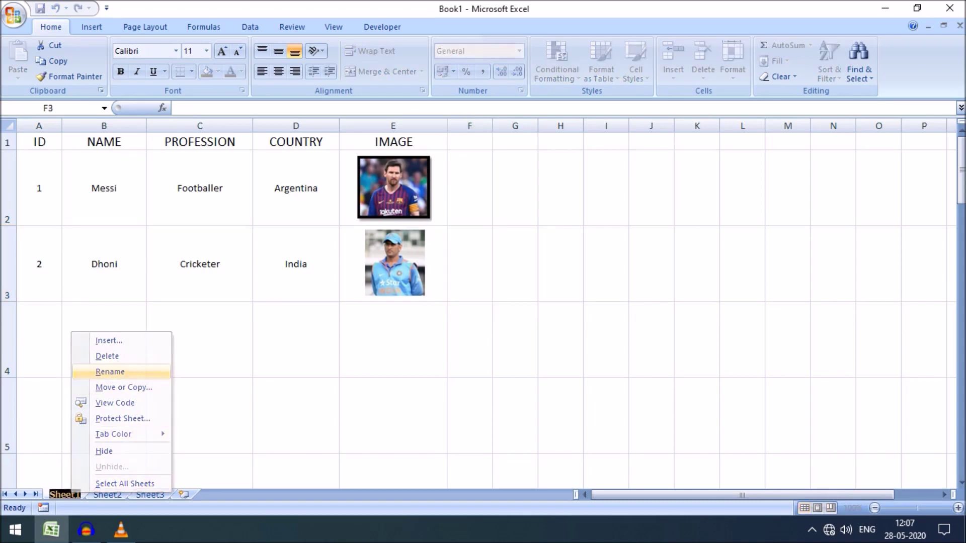
text(image)
key(Return)
Rename the Sheet2 worksheet as idcard
click(101, 494)
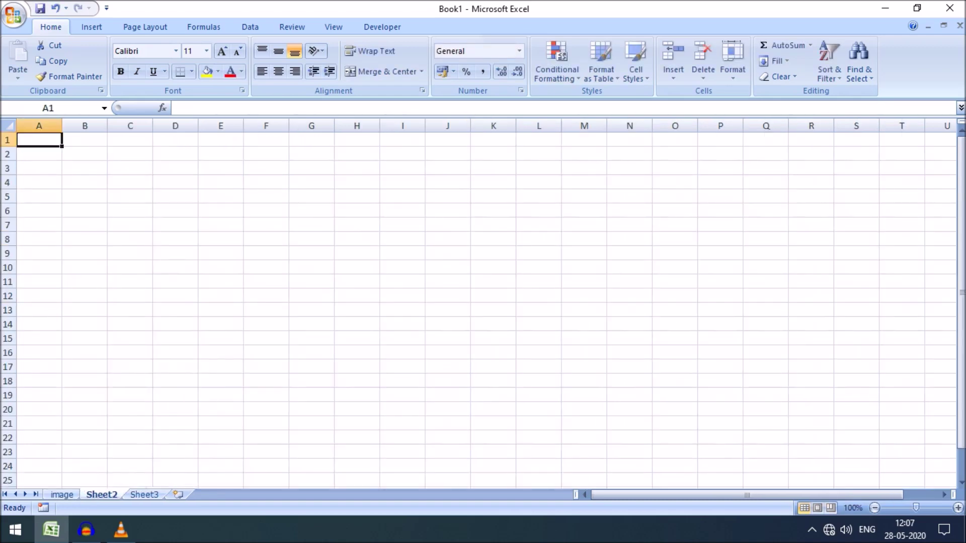
right_click(107, 494)
click(146, 370)
text(idcard)
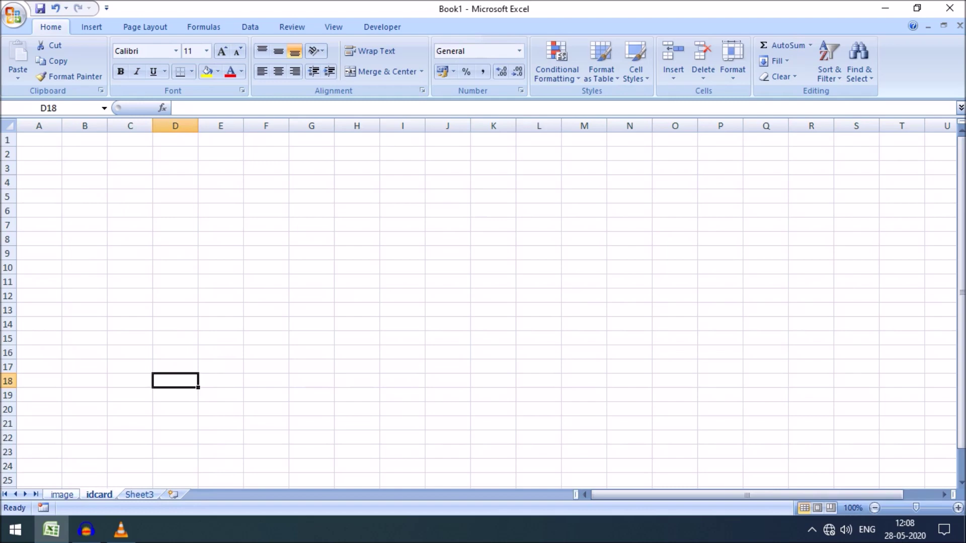
Check the headers in A1:D1 of the image sheet, and return to the idcard sheet
click(62, 494)
click(199, 415)
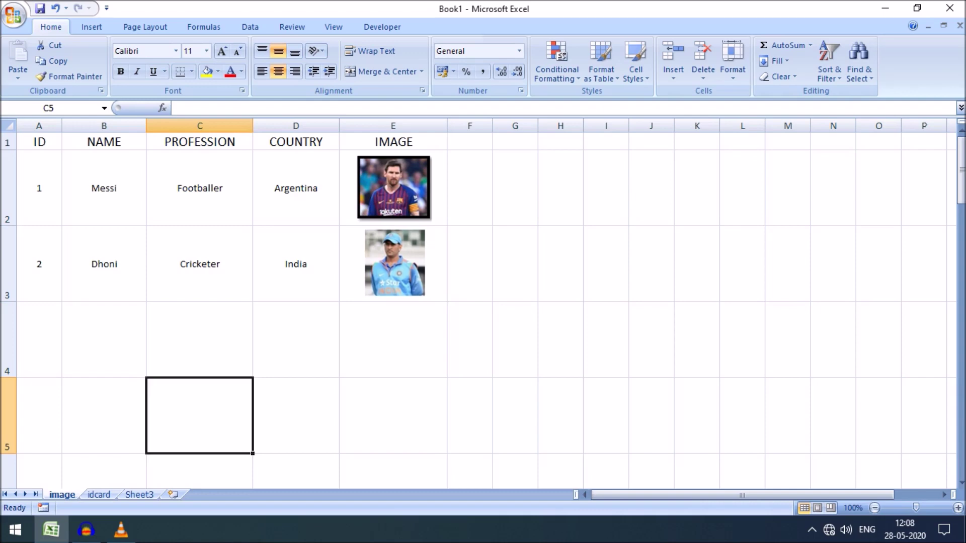
drag(39, 141, 296, 142)
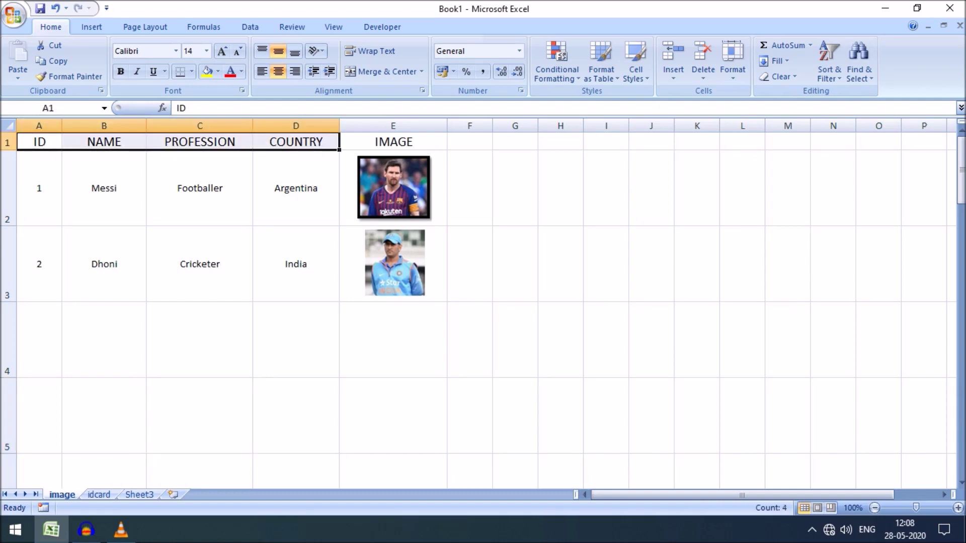
key(ctrl+Page_Down)
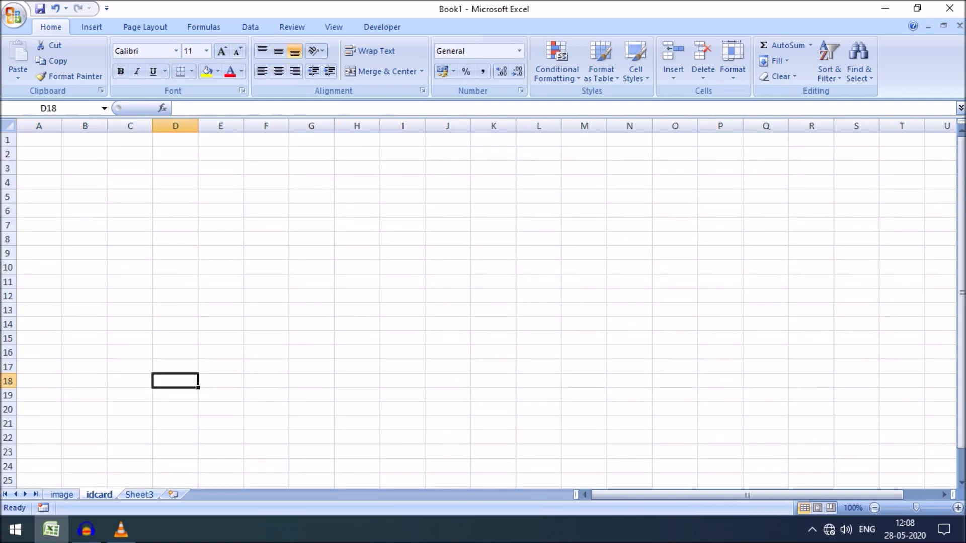
Enter the labels ID in D6 and NAME in D8 of the idcard sheet, both in capitals
click(175, 210)
text(iD)
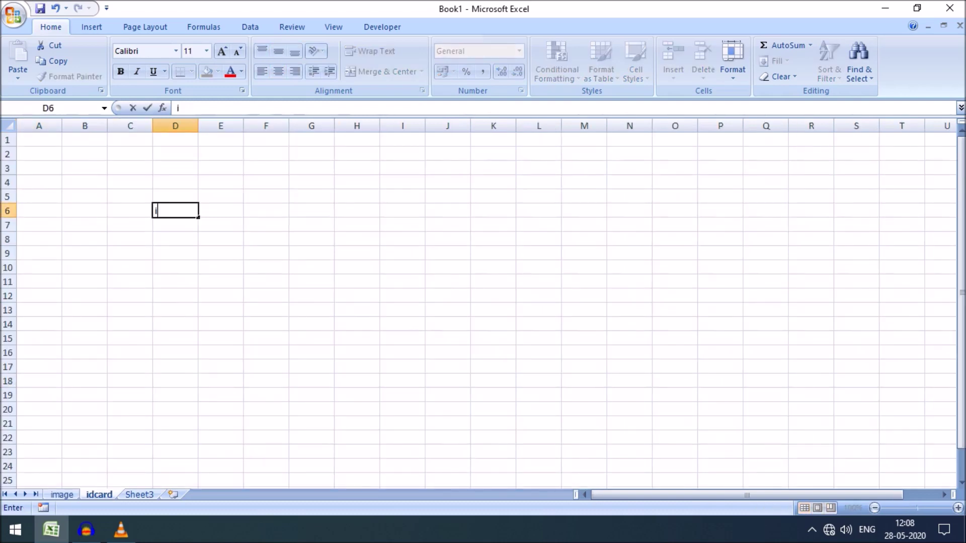
key(Return)
key(Return)
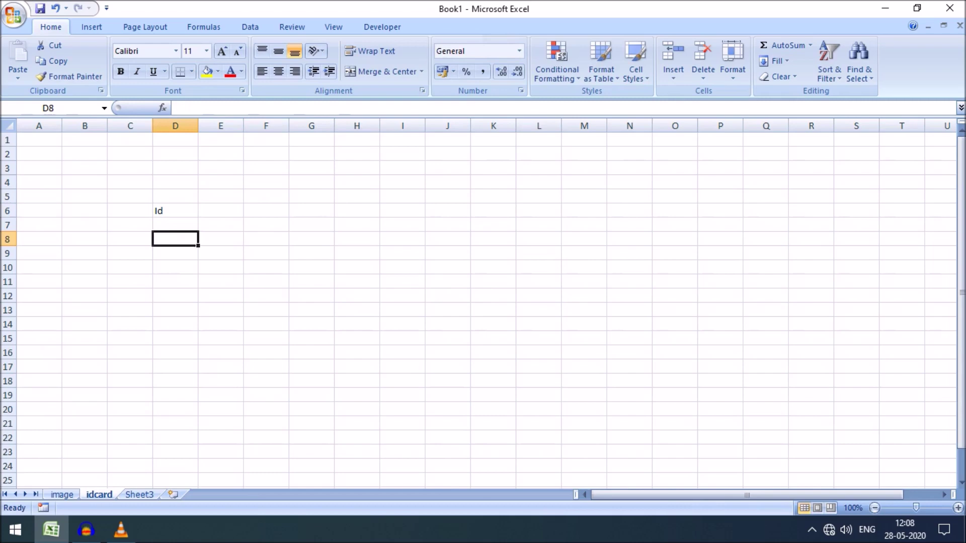
key(Up)
key(Up)
text(ID)
key(Return)
key(Return)
text(NAME)
key(Return)
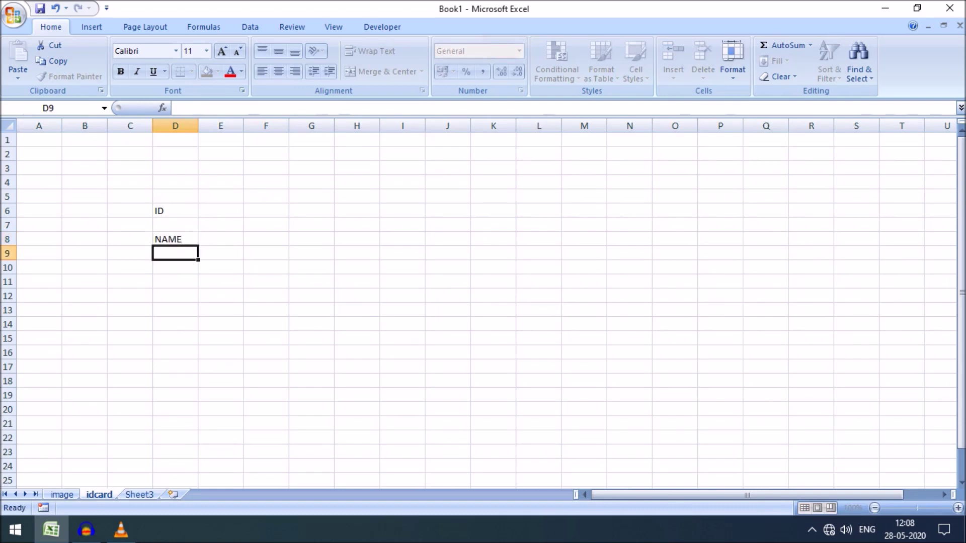
Enter the labels PROFESSION in D10 and COUNTRY in D12, and widen column D to fit them
key(Return)
text(P)
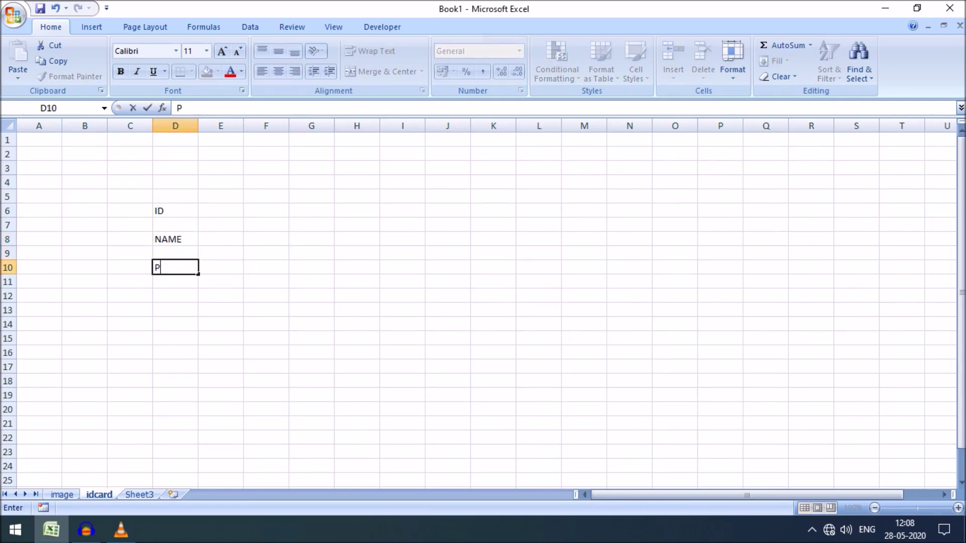
text(ROFESSION)
key(Return)
key(Return)
text(COUNTRY)
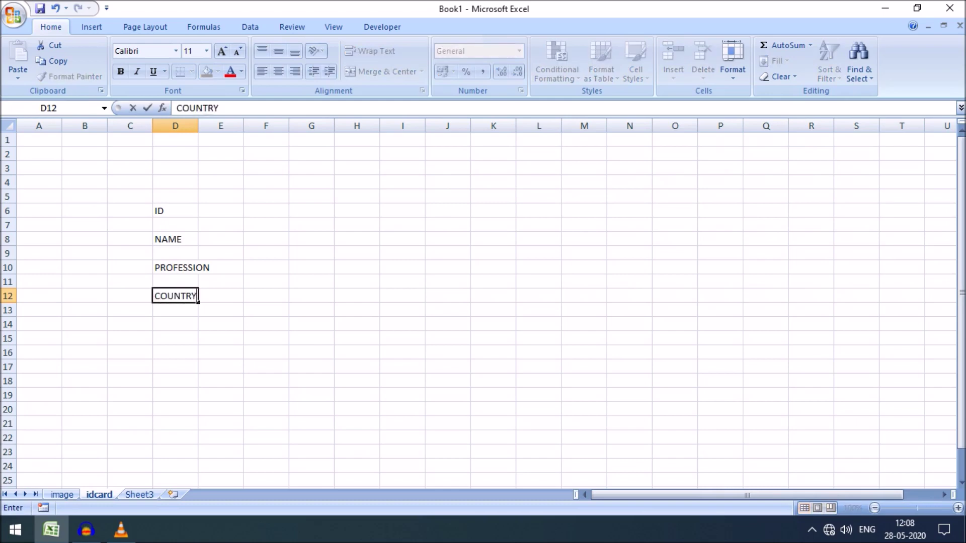
key(Return)
drag(198, 126, 213, 126)
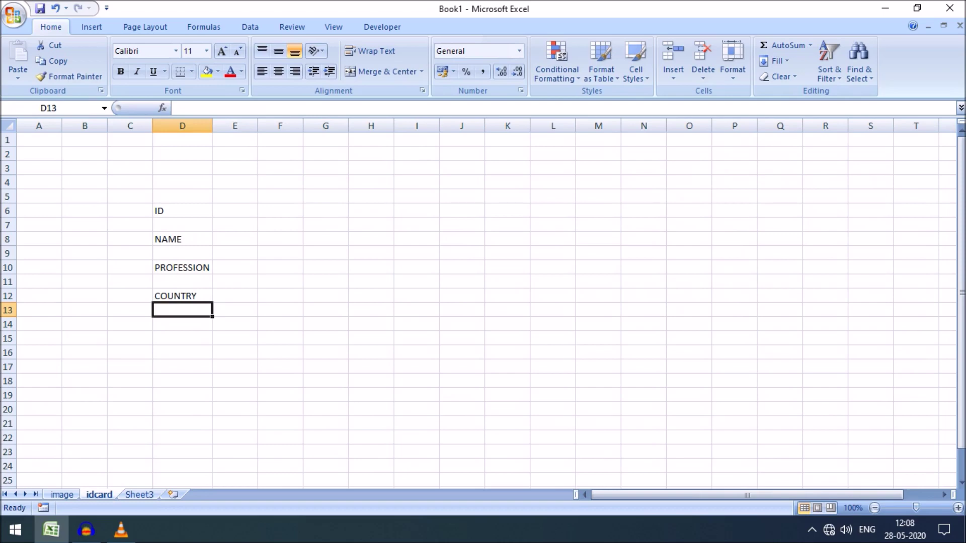
Increase the font size of the whole idcard sheet to 14 and widen column D to fit PROFESSION
click(8, 125)
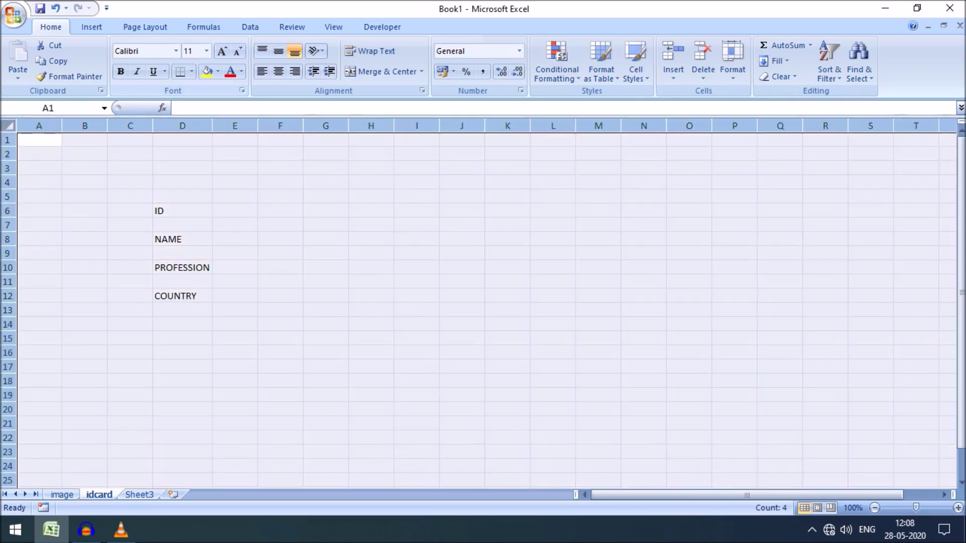
click(222, 51)
click(222, 51)
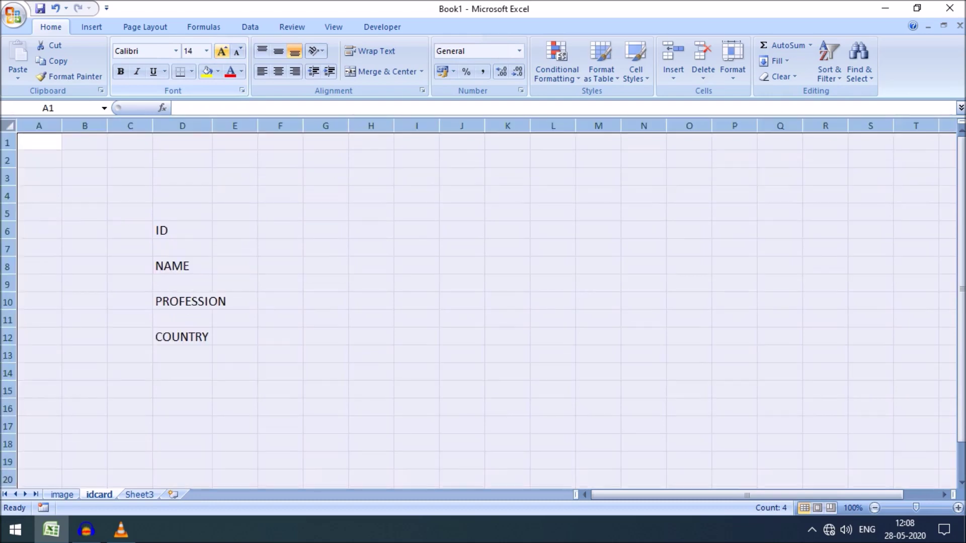
click(235, 194)
drag(212, 125, 218, 126)
double_click(218, 126)
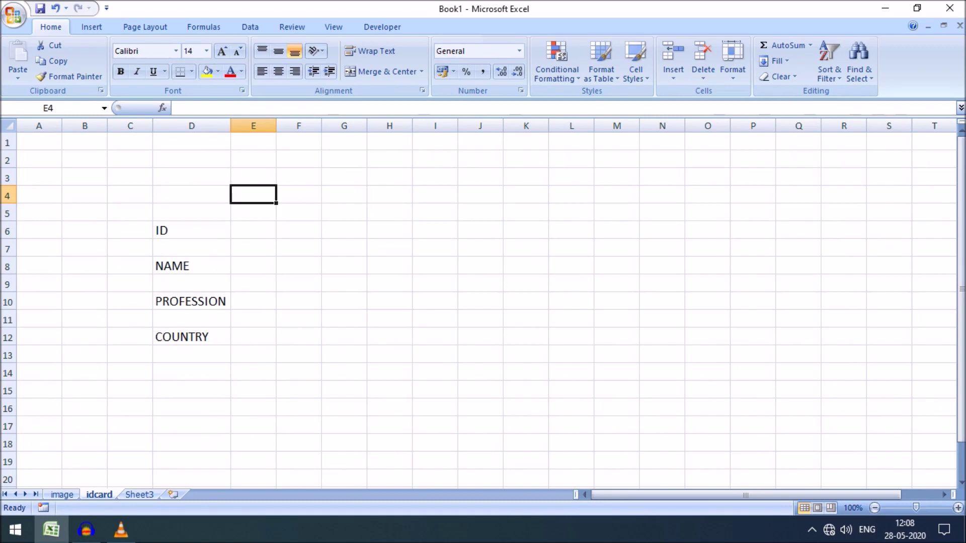
Narrow column E to a thin strip and enter colons in E6 and E8 beside ID and NAME
click(192, 302)
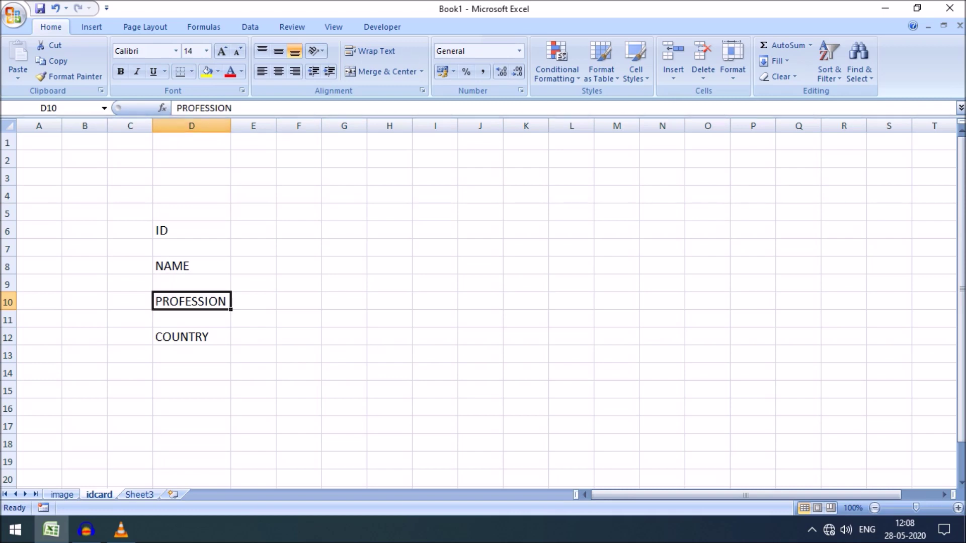
drag(275, 126, 241, 126)
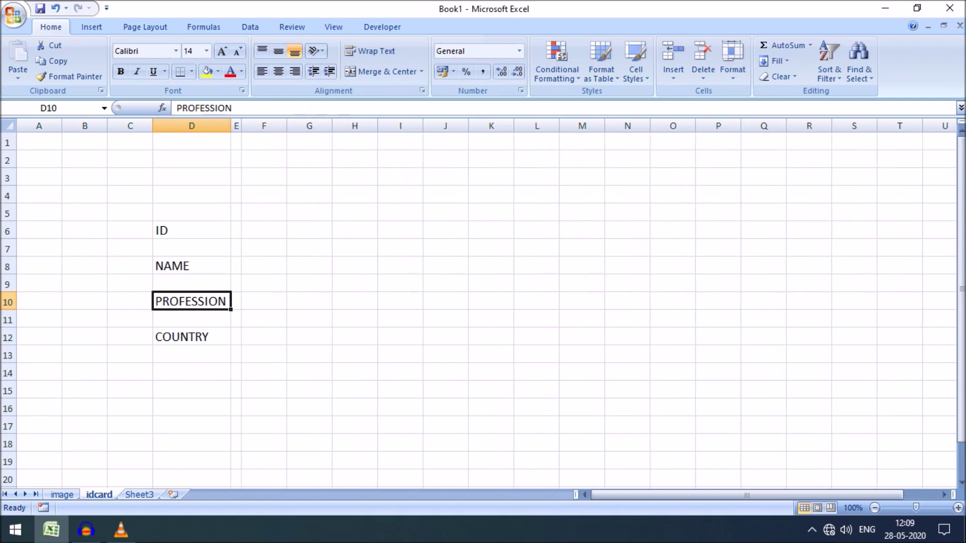
click(235, 230)
text(:)
key(Return)
key(Return)
text(l)
key(Return)
key(Up)
text(:)
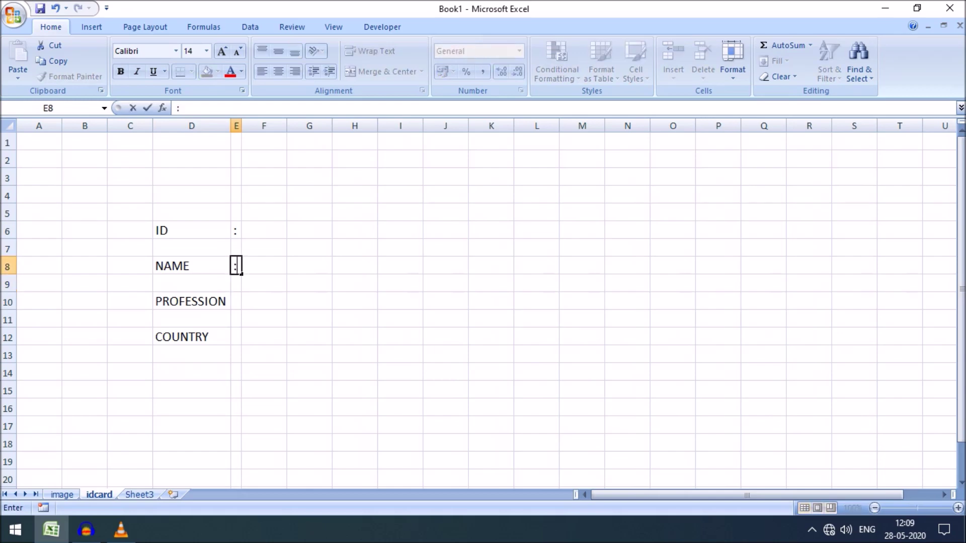
Enter colons in E10 and E12 beside PROFESSION and COUNTRY
key(Return)
key(Return)
text(:)
key(Return)
key(Return)
text(:)
click(354, 283)
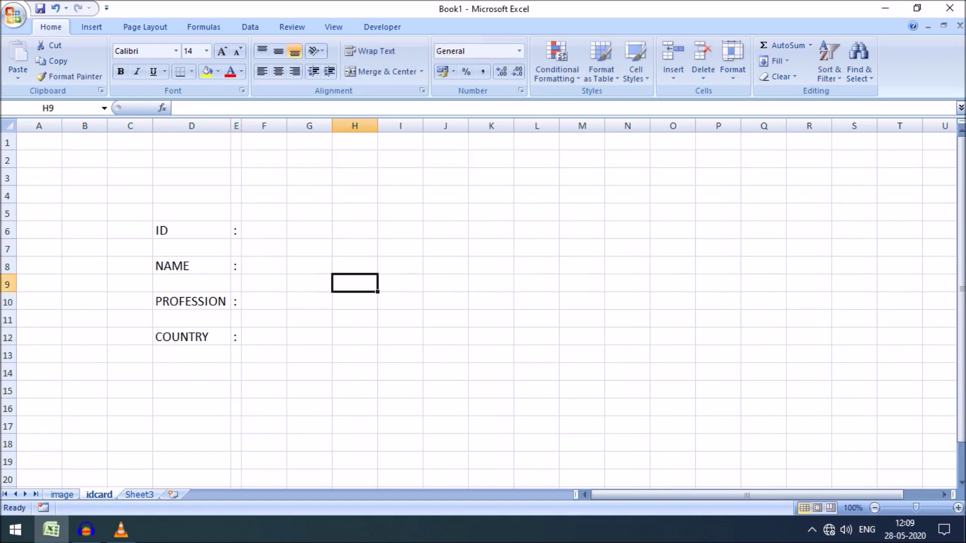
Widen column F to about 24.29 (175 pixels) for the card's values
click(191, 231)
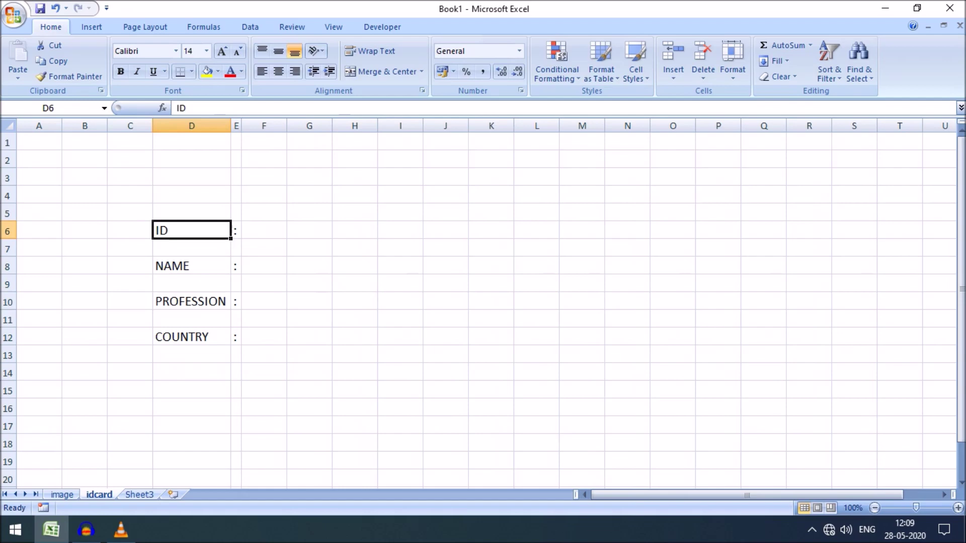
click(264, 231)
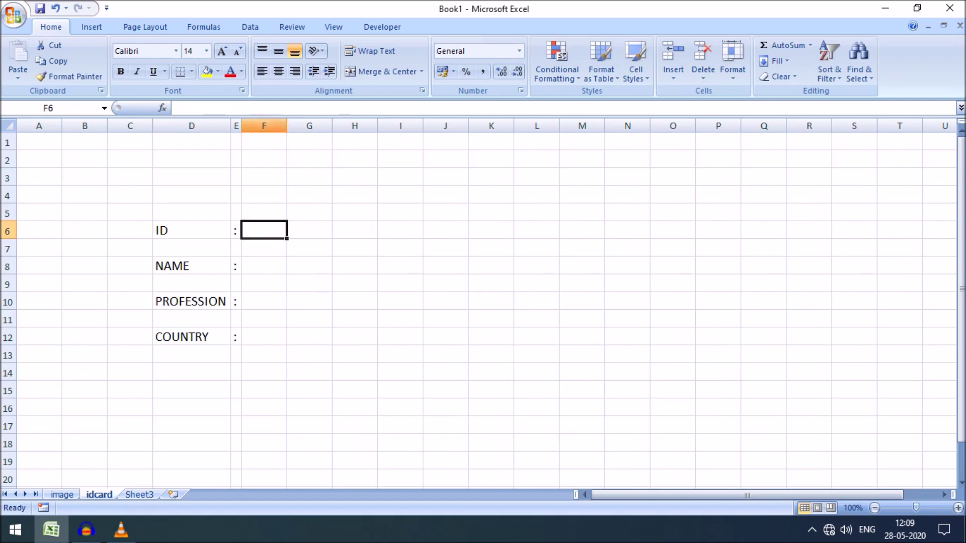
drag(287, 125, 365, 125)
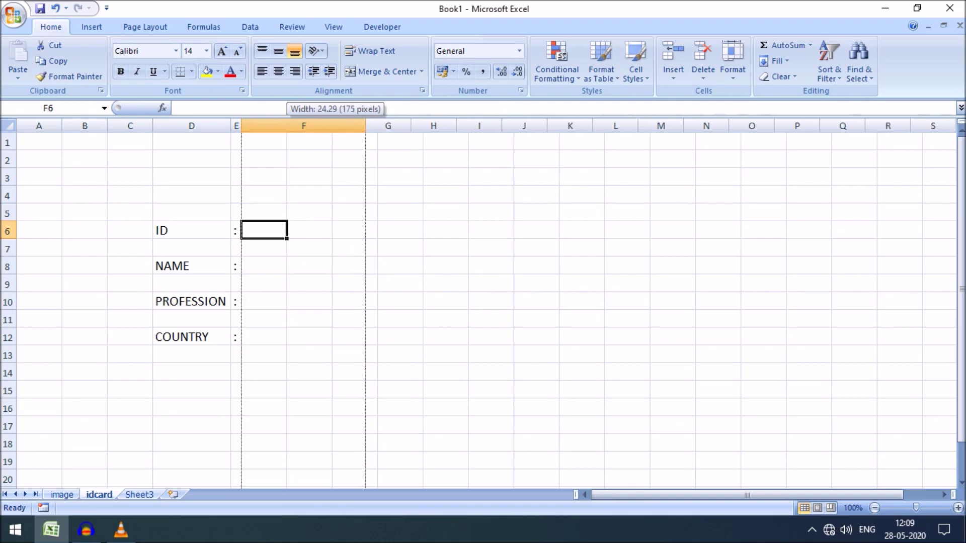
drag(365, 125, 365, 125)
click(303, 266)
click(303, 301)
click(303, 337)
click(303, 266)
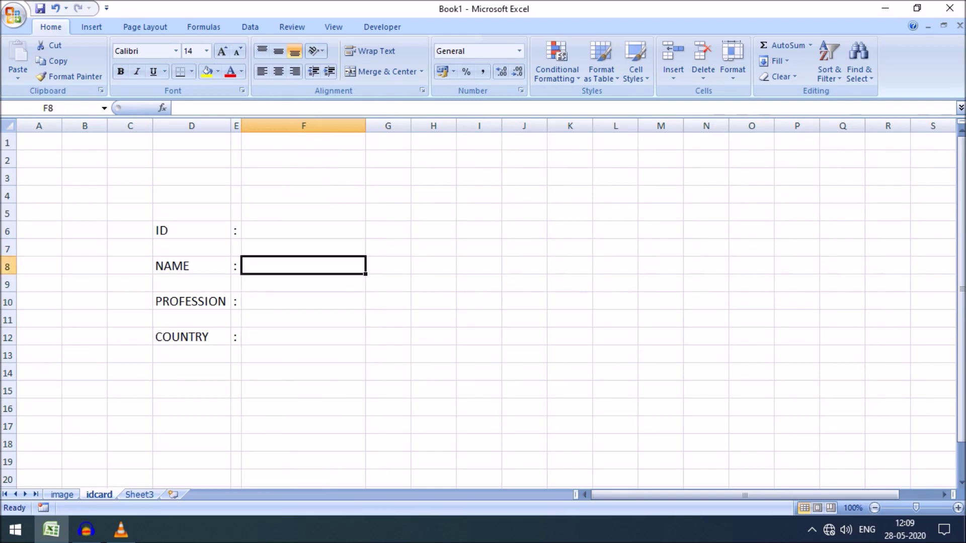
Enter 1 as the ID value in F6
click(303, 230)
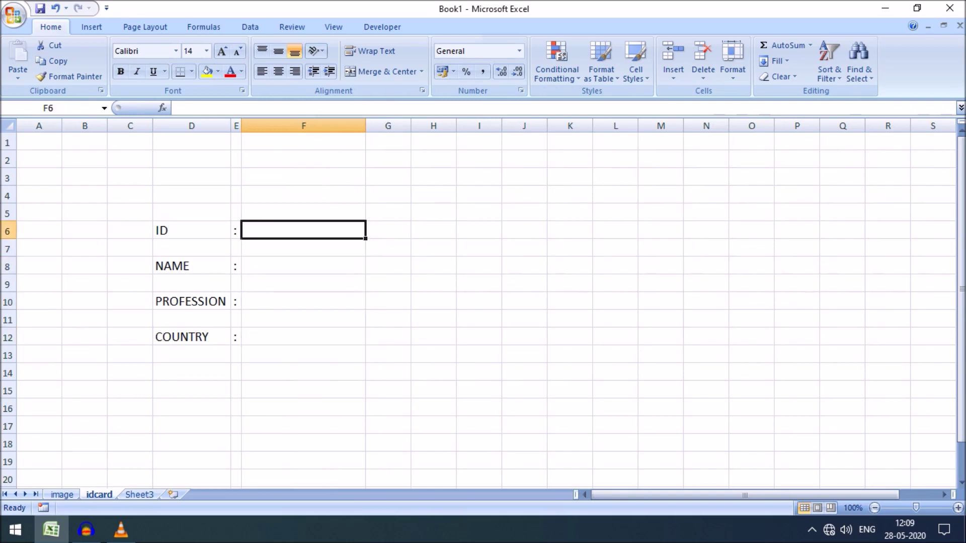
text(1)
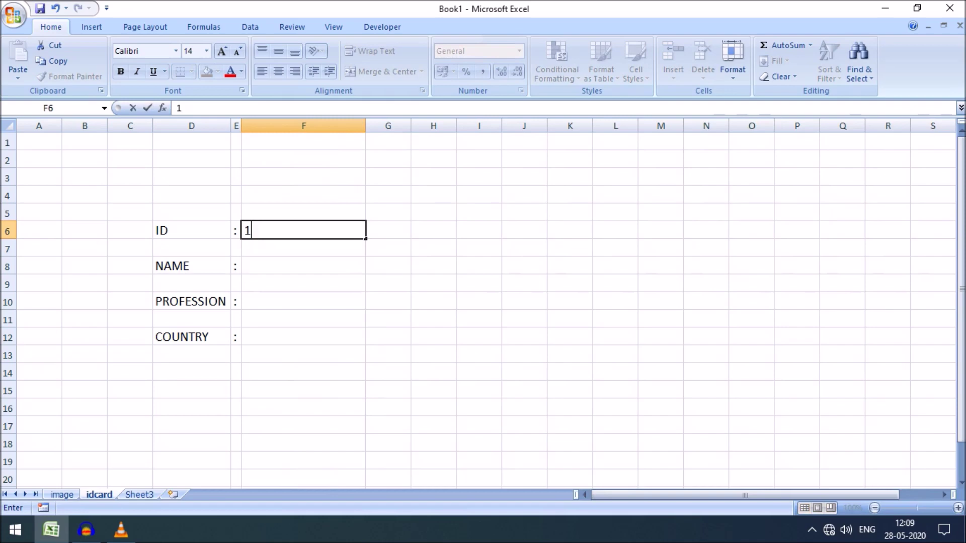
key(Return)
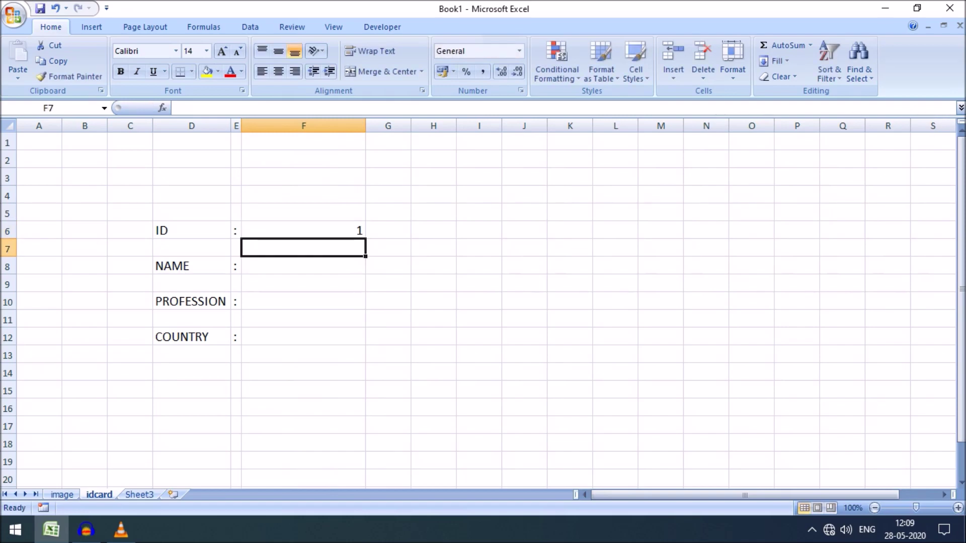
click(303, 265)
click(304, 230)
click(303, 265)
click(303, 302)
click(303, 354)
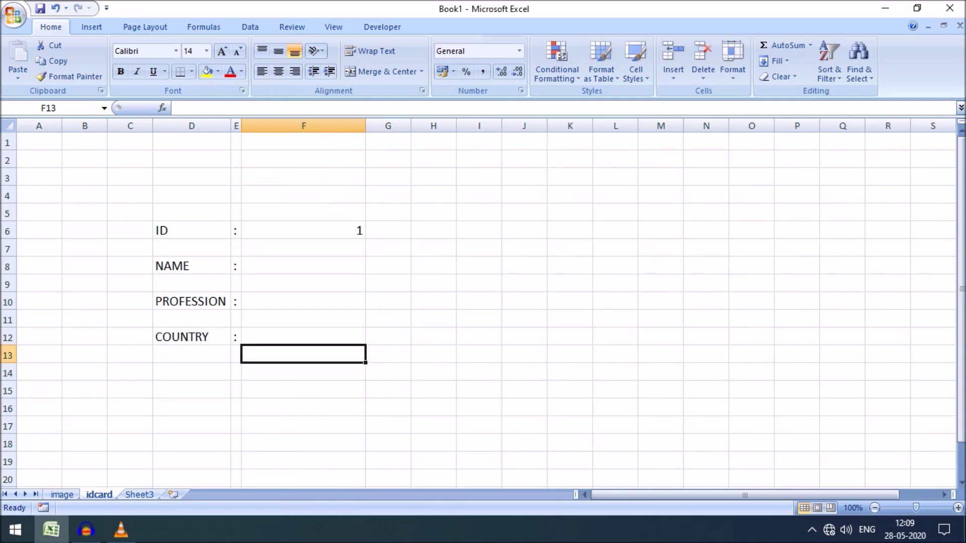
Set the ID value in F6 to 2 and select the NAME value cell F8
click(304, 230)
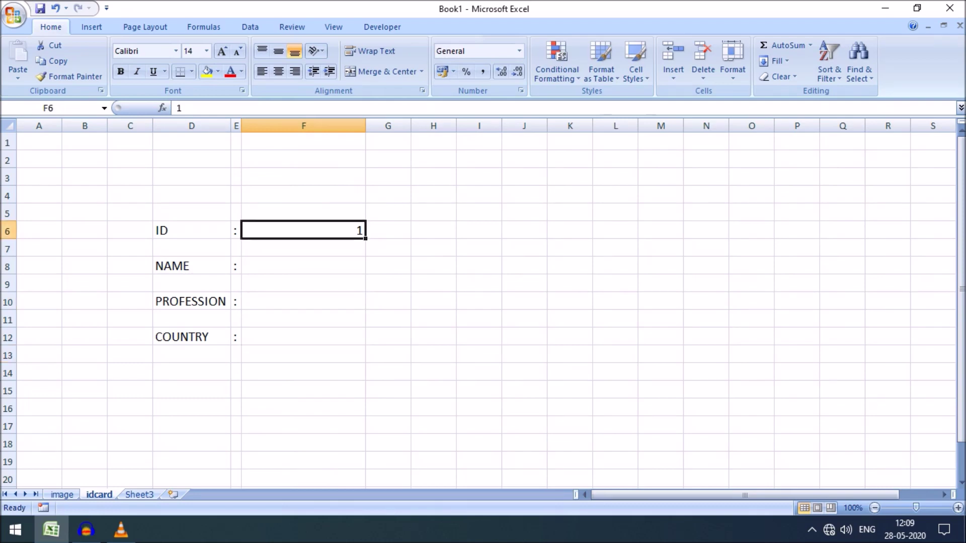
click(303, 266)
click(303, 230)
key(Down)
key(Up)
text(2)
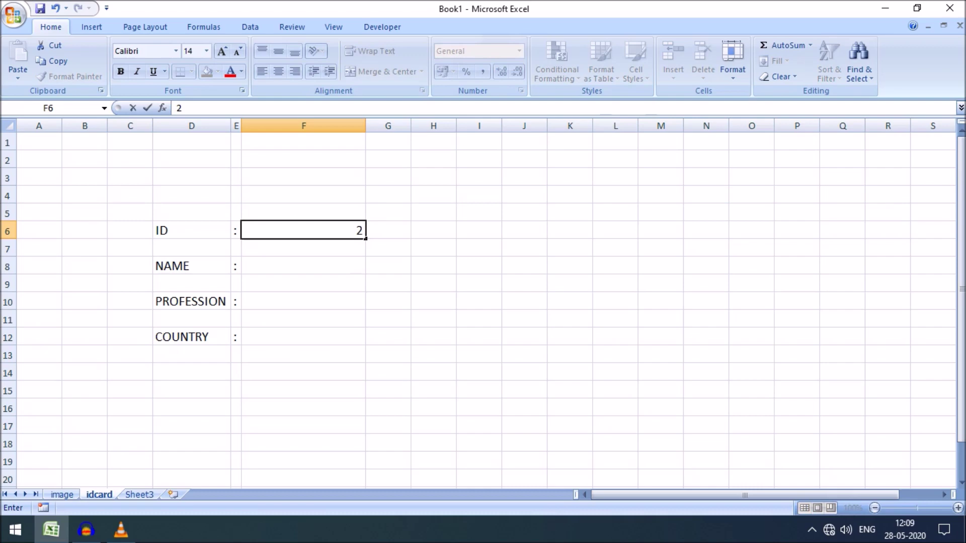
key(Return)
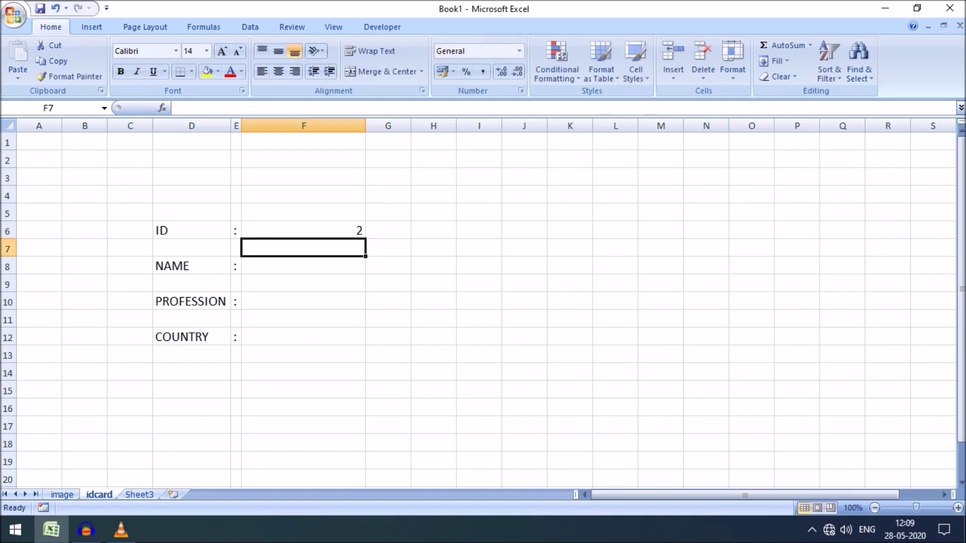
key(Up)
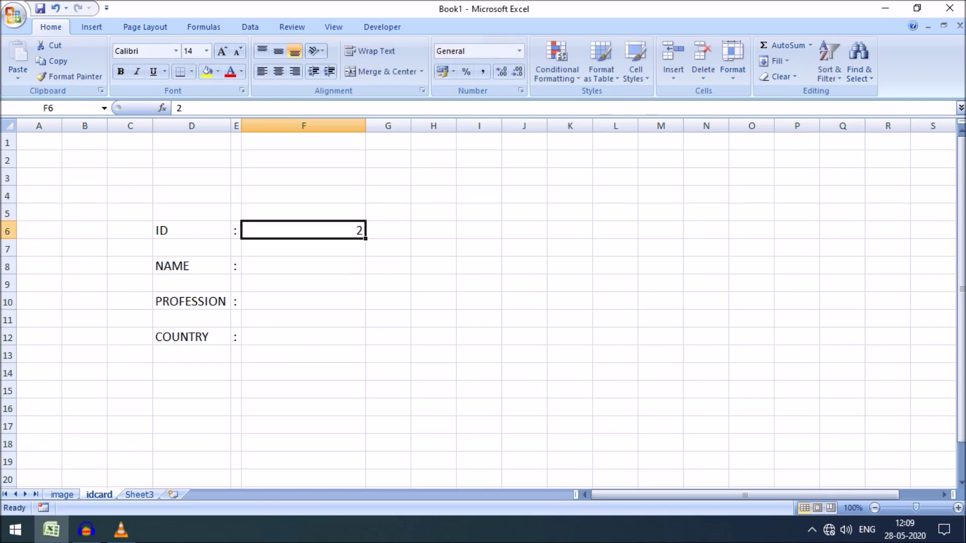
click(304, 266)
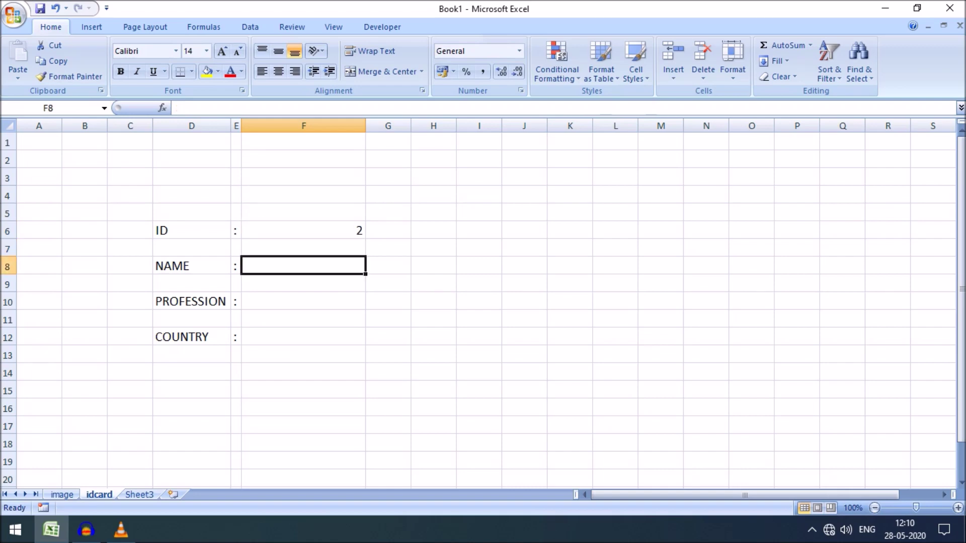
click(303, 301)
click(303, 337)
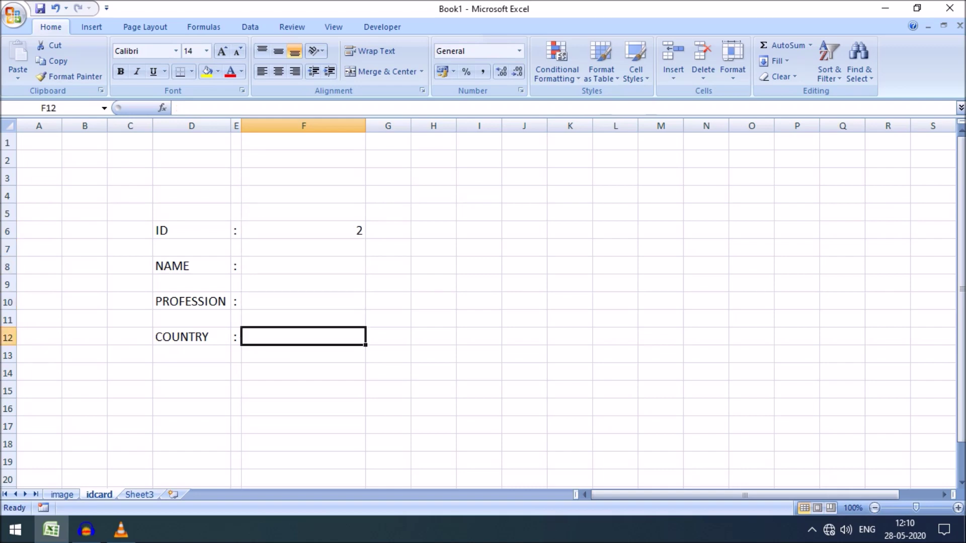
click(303, 266)
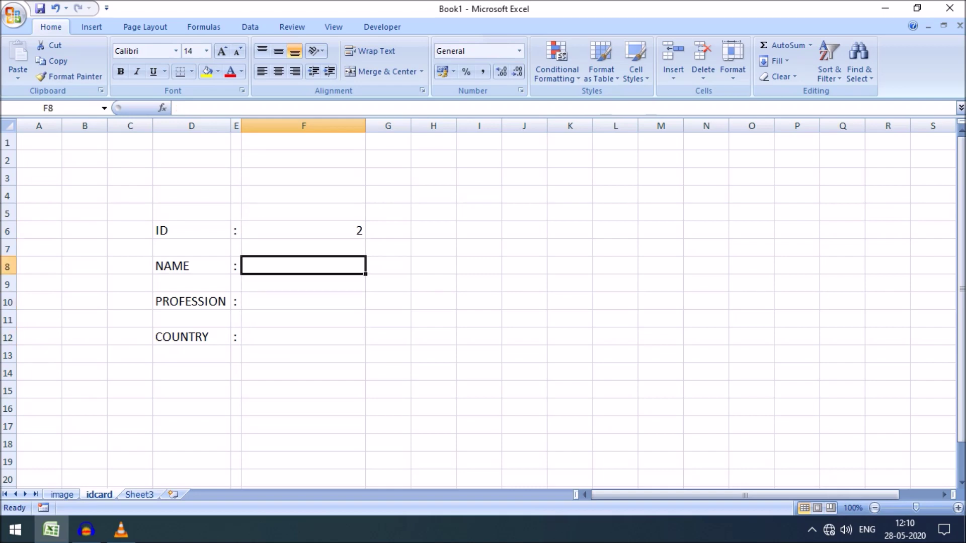
click(303, 301)
click(303, 337)
click(303, 231)
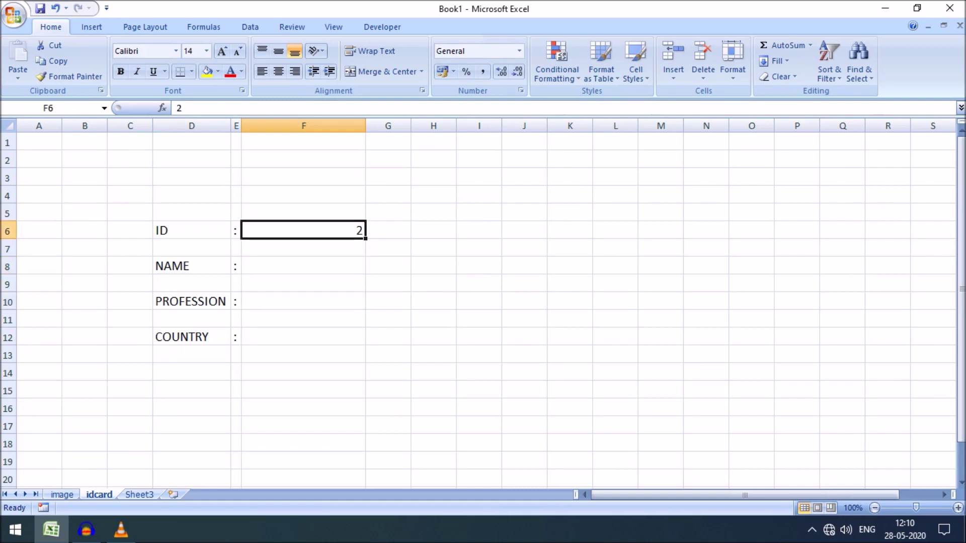
click(303, 265)
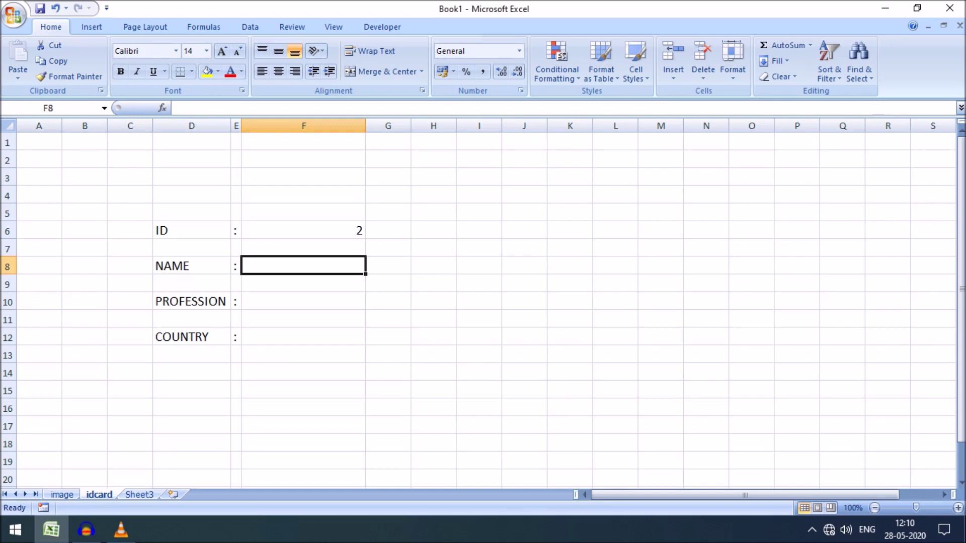
click(303, 320)
Start a VLOOKUP formula in F8 with F6 as the lookup value and columns A:D of the image sheet as the table array
click(303, 266)
text(=V)
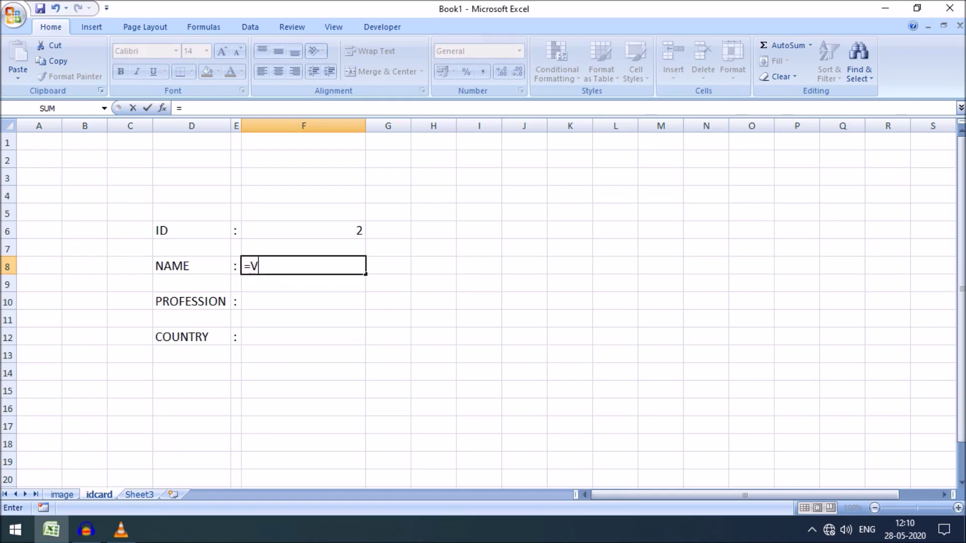
text(L)
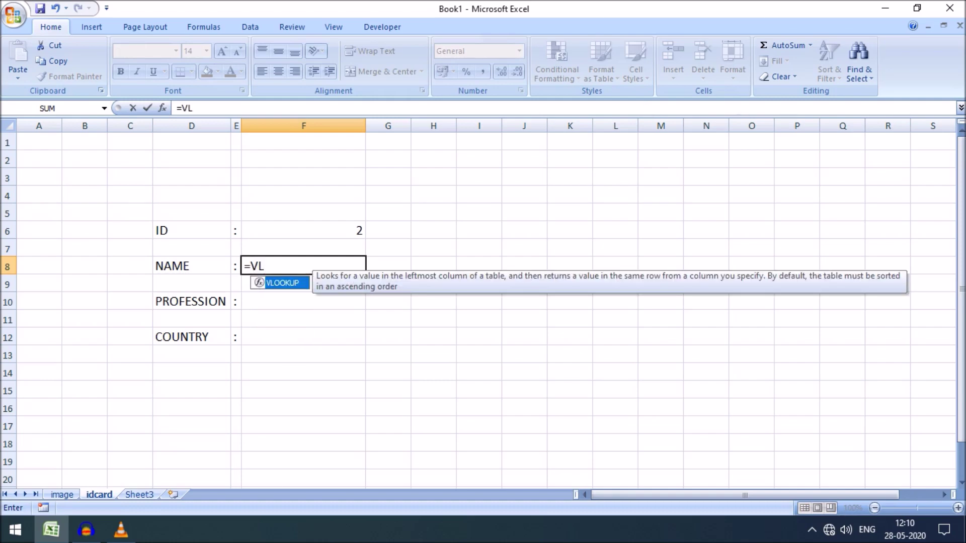
key(Tab)
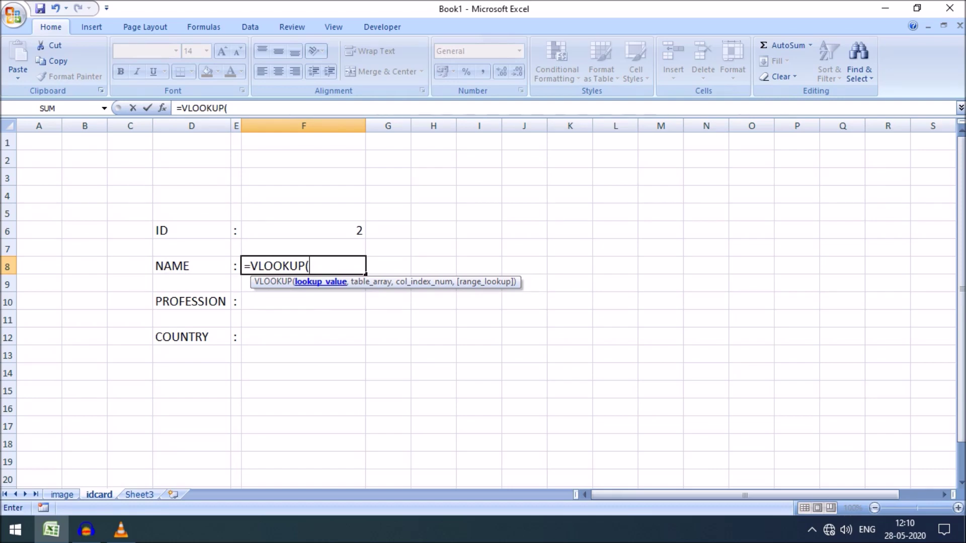
click(303, 230)
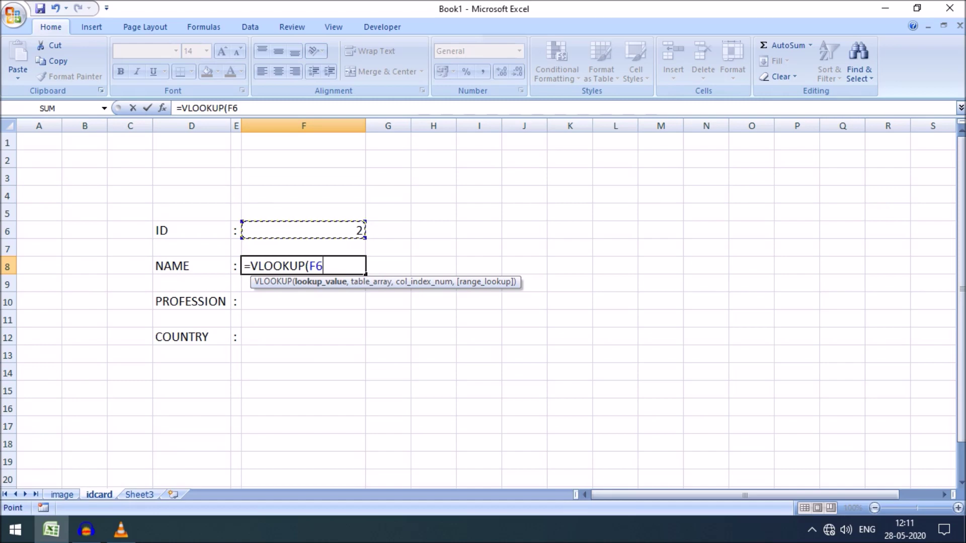
text(,)
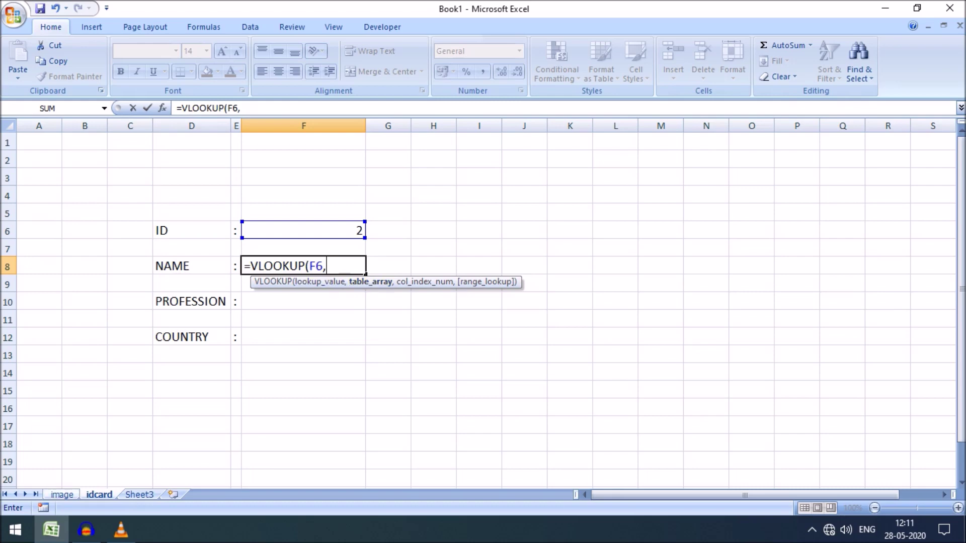
key(ctrl+Page_Up)
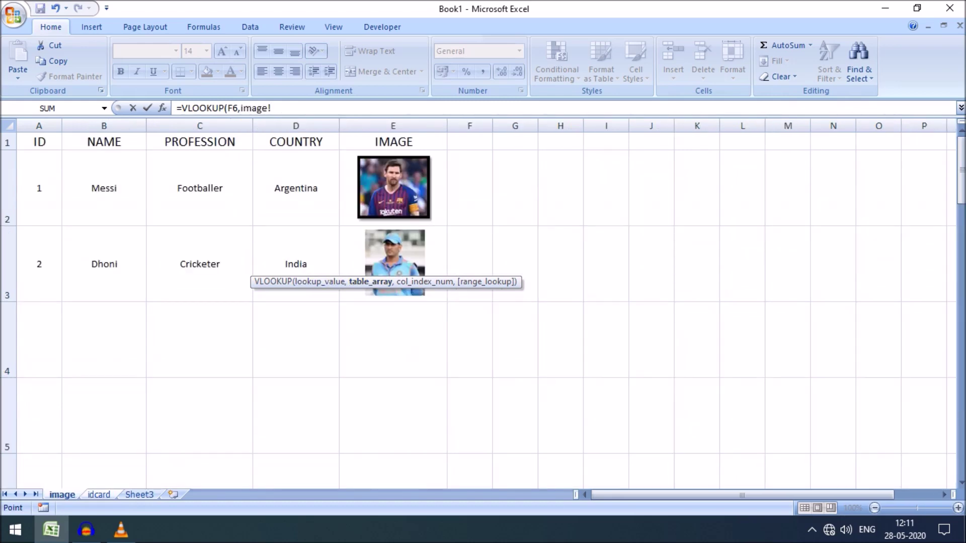
drag(39, 126, 340, 126)
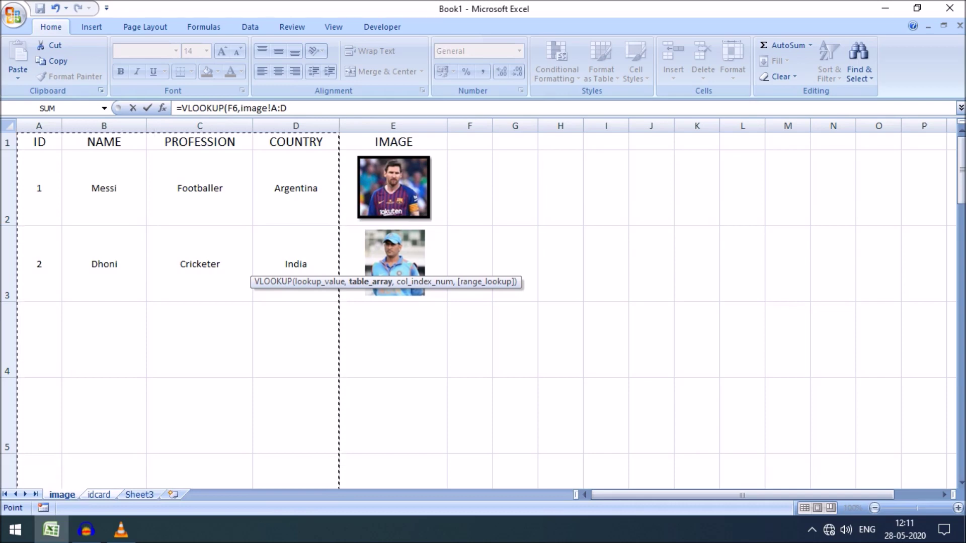
text(,)
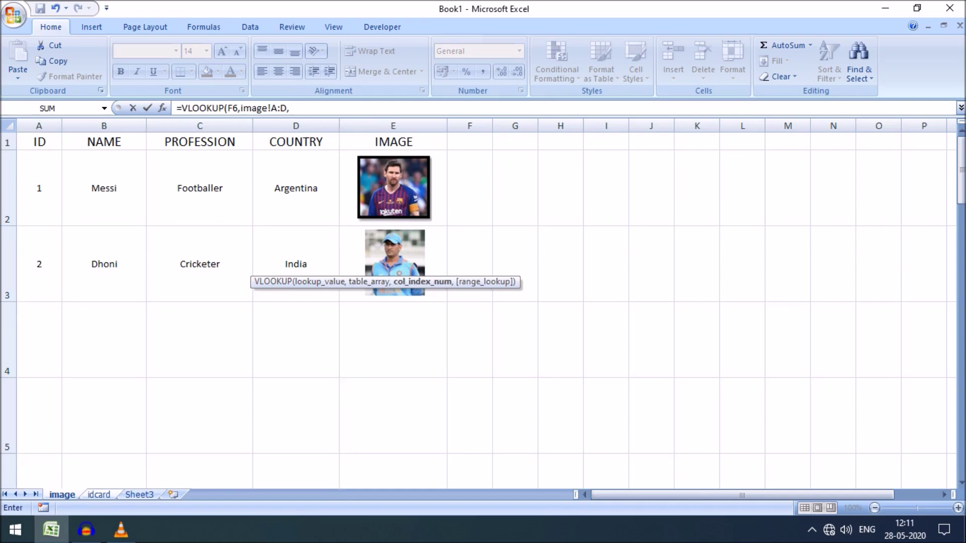
Complete the F8 formula as =VLOOKUP(F6,image!A:D,2,0), removing the stray idcard sheet reference
key(ctrl+Page_Down)
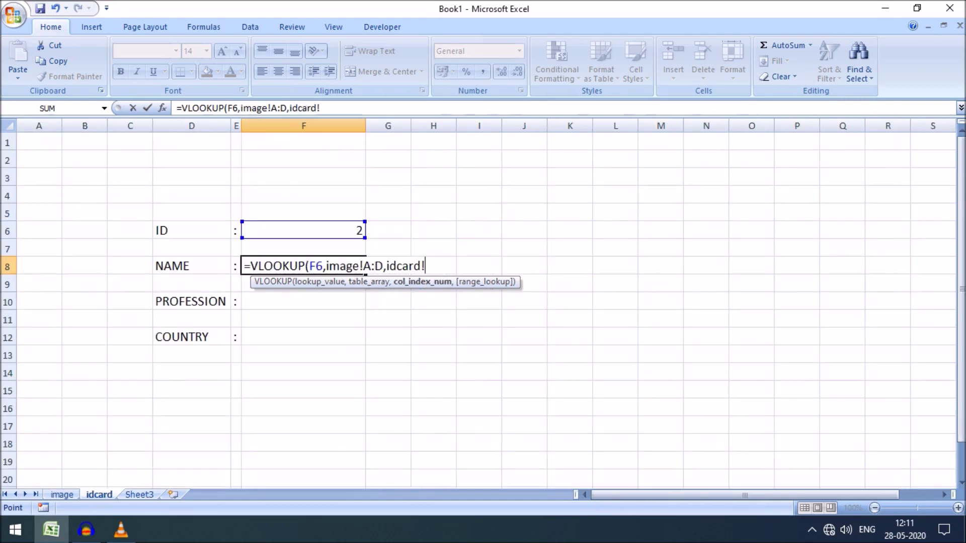
key(BackSpace)
key(BackSpace)
key(BackSpace)
key(BackSpace)
key(BackSpace)
key(BackSpace)
key(BackSpace)
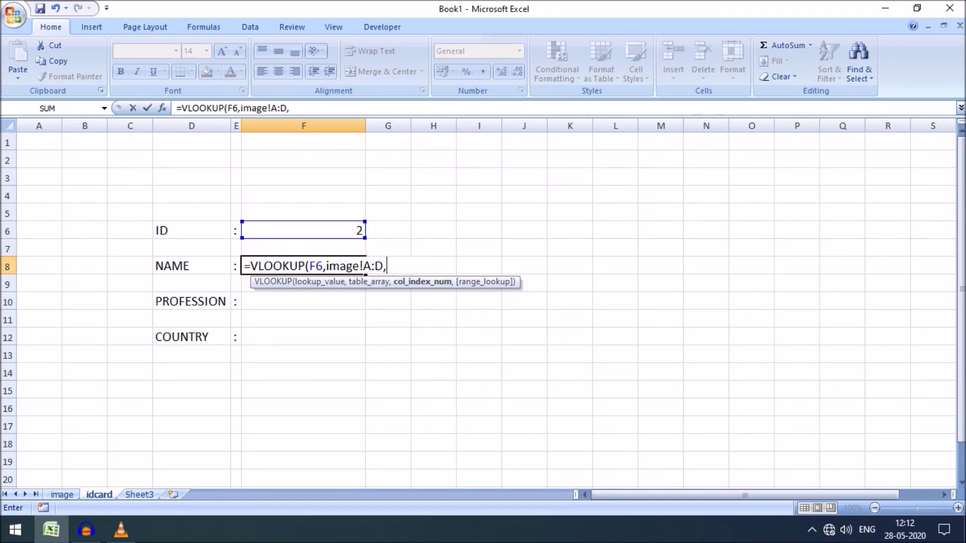
text(2)
text(,)
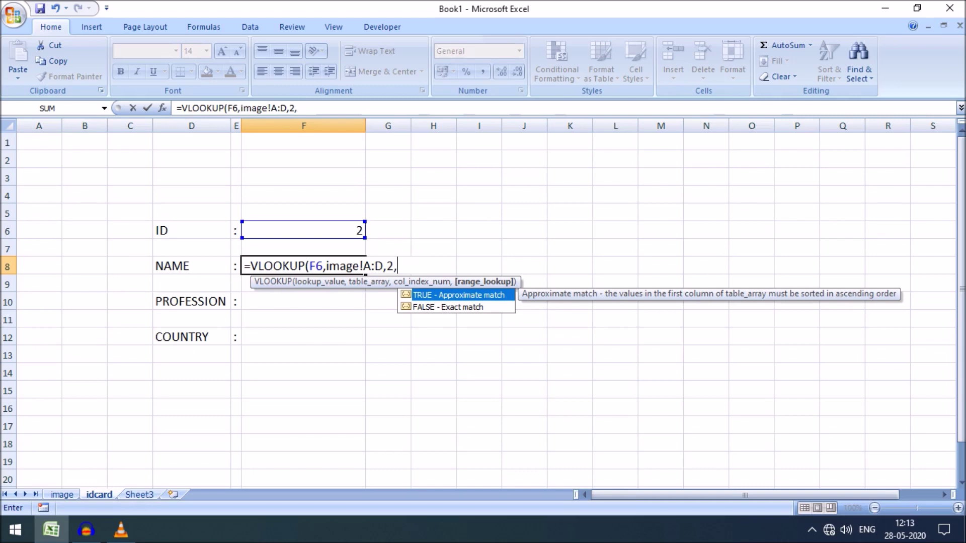
text(0))
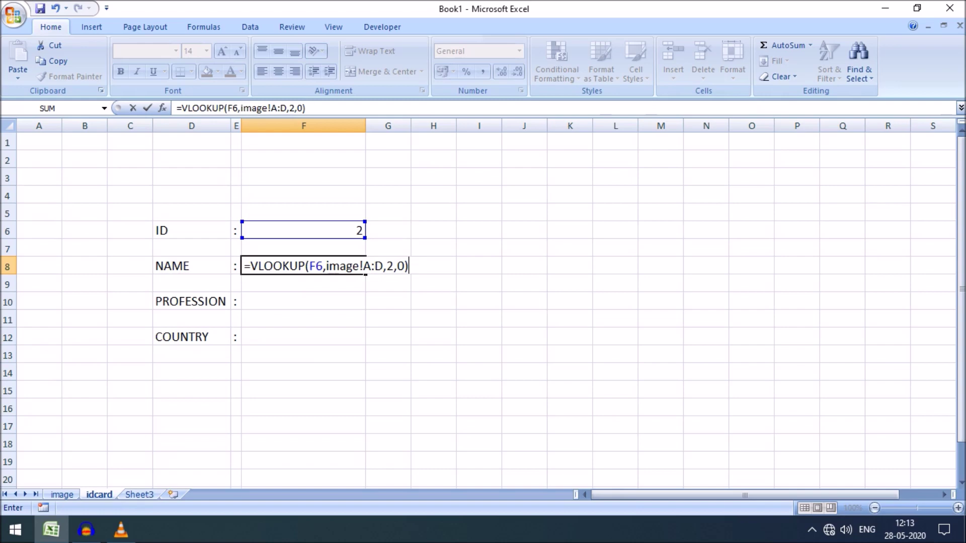
key(Return)
click(303, 266)
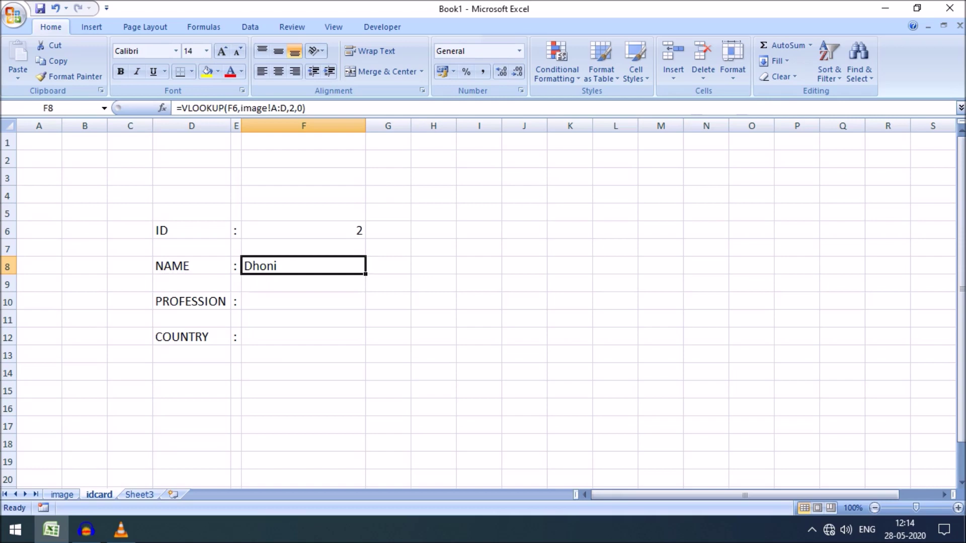
Set the ID value in F6 to 1 and check the name lookup in F8
click(303, 230)
text(1)
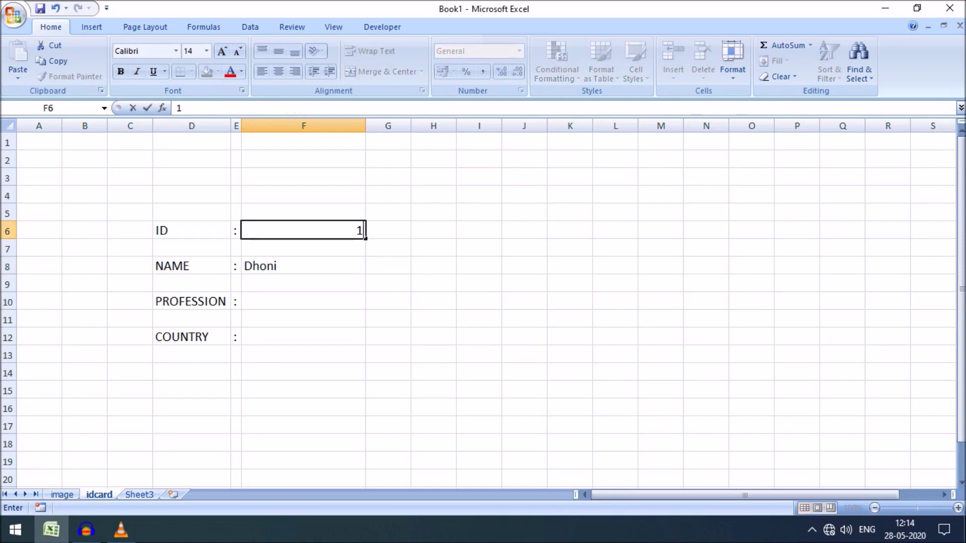
key(Return)
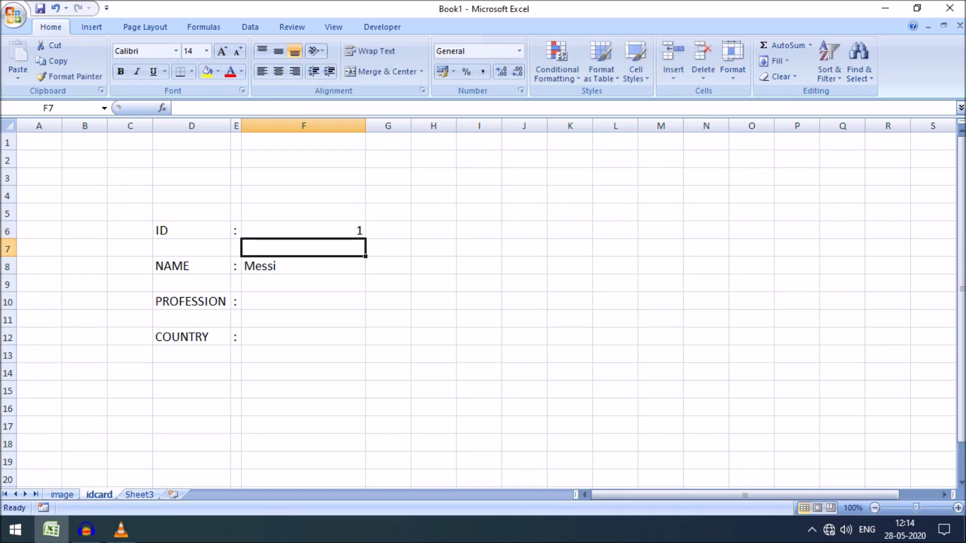
click(304, 265)
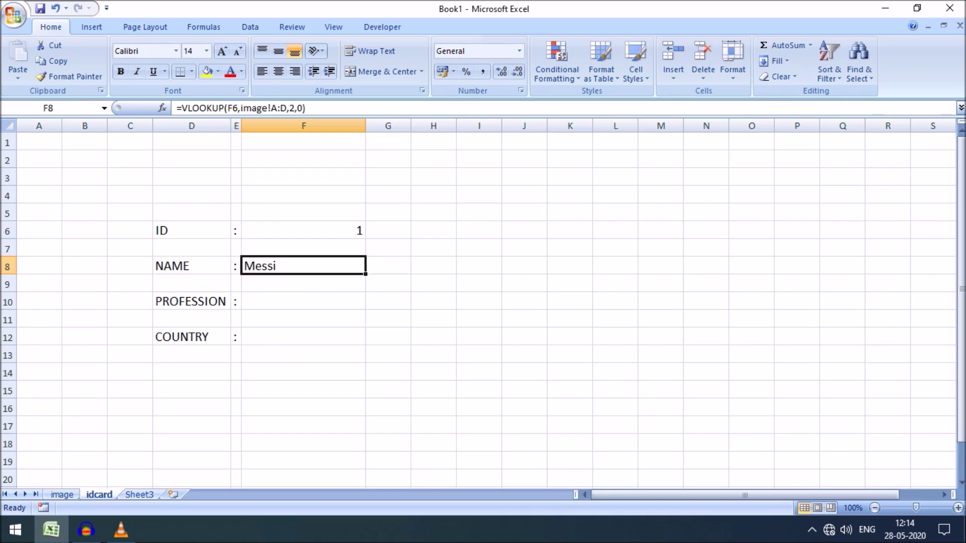
click(304, 301)
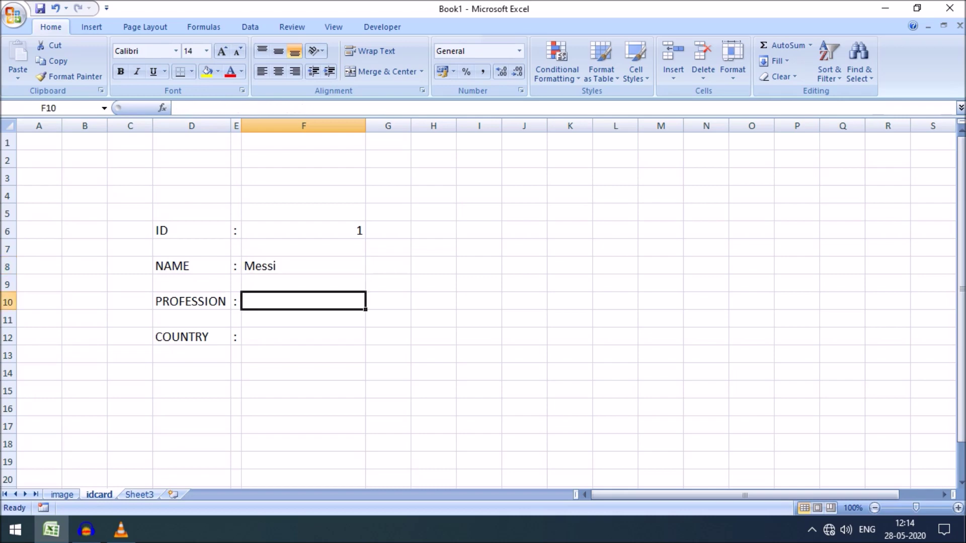
click(303, 337)
click(303, 266)
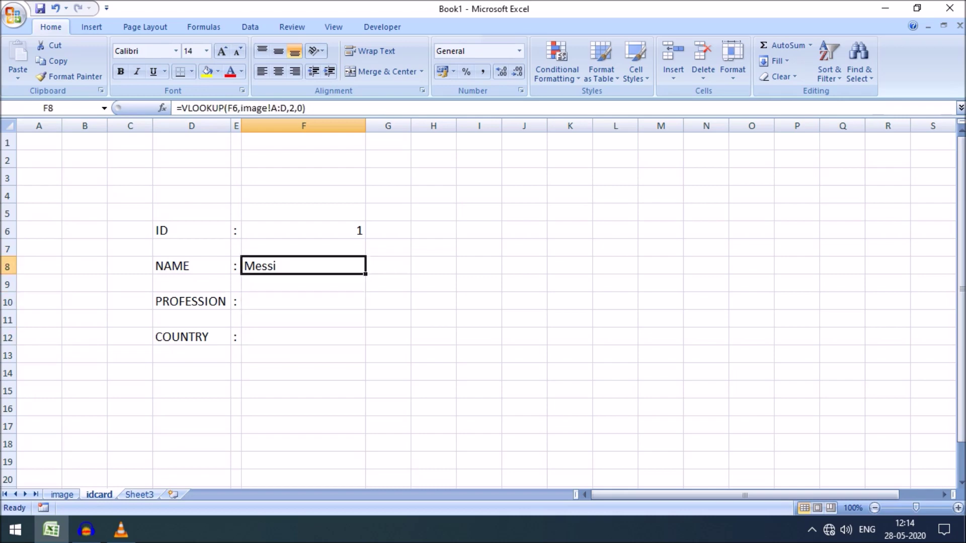
click(303, 300)
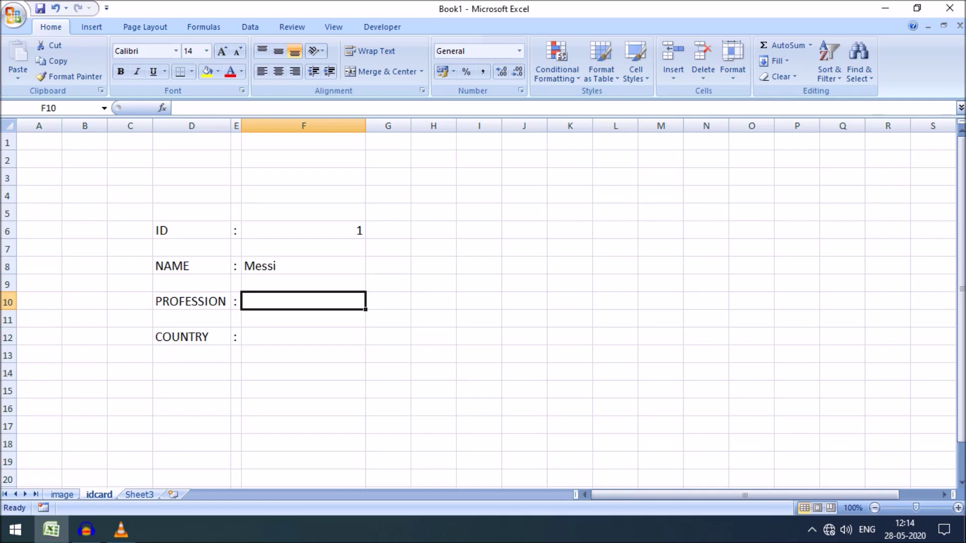
click(304, 230)
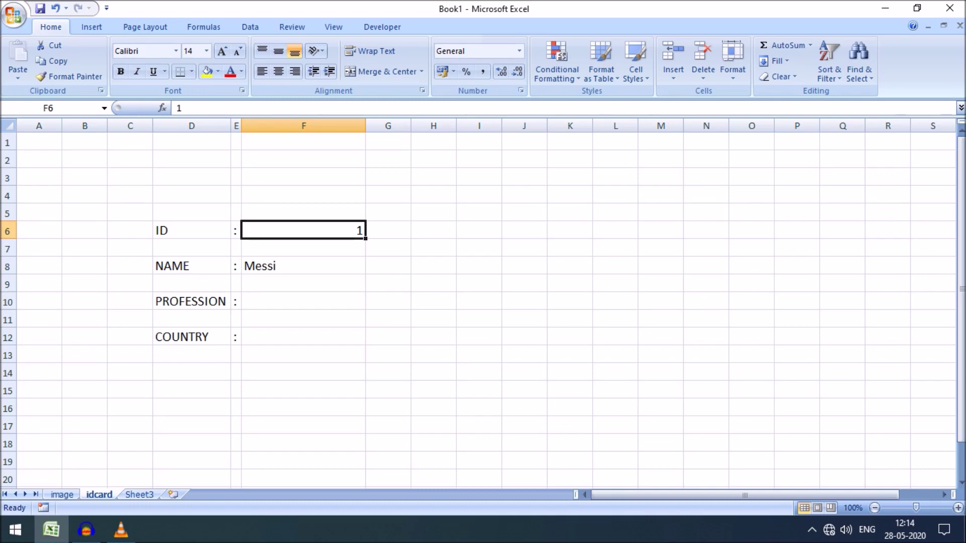
click(304, 391)
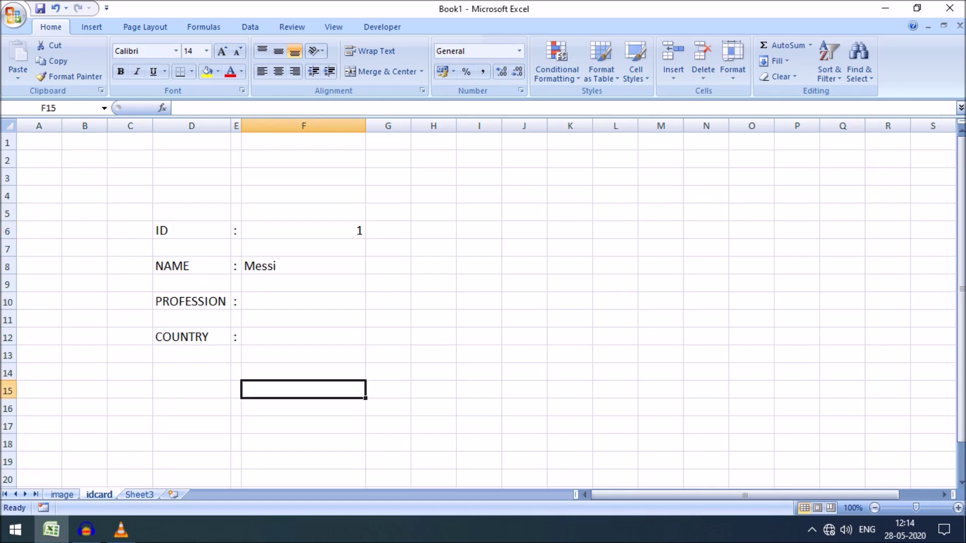
Examine the ID and NAME entries in rows 2 and 3 of the image sheet's table
click(61, 495)
click(40, 188)
click(40, 264)
click(39, 188)
click(39, 265)
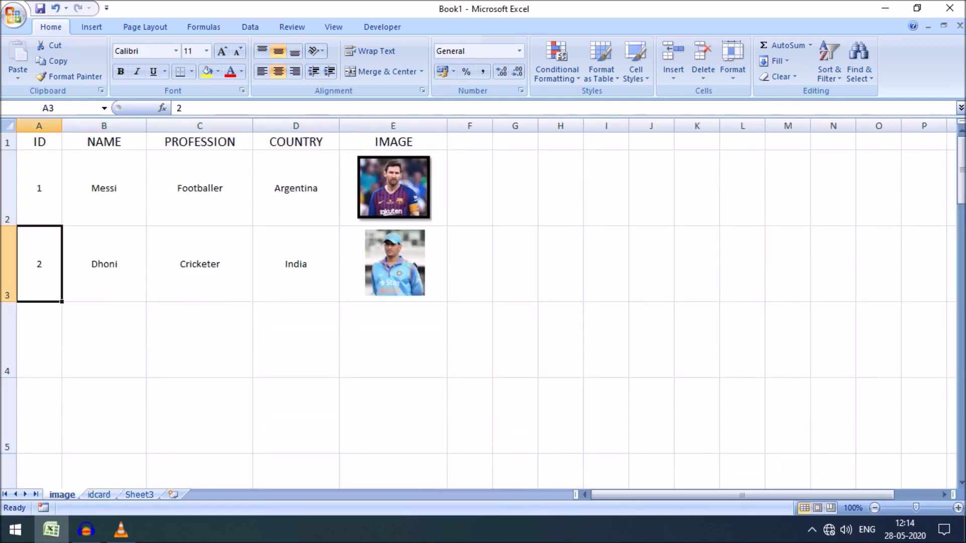
click(40, 188)
click(40, 264)
click(39, 188)
click(104, 188)
click(39, 265)
click(105, 264)
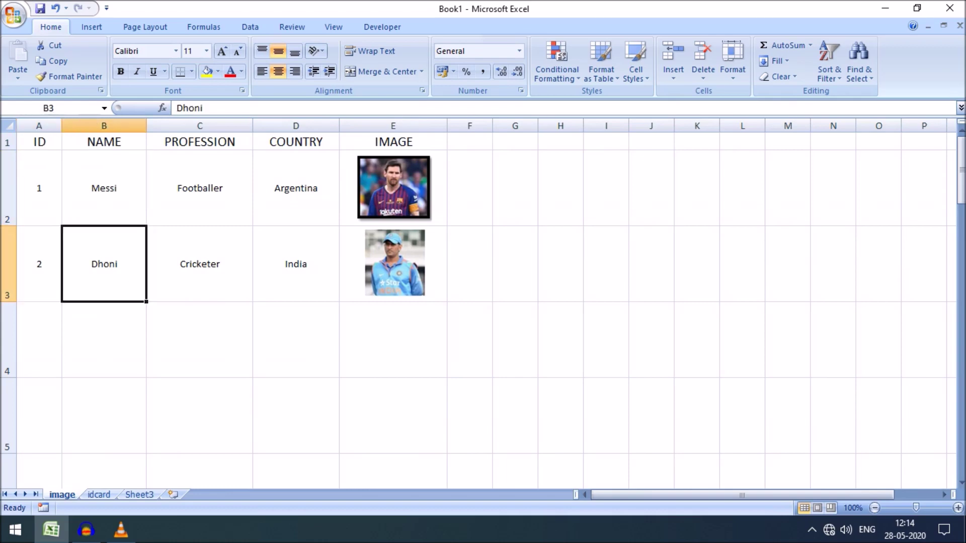
Return to the idcard sheet and test the name lookup with the ID value 3 in F6
click(99, 495)
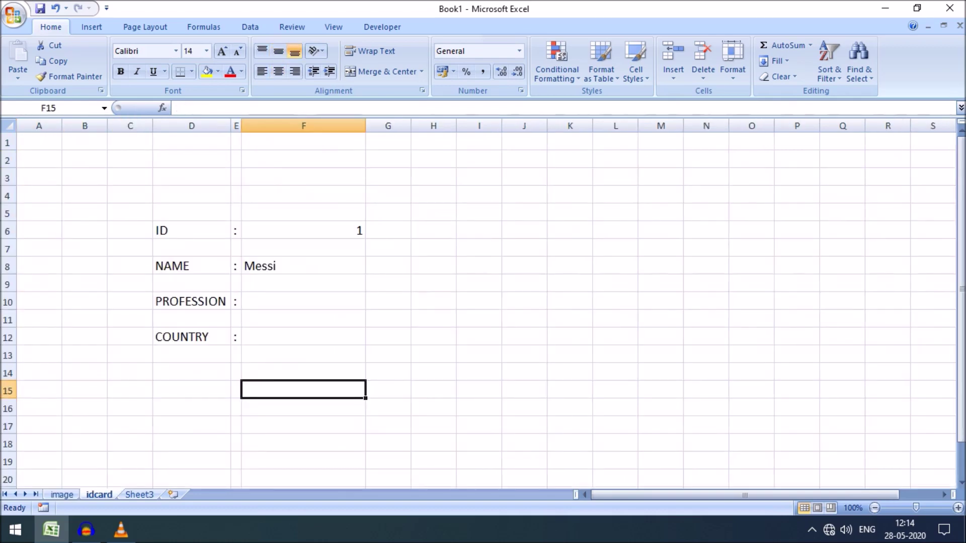
click(303, 231)
text(3)
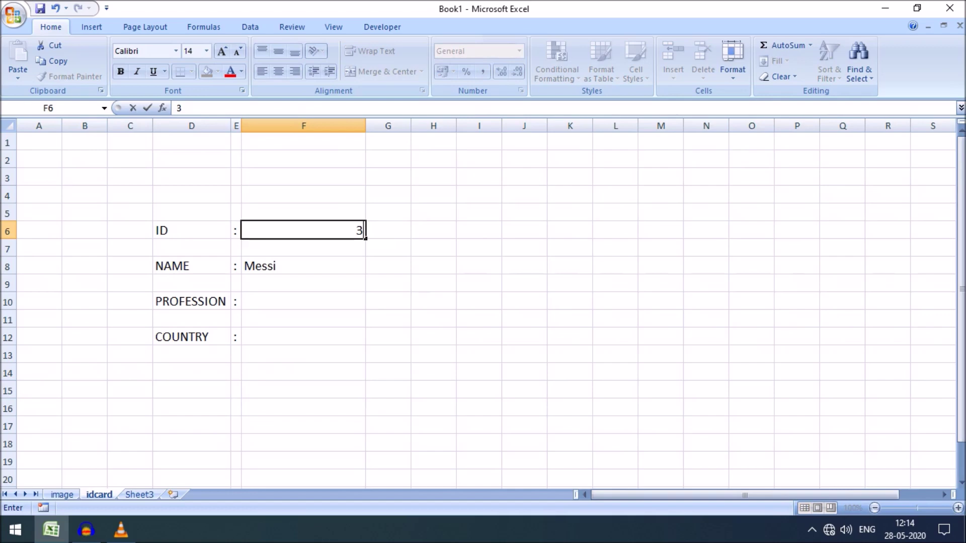
key(Return)
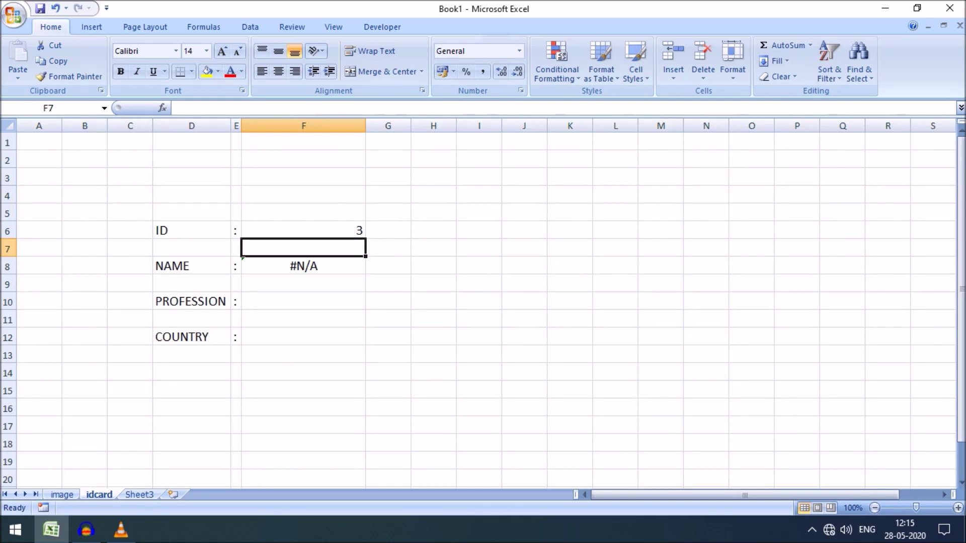
Test the name lookup with A as the ID value in F6, and set the ID back to 1
click(304, 230)
text(A)
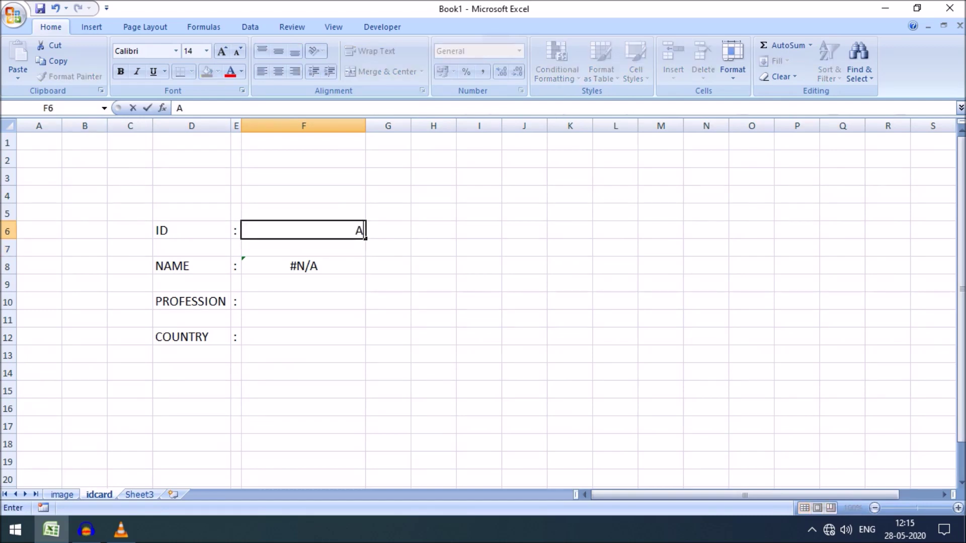
key(Return)
click(304, 266)
click(303, 230)
text(1)
key(Return)
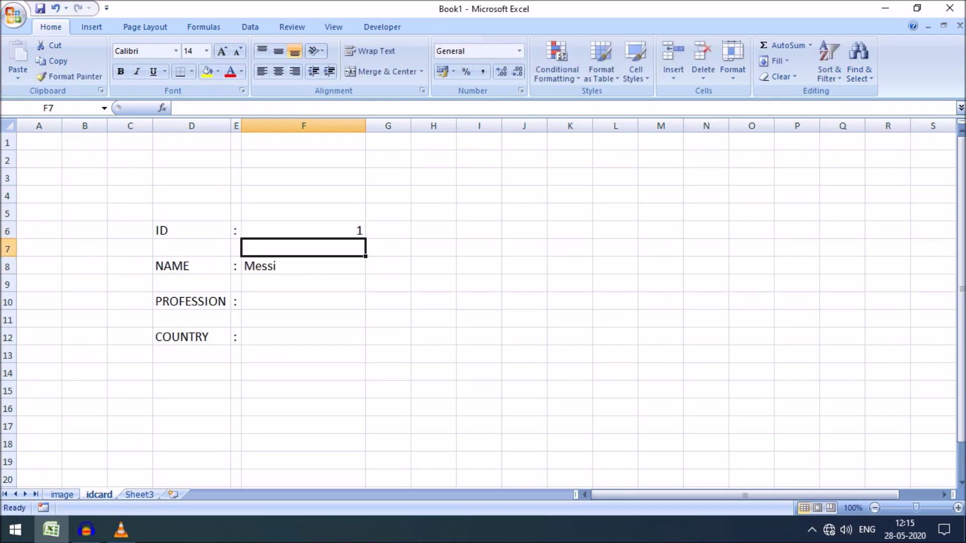
Set the ID value in F6 to 10
click(304, 231)
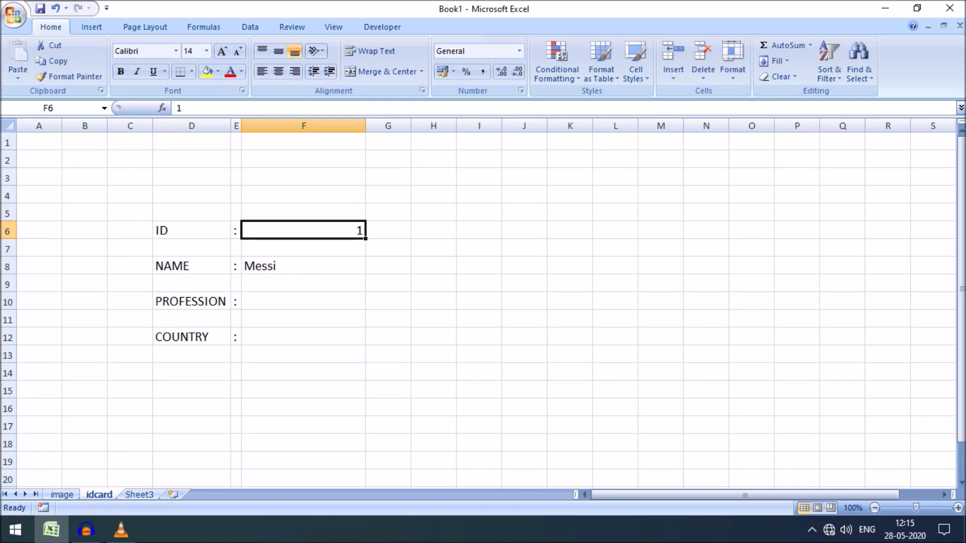
text(10)
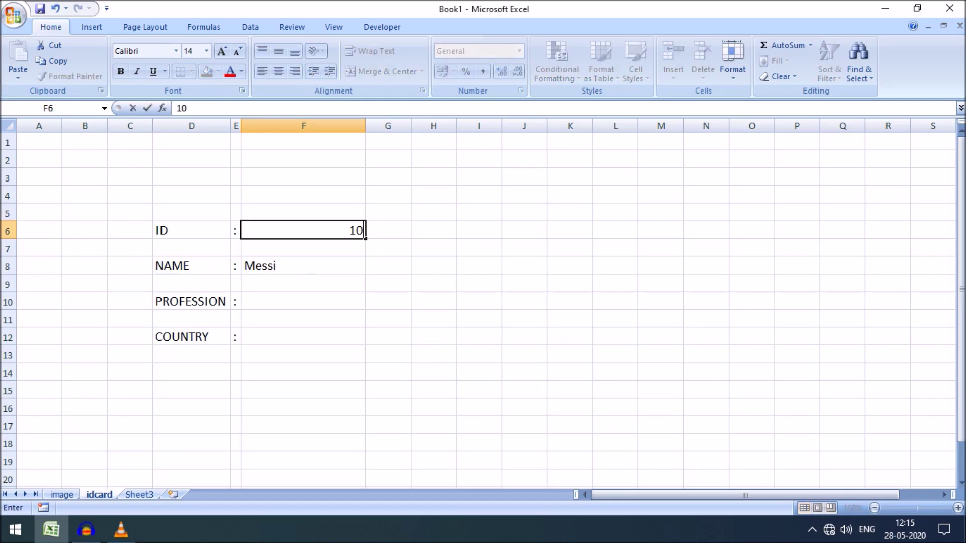
key(Return)
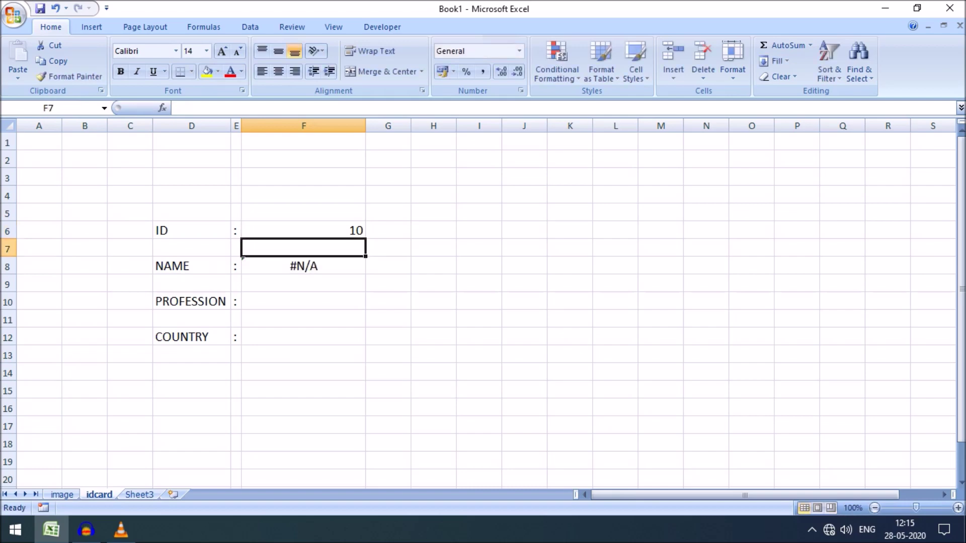
Wrap the VLOOKUP formula in the NAME cell F8 in IFERROR, with an empty string "" as the error value
key(Down)
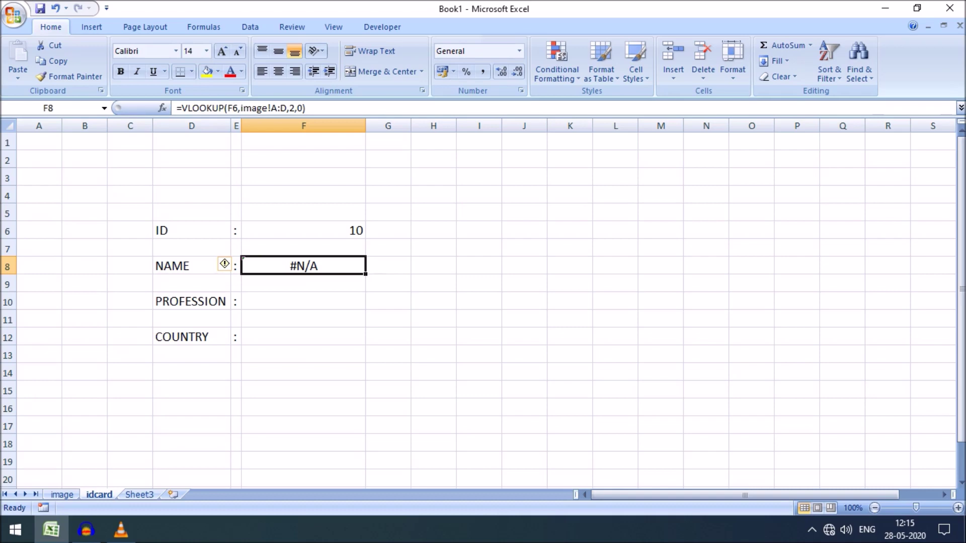
double_click(299, 266)
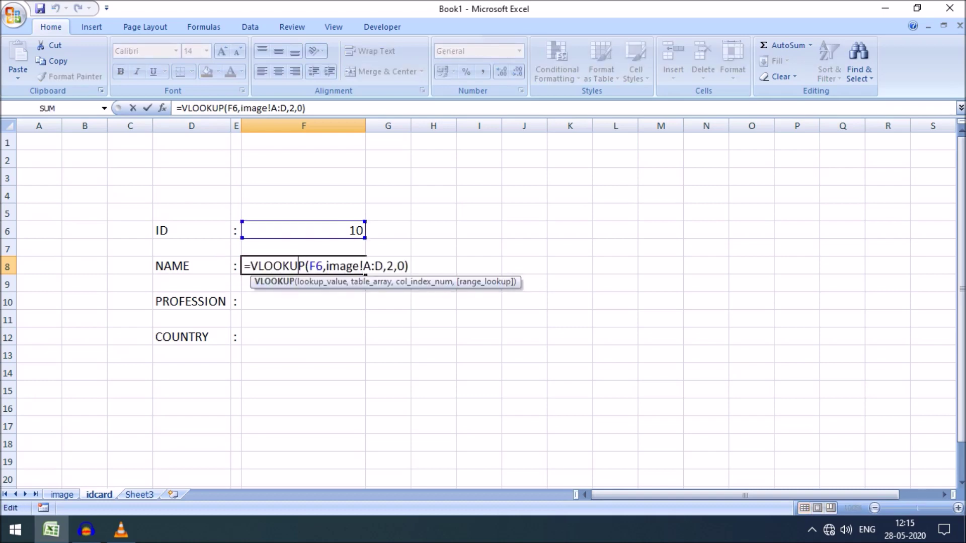
key(Left)
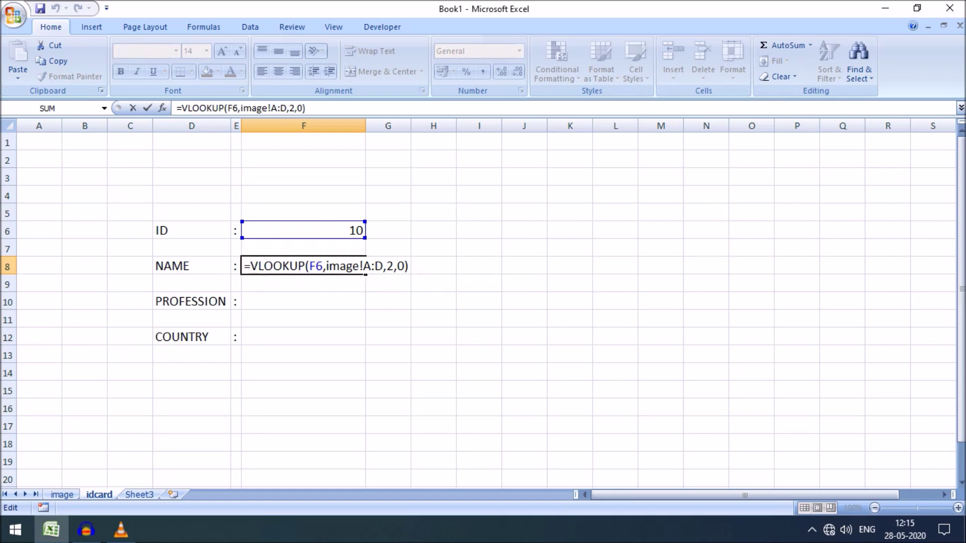
text(I)
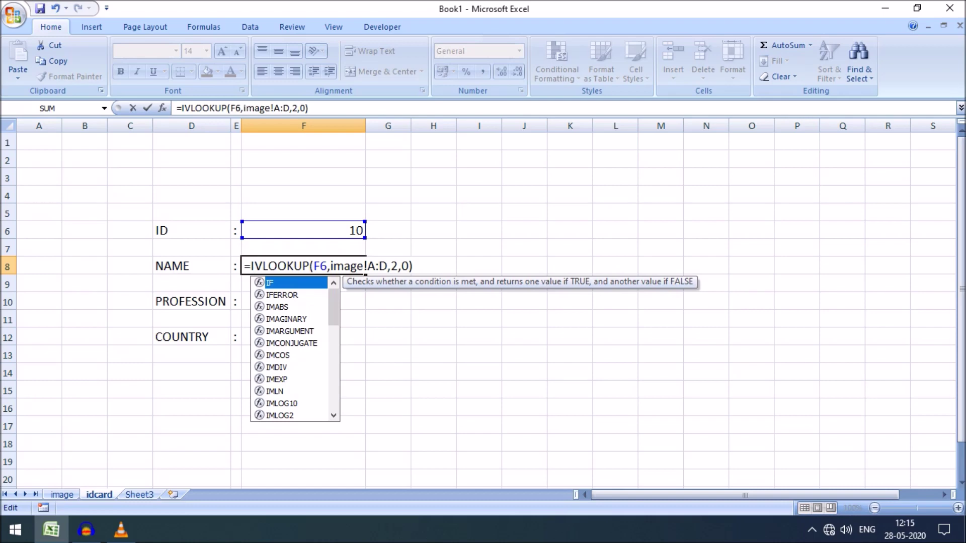
key(Down)
key(Tab)
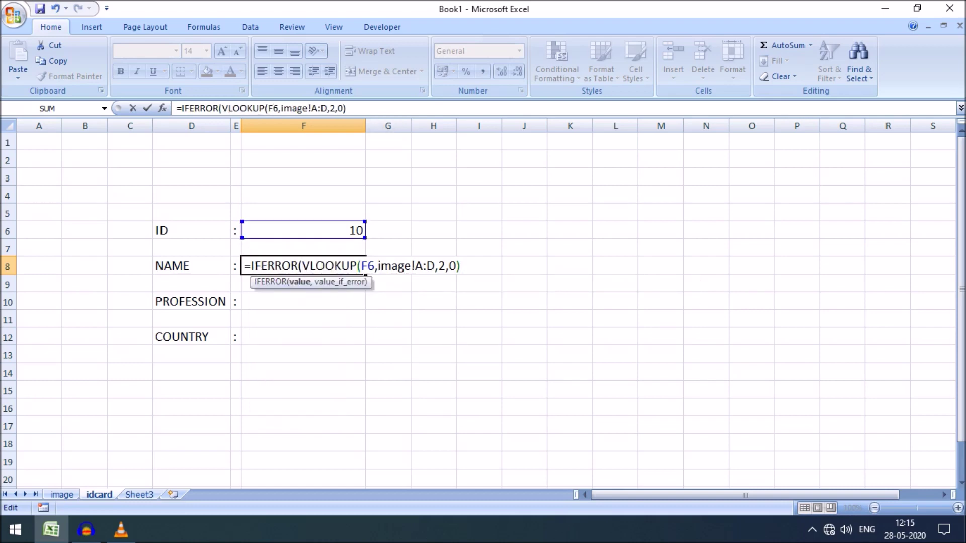
click(347, 109)
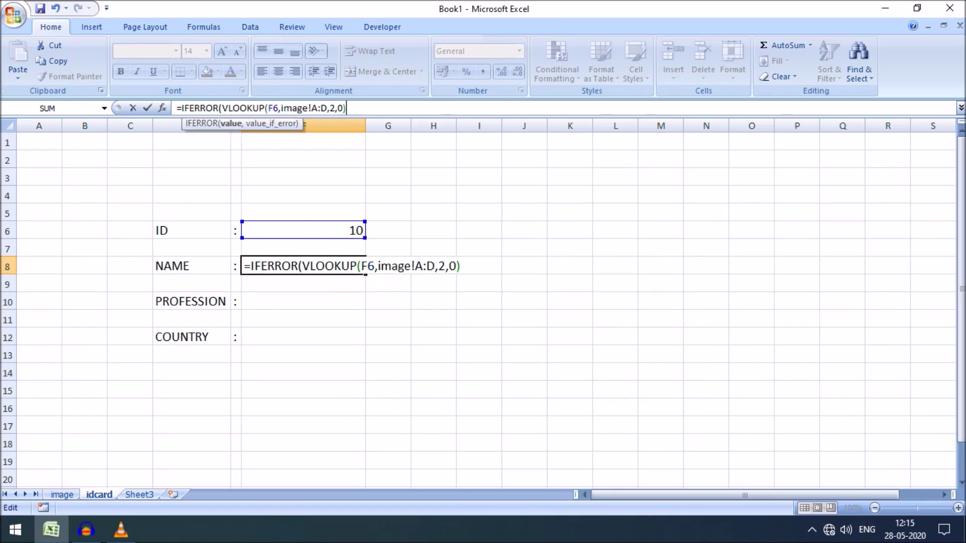
text(,)
text(")
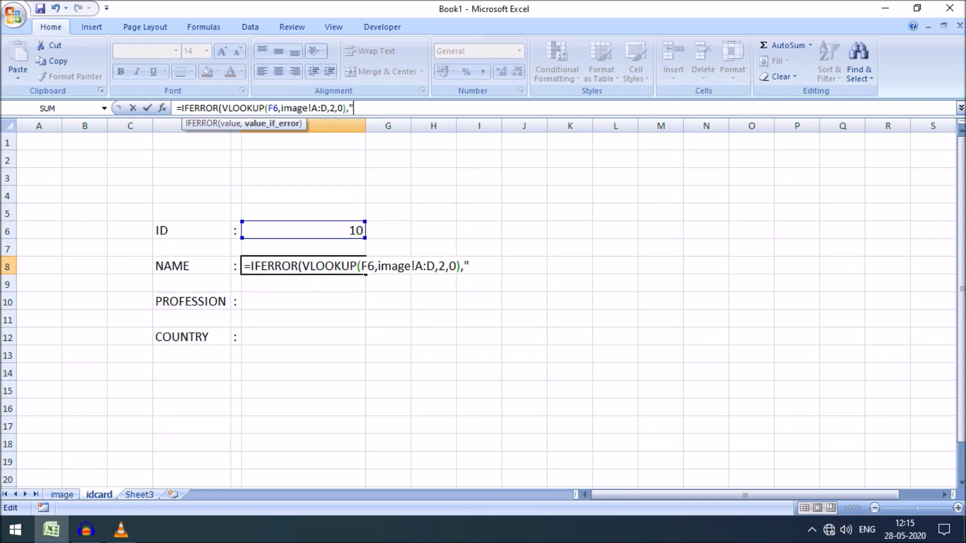
text("))
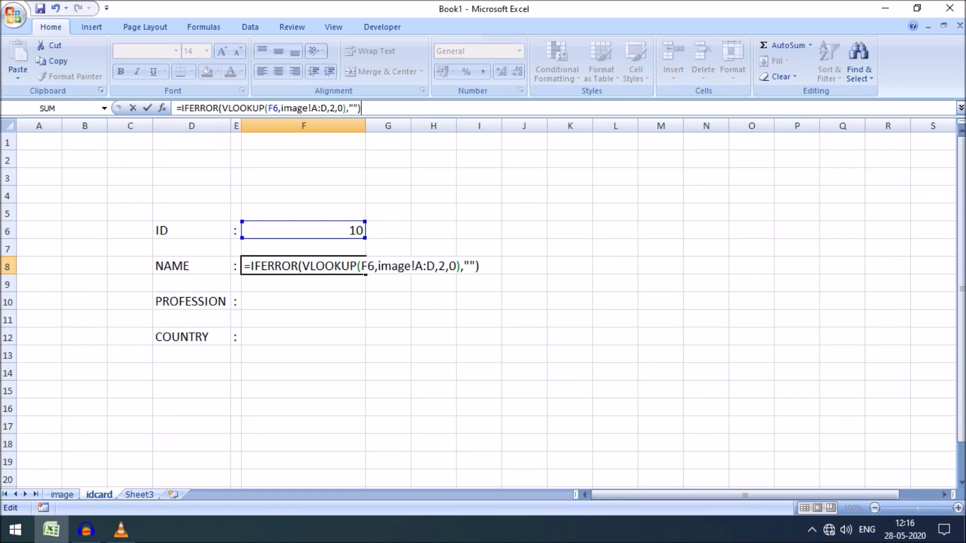
key(Return)
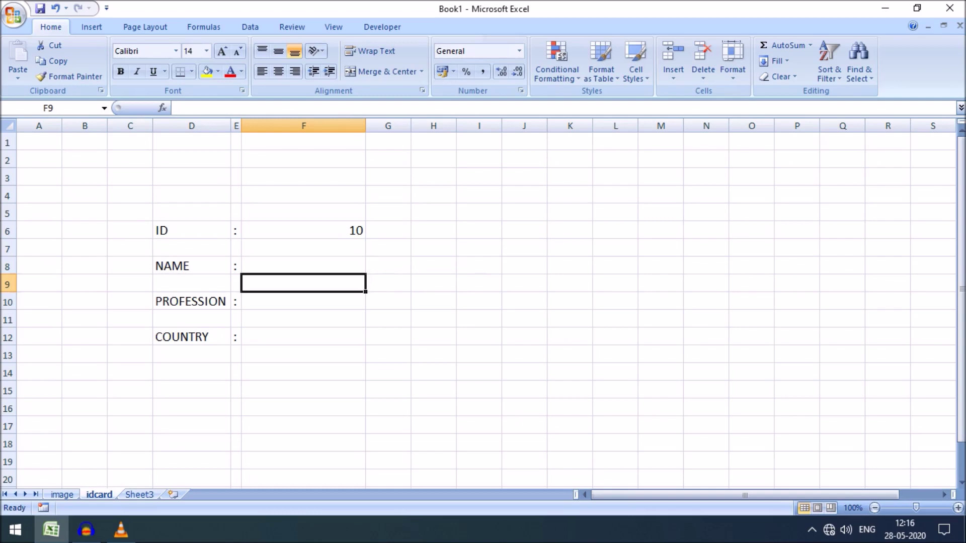
Test the IFERROR name lookup with the ID value 1 in F6, followed by the ID value 30
key(Up)
key(Up)
key(Up)
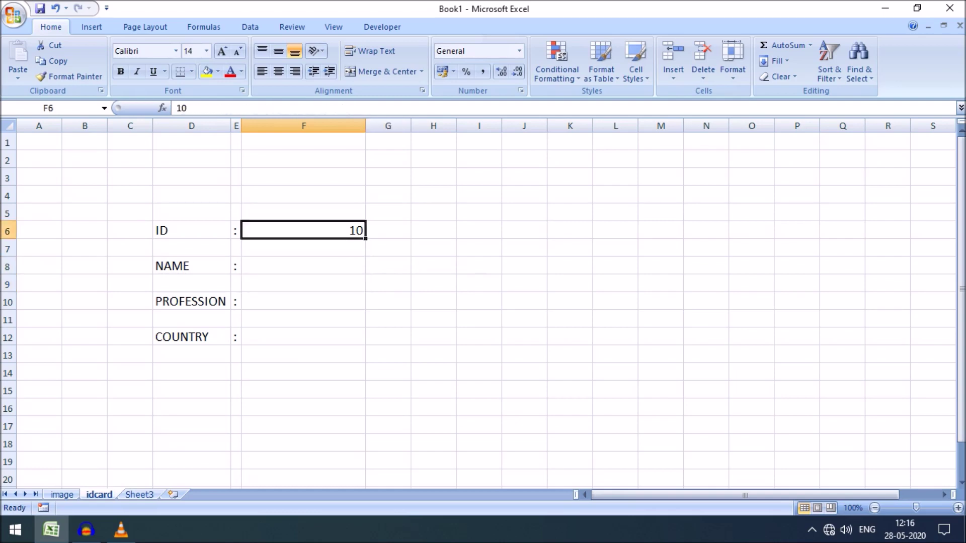
key(Down)
key(Down)
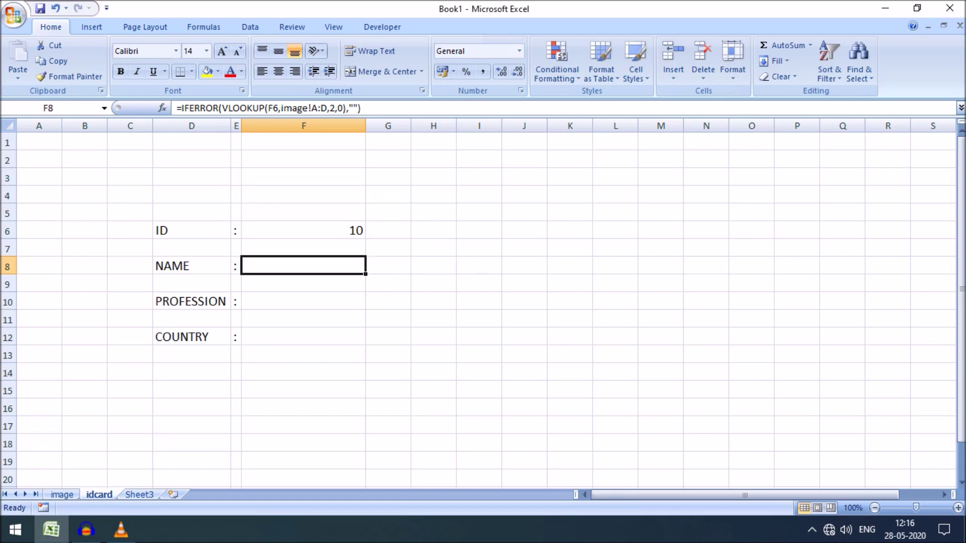
click(304, 230)
text(1)
key(Return)
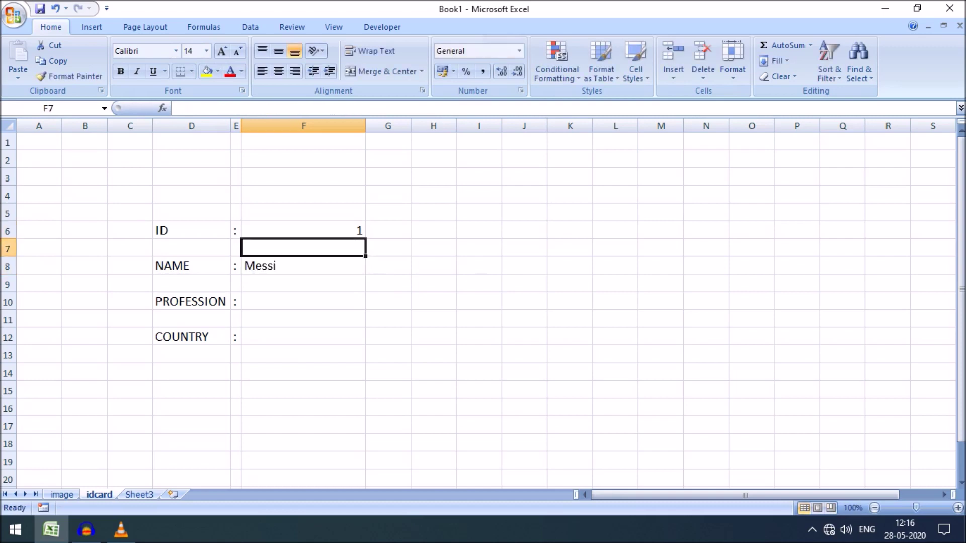
click(303, 230)
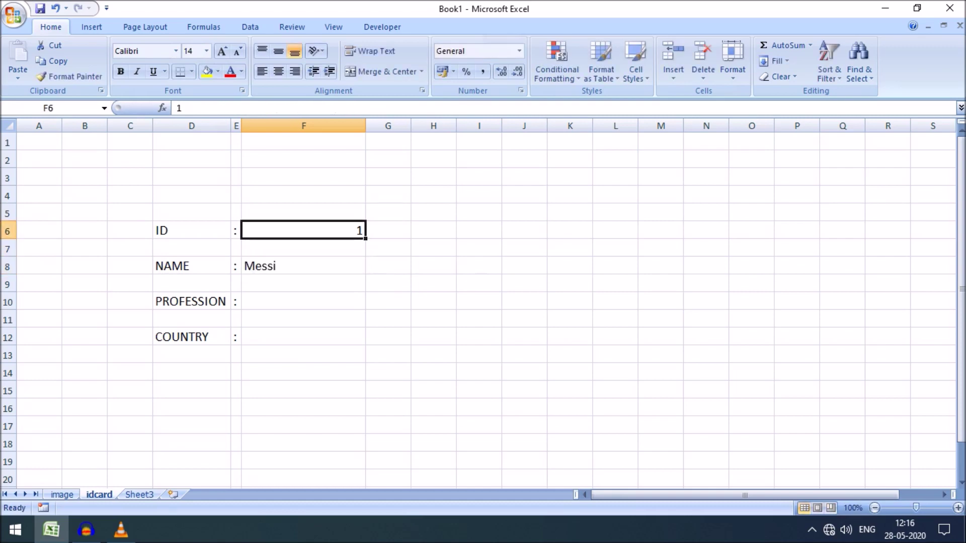
text(30)
key(Return)
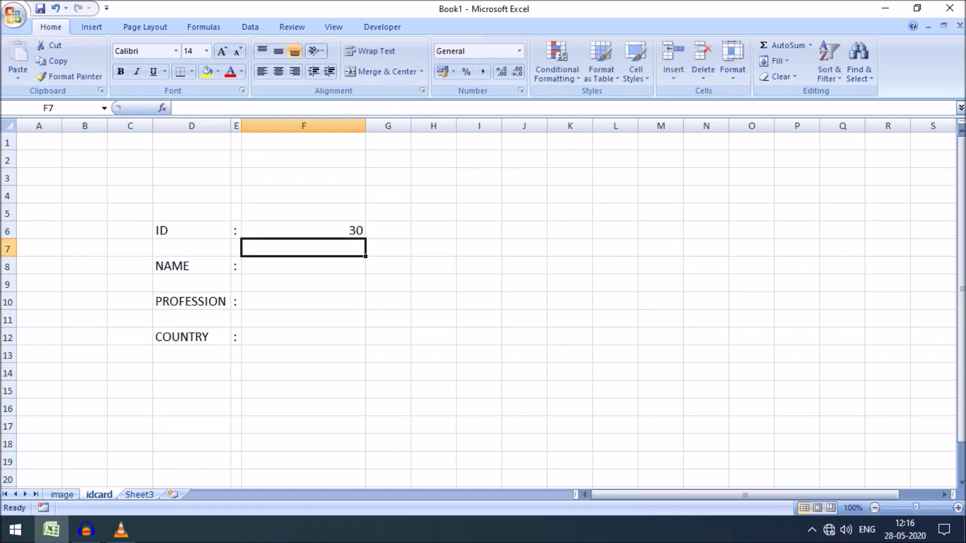
Try to reuse the NAME formula from F8 in the PROFESSION cell F10, inspect its lookup reference, and clear F10 again
click(304, 266)
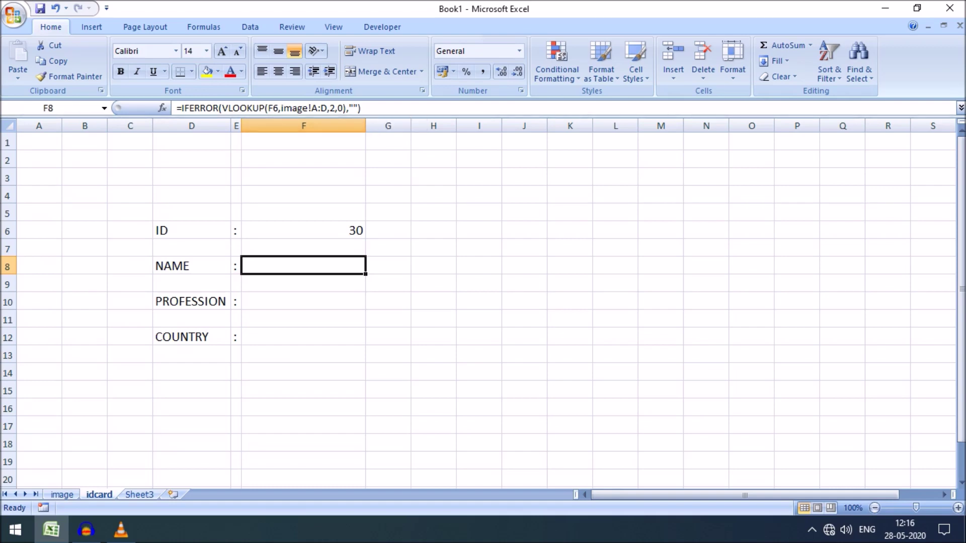
click(304, 301)
click(304, 248)
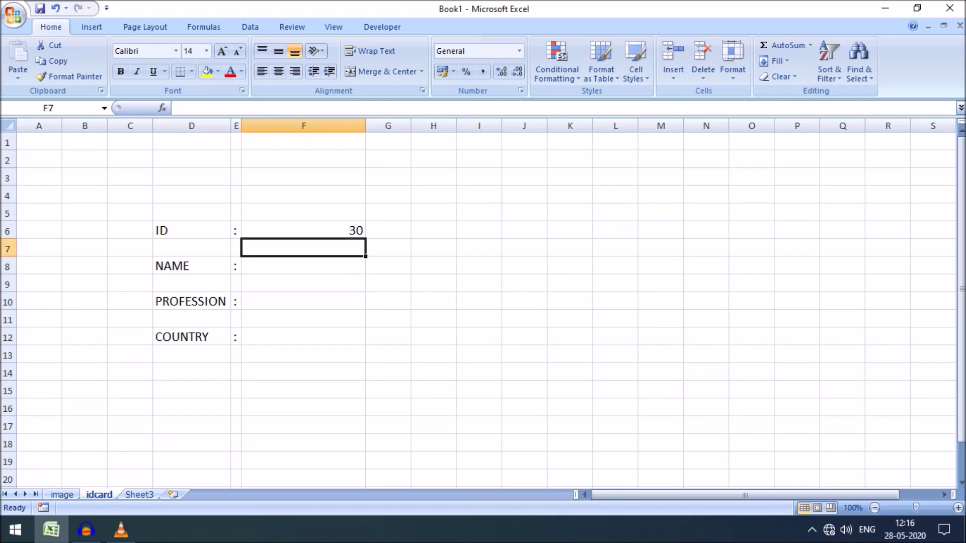
click(303, 265)
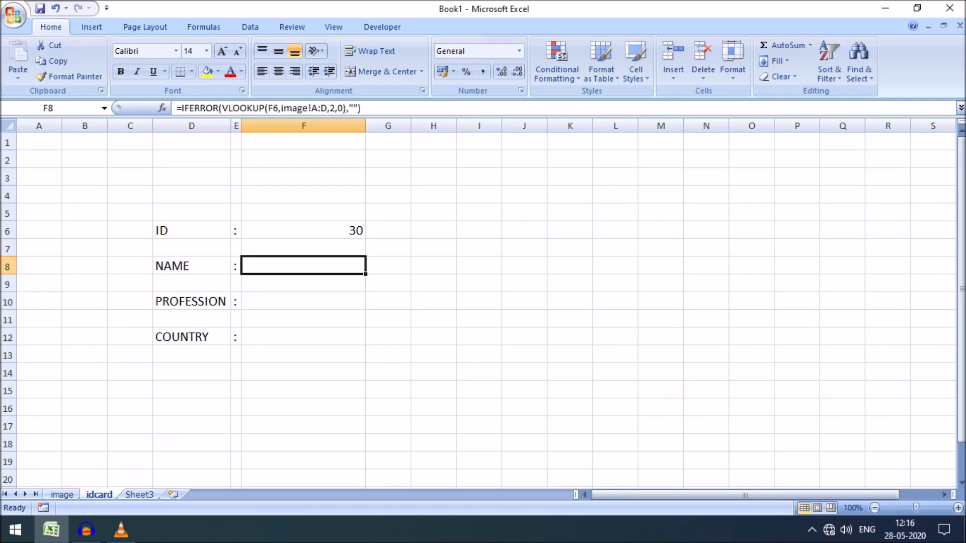
key(ctrl+c)
click(303, 301)
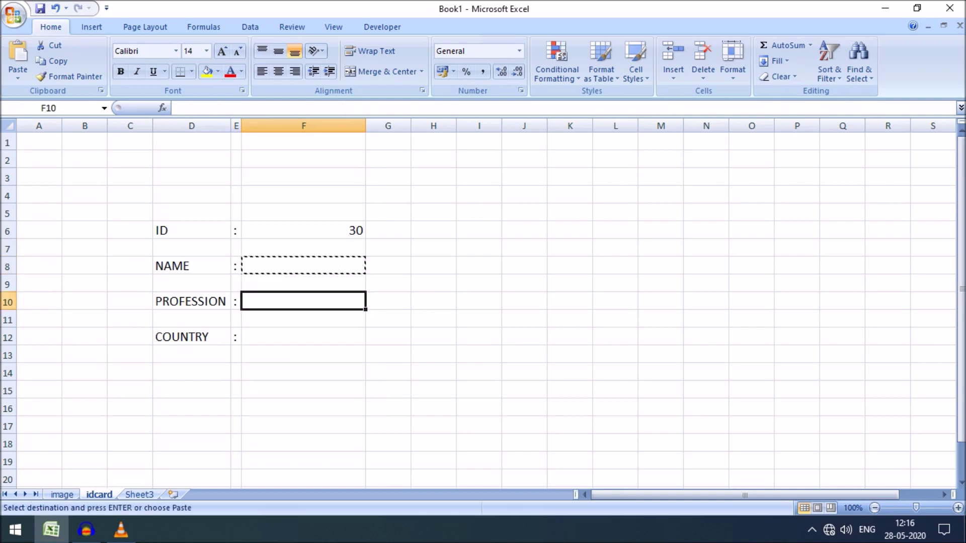
key(ctrl+v)
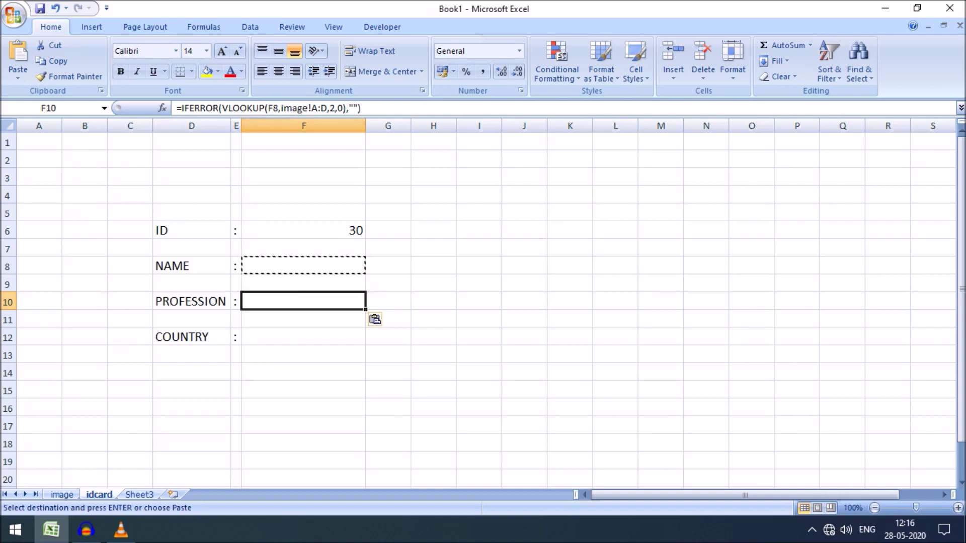
key(F2)
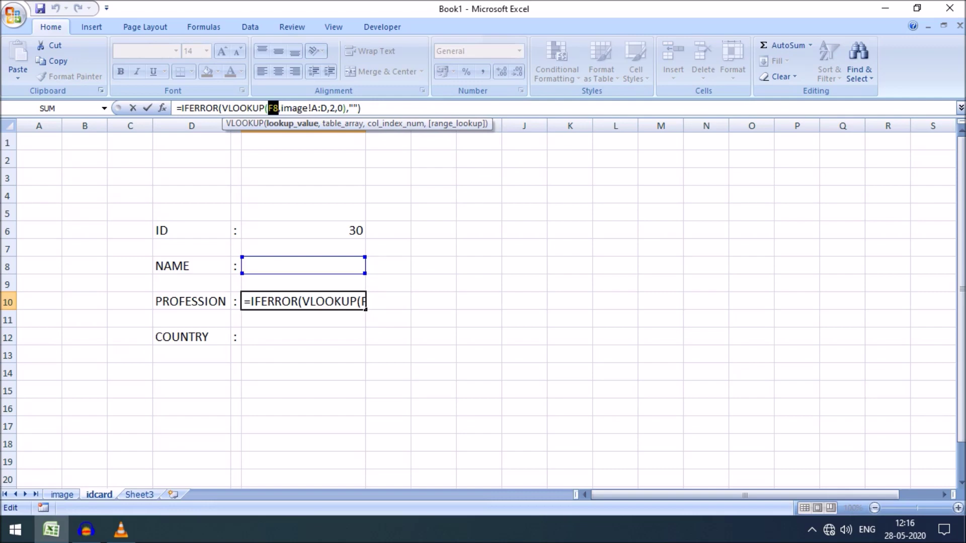
key(Escape)
key(Delete)
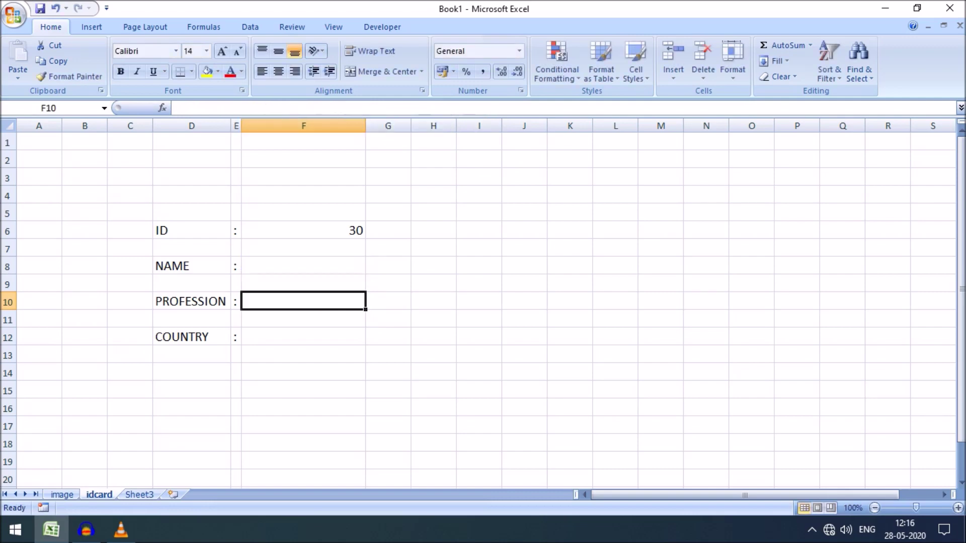
Make the lookup value in the NAME formula in F8 an absolute reference, $F$6
click(303, 266)
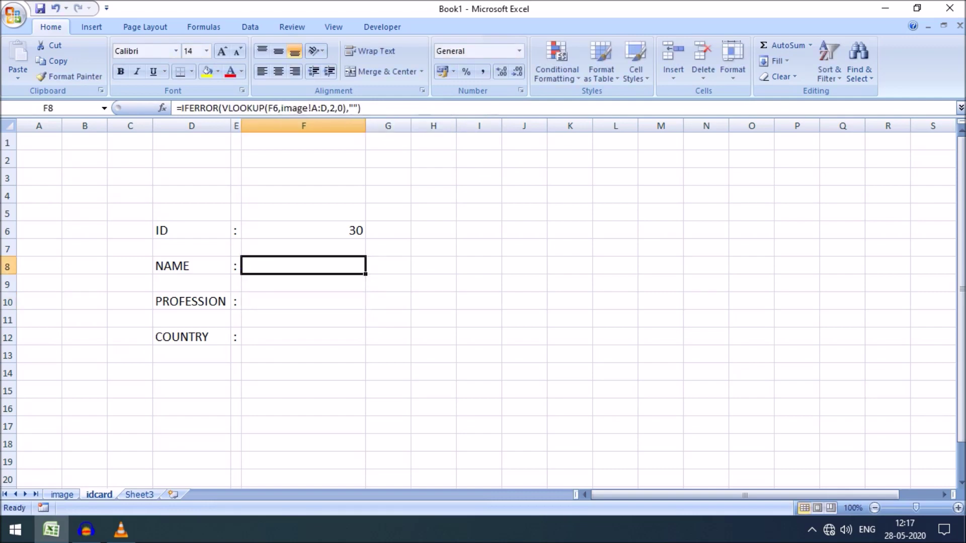
key(F2)
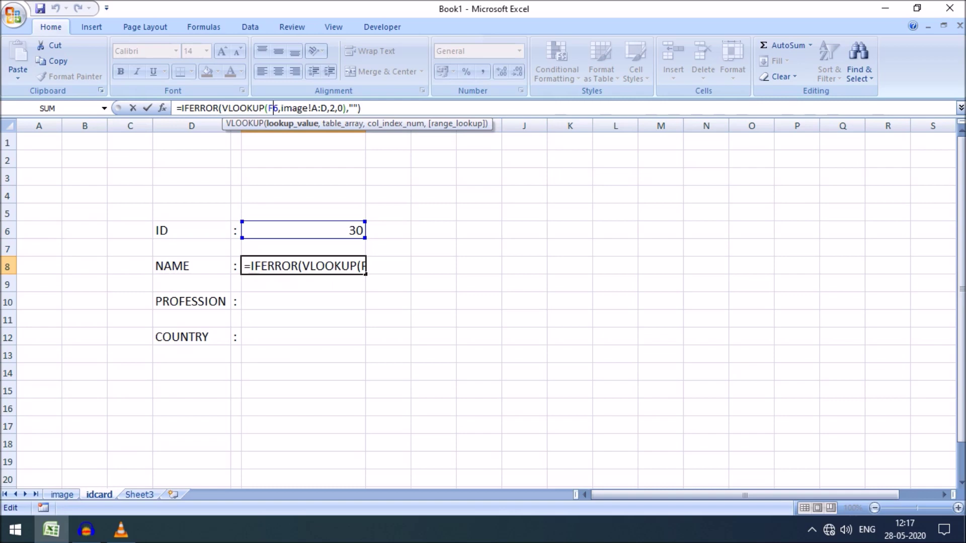
key(F4)
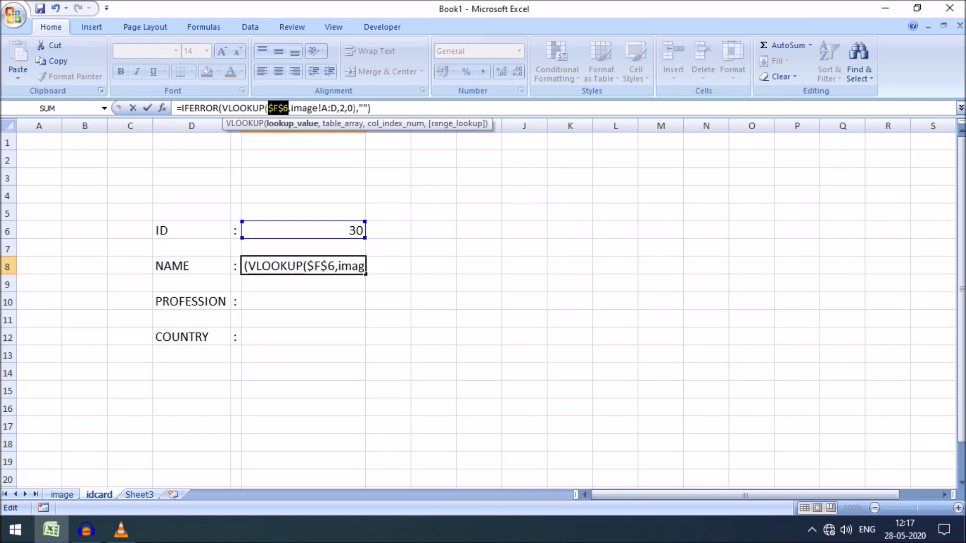
key(Return)
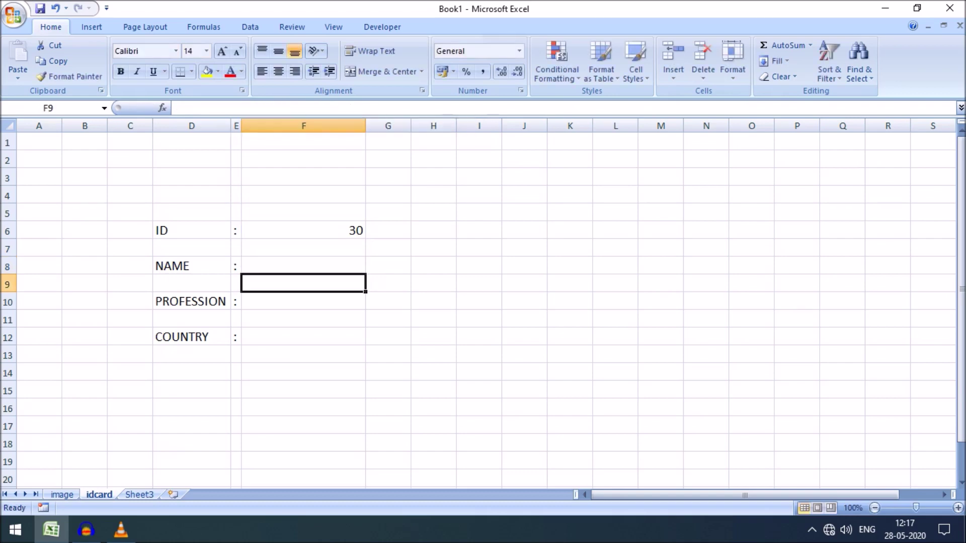
Set the ID value in F6 to 1
key(Up)
key(Up)
key(Up)
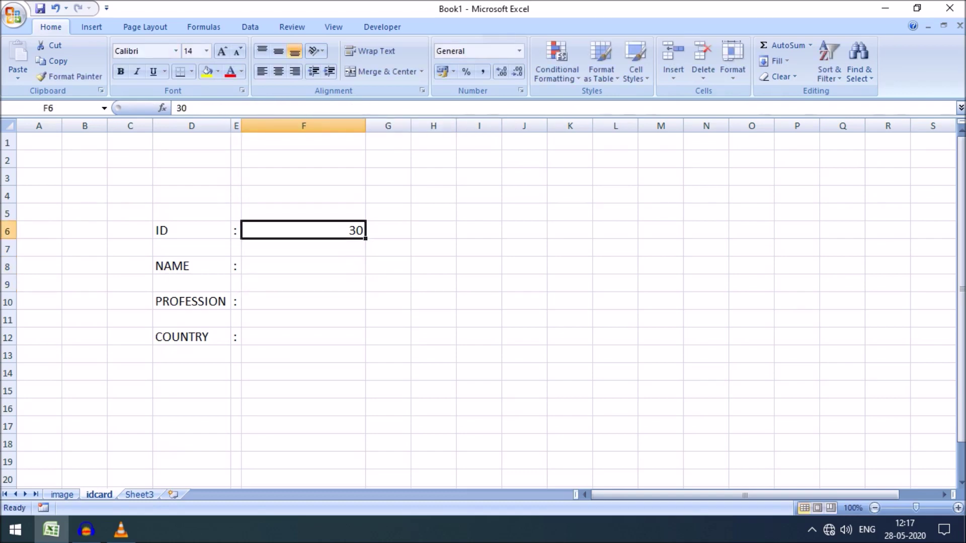
text(1)
key(Return)
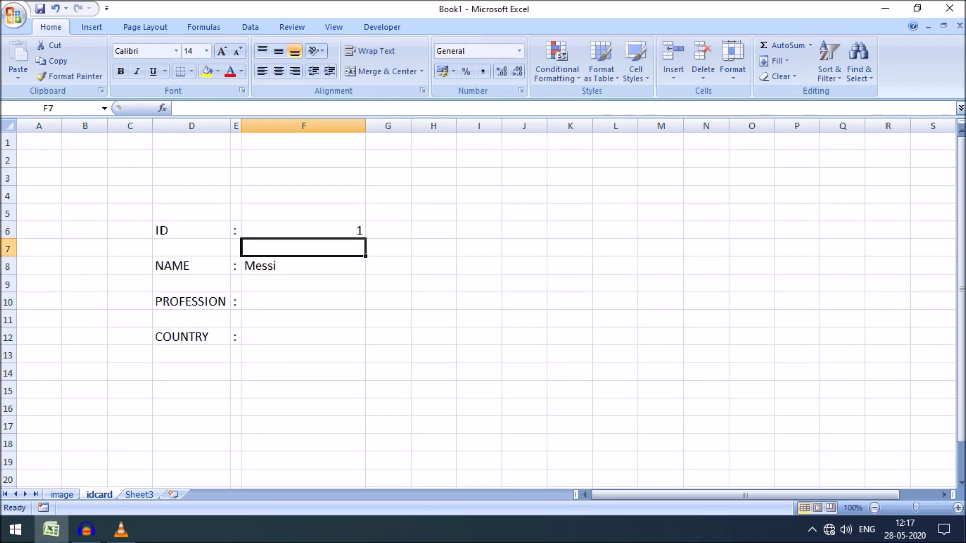
Copy the NAME lookup formula from F8 into the PROFESSION cell F10
key(Down)
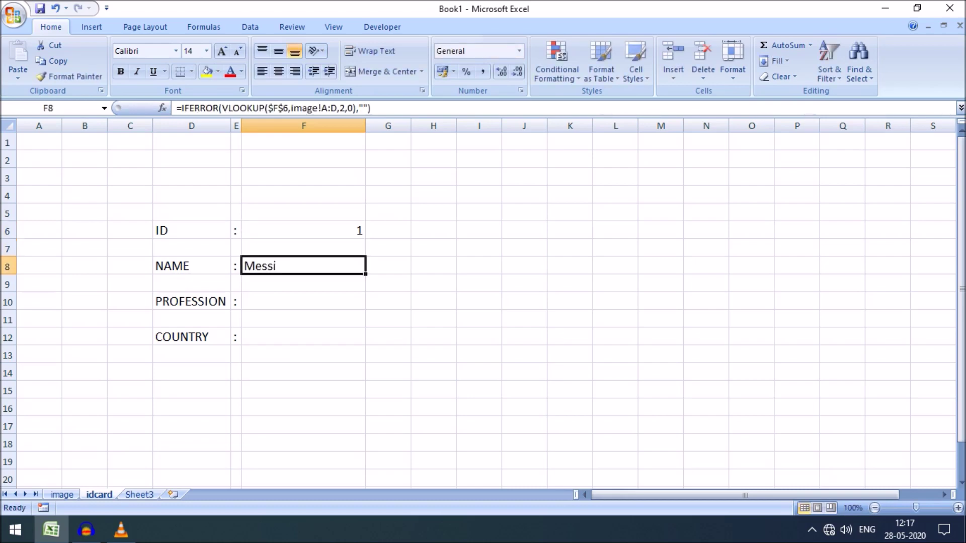
key(shift+F10)
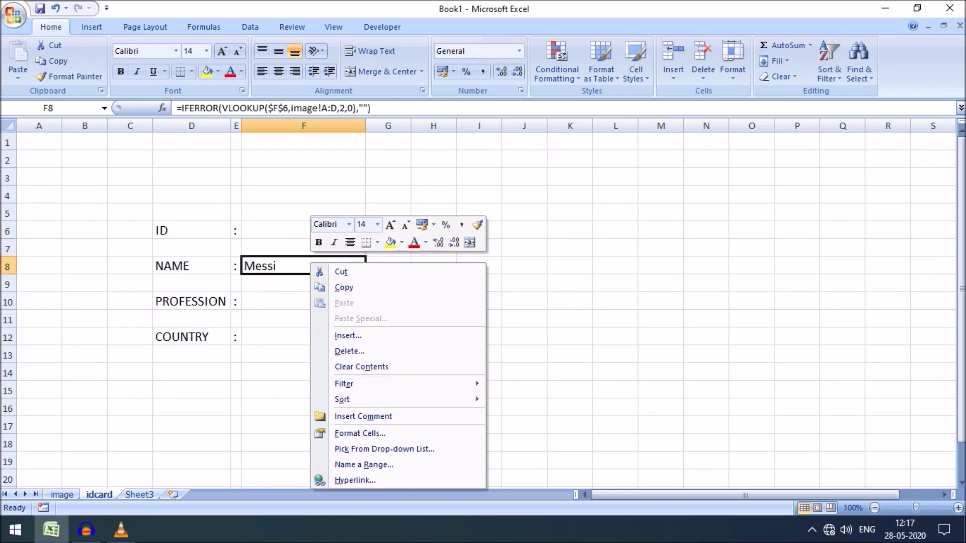
click(343, 287)
click(303, 301)
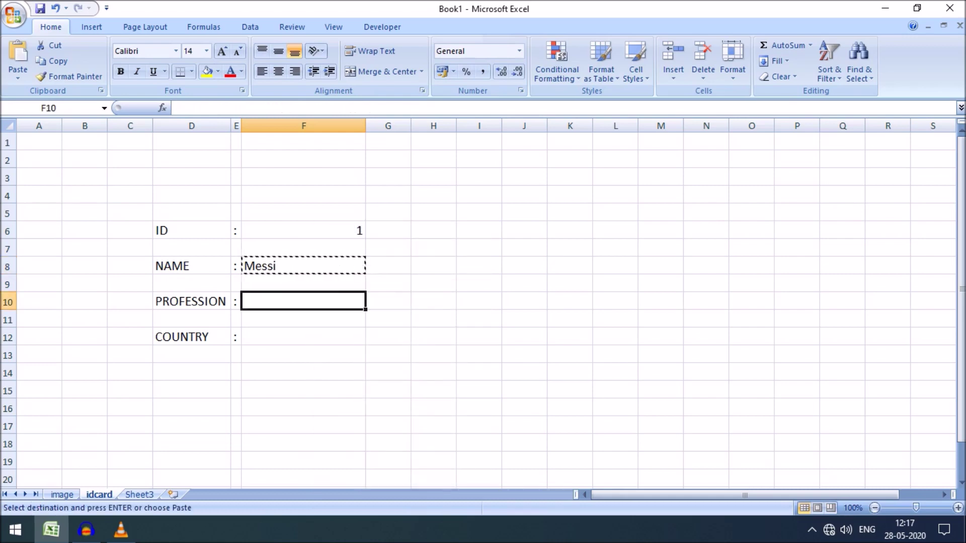
key(shift+F10)
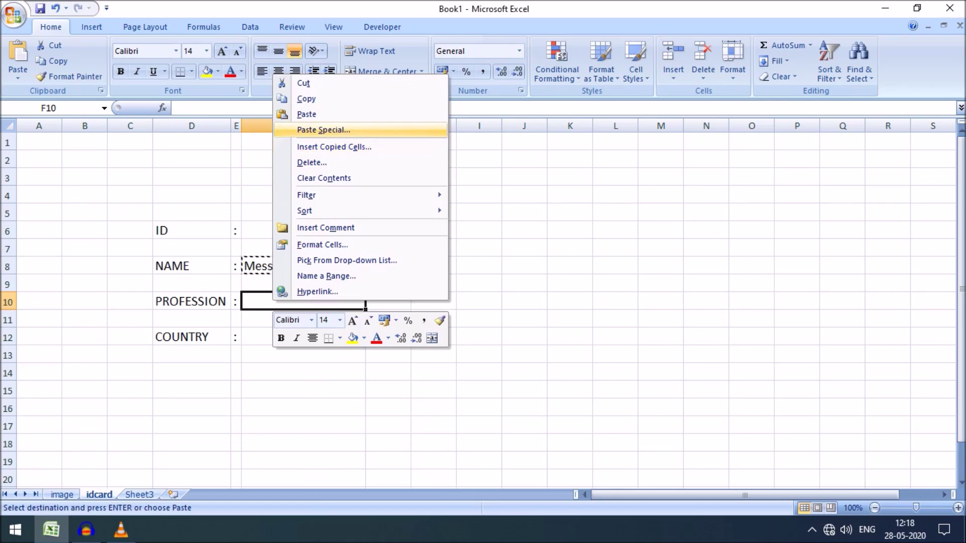
key(Up)
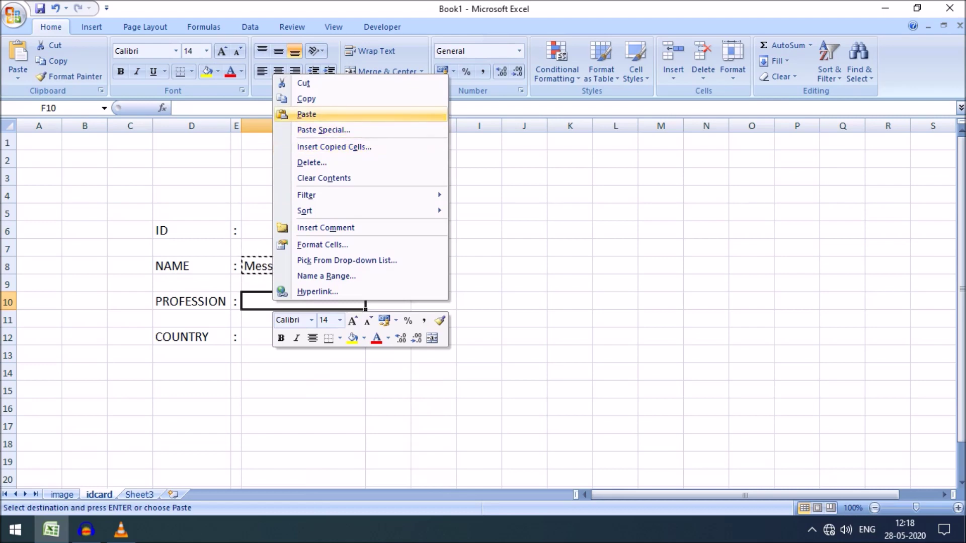
click(306, 114)
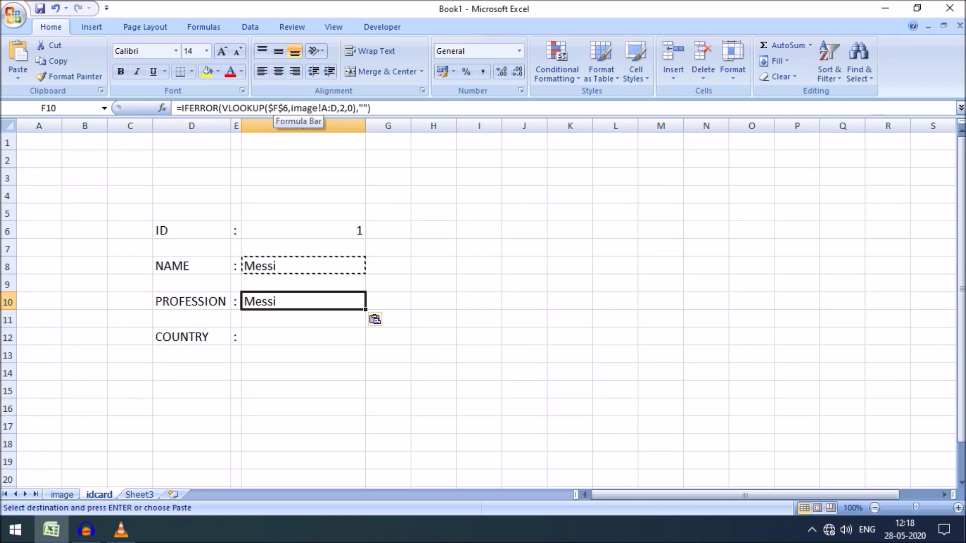
Set the VLOOKUP column index in the PROFESSION formula in F10 to 3
click(342, 108)
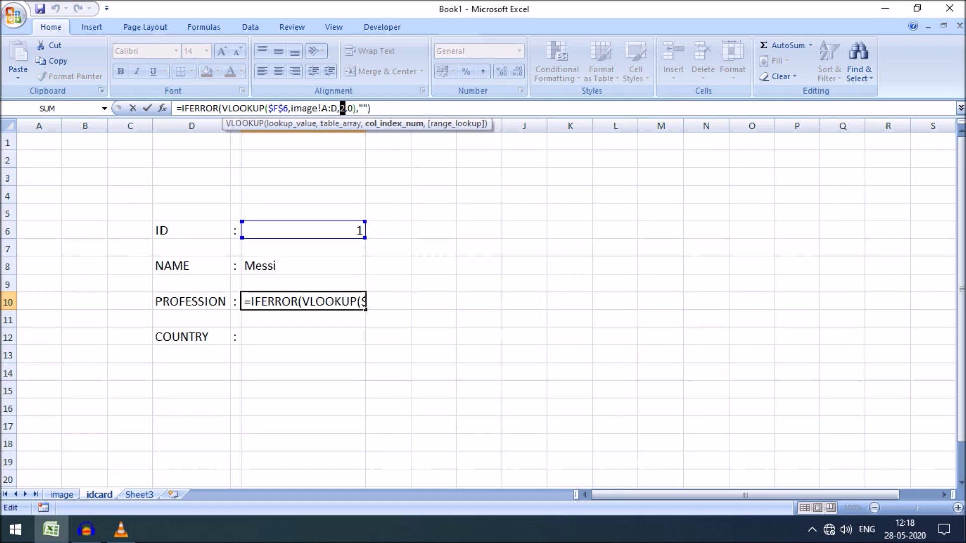
text(3)
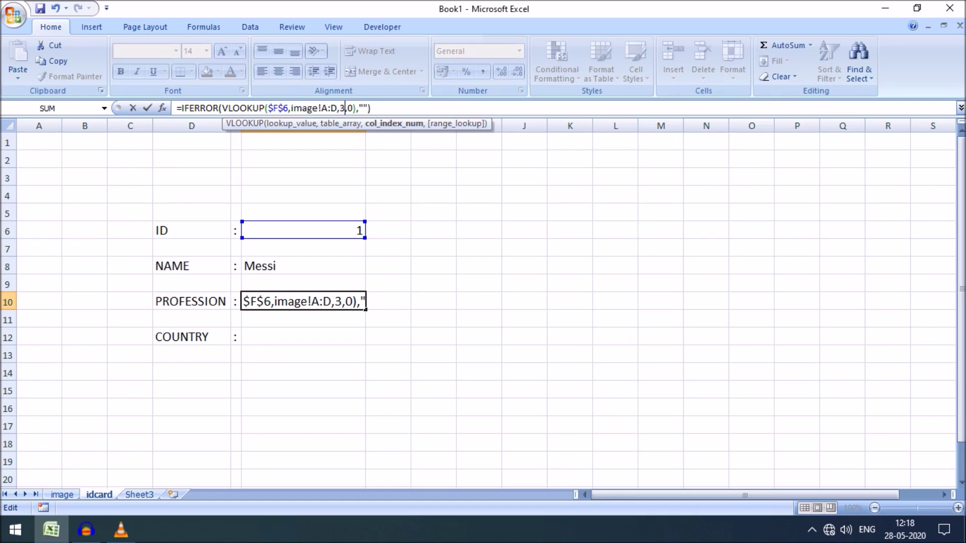
key(Return)
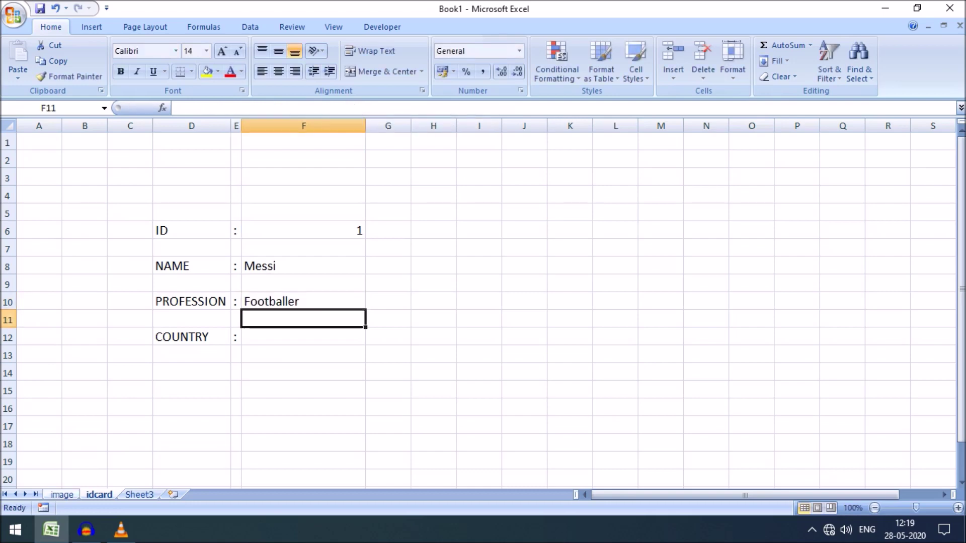
Check the PROFESSION and COUNTRY columns for ID 1 on the image sheet, and return to the ID cell F6 on idcard
click(62, 495)
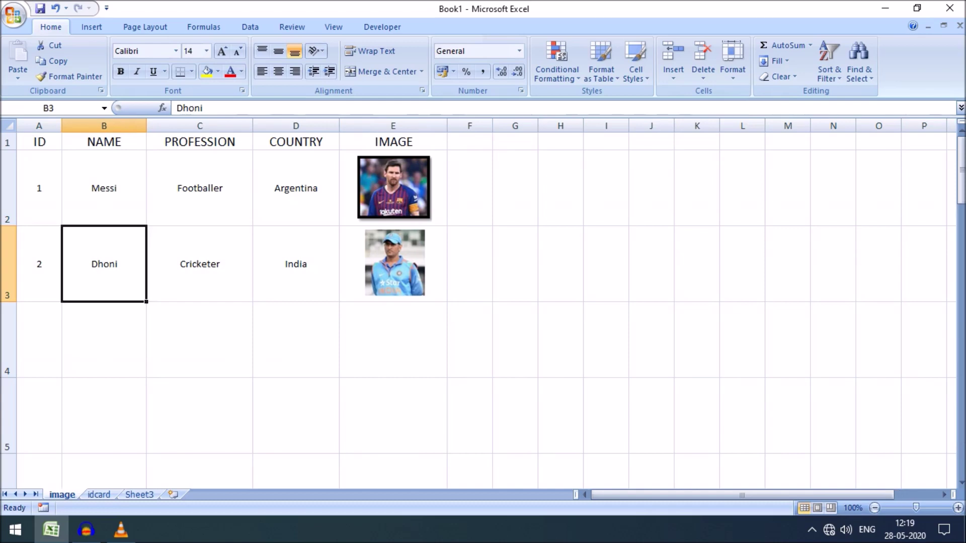
click(200, 189)
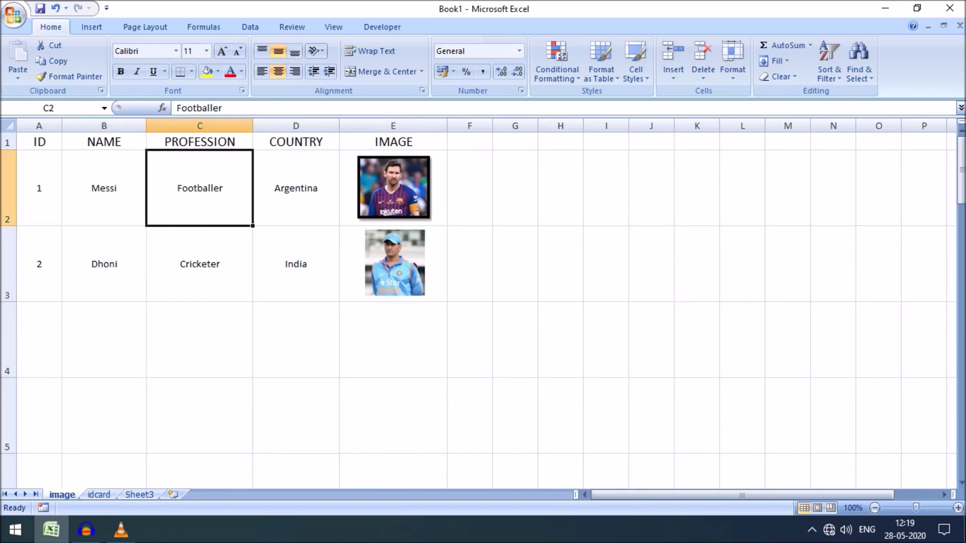
click(200, 126)
click(200, 188)
click(296, 188)
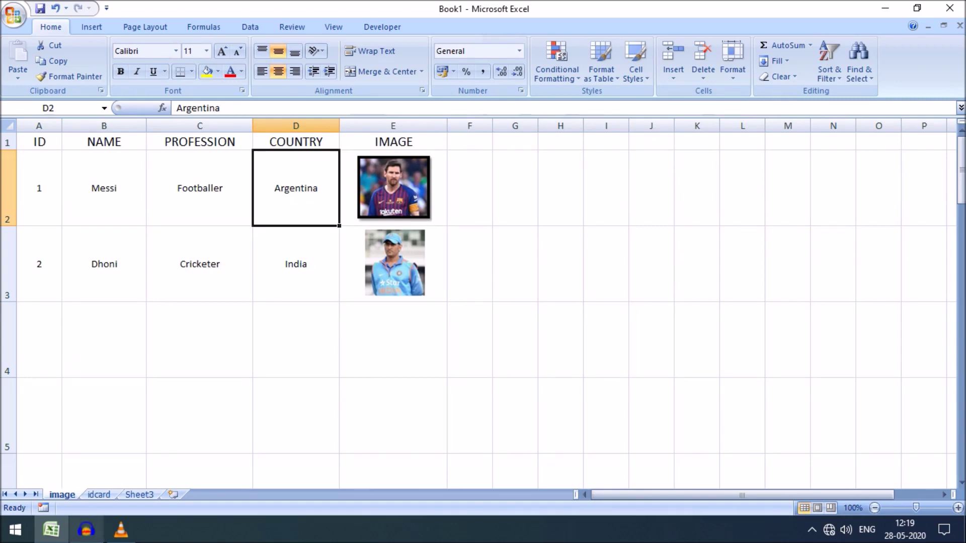
click(99, 495)
click(304, 230)
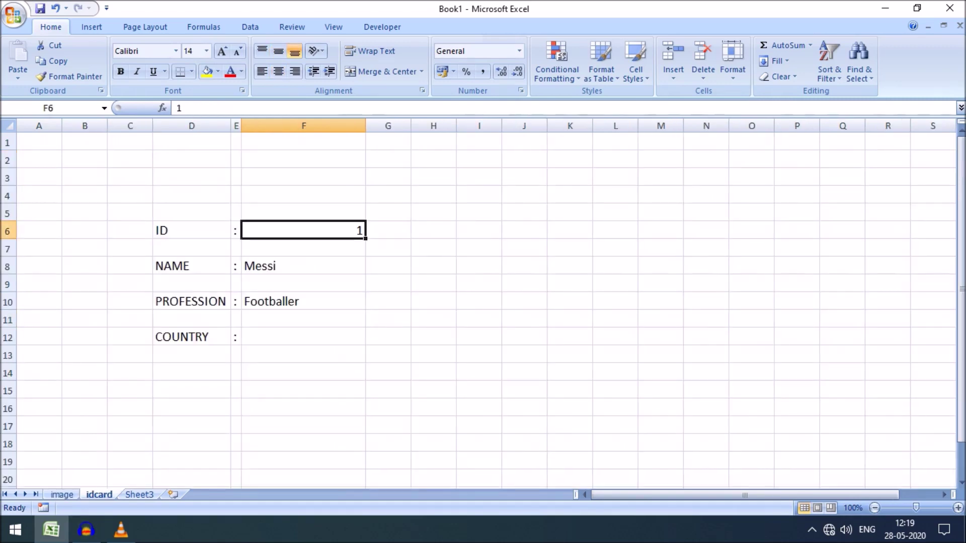
Copy the PROFESSION formula from F10 into the COUNTRY cell F12
click(303, 301)
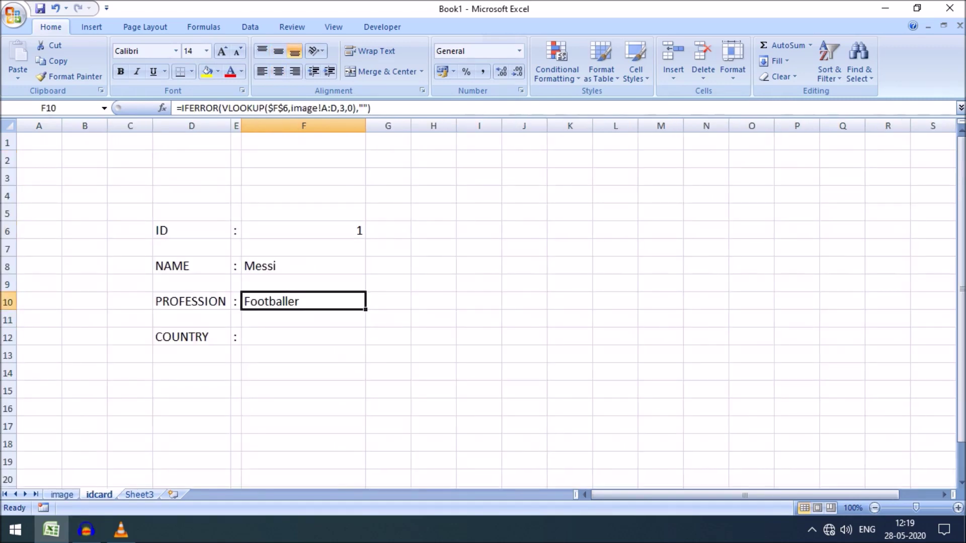
key(ctrl+c)
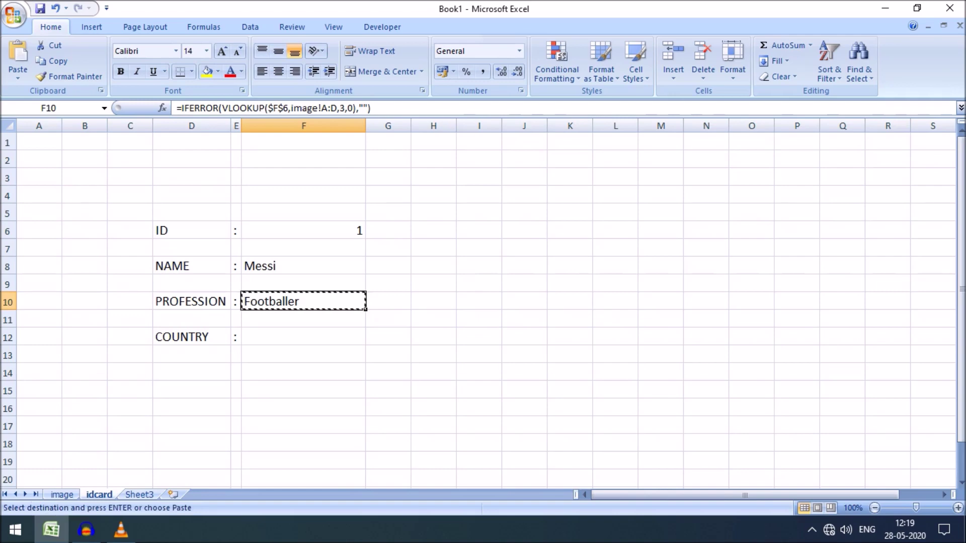
click(303, 337)
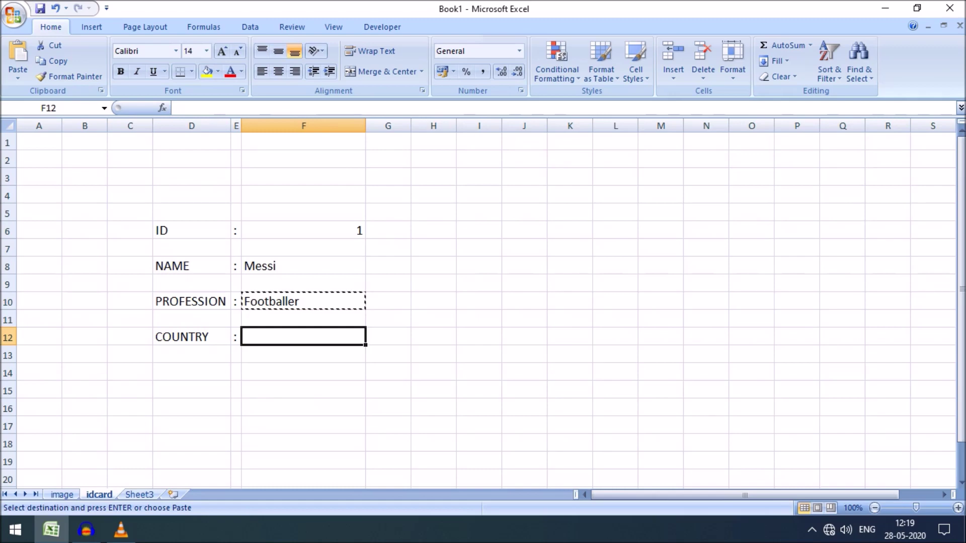
key(ctrl+v)
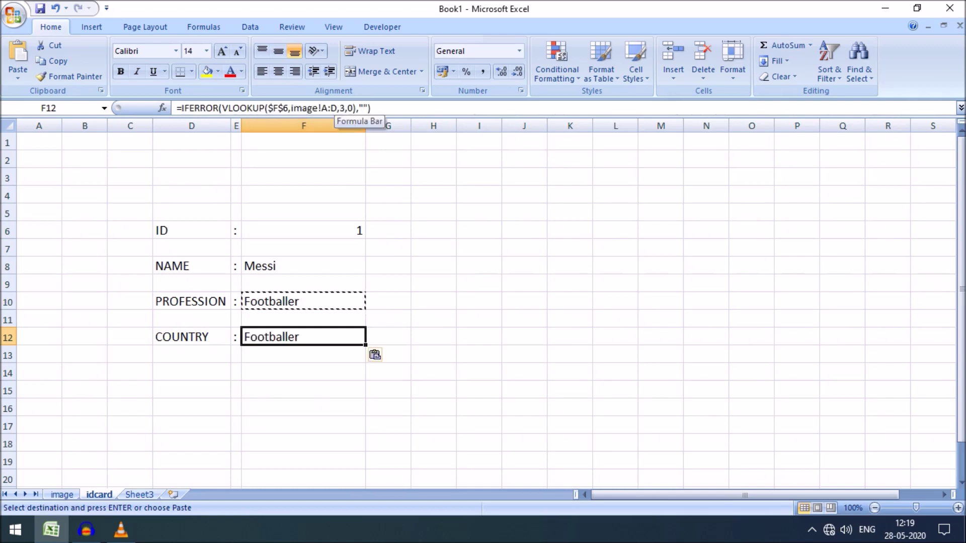
Set the VLOOKUP column index in the COUNTRY formula in F12 to 4
key(F2)
double_click(343, 108)
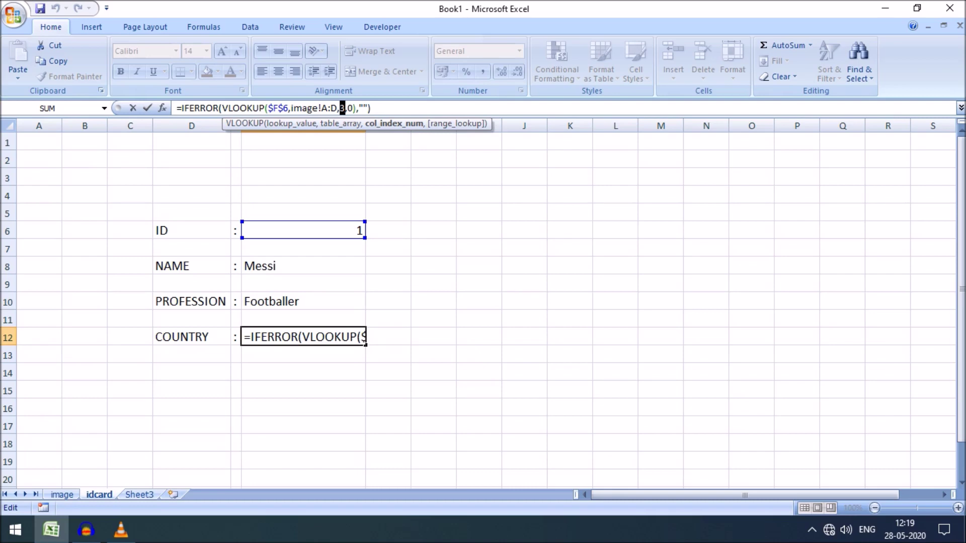
text(4)
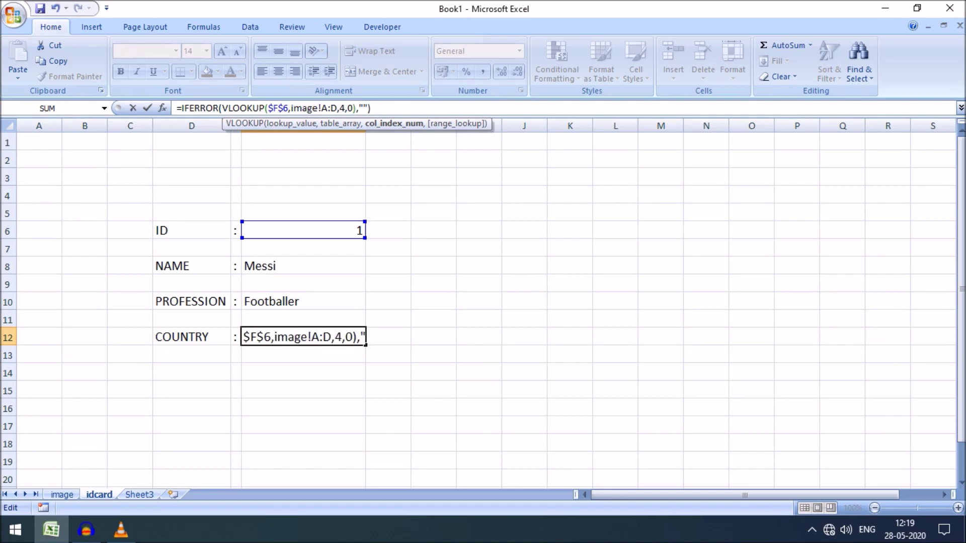
key(Return)
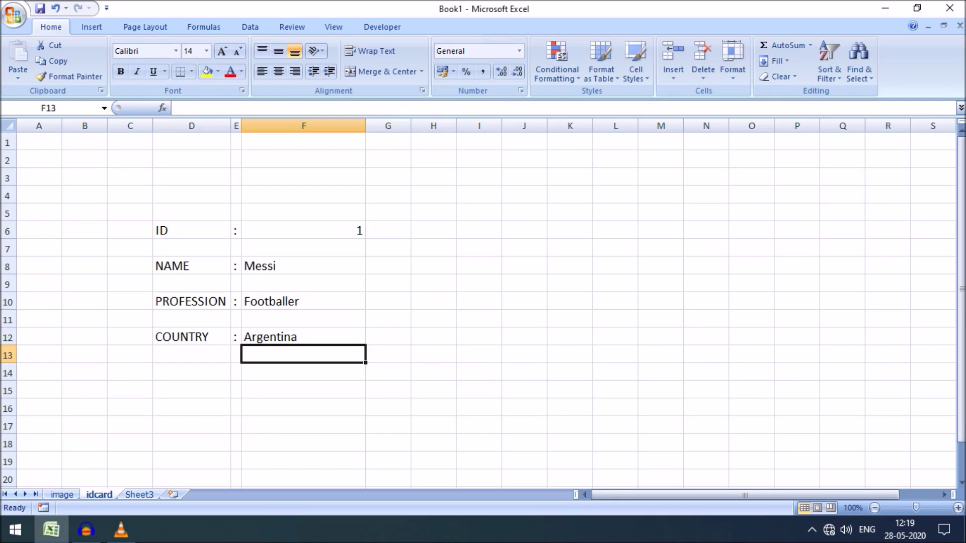
Test the three lookups with the ID value 2 in F6, followed by the ID value 1
click(304, 231)
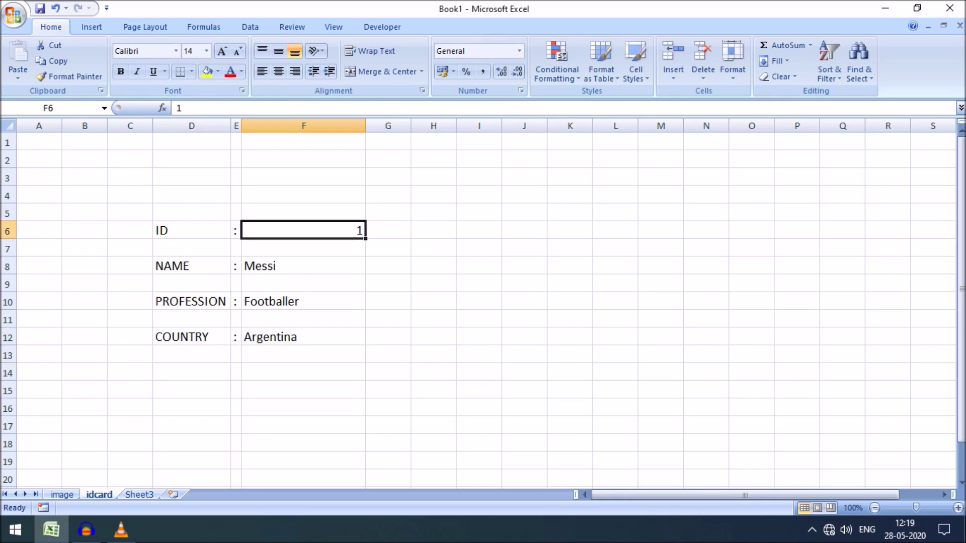
text(2)
key(Return)
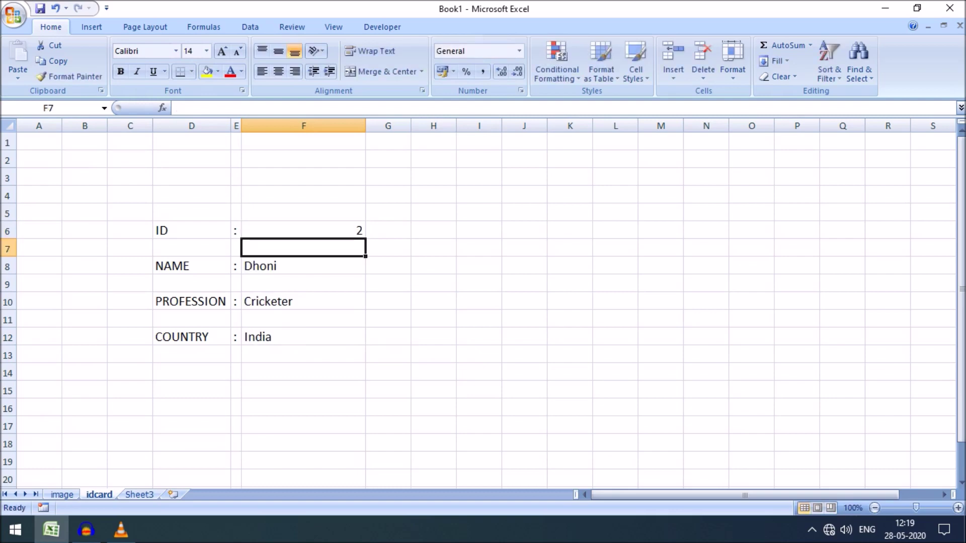
click(303, 230)
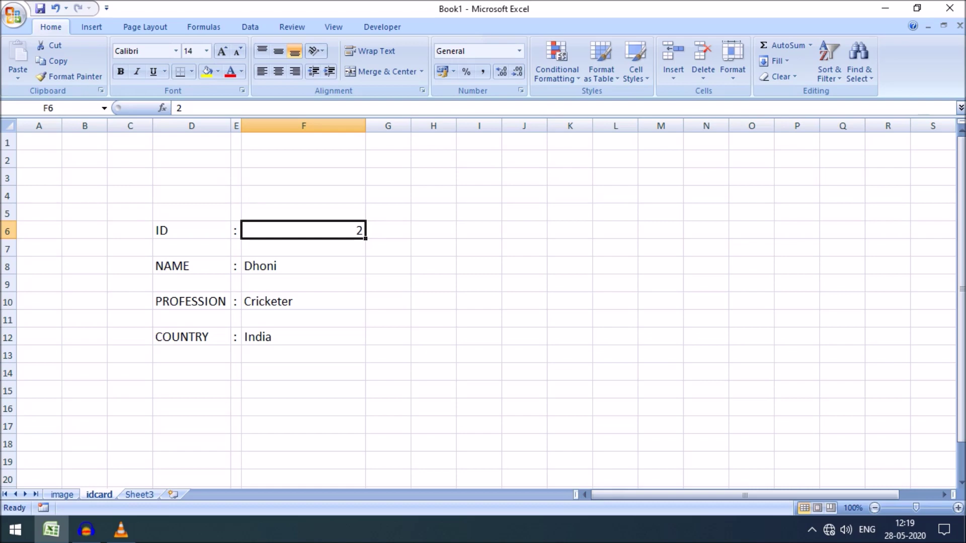
text(1)
key(Return)
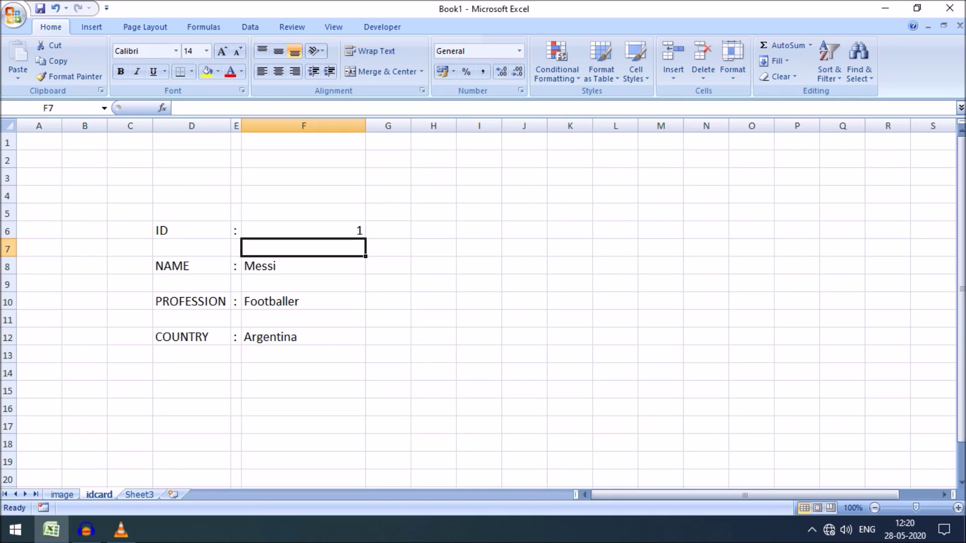
Review the ID value in F6 and the lookup formulas in the NAME, PROFESSION and COUNTRY cells F8, F10 and F12
click(303, 230)
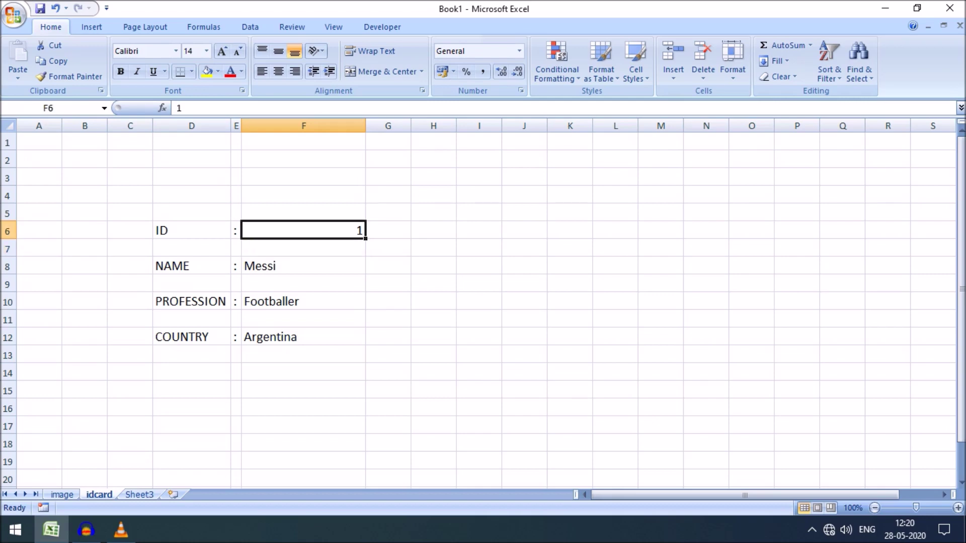
click(303, 266)
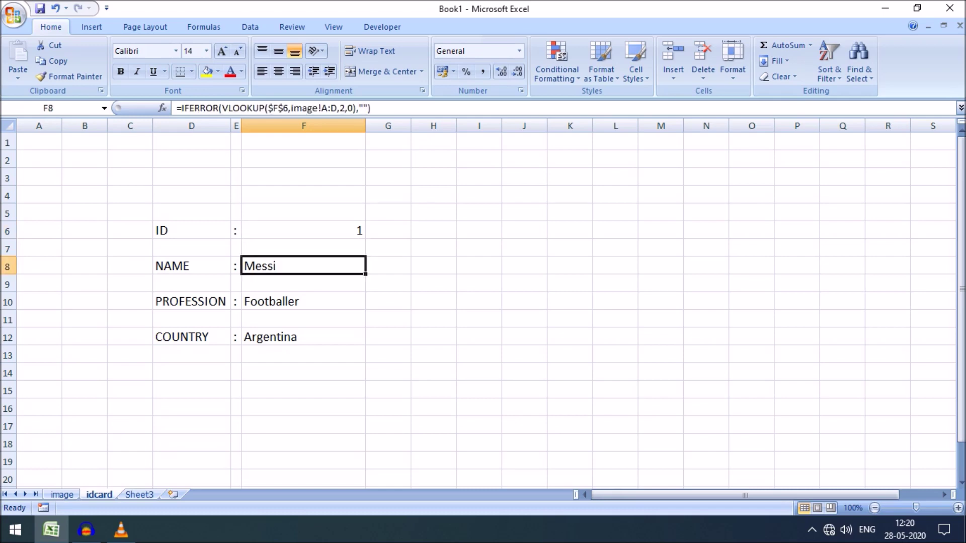
click(303, 301)
click(303, 337)
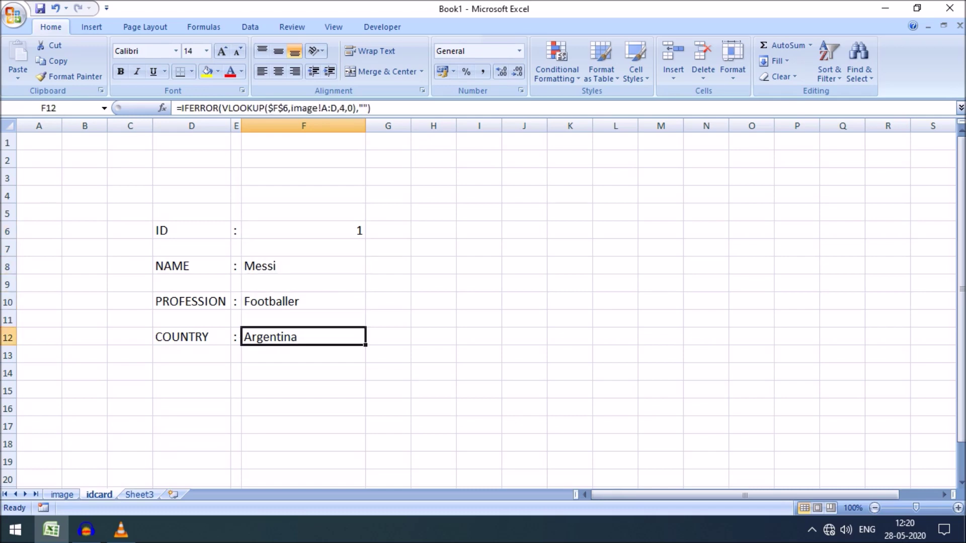
click(303, 230)
click(304, 266)
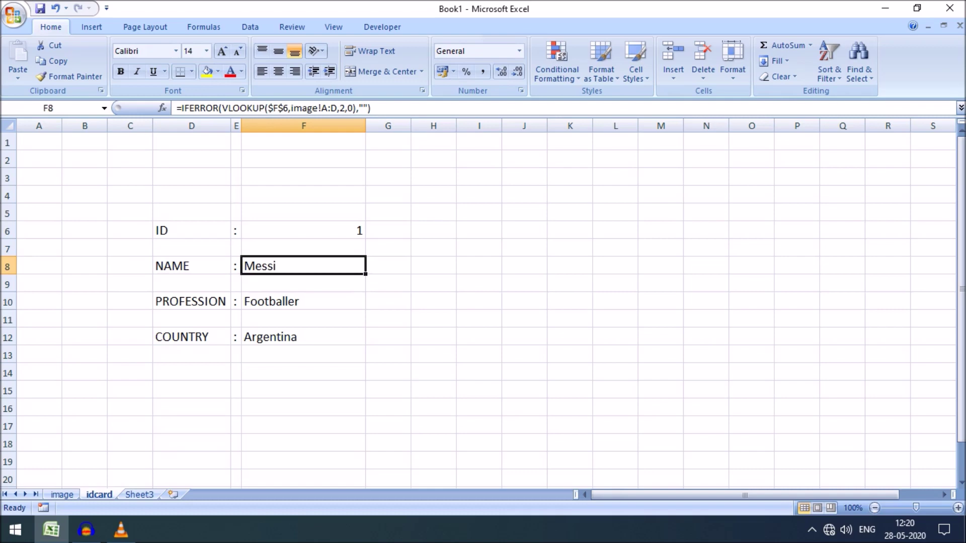
click(304, 301)
click(303, 336)
click(304, 301)
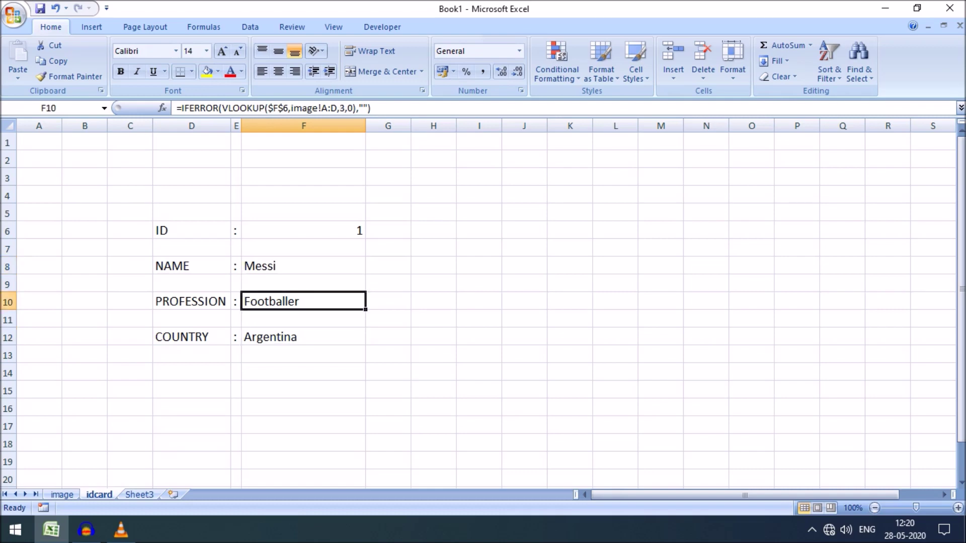
click(303, 266)
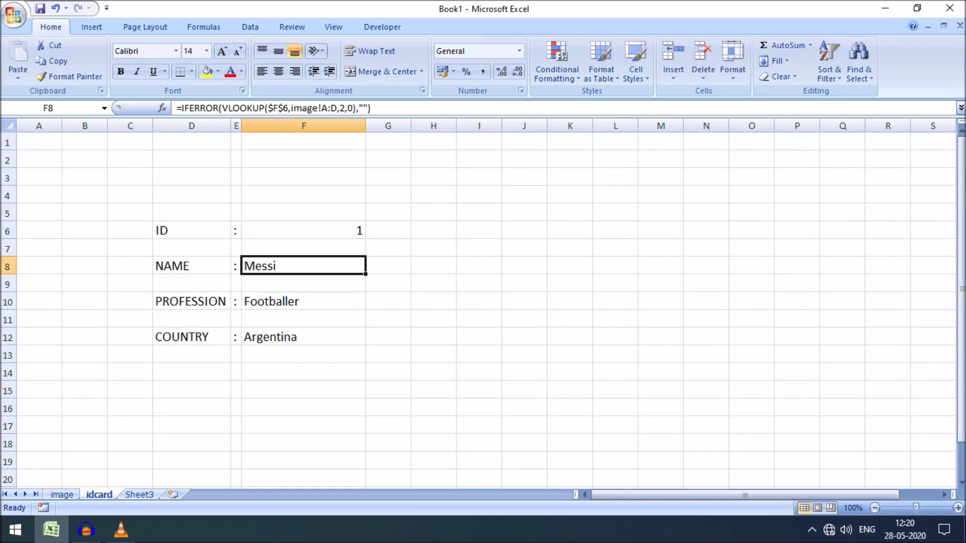
click(303, 230)
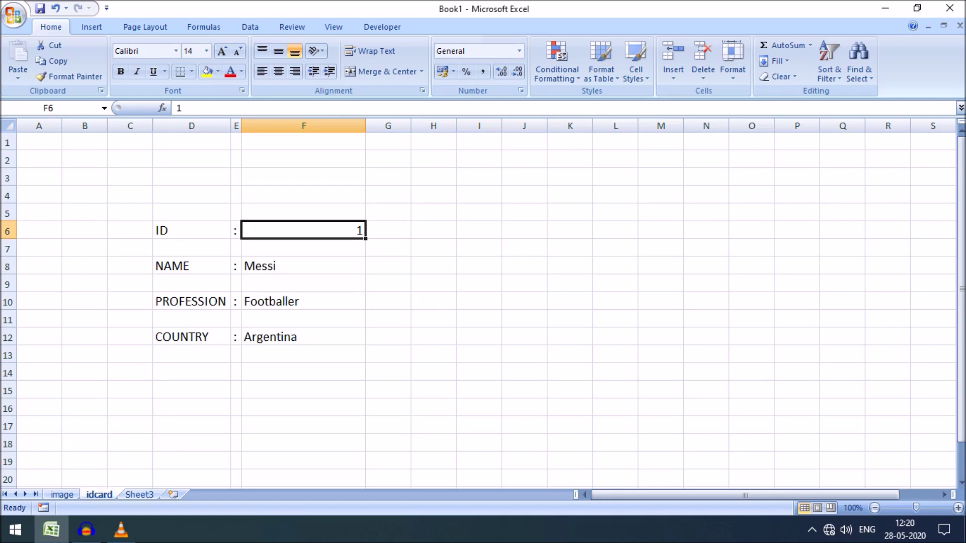
click(303, 265)
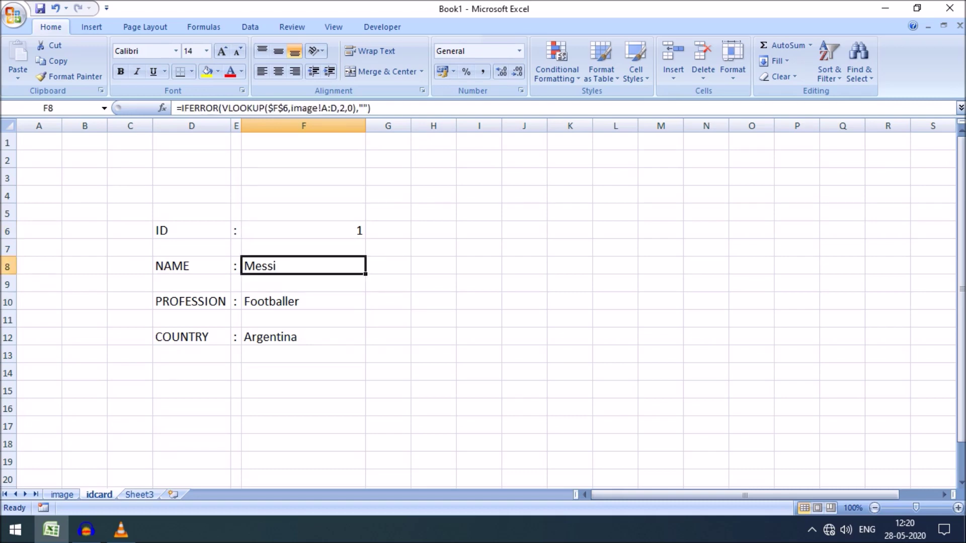
click(304, 301)
click(304, 337)
click(303, 266)
click(304, 230)
click(303, 266)
click(303, 231)
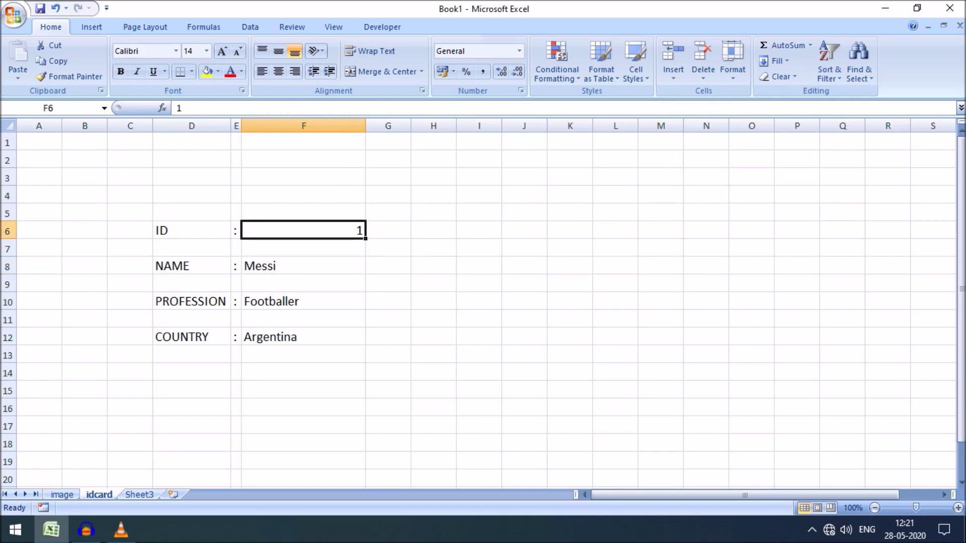
Go to the image sheet and select the empty cell E4 below the pictures in the IMAGE column
click(433, 266)
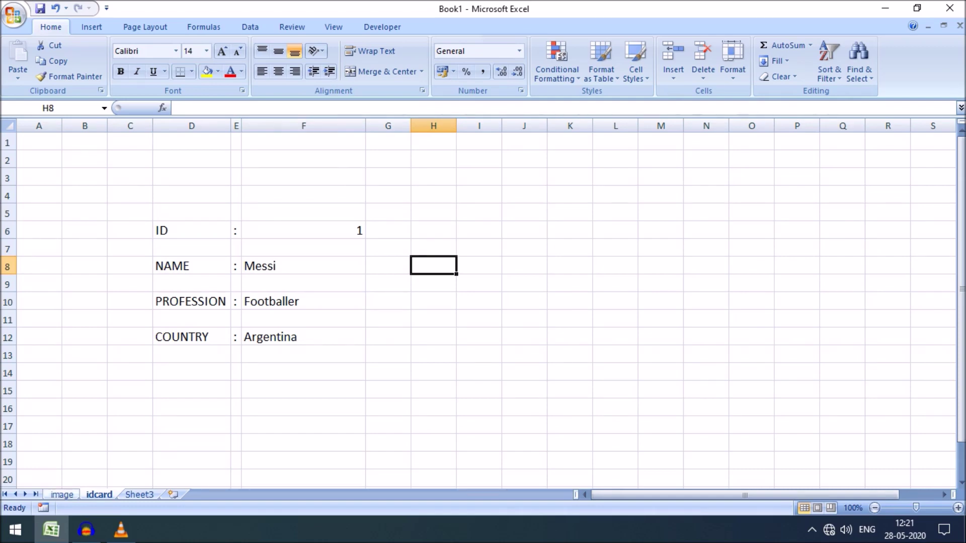
click(62, 495)
click(393, 339)
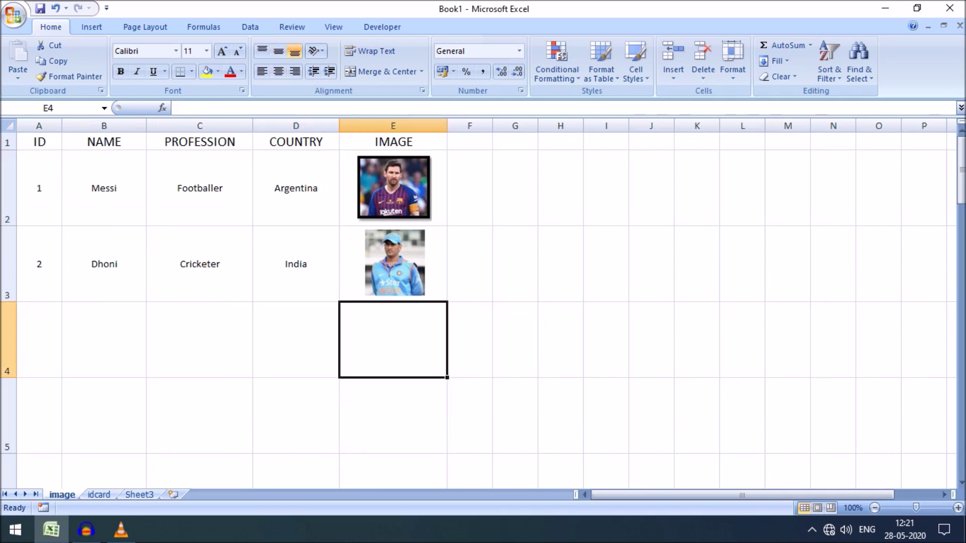
Examine the IMAGE column on the image sheet and the lookup layout on the idcard sheet
click(393, 126)
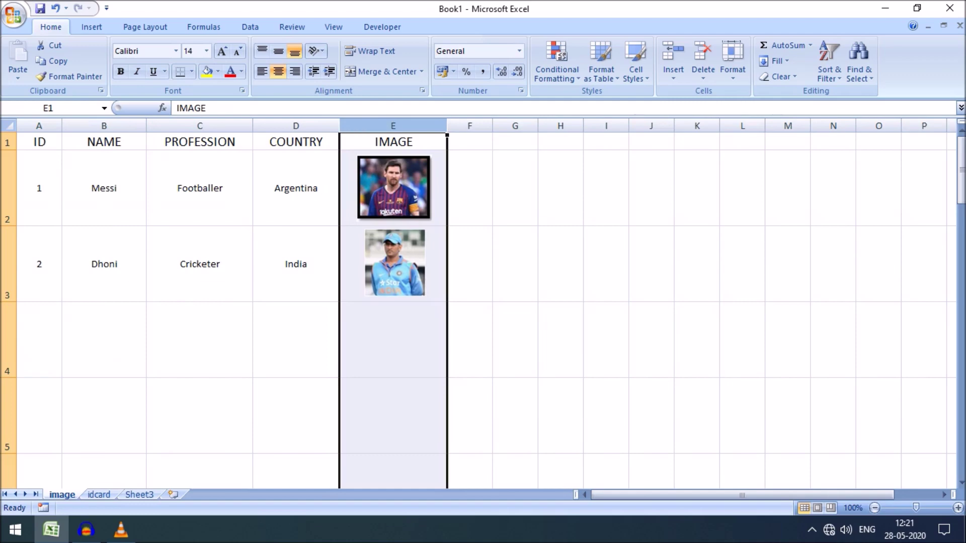
click(99, 495)
click(304, 249)
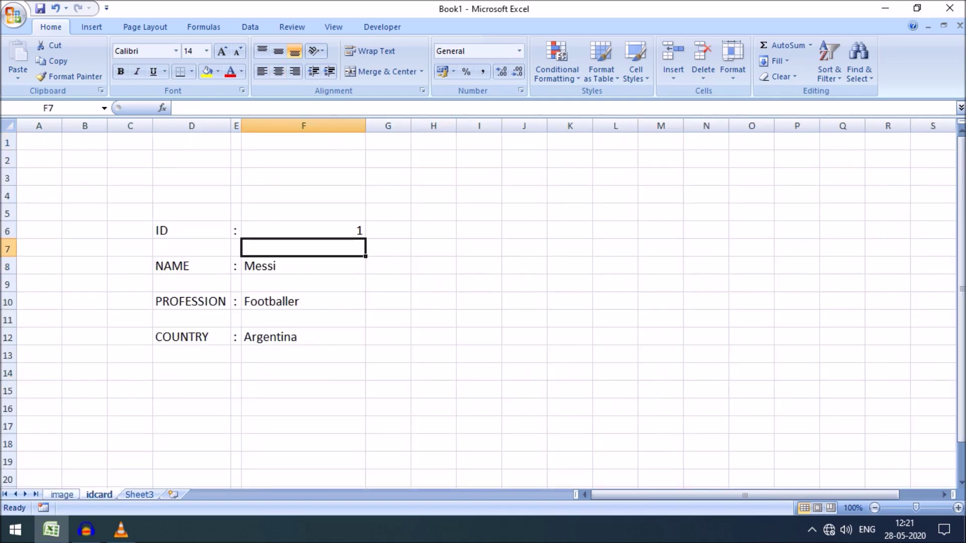
click(62, 495)
click(438, 191)
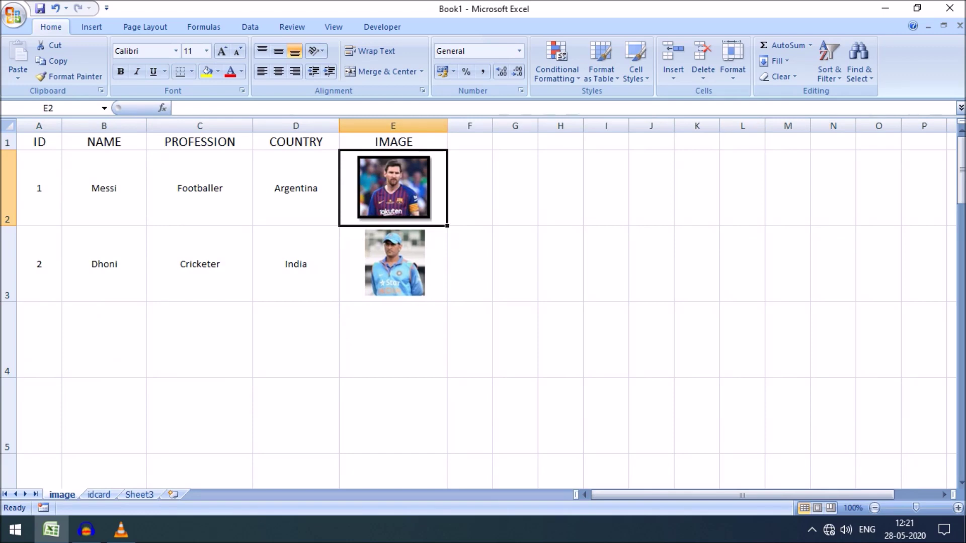
click(470, 188)
click(393, 125)
With cell E2 of the image sheet selected, start a new workbook-scoped defined name called PICT
click(438, 176)
click(204, 27)
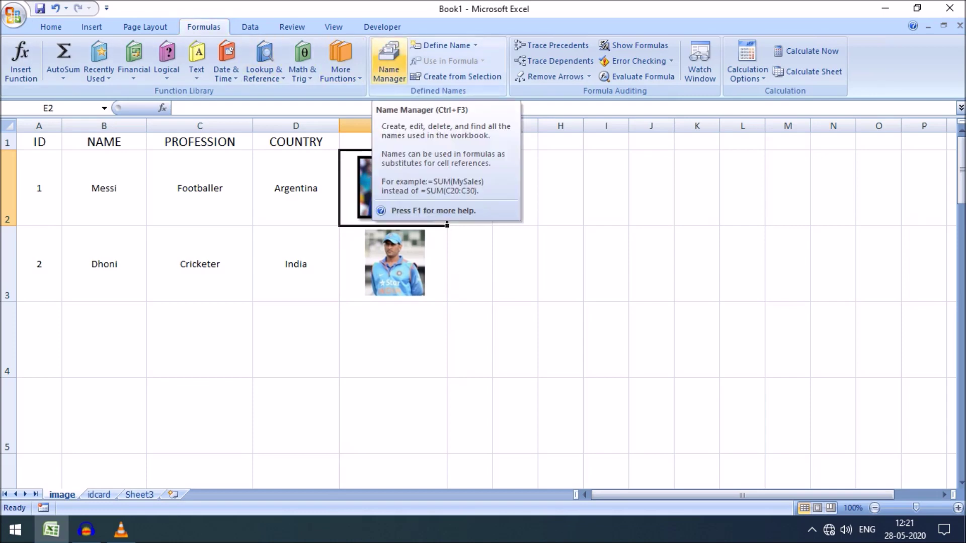
click(389, 60)
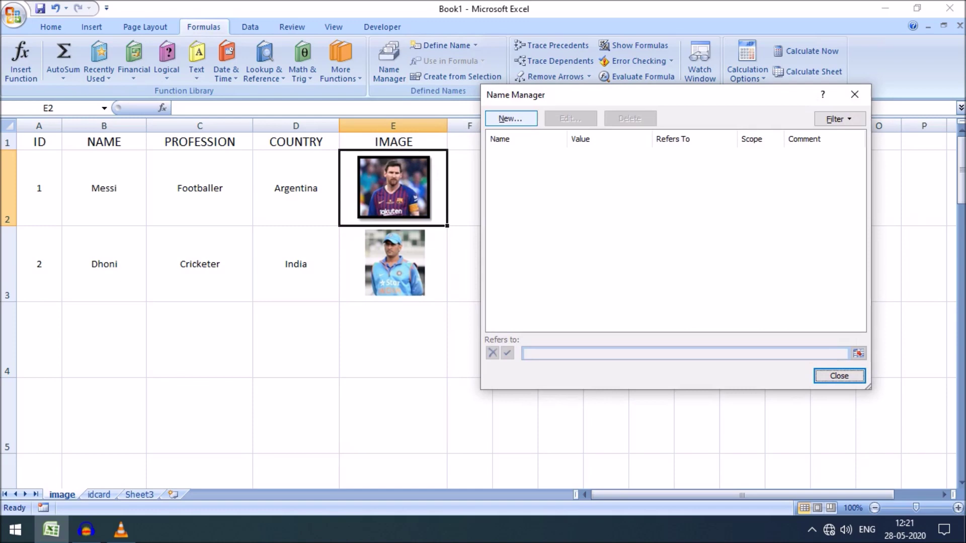
click(510, 119)
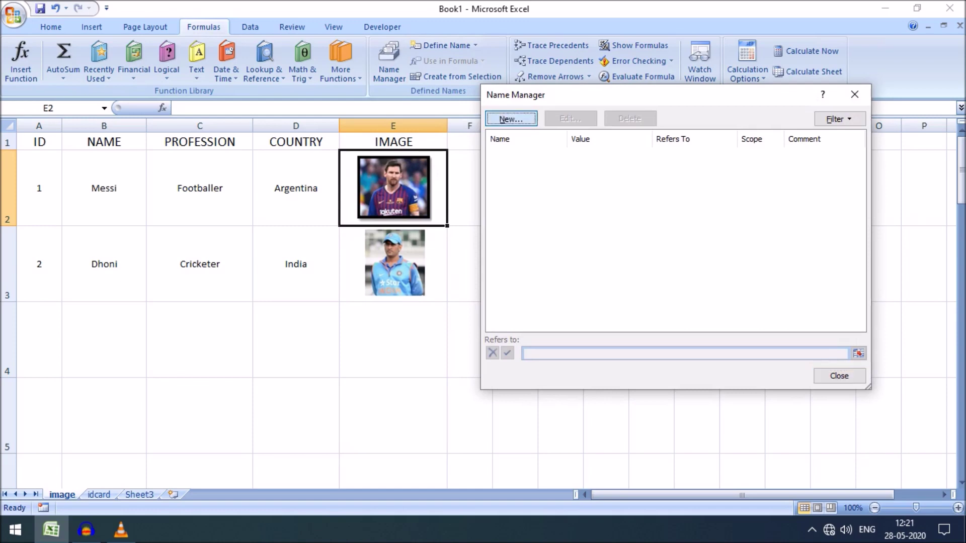
drag(778, 315, 917, 316)
drag(745, 165, 700, 158)
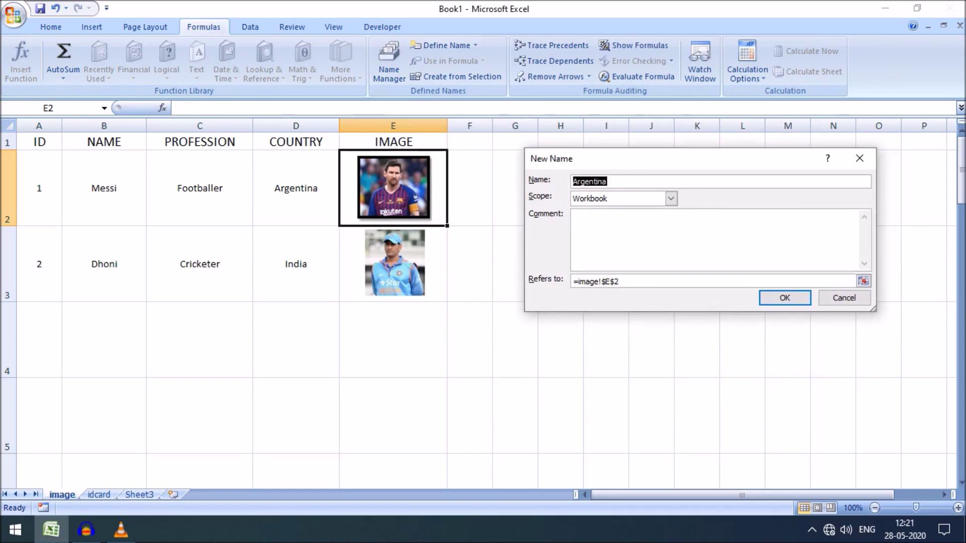
text(PICT)
Replace the PICT name's reference with the start of an INDEX formula over the IMAGE column, =INDEX(image!$E:$E,
drag(620, 281, 578, 281)
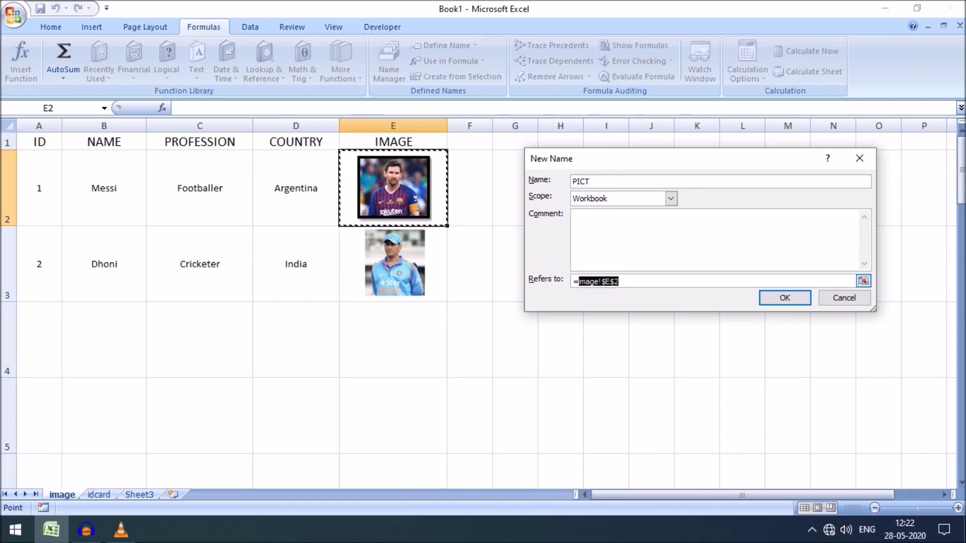
key(BackSpace)
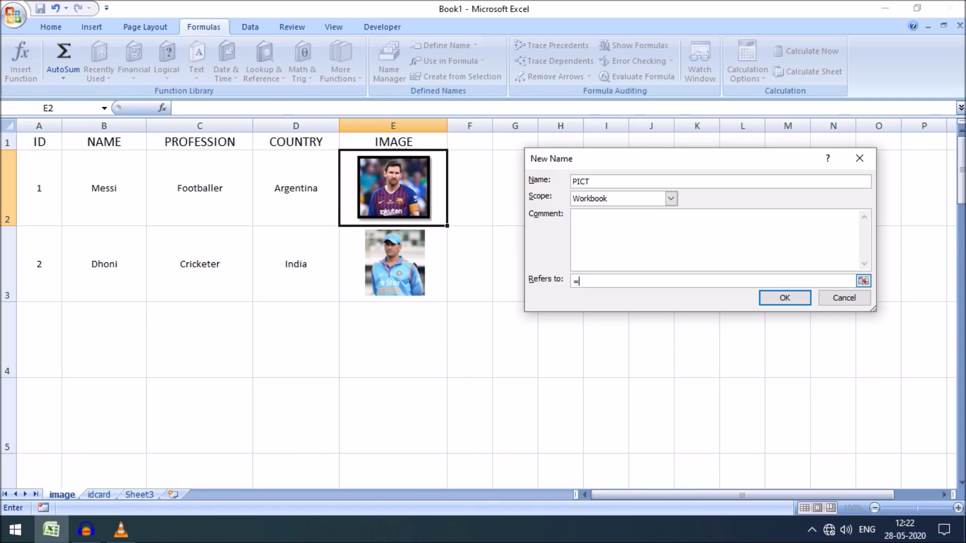
text(INDEX()
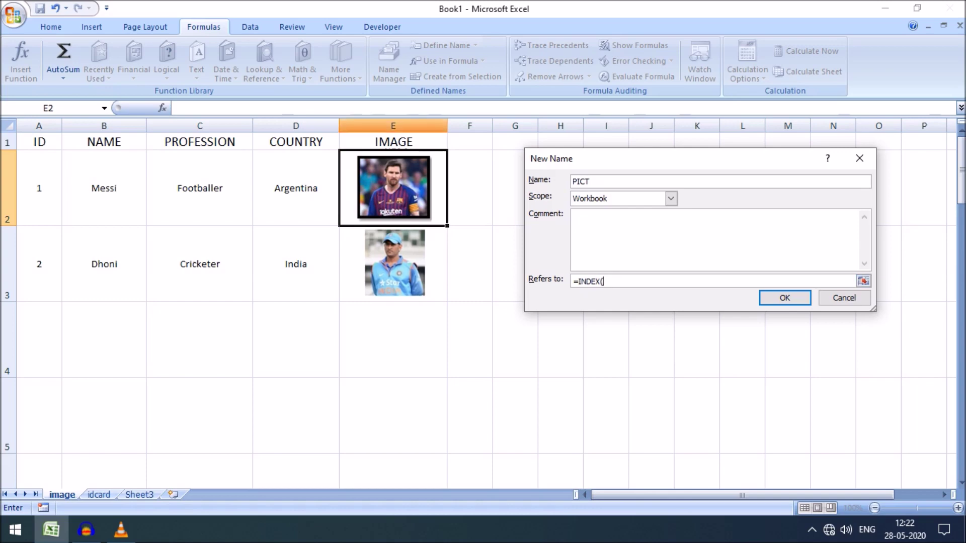
click(385, 126)
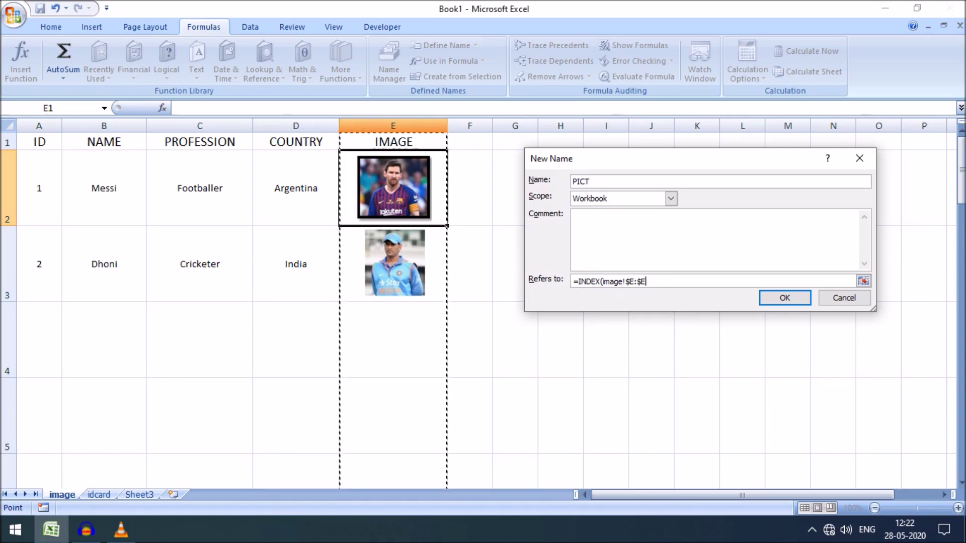
text(,)
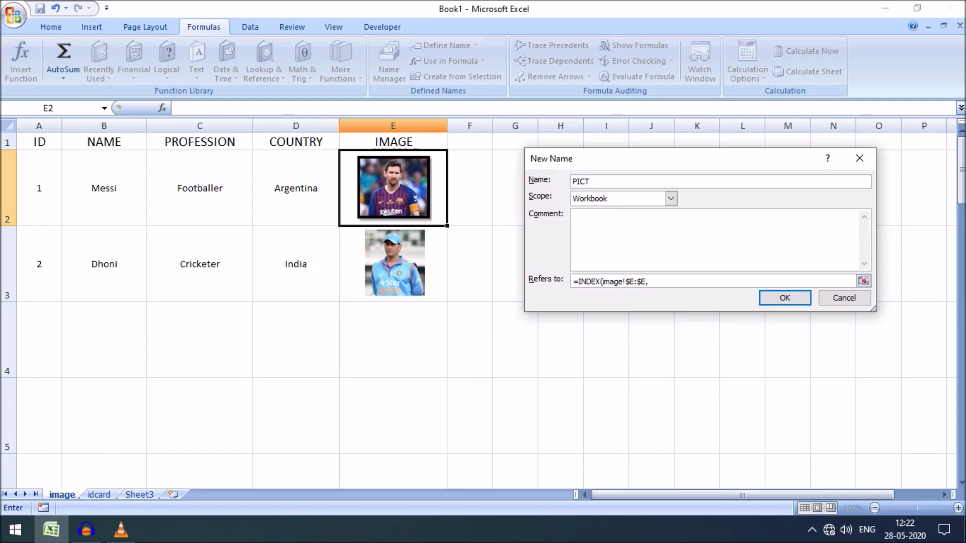
Extend the PICT formula with MATHC( and the idcard sheet's ID cell, idcard!$F$6, as its lookup value
text(MATHC()
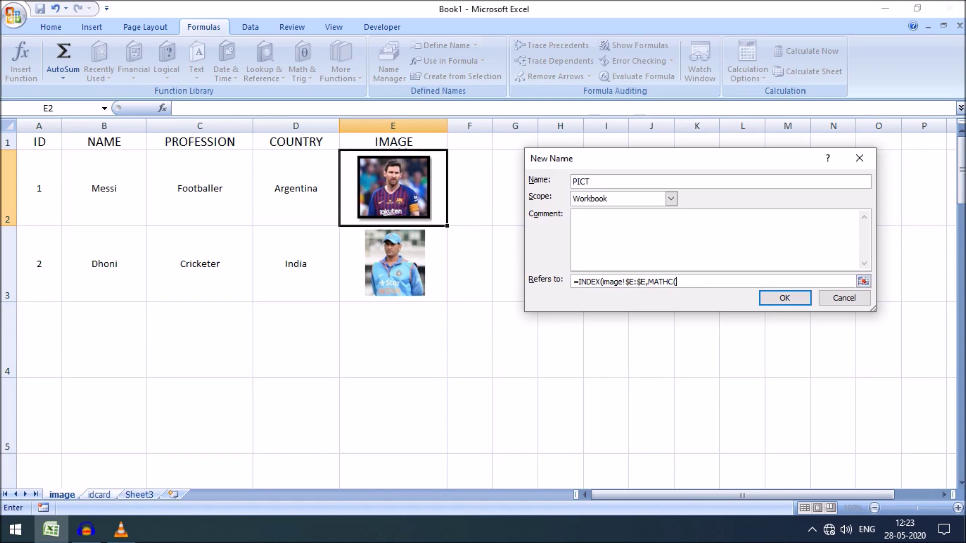
key(ctrl+Page_Down)
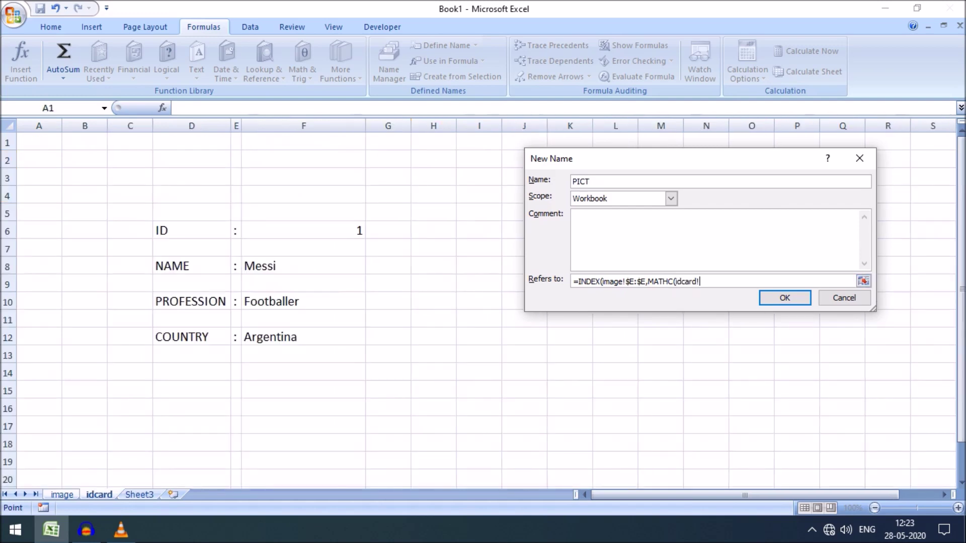
click(304, 230)
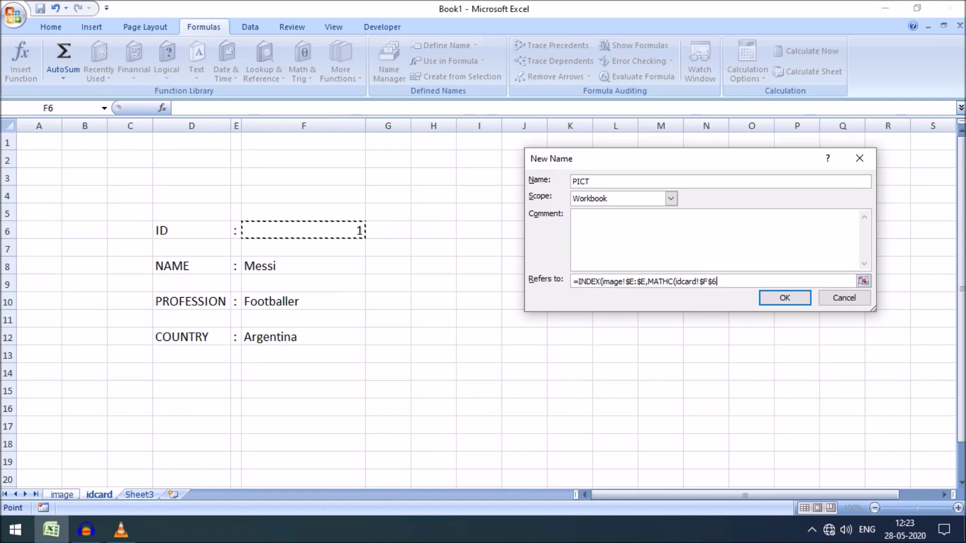
text(,)
Complete the PICT formula with the ID column image!$A:$A and match type 0, save the name and close the Name Manager
click(62, 494)
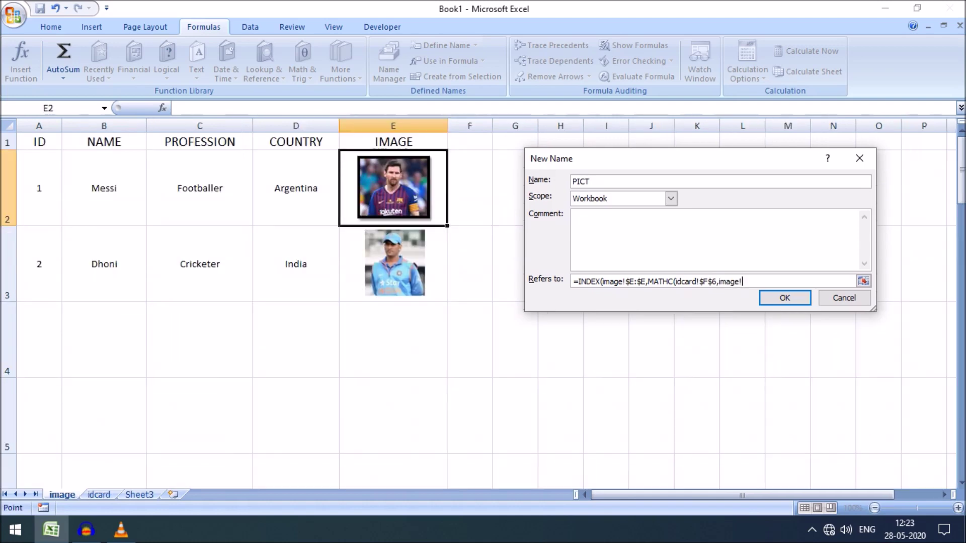
click(38, 126)
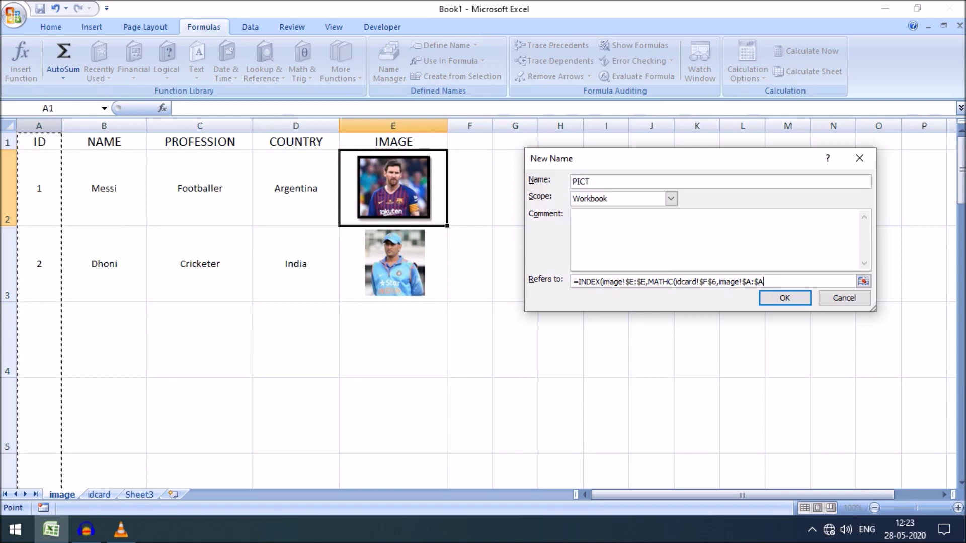
text(,)
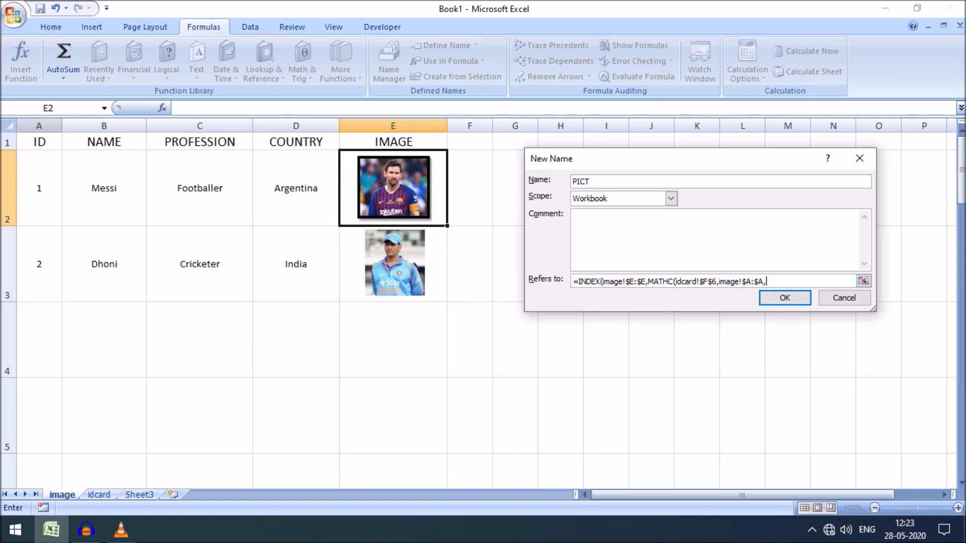
text(0)))
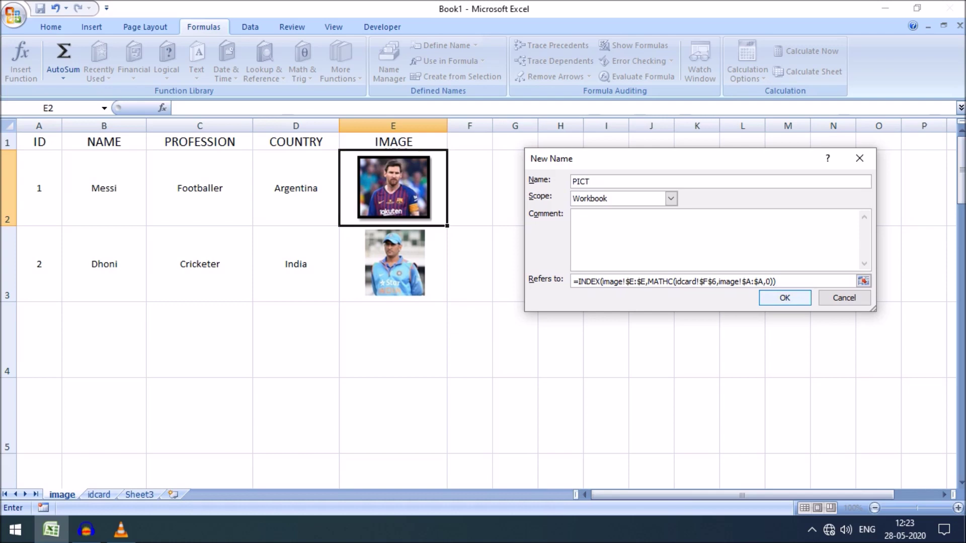
click(785, 297)
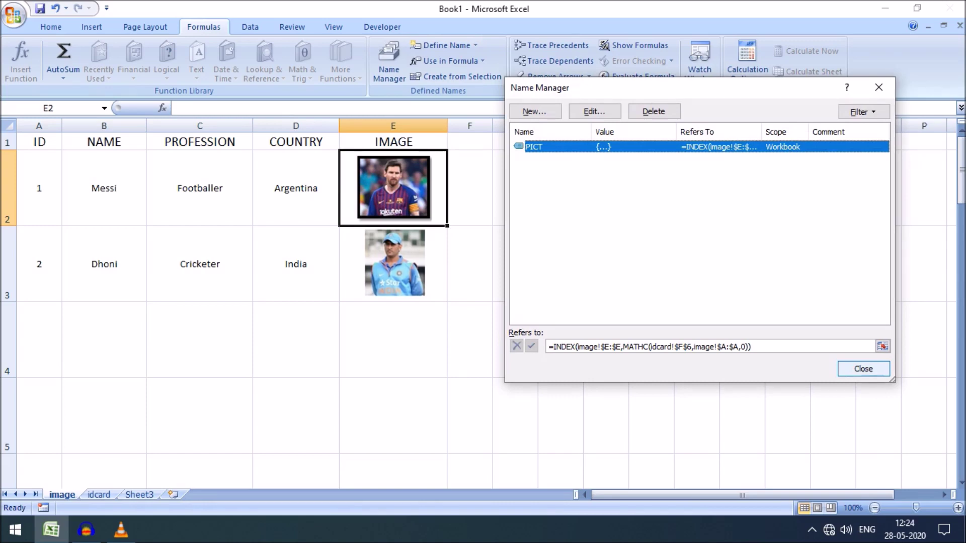
key(Escape)
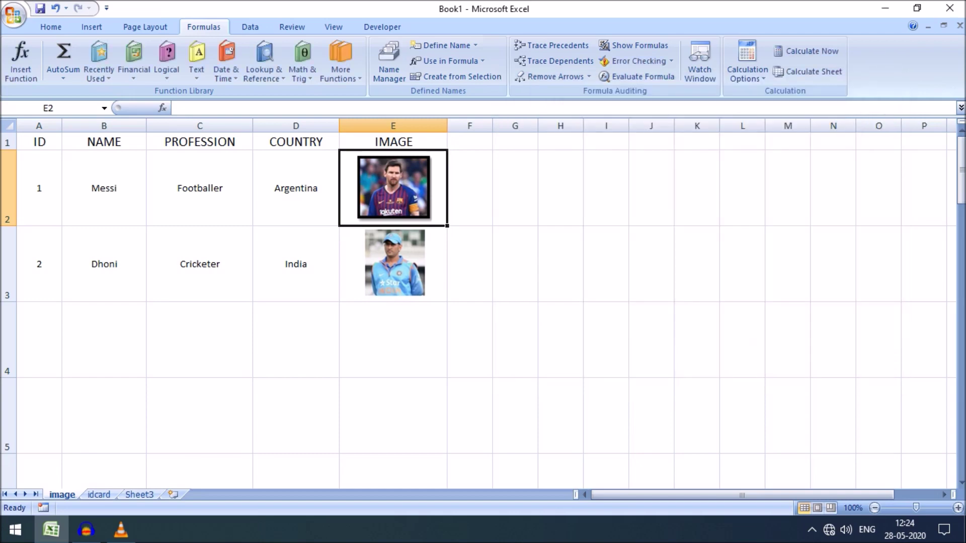
Copy cell E2, which holds the first picture in the image sheet's IMAGE column
click(469, 188)
click(439, 189)
right_click(441, 183)
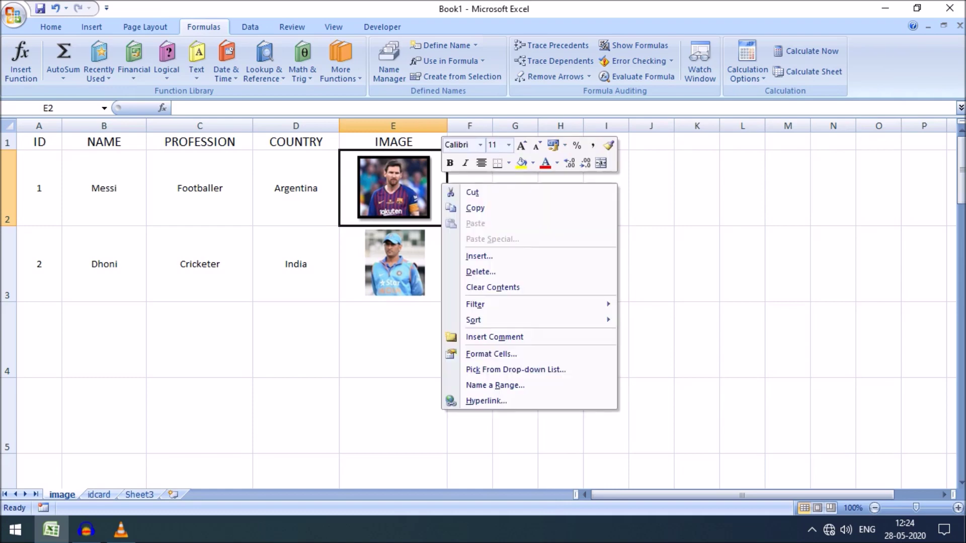
click(466, 209)
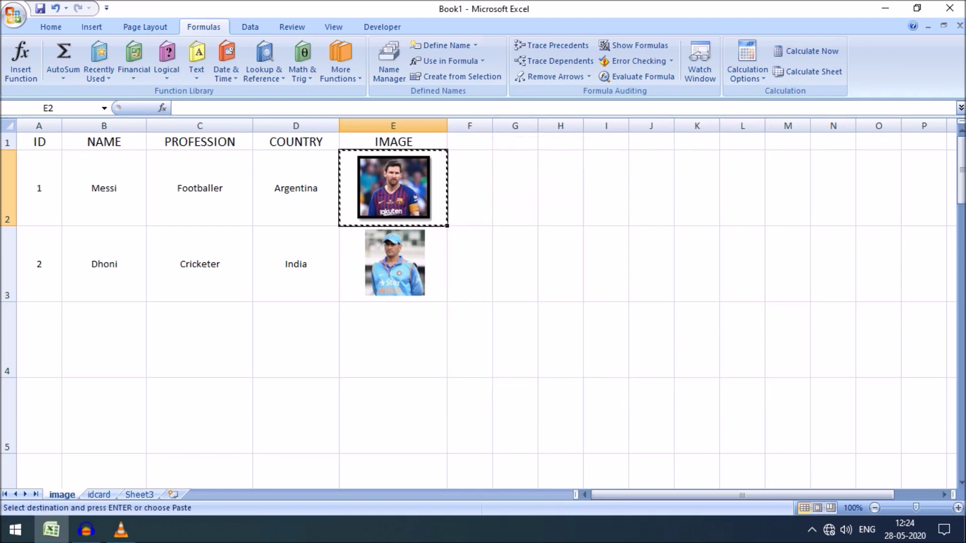
Paste the copied cell as a linked picture at G8 on the idcard sheet and nudge it slightly upward
key(ctrl+Page_Down)
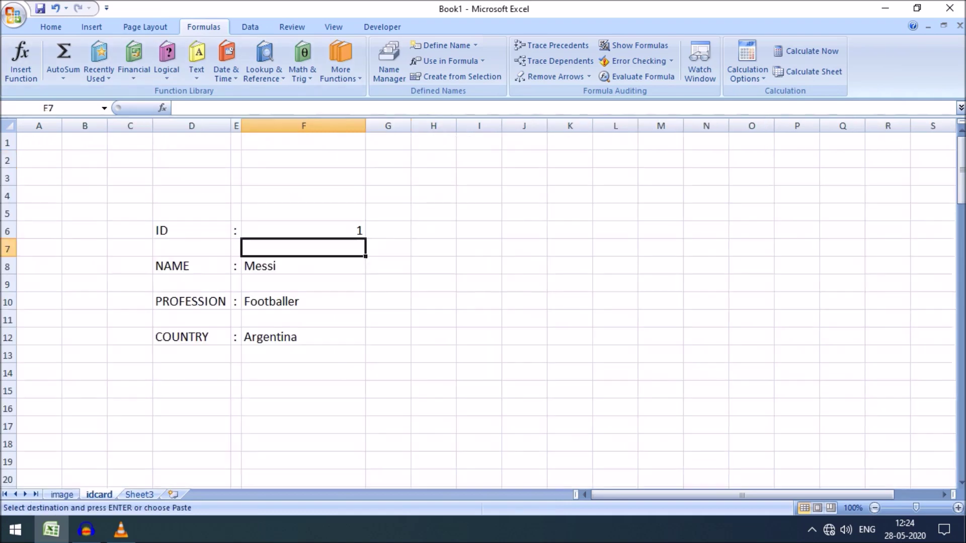
click(479, 265)
click(434, 266)
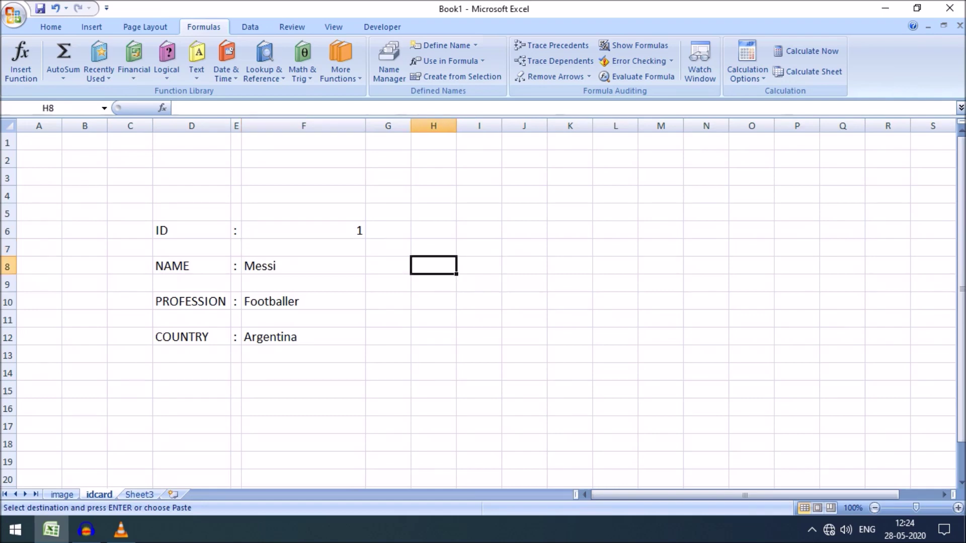
click(433, 247)
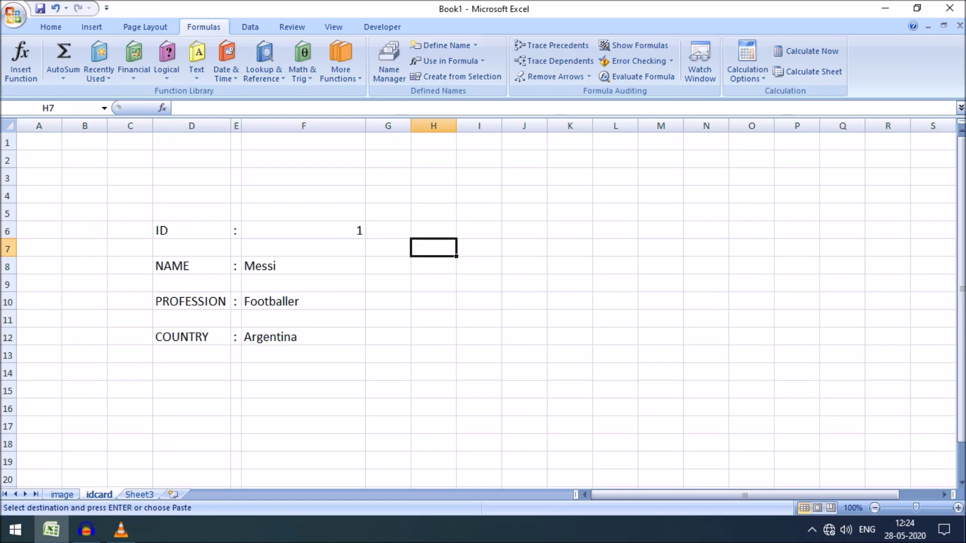
click(388, 266)
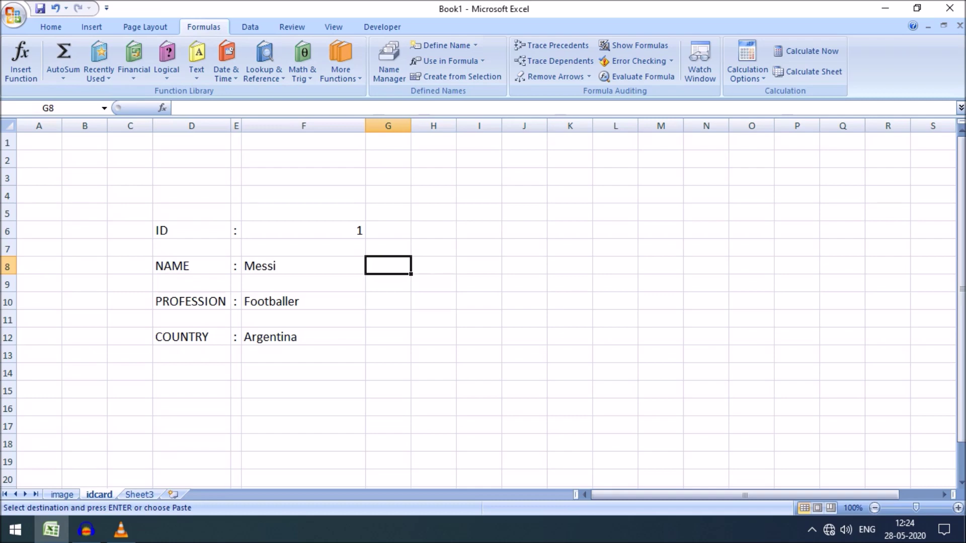
right_click(391, 267)
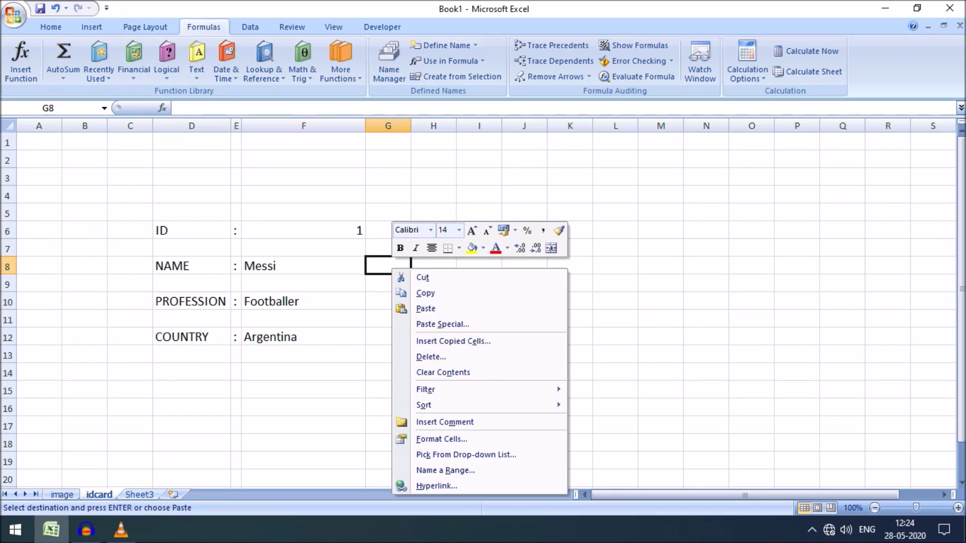
key(Escape)
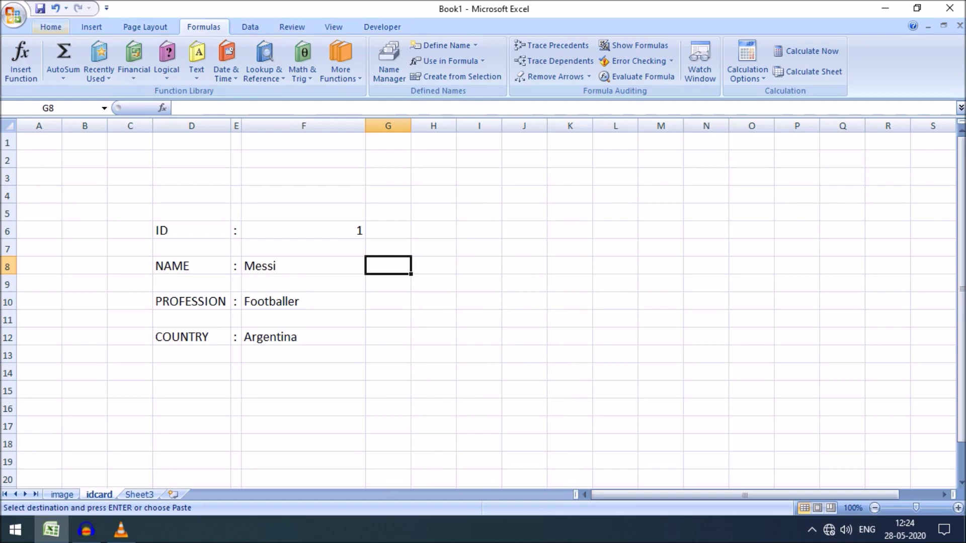
click(51, 27)
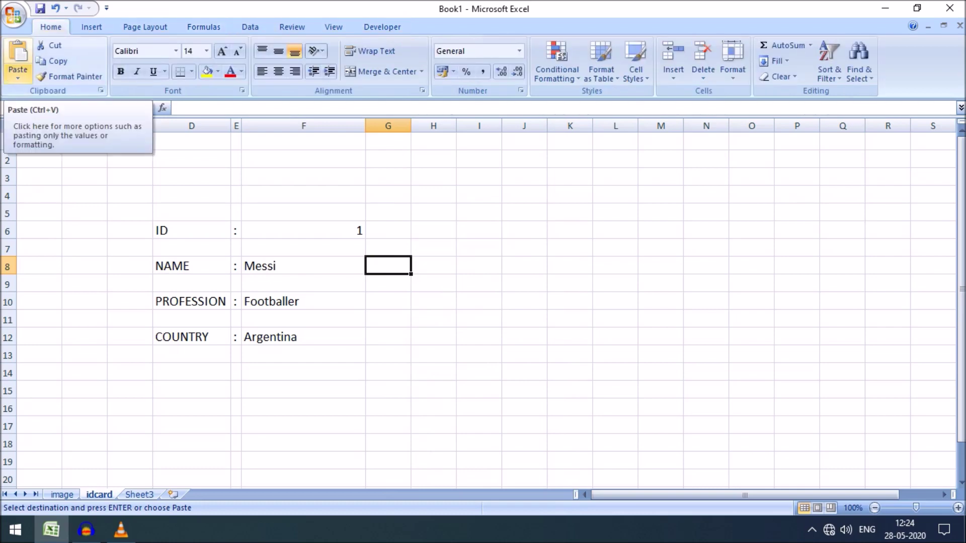
click(18, 75)
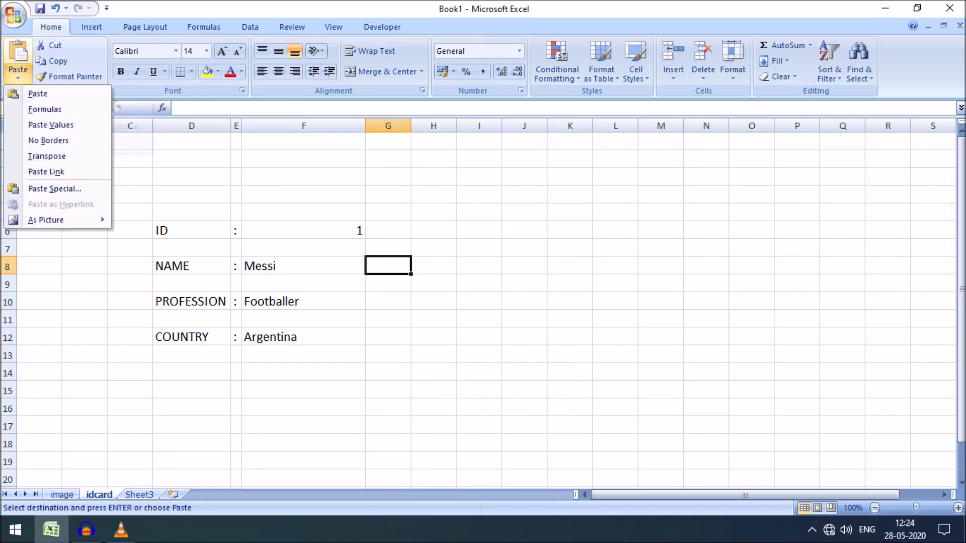
mouse_move(55, 220)
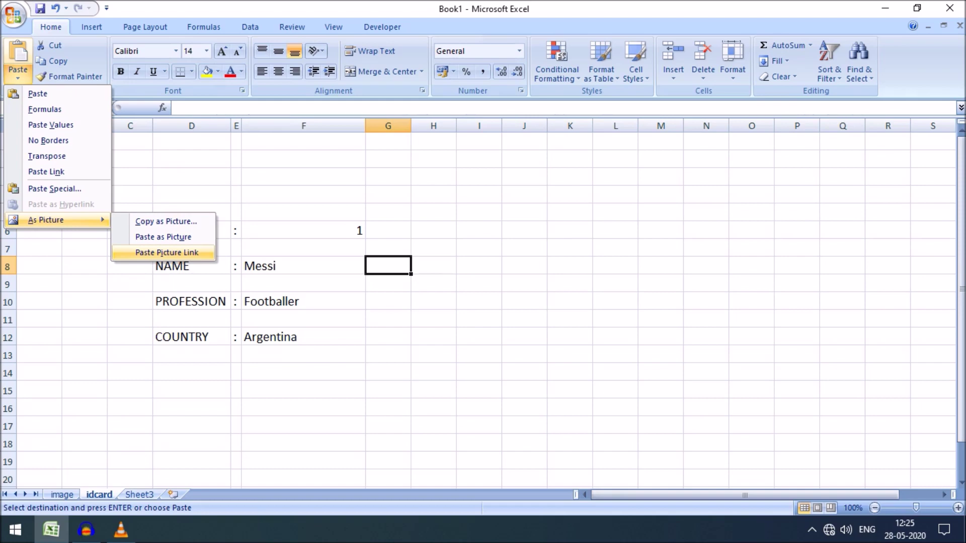
click(166, 252)
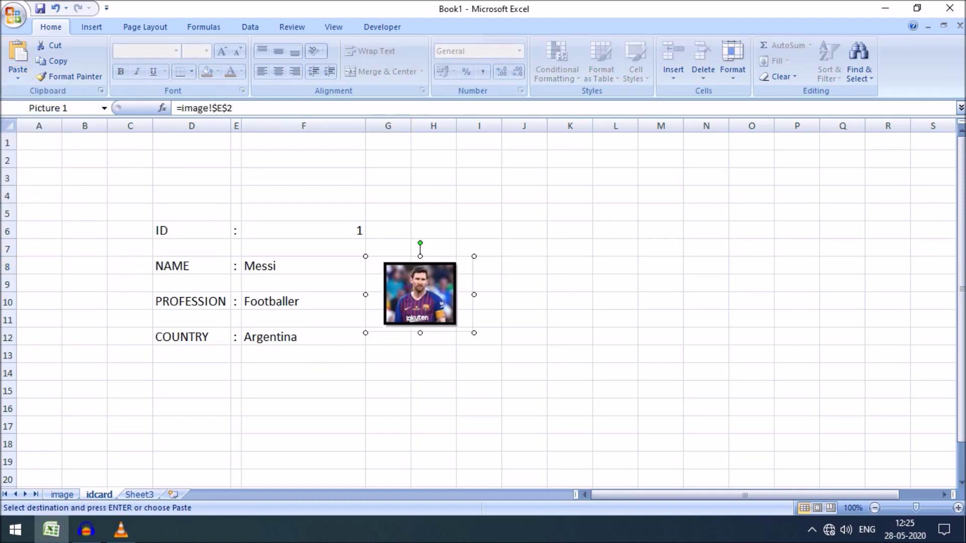
drag(420, 295, 421, 291)
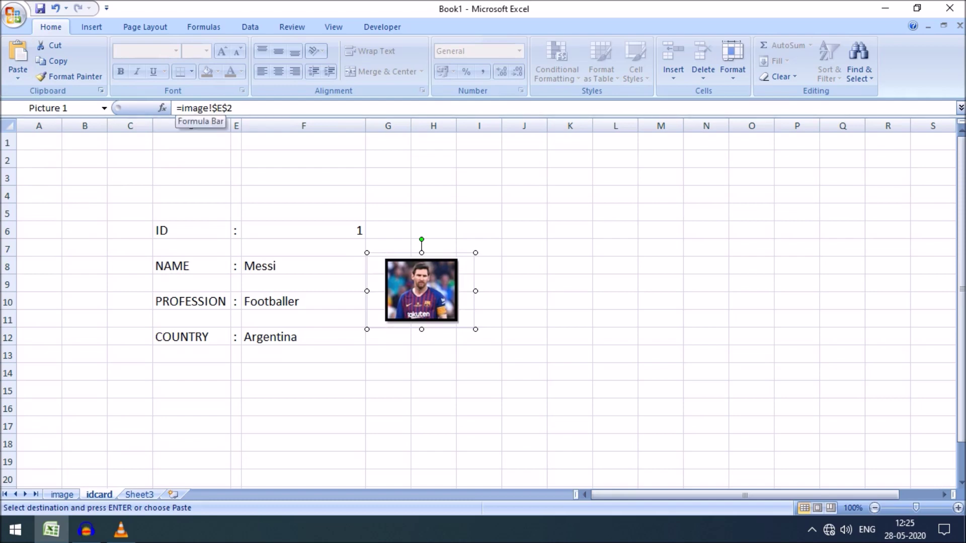
Replace the linked picture's cell reference on the idcard sheet with the defined name, so its formula reads =PICT
click(202, 108)
drag(181, 109, 233, 109)
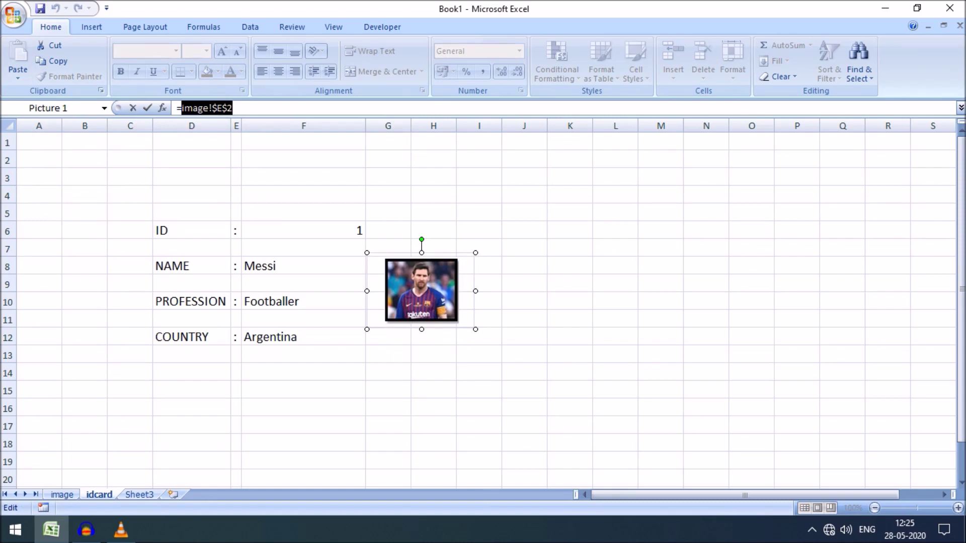
key(BackSpace)
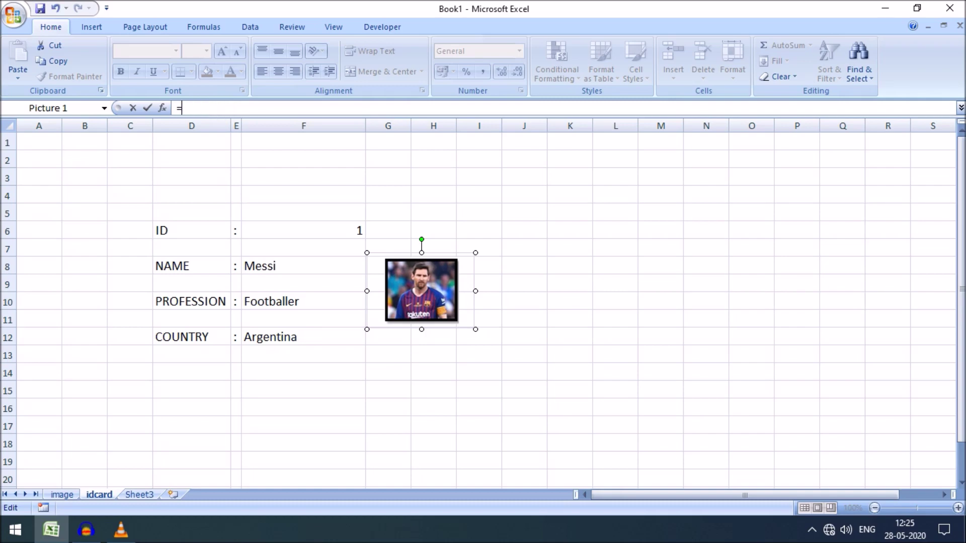
text(P)
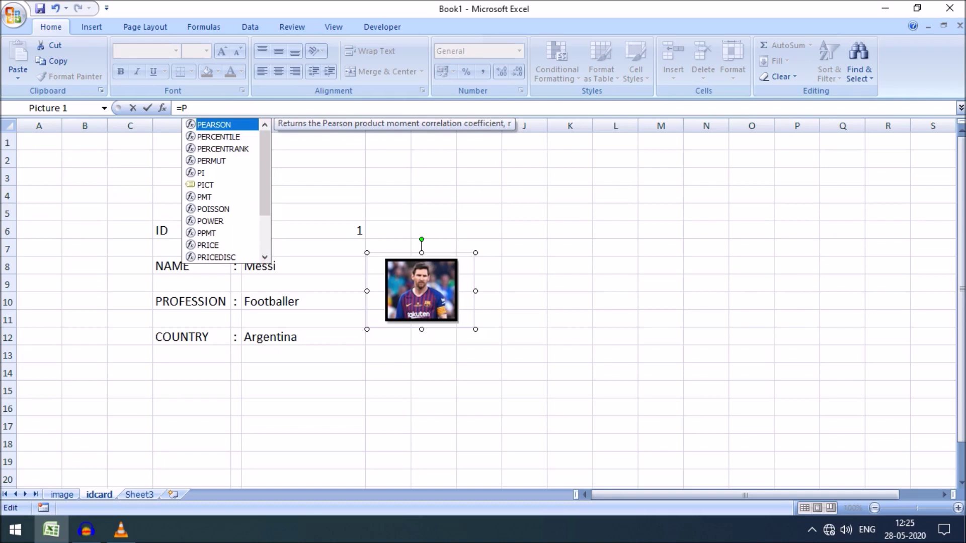
double_click(205, 186)
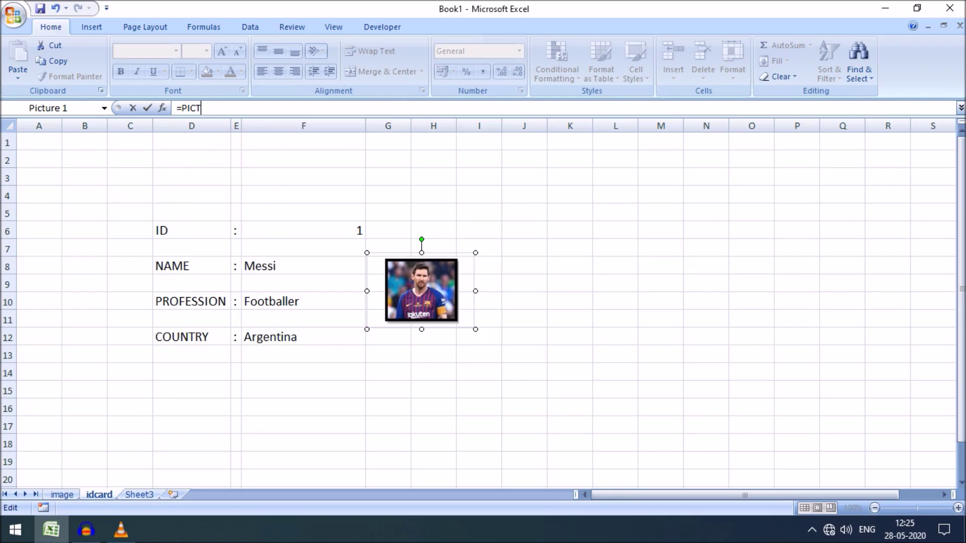
key(Return)
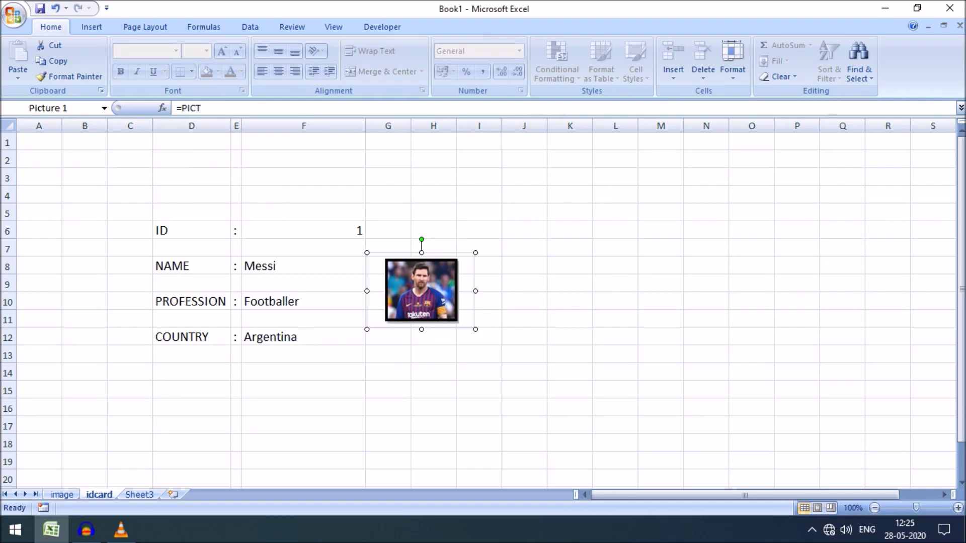
Set the ID in cell F6 to 2 to test the lookups and the linked picture
click(303, 230)
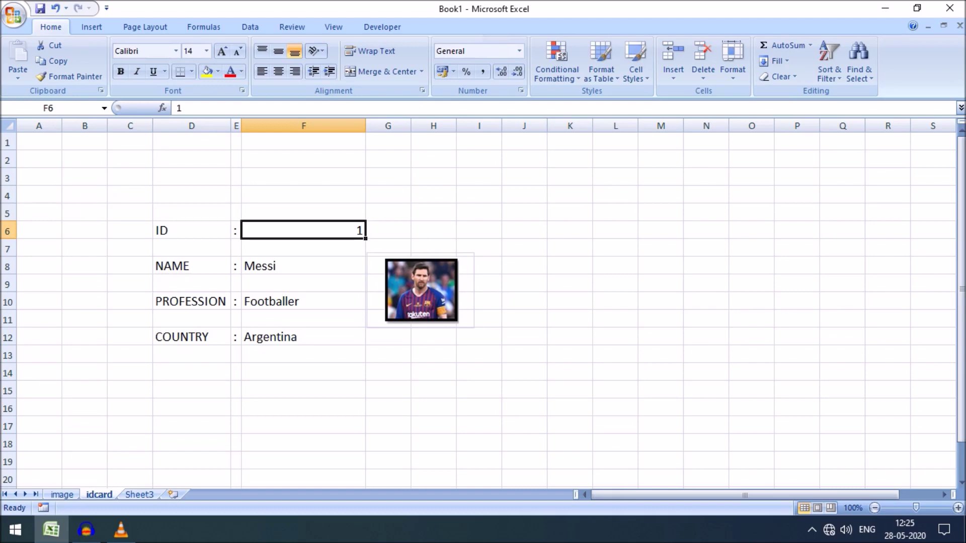
text(2)
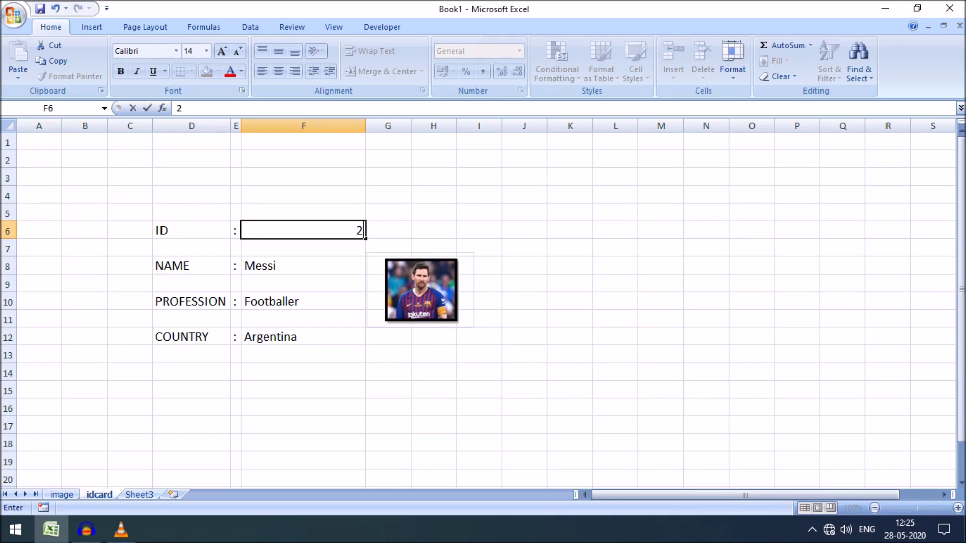
key(Return)
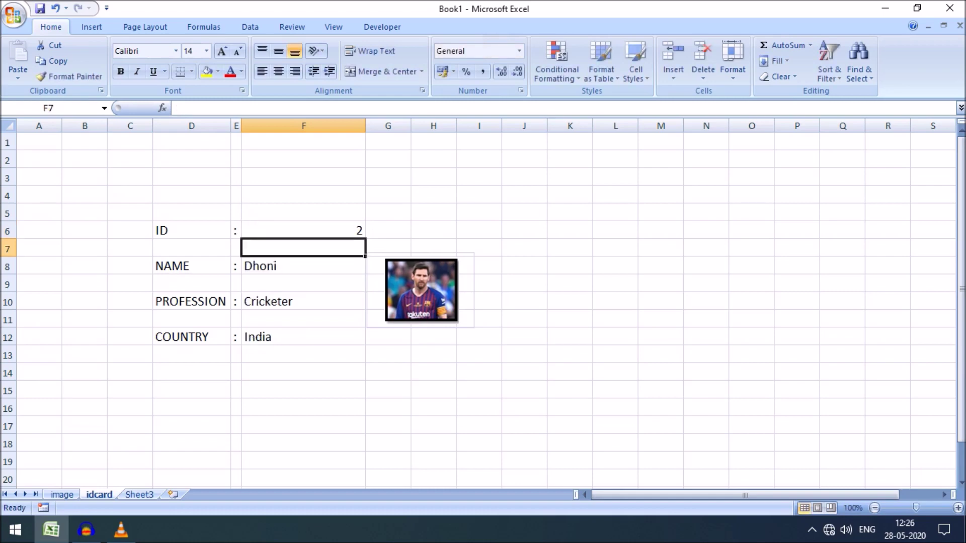
Re-enter PICT as the defined name in the linked picture's formula
click(421, 291)
double_click(191, 108)
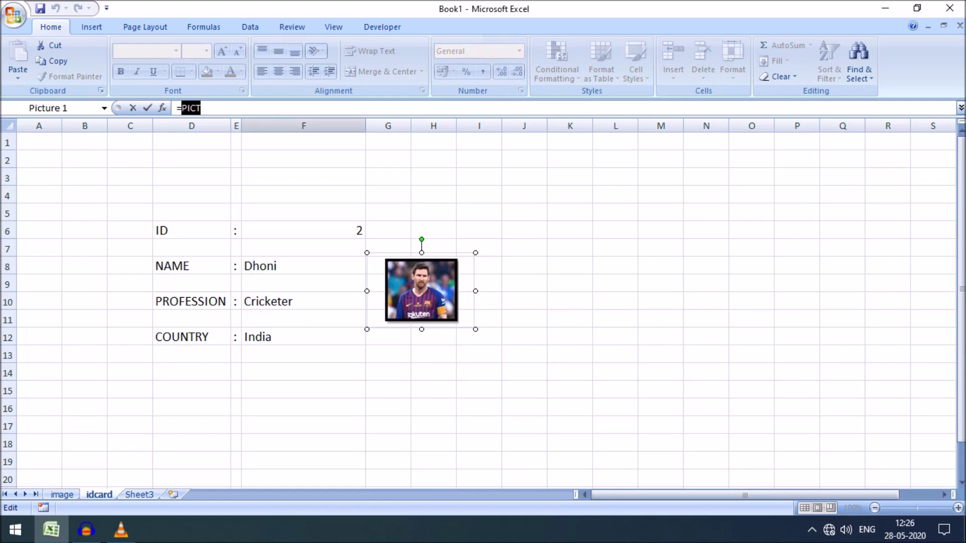
text(PICT)
key(Return)
Set the ID in cell F6 to 1 and select the linked picture
click(303, 230)
text(1)
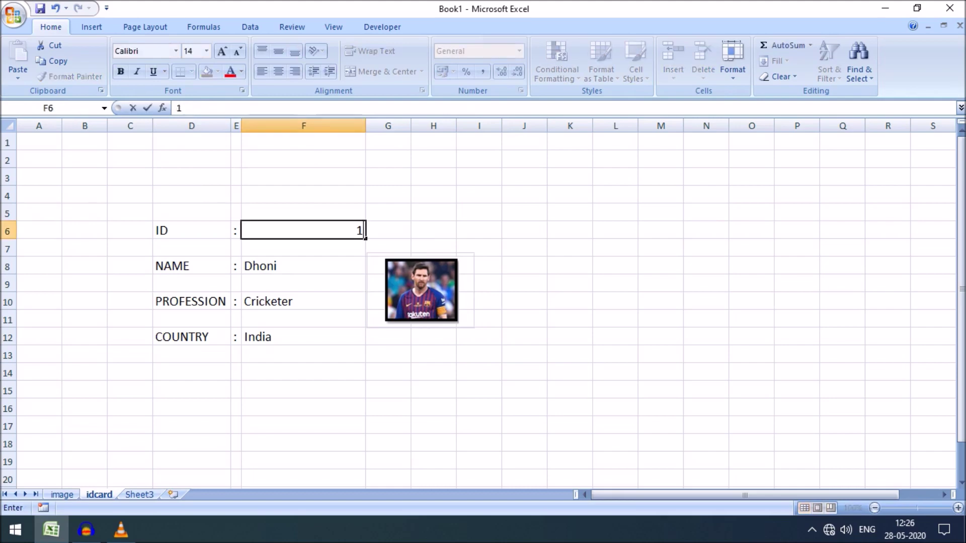
key(Return)
click(421, 291)
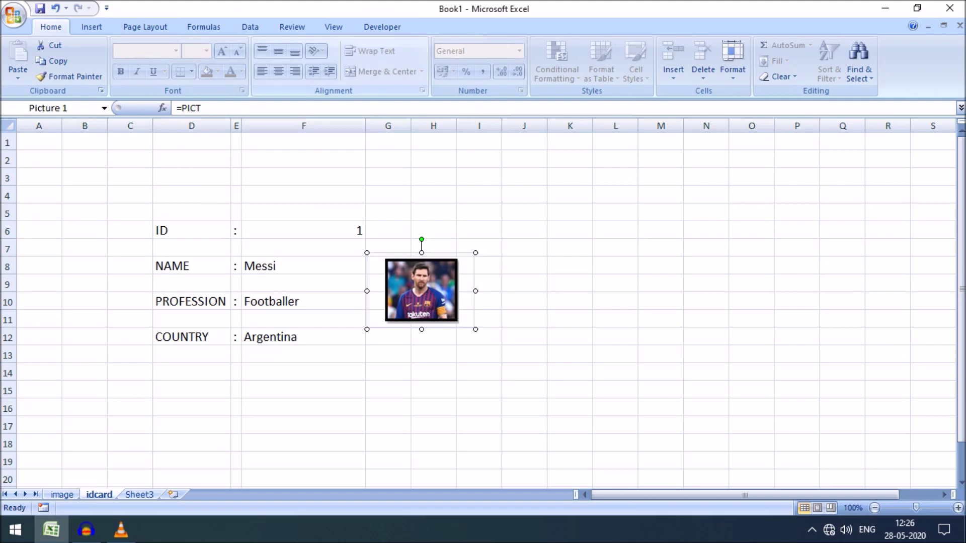
Review the definition of the PICT name in the Name Manager without changing it
click(434, 212)
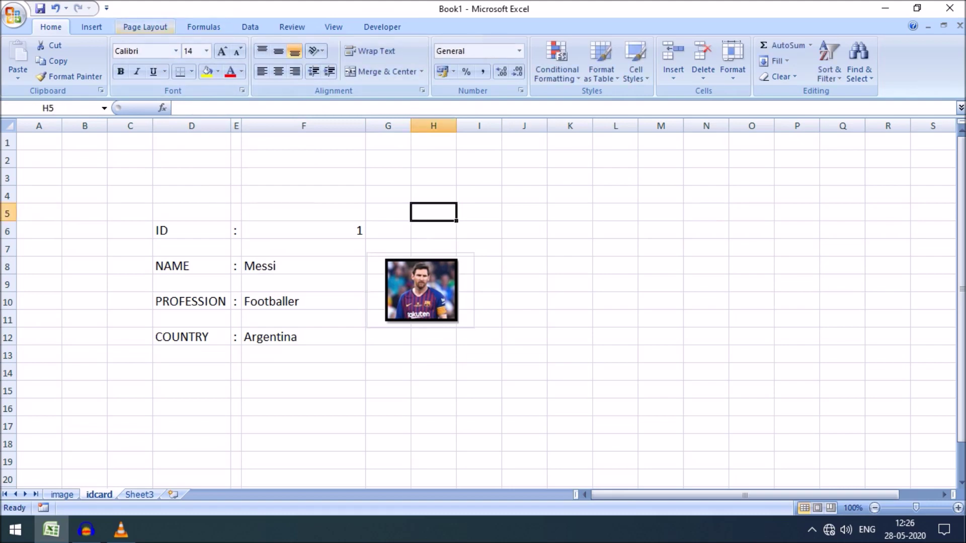
click(204, 27)
click(388, 63)
click(533, 147)
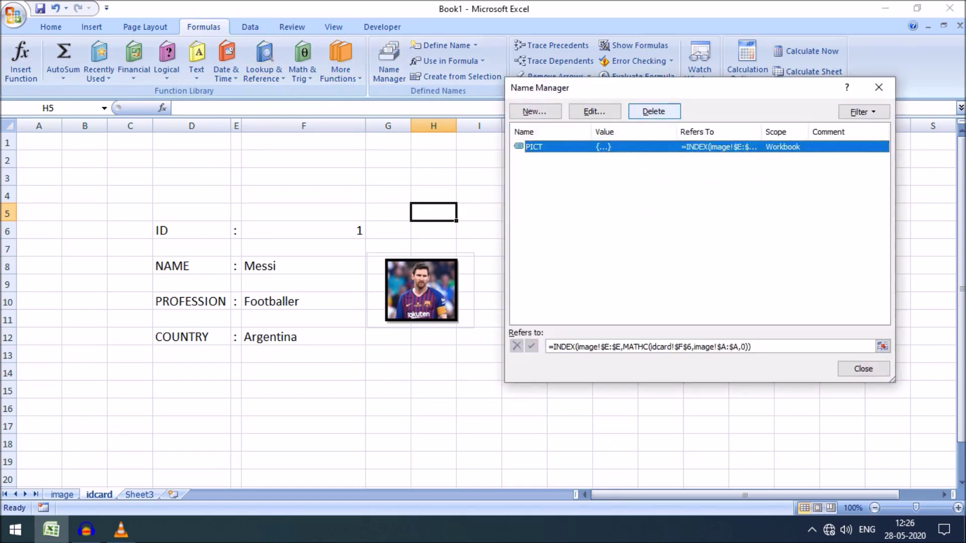
click(595, 111)
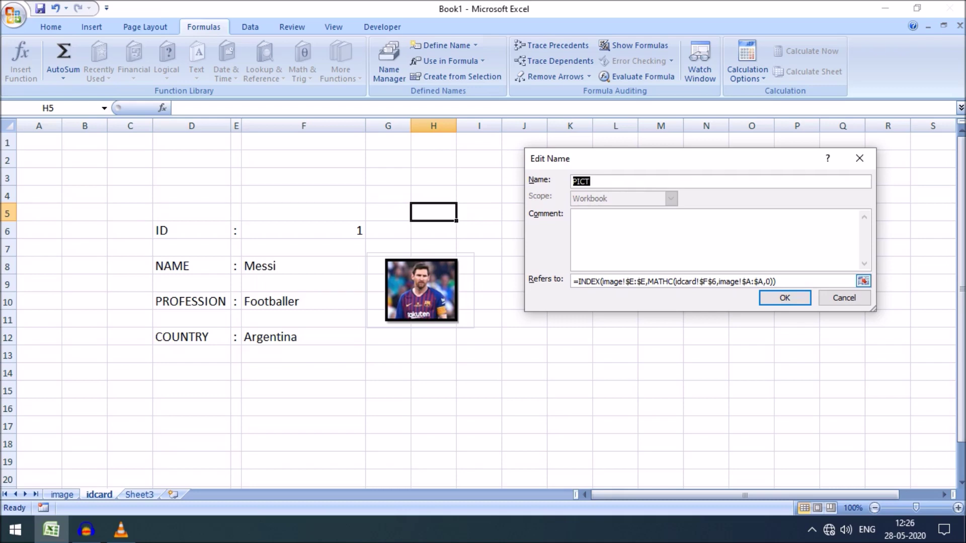
click(785, 298)
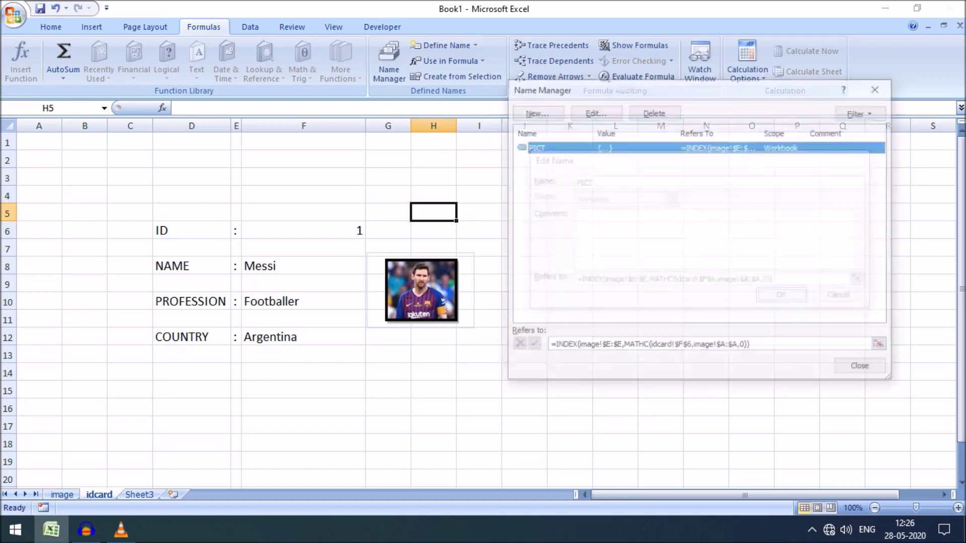
click(863, 368)
Delete the linked photo beside the ID card details on the idcard sheet
click(421, 290)
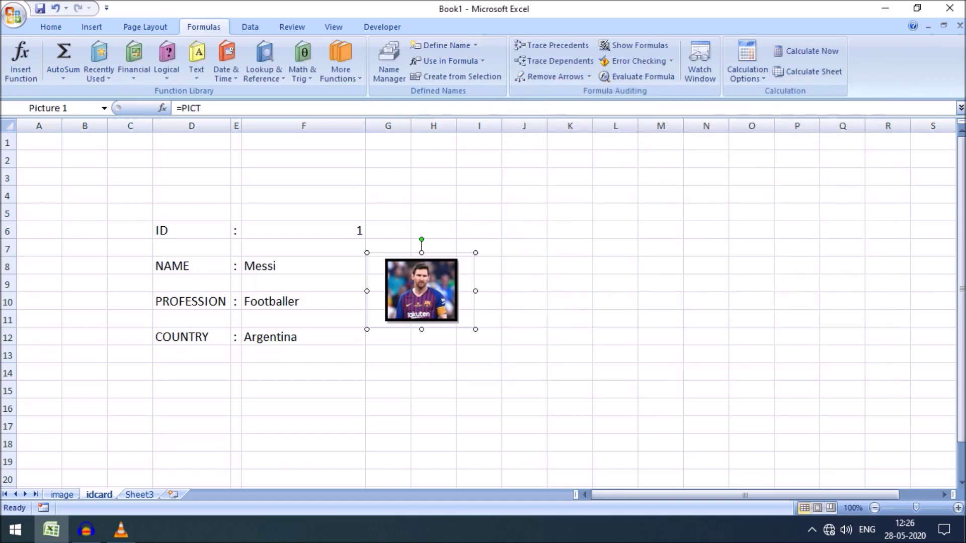
key(Delete)
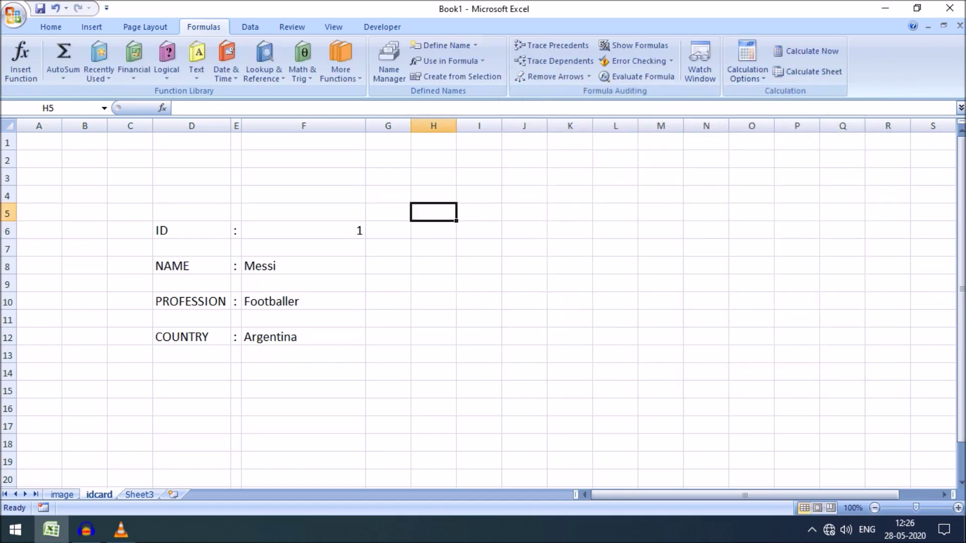
Copy cell E2 from the image sheet and paste it as a picture link at H7 on the idcard sheet
click(62, 495)
right_click(442, 189)
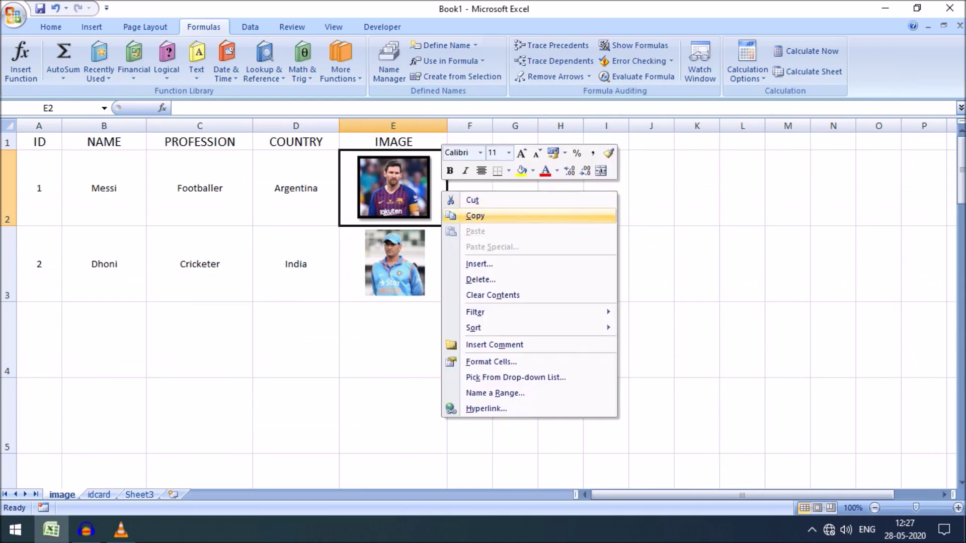
click(474, 216)
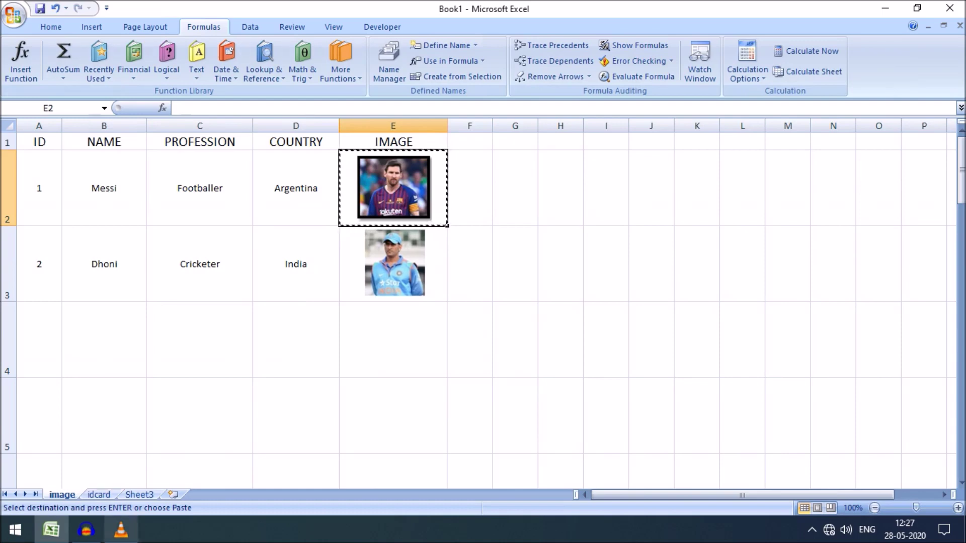
click(99, 495)
click(433, 247)
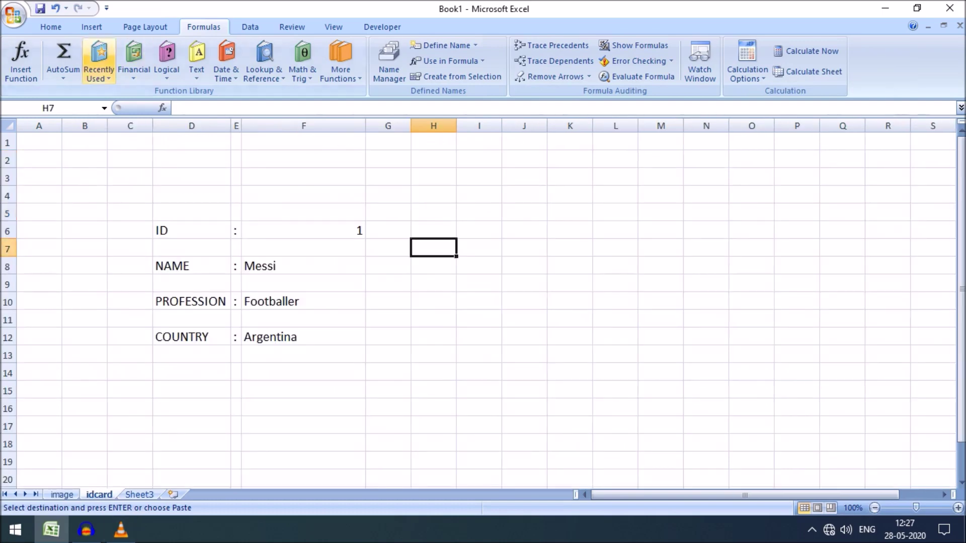
click(50, 27)
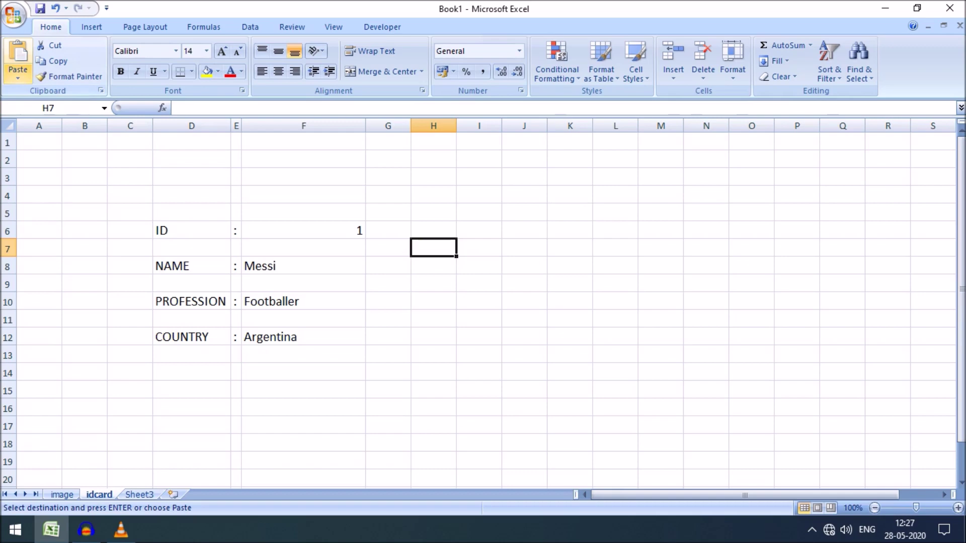
click(17, 73)
mouse_move(55, 220)
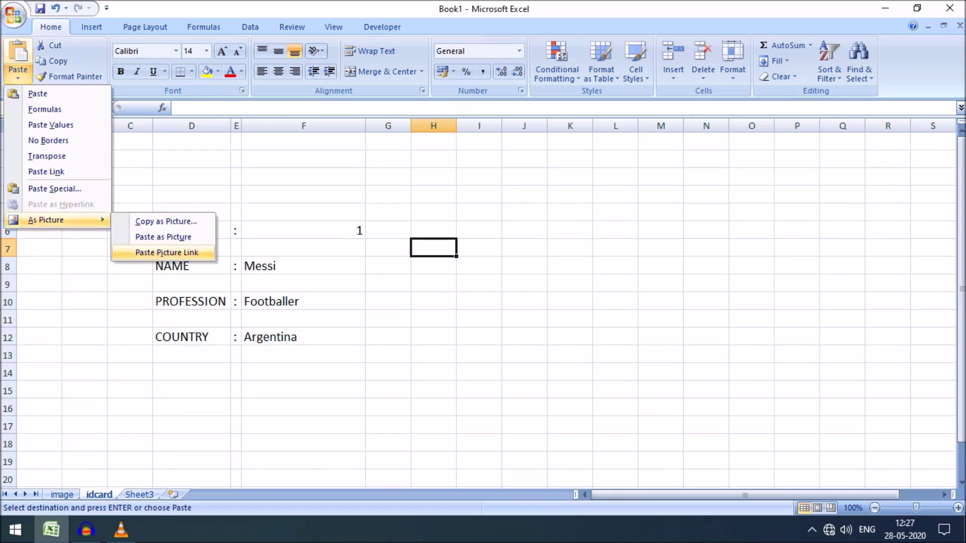
click(167, 252)
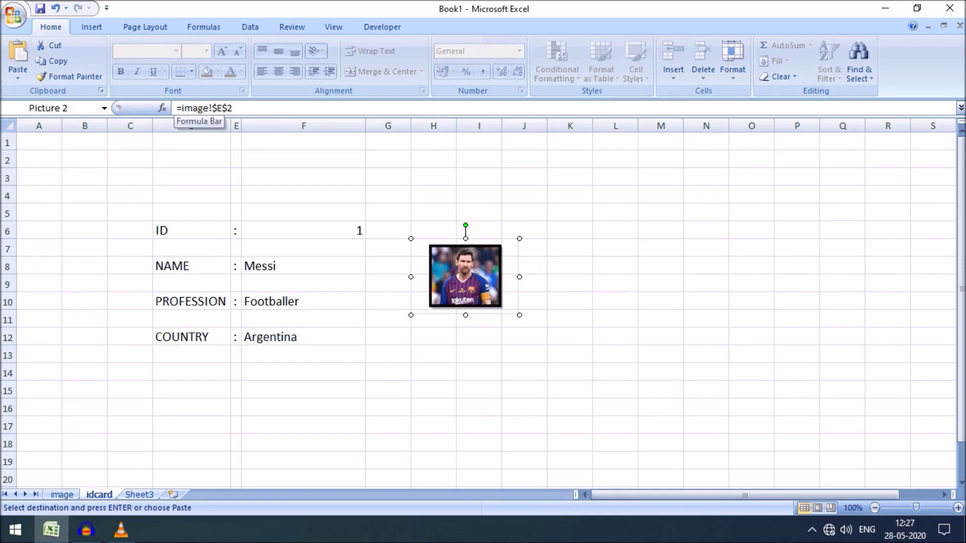
Change the pasted picture's link formula to =PICT
drag(181, 108, 232, 108)
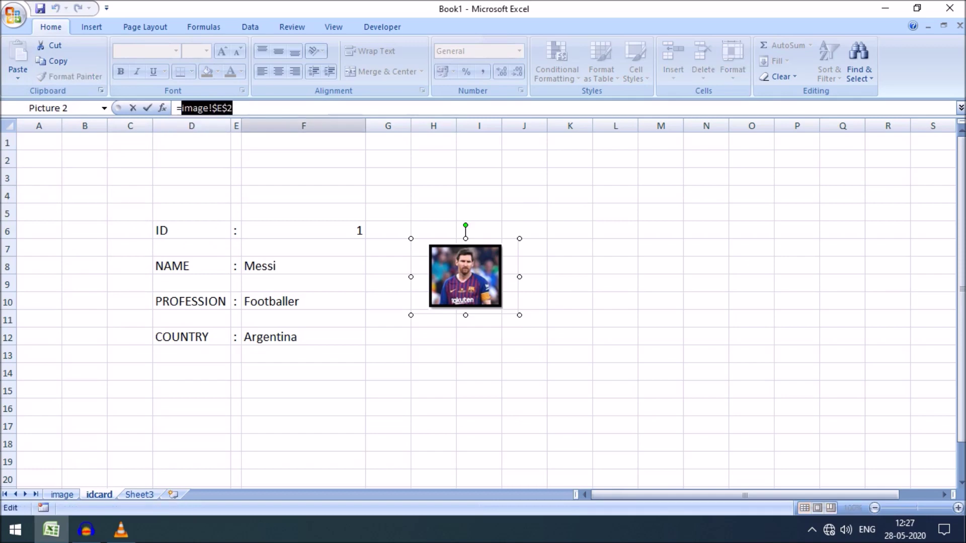
text(PICT)
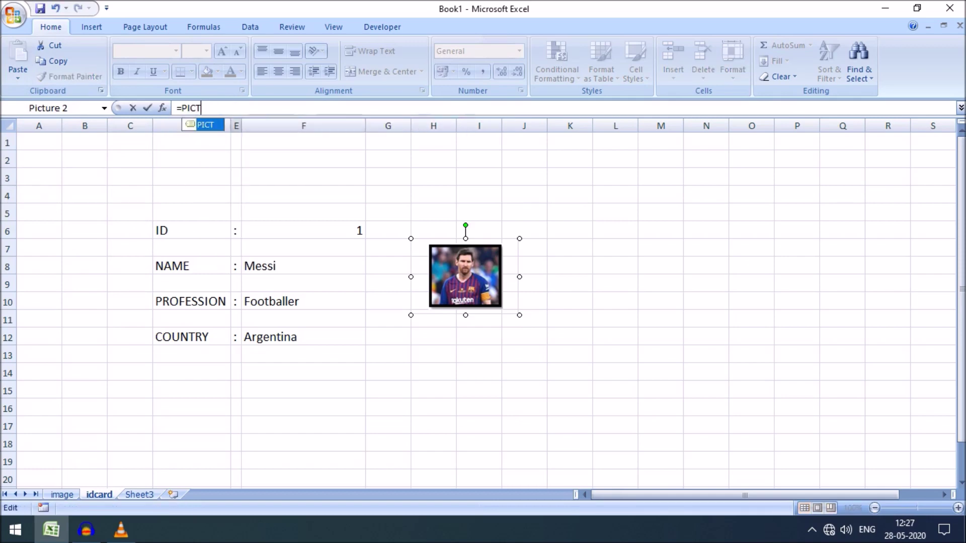
double_click(206, 125)
key(Return)
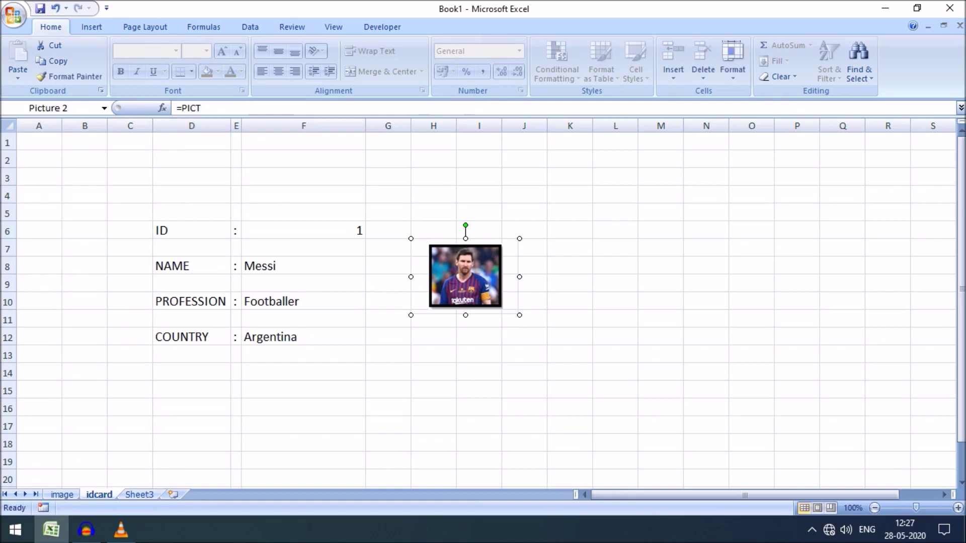
Set the ID in cell F6 of the idcard sheet to 2
click(388, 337)
click(303, 230)
text(2)
key(Return)
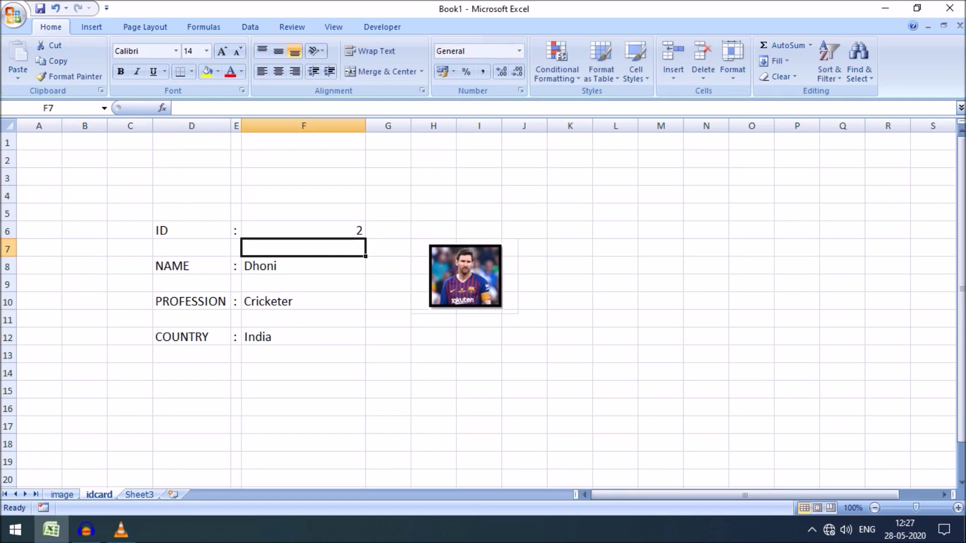
Move the photo linked to PICT away from the card details and delete it from the idcard sheet
click(465, 276)
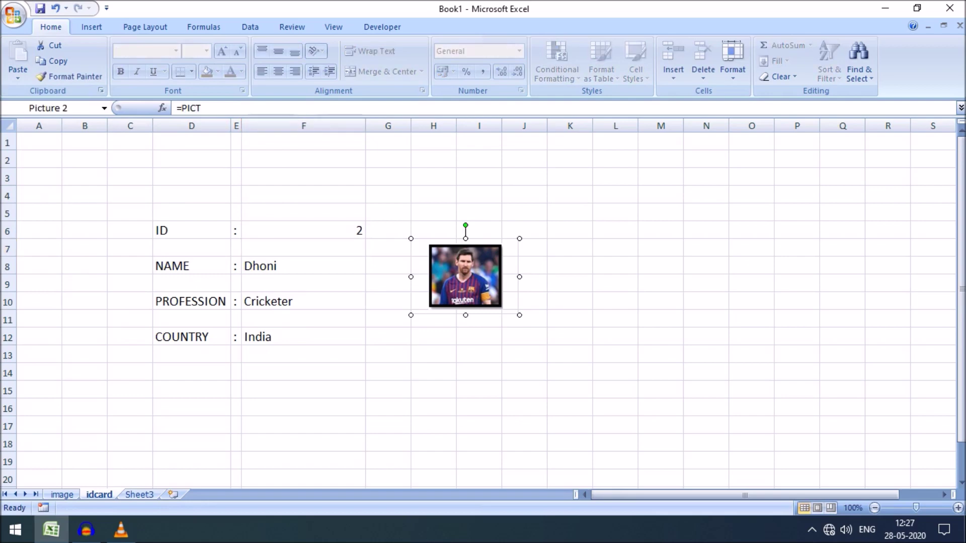
drag(465, 276, 587, 258)
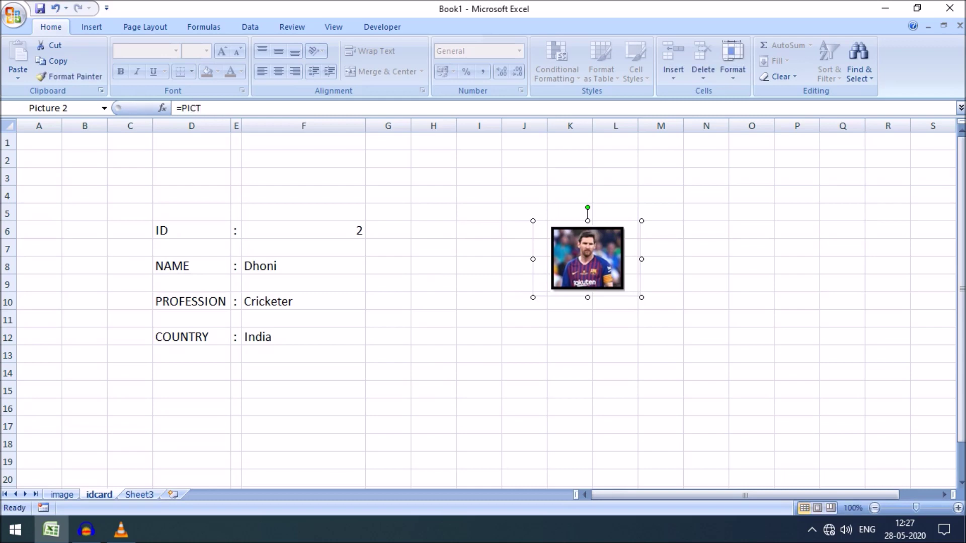
key(Delete)
click(433, 265)
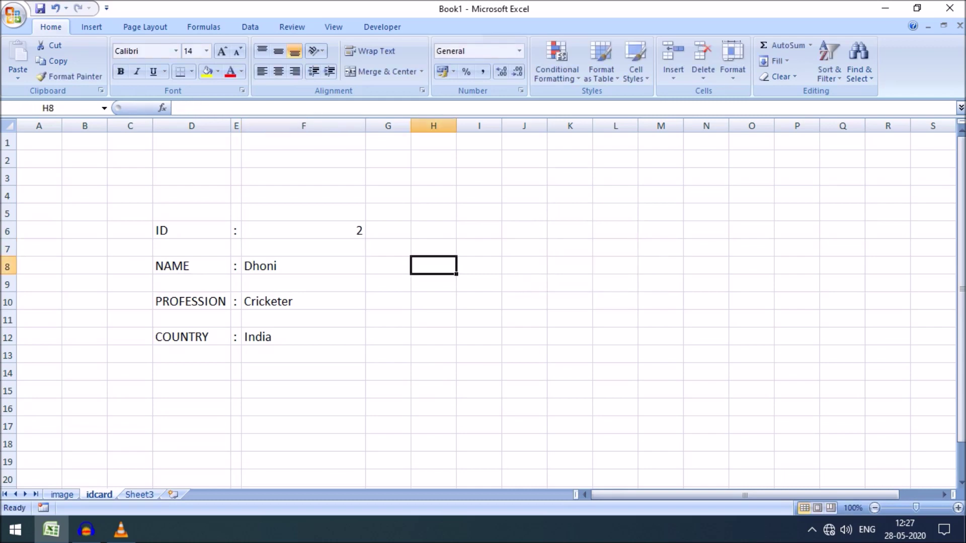
Left-align the ID value in cell F6
click(388, 248)
click(303, 230)
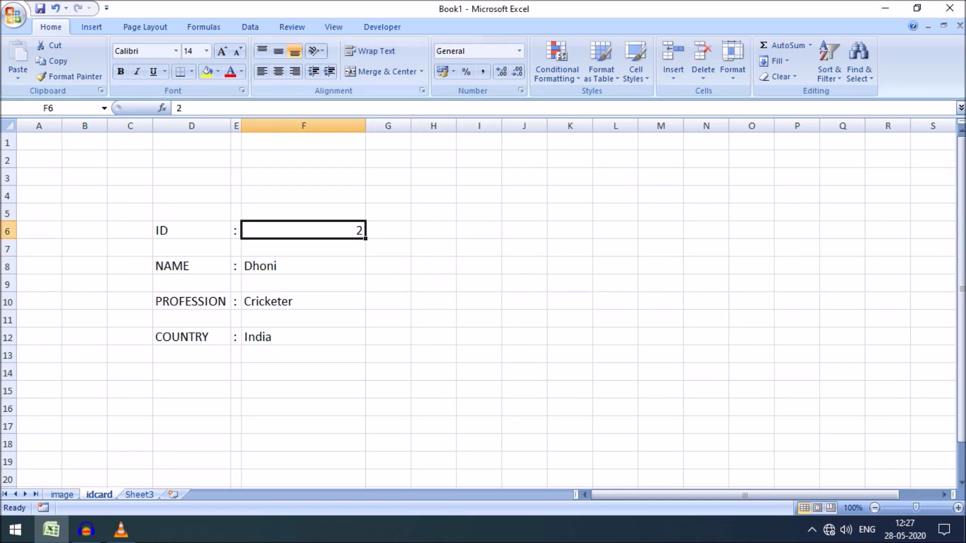
click(262, 71)
click(433, 248)
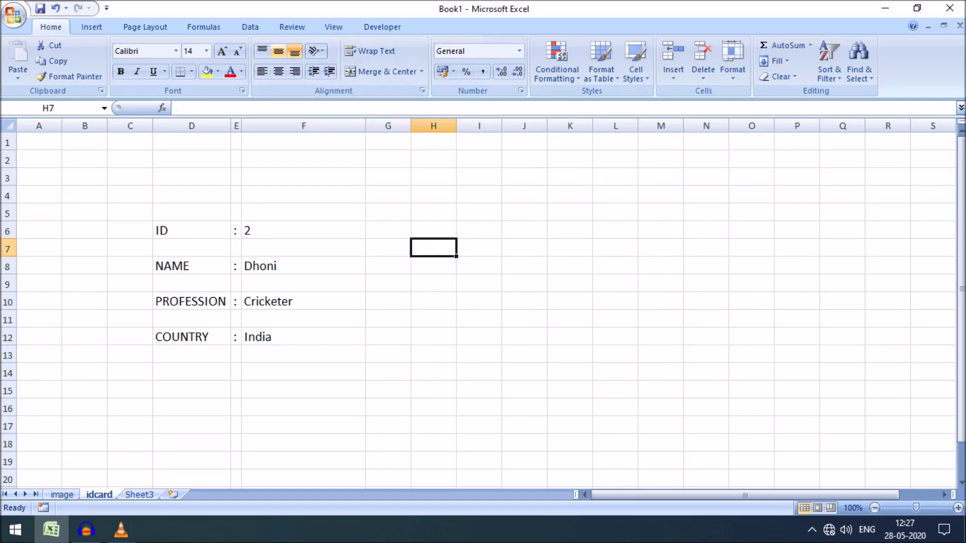
Delete the PICT name from the workbook's defined names
click(203, 27)
click(389, 61)
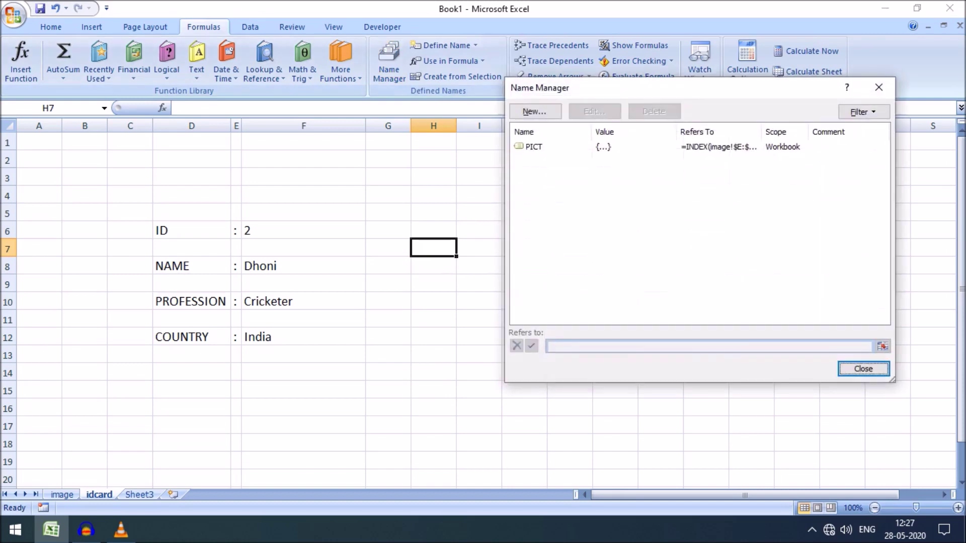
click(534, 146)
click(653, 111)
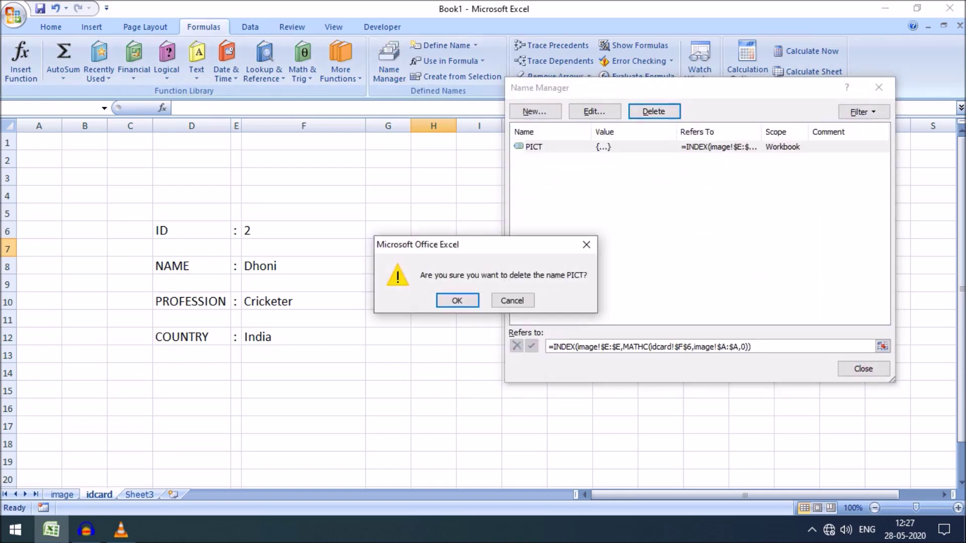
key(Return)
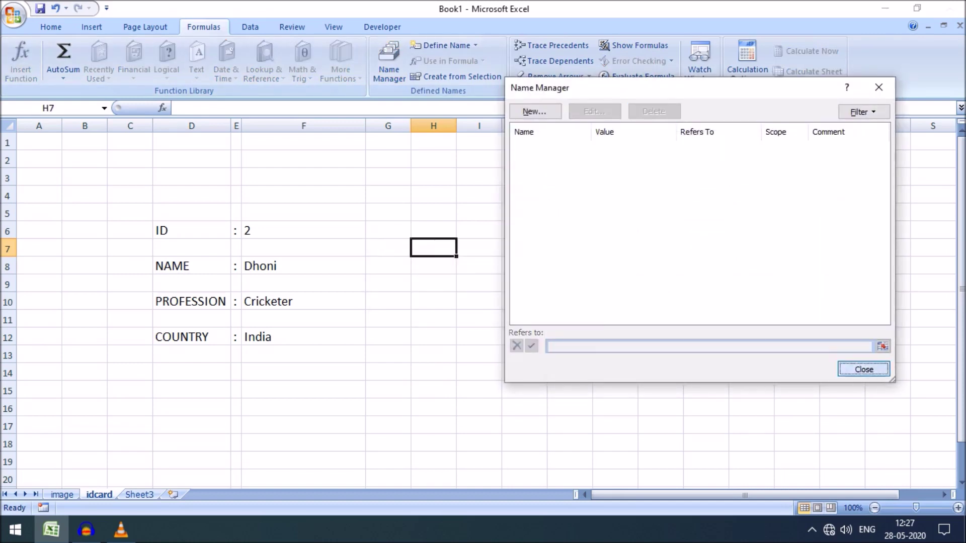
key(Escape)
Start a new workbook-scoped defined name called IMAGE with cell H6 of the idcard sheet selected
click(388, 283)
click(433, 229)
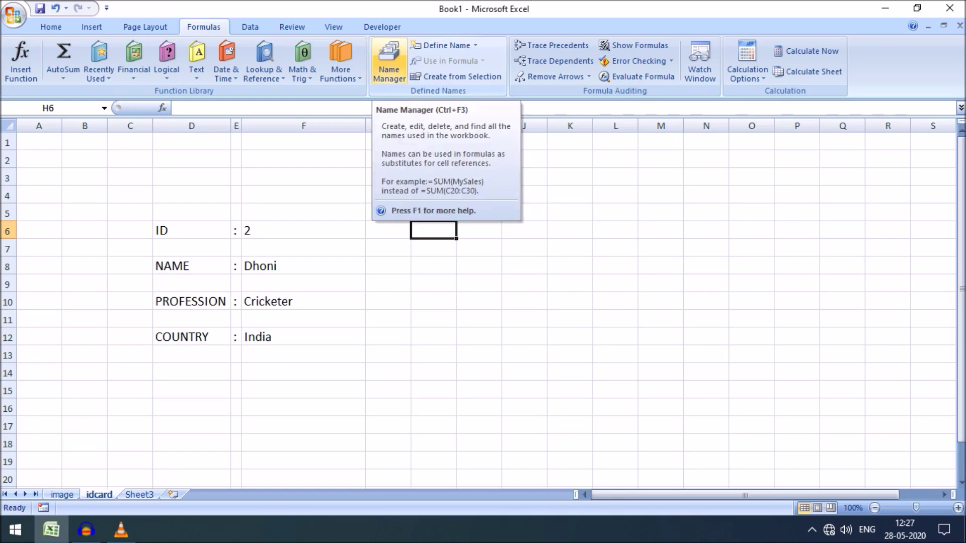
click(389, 59)
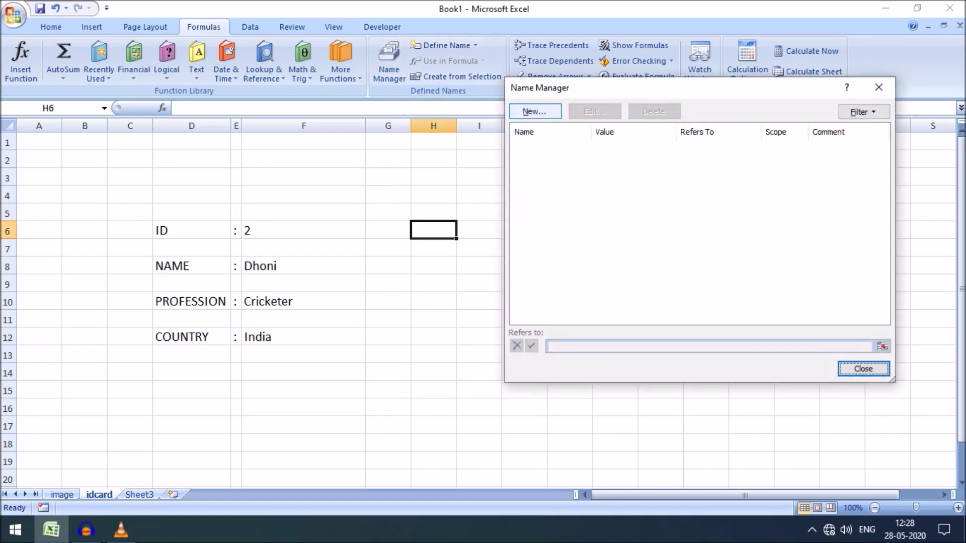
click(535, 111)
text(PICT)
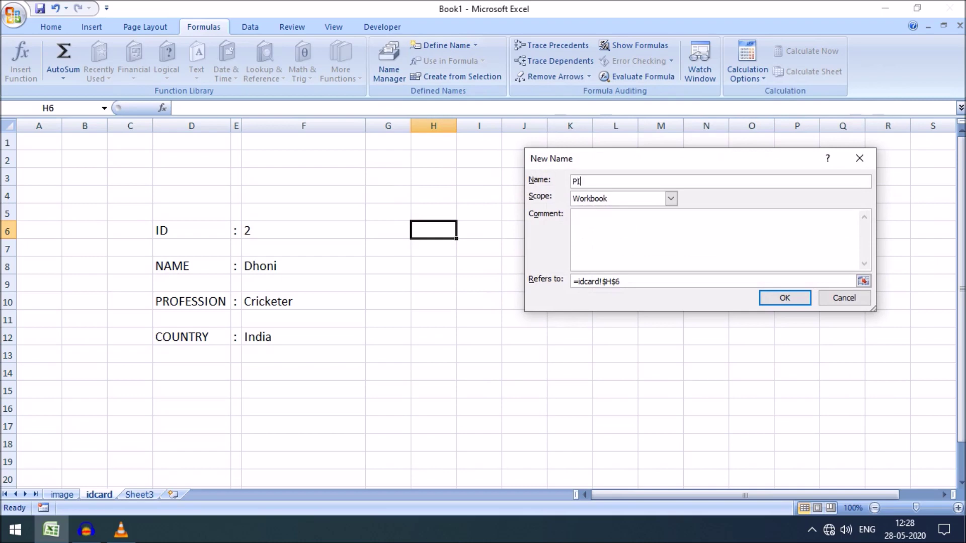
key(BackSpace)
key(BackSpace)
key(BackSpace)
key(BackSpace)
text(IMAGE)
Replace the new name's reference with the start of an INDEX formula over column E of the image sheet: =INDEX(image!$E:$E,
drag(620, 281, 578, 281)
key(BackSpace)
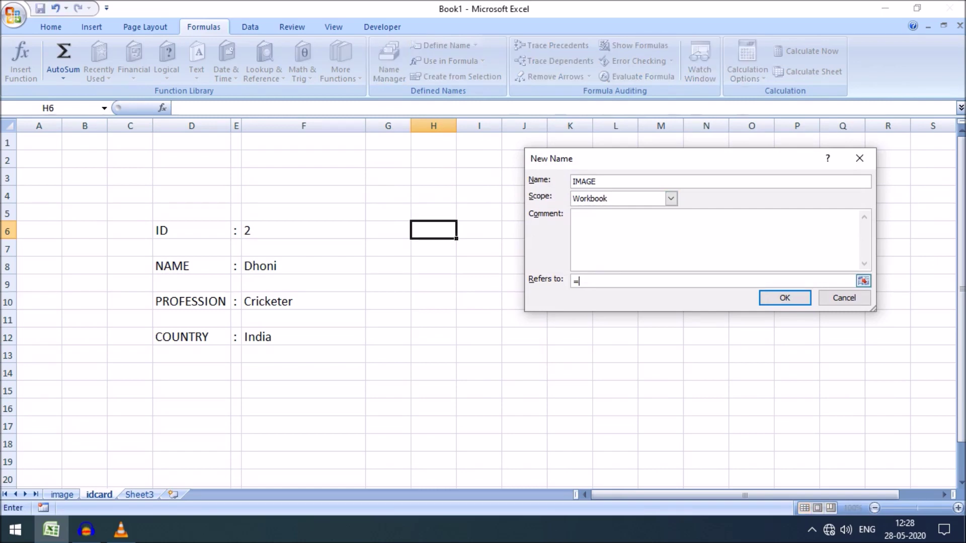
text(INDEX()
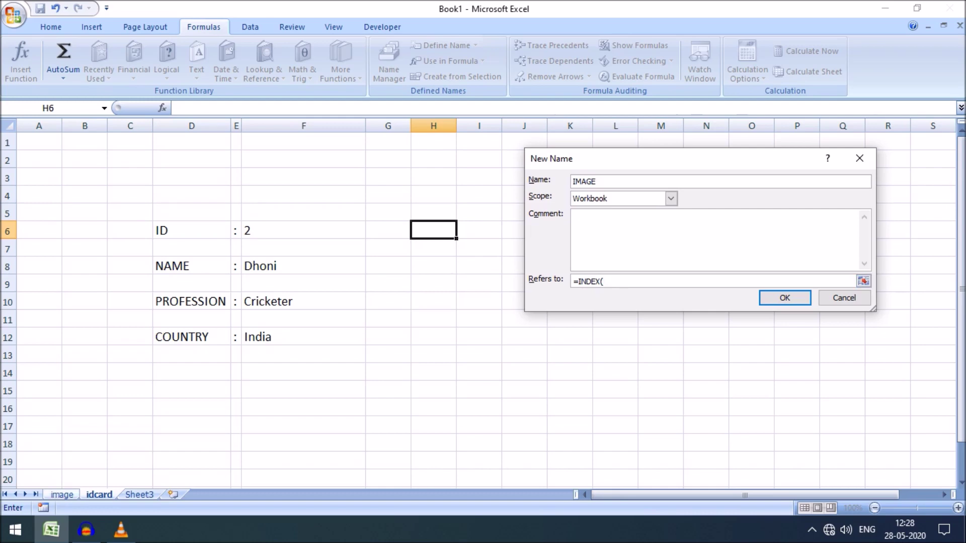
click(62, 495)
click(380, 126)
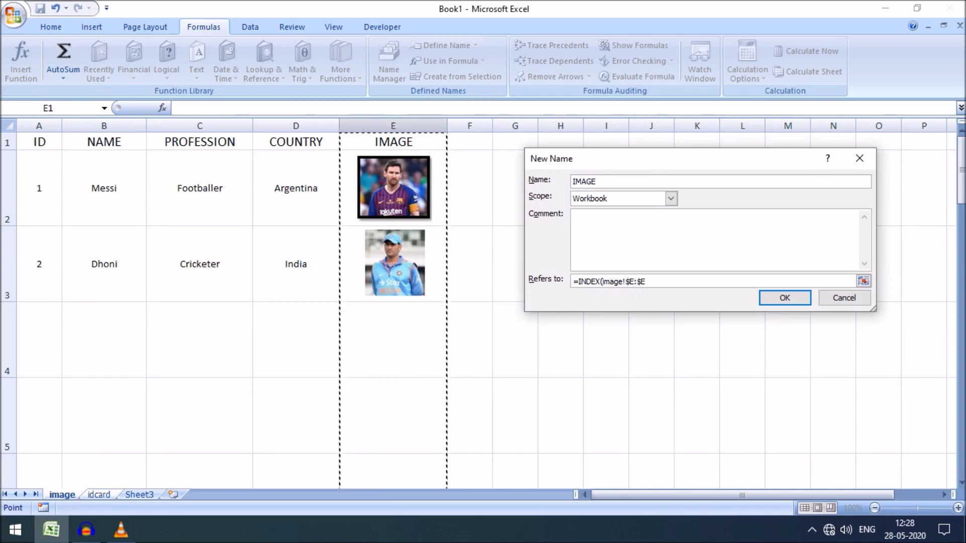
text(,)
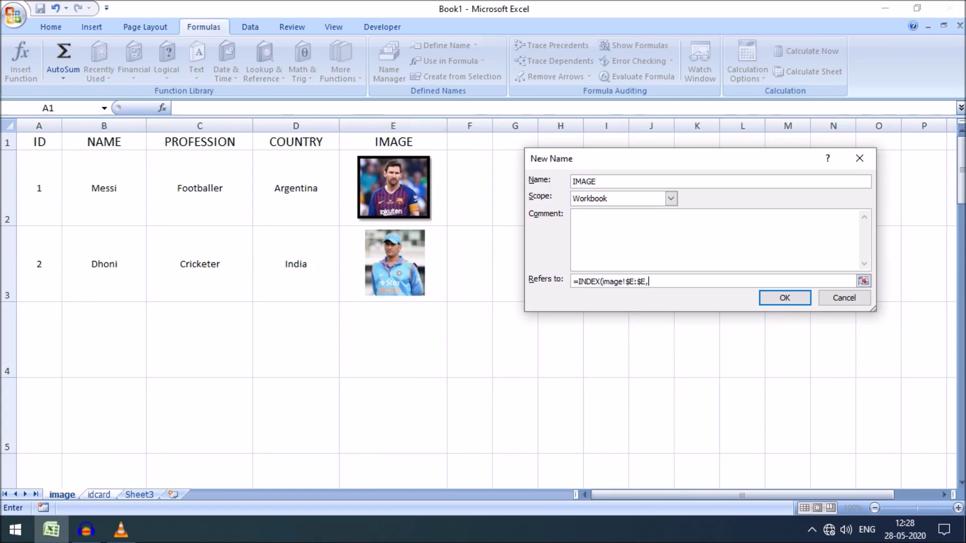
Complete the IMAGE name's reference as =INDEX(image!$E:$E,MATCH(idcard!$F$6,image!$A:$A,0)), save it, and close the Name Manager
text(MATCH()
click(98, 495)
click(303, 231)
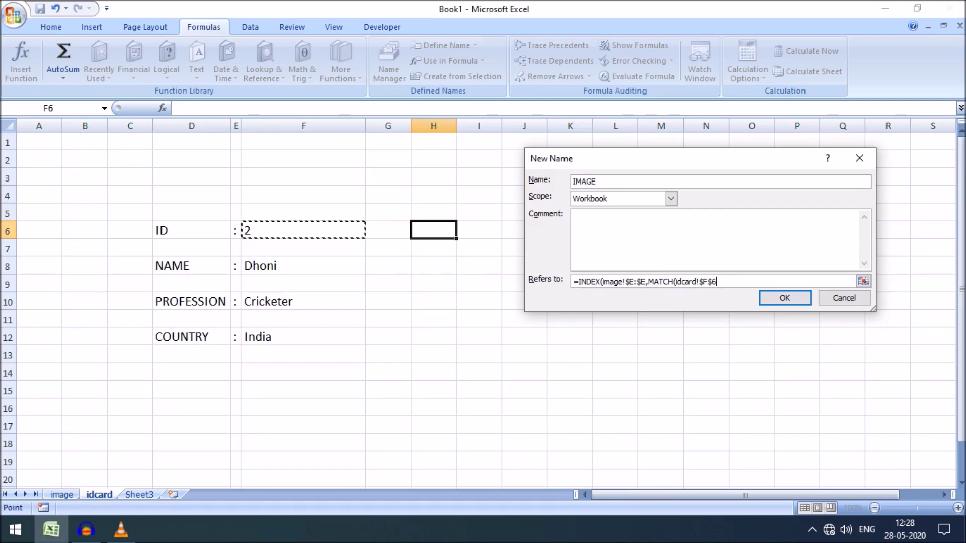
text(,)
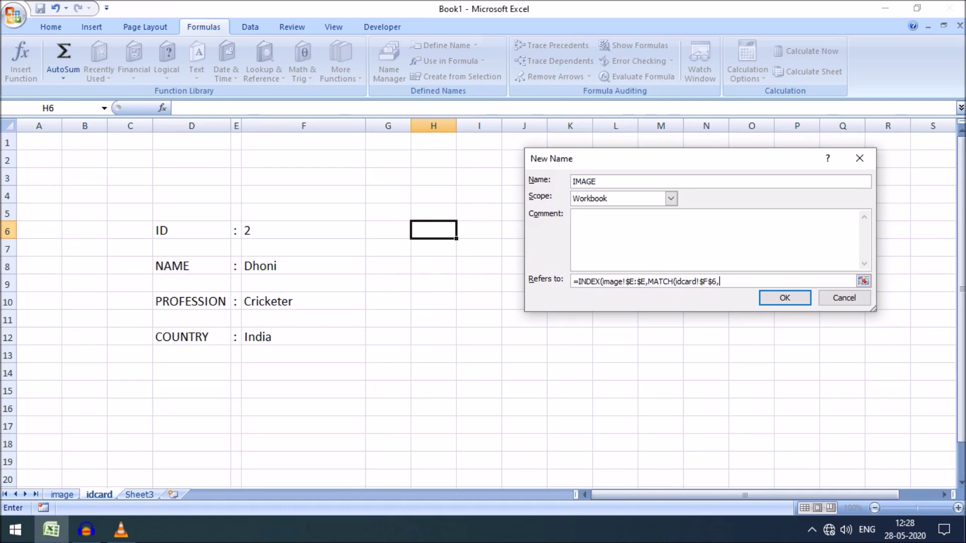
click(62, 495)
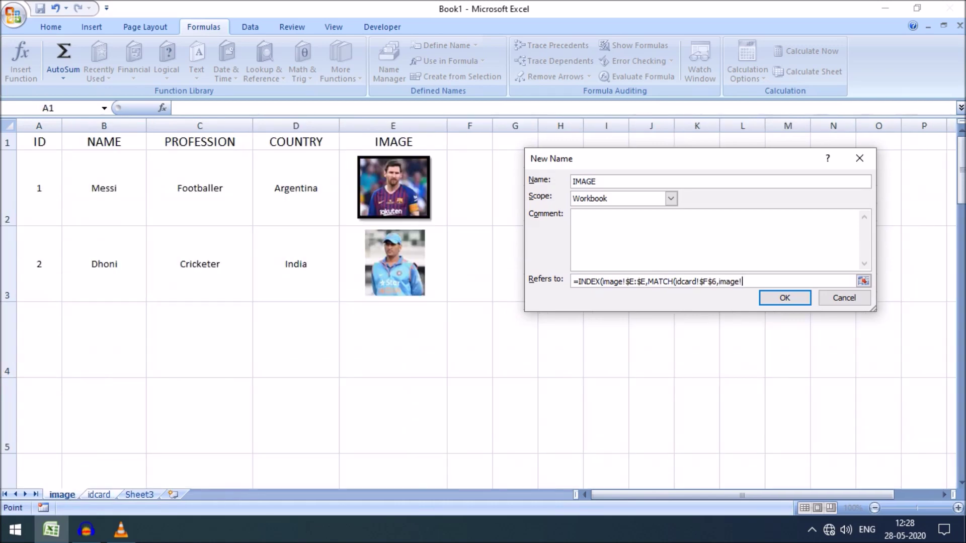
click(39, 126)
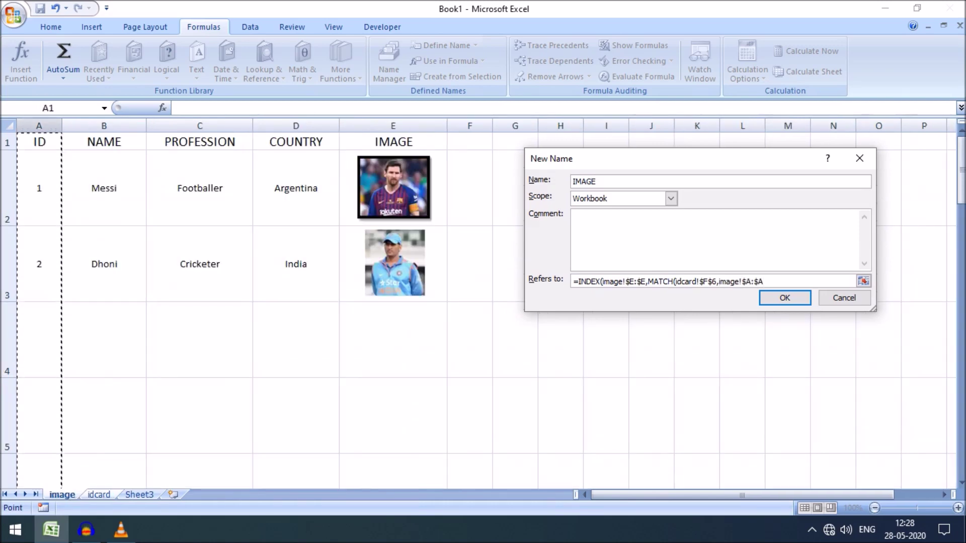
text(,0))
text())
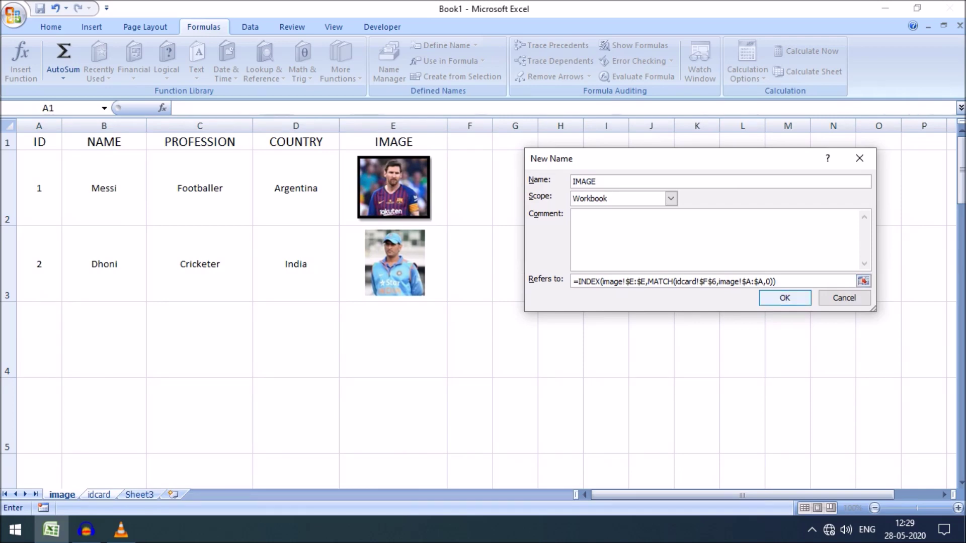
key(Return)
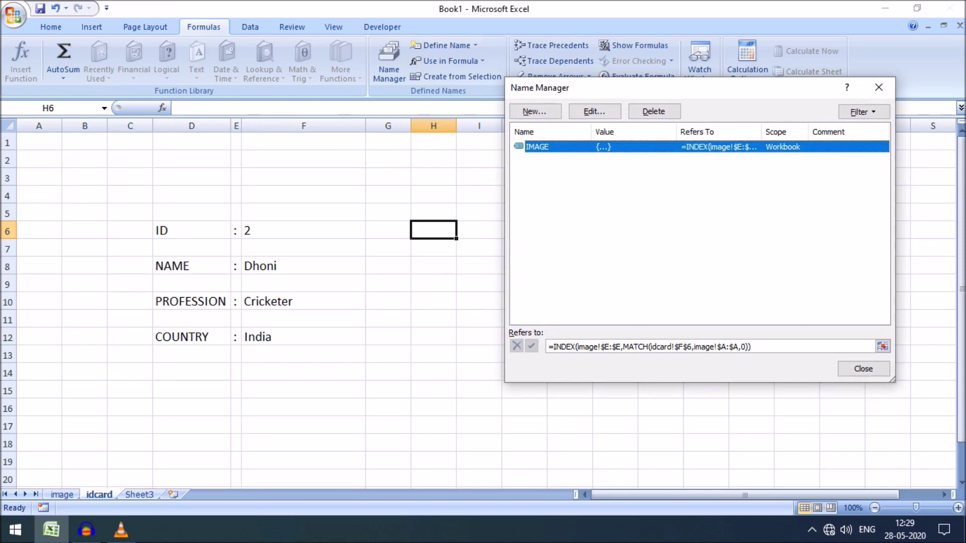
click(863, 369)
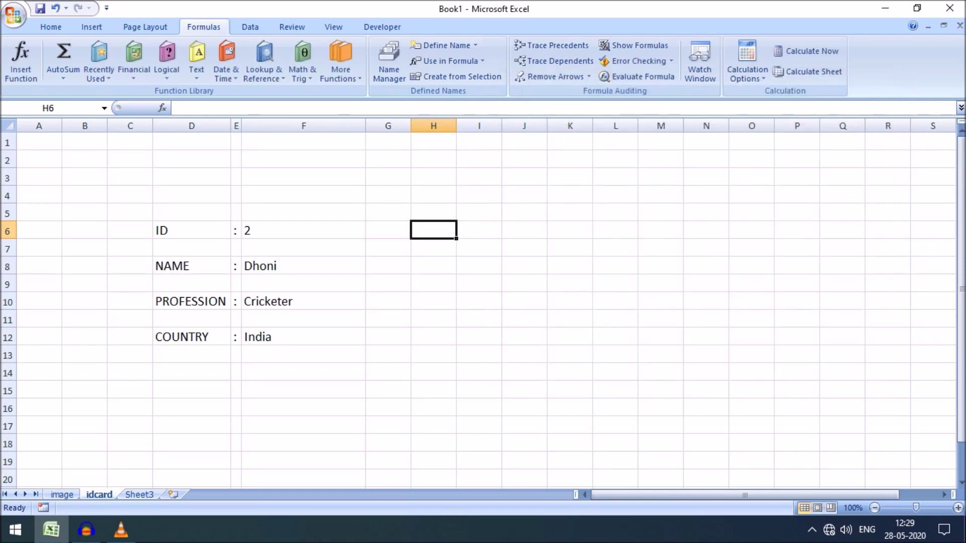
Copy cell E2, which holds the first photo, from the image sheet
click(303, 230)
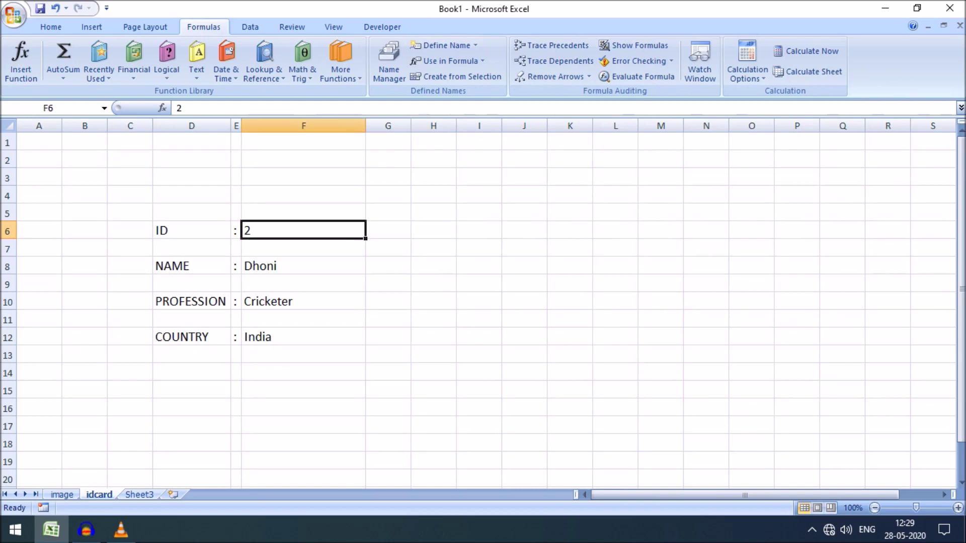
click(62, 494)
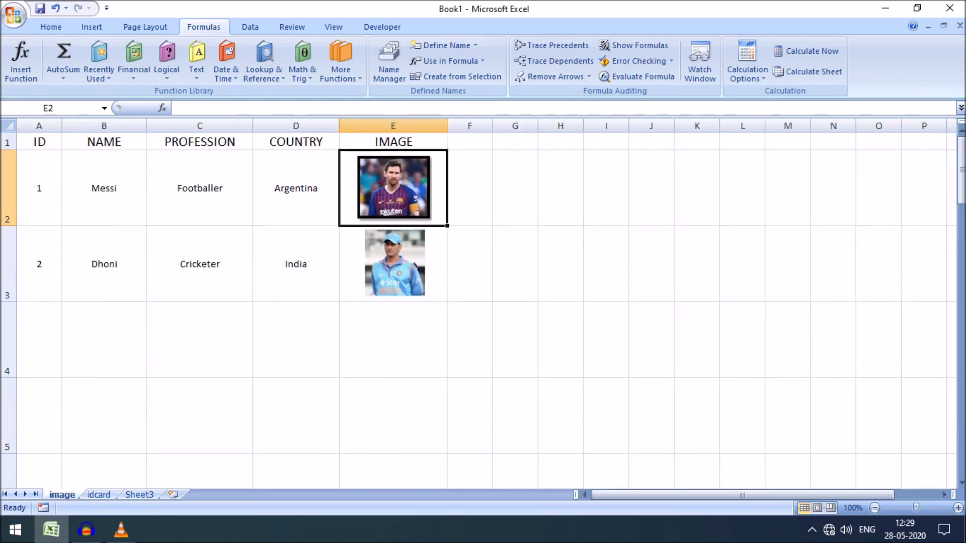
right_click(443, 201)
click(476, 229)
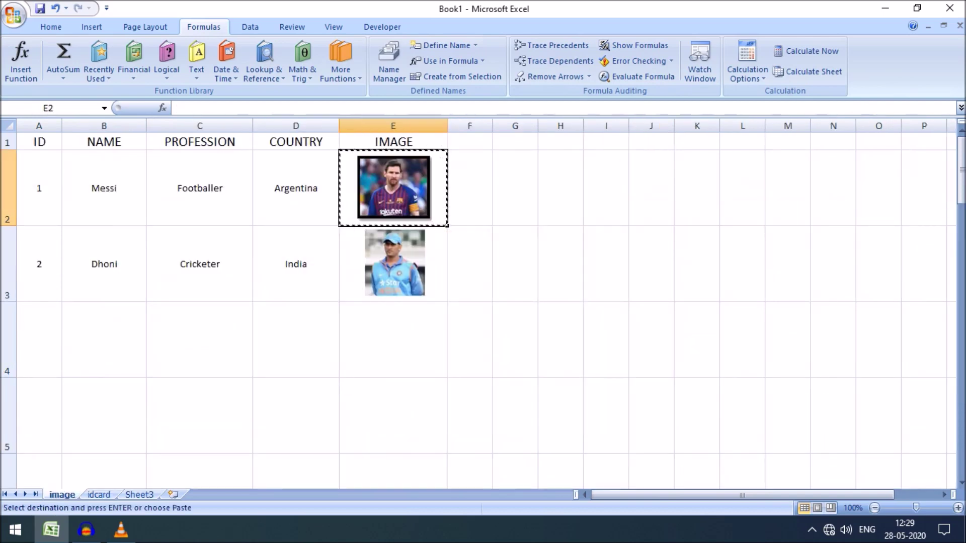
click(50, 27)
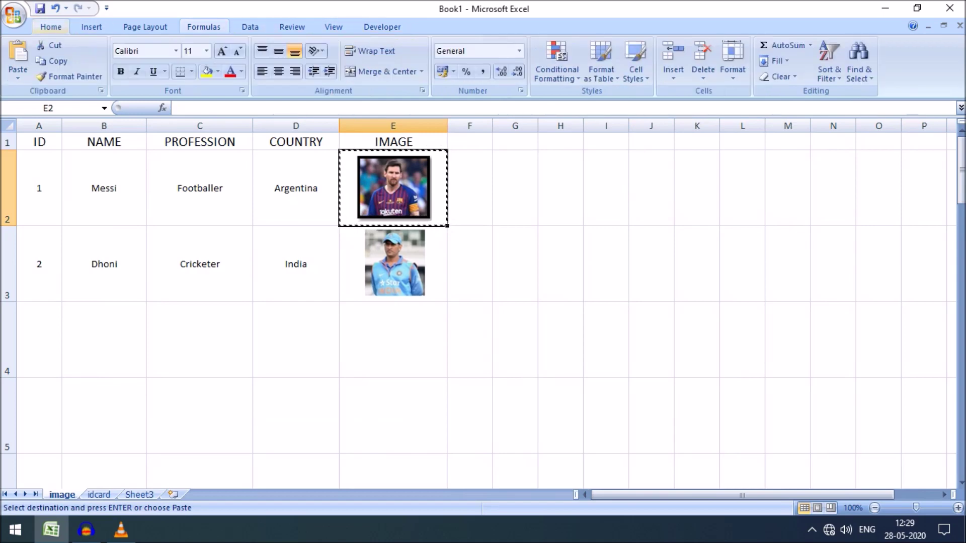
click(17, 75)
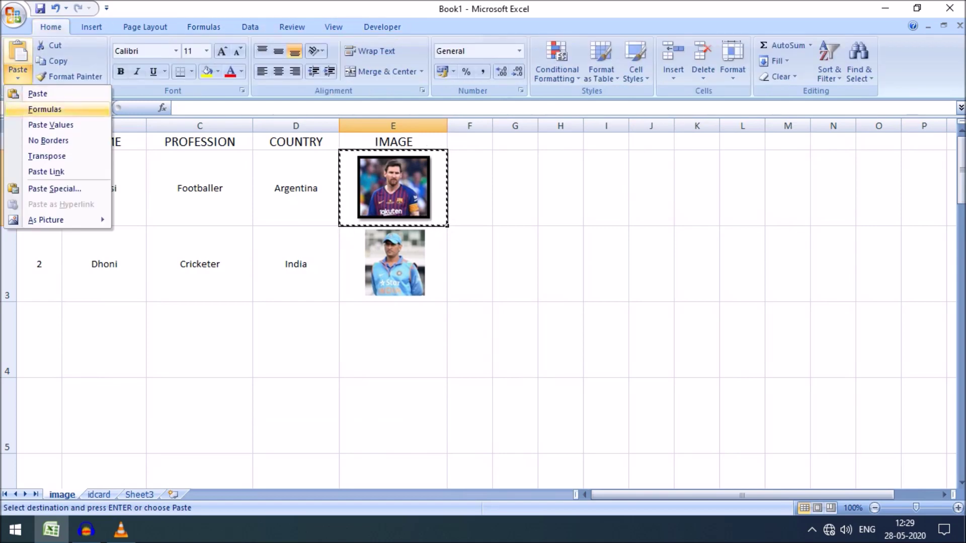
mouse_move(66, 220)
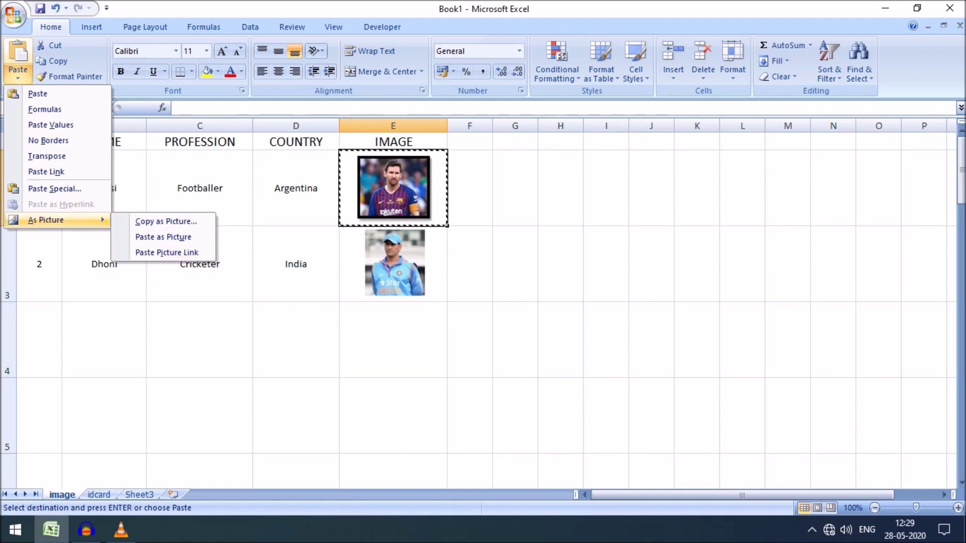
key(Escape)
Paste the copied cell as a linked picture at cell G7 of the idcard sheet
click(99, 495)
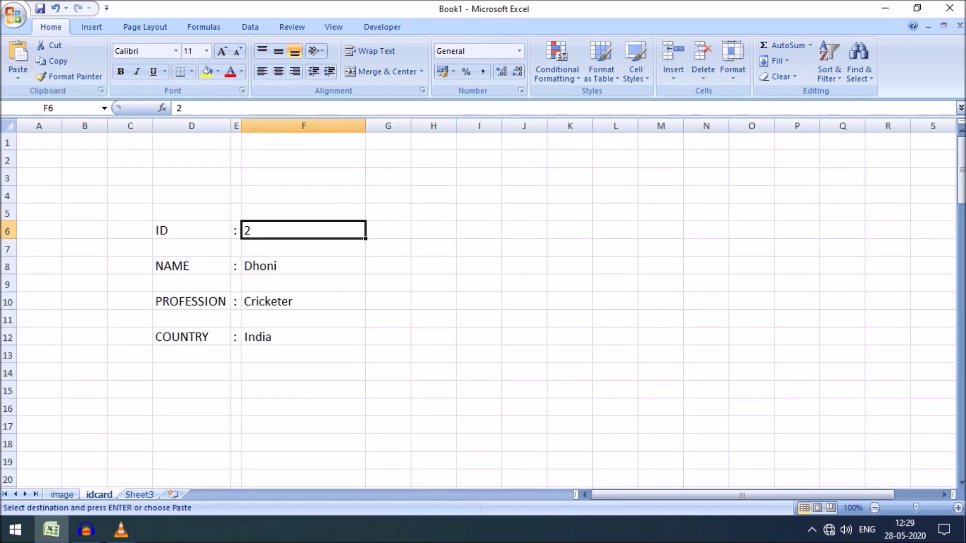
click(388, 248)
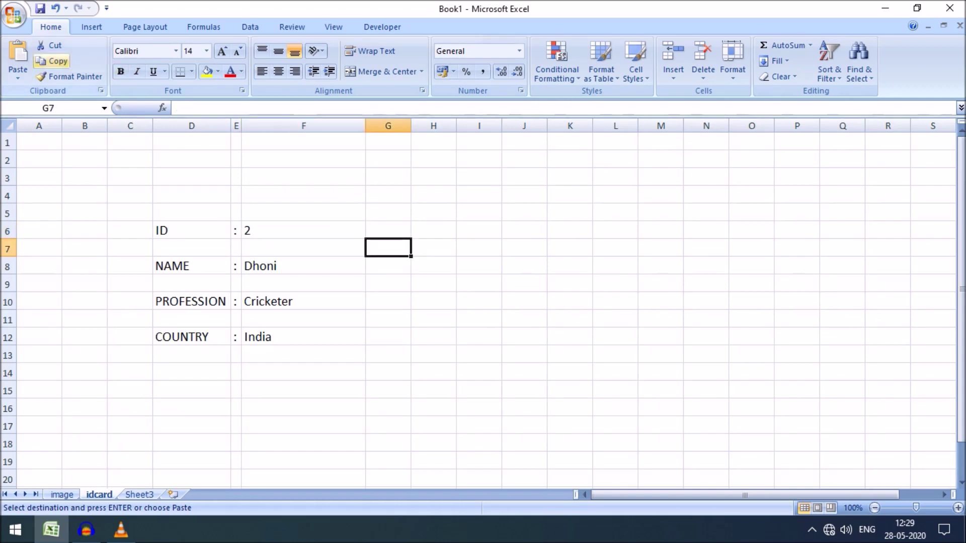
click(17, 76)
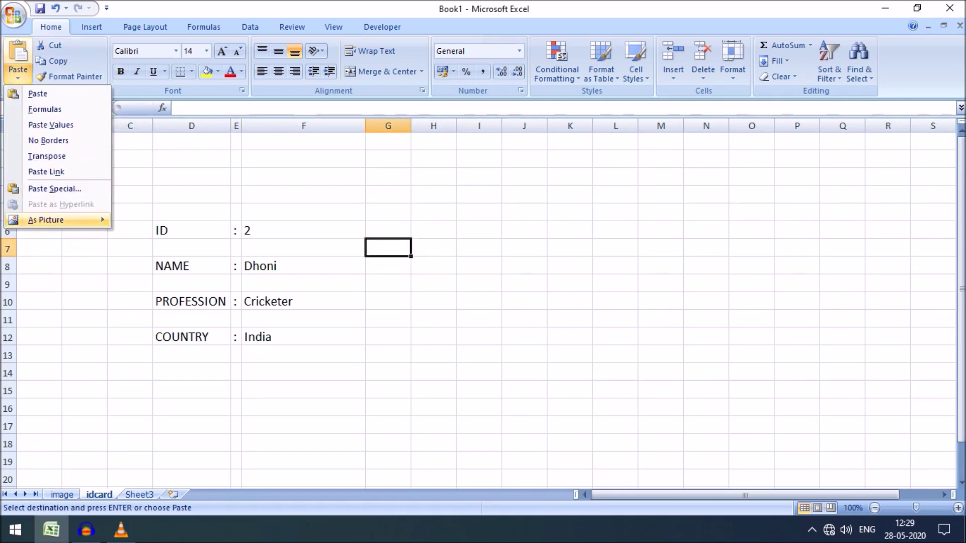
click(166, 252)
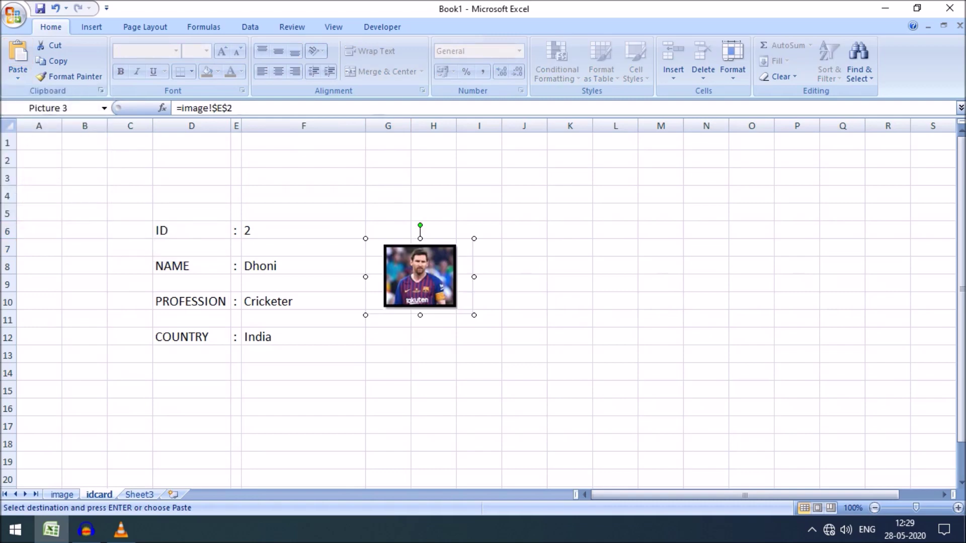
Replace the linked picture's reference on the idcard sheet with the defined name: =IMAGE
click(304, 230)
click(420, 275)
triple_click(199, 108)
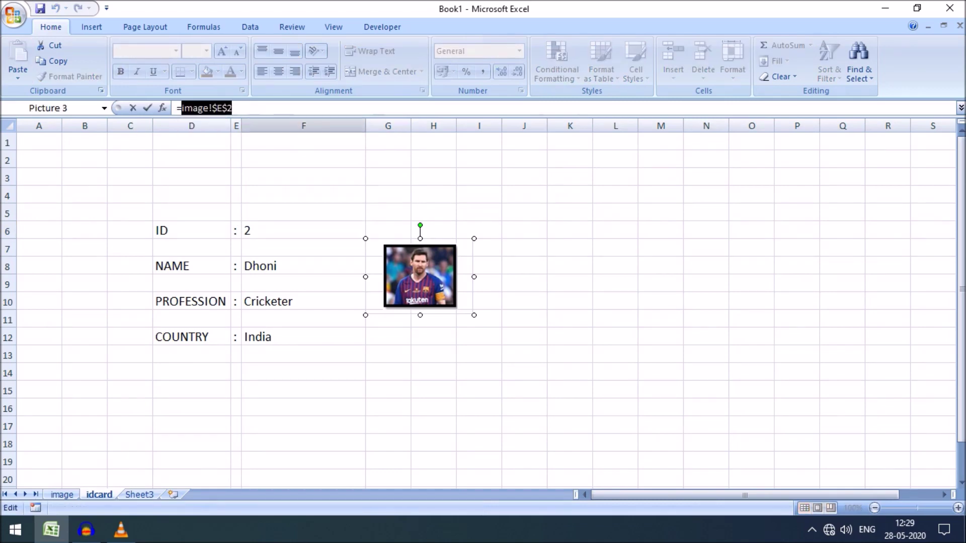
text(=IM)
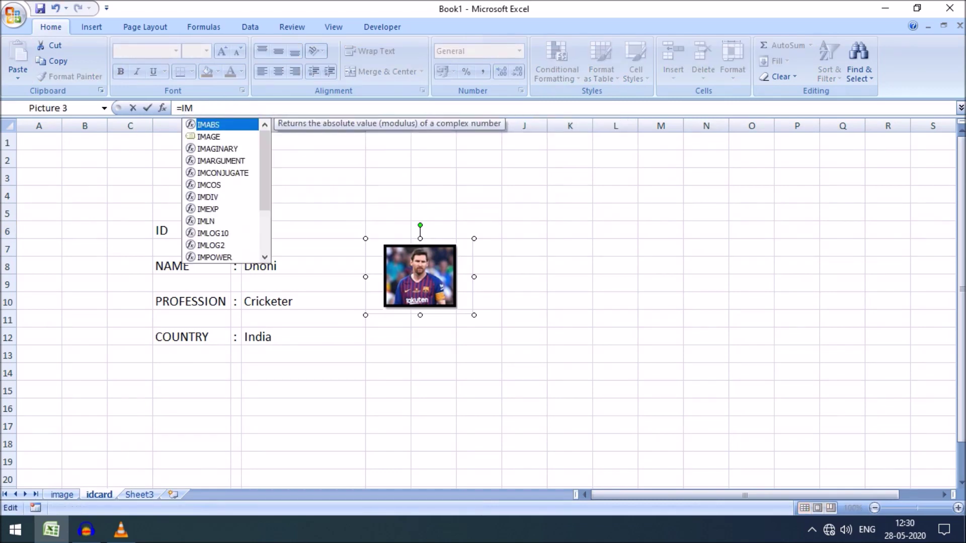
key(Down)
key(Tab)
key(Return)
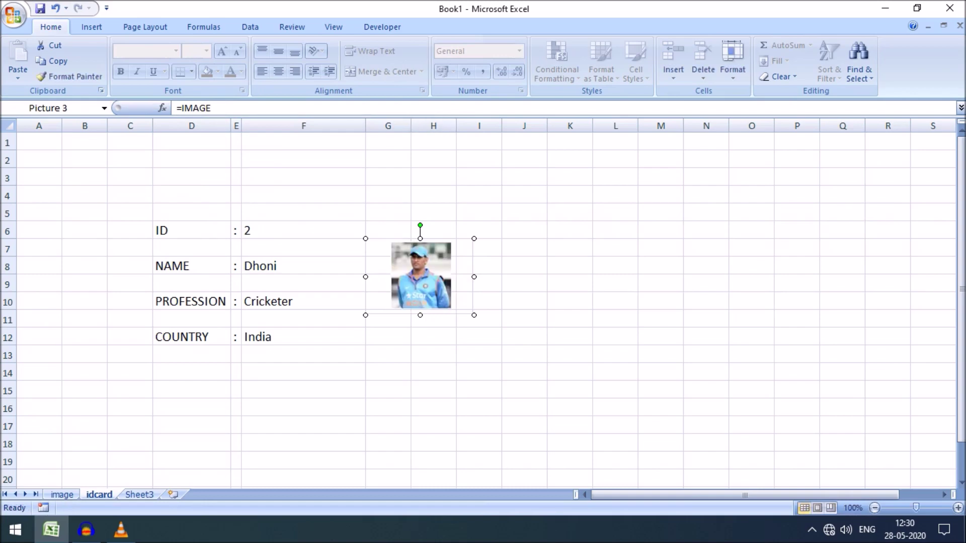
click(304, 355)
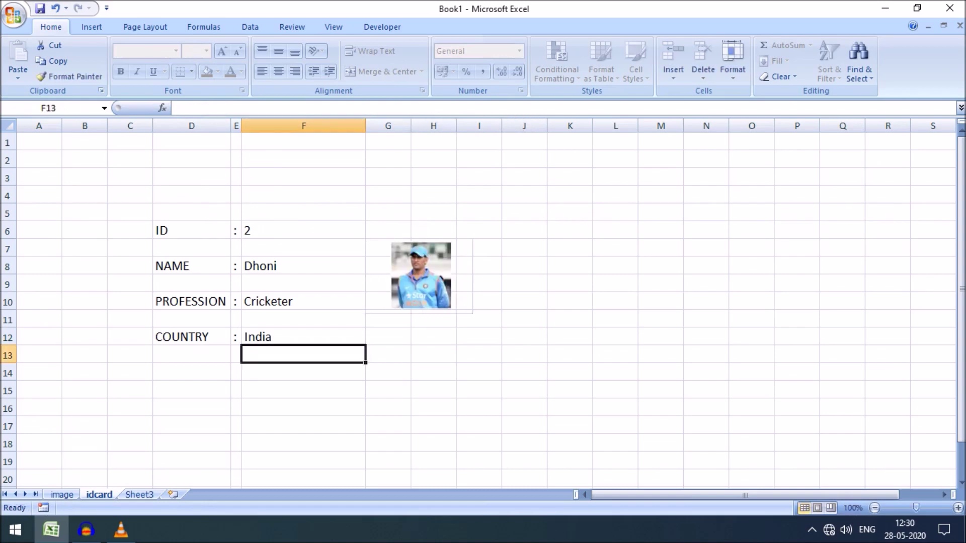
Test the linked photo by changing the ID in cell F6 to 1 and back to 2
click(304, 229)
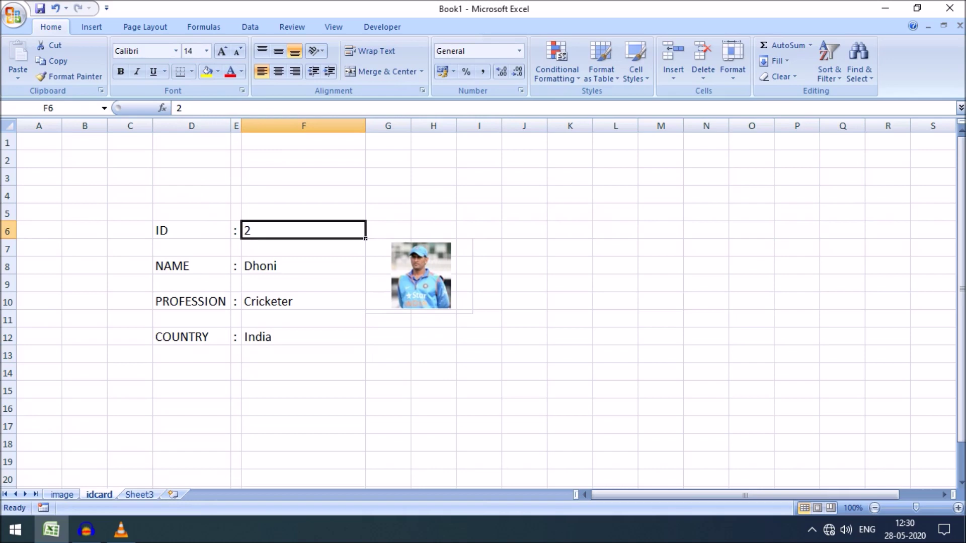
text(1)
key(Return)
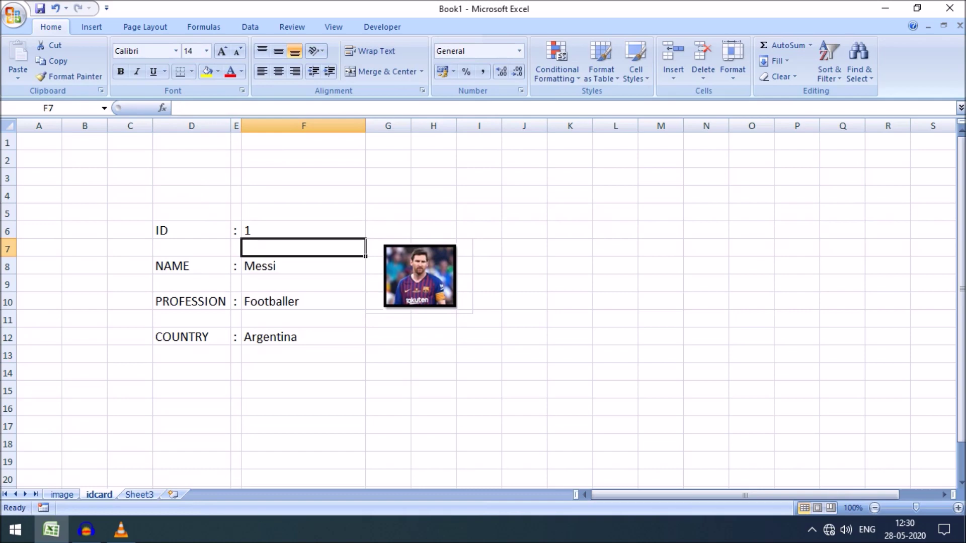
click(304, 230)
text(2)
key(Return)
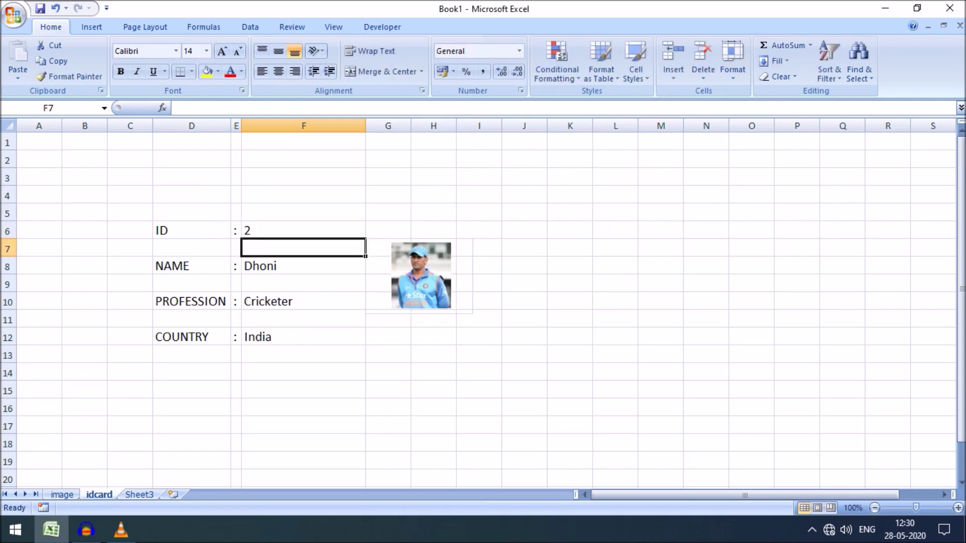
Move the linked photo slightly down and to the right beside the card details, and deselect it
click(421, 276)
drag(421, 276, 427, 286)
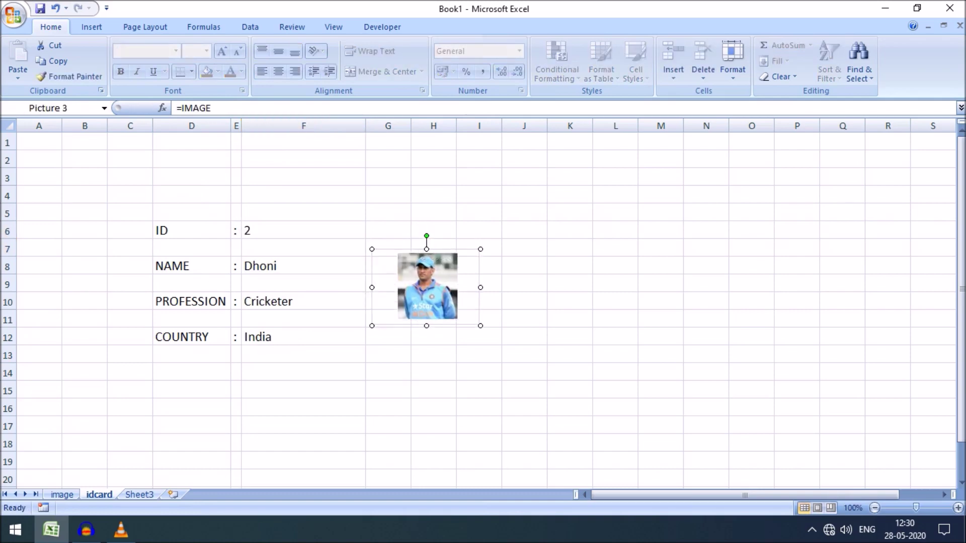
click(432, 336)
click(427, 292)
click(303, 372)
click(427, 287)
click(303, 354)
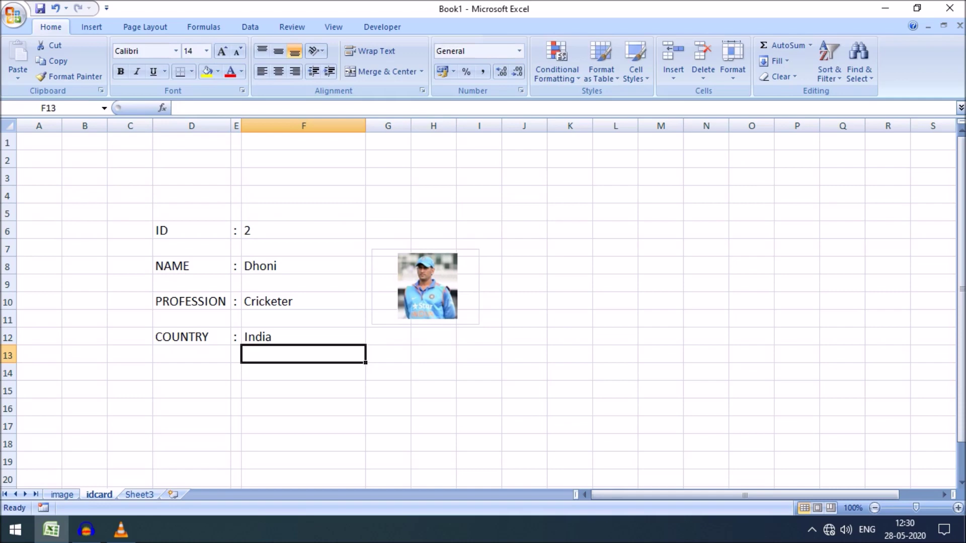
Set the ID in cell F6 of the idcard sheet to 1
click(303, 231)
text(1)
key(Return)
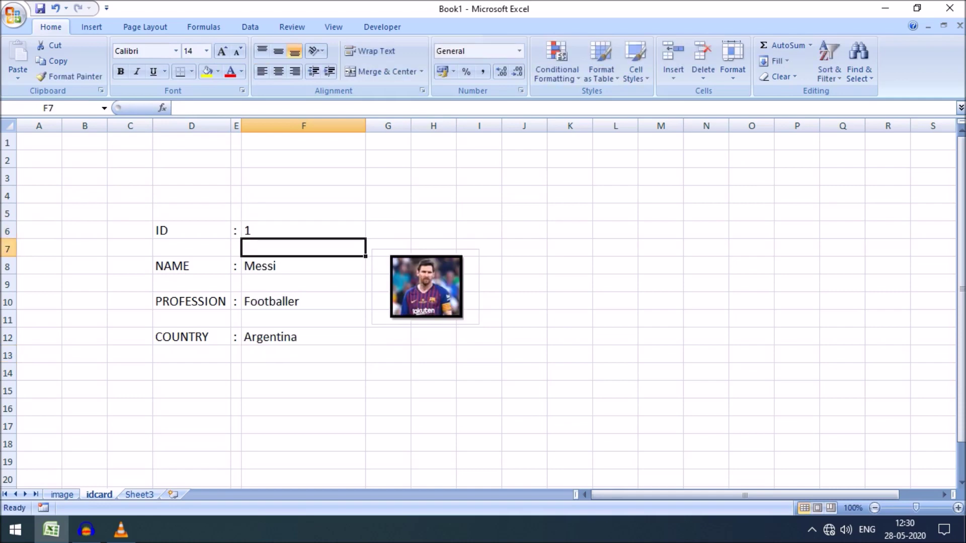
click(304, 230)
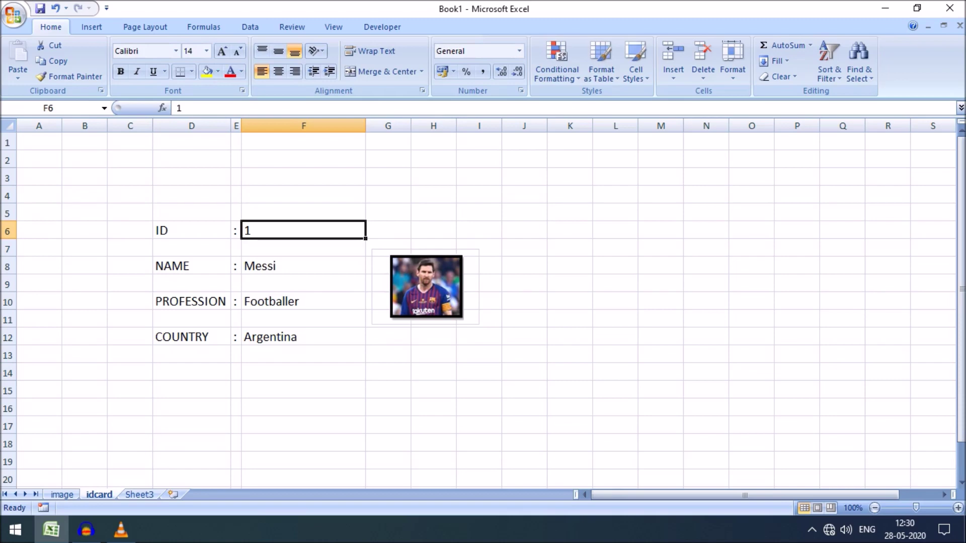
click(303, 355)
click(304, 212)
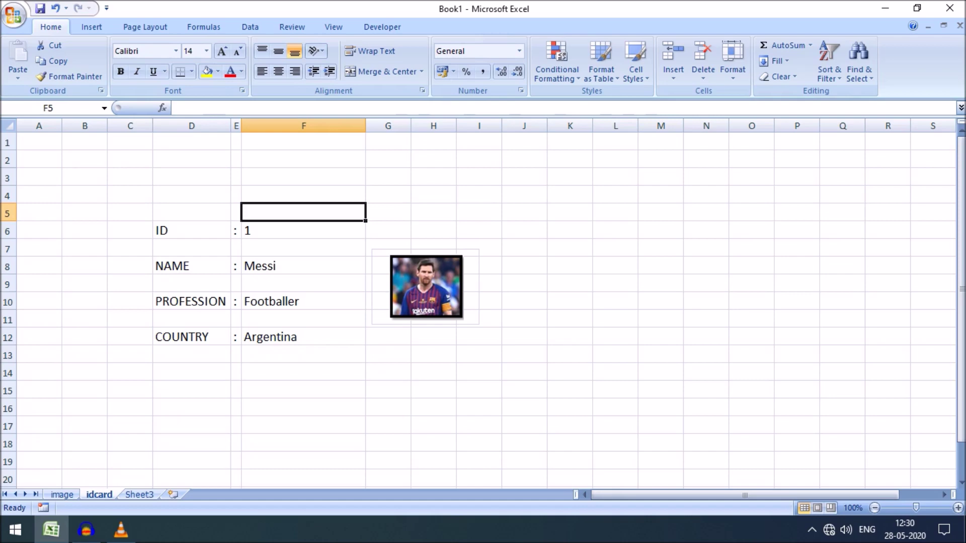
Check the ID card's print preview and return to the worksheet
click(14, 15)
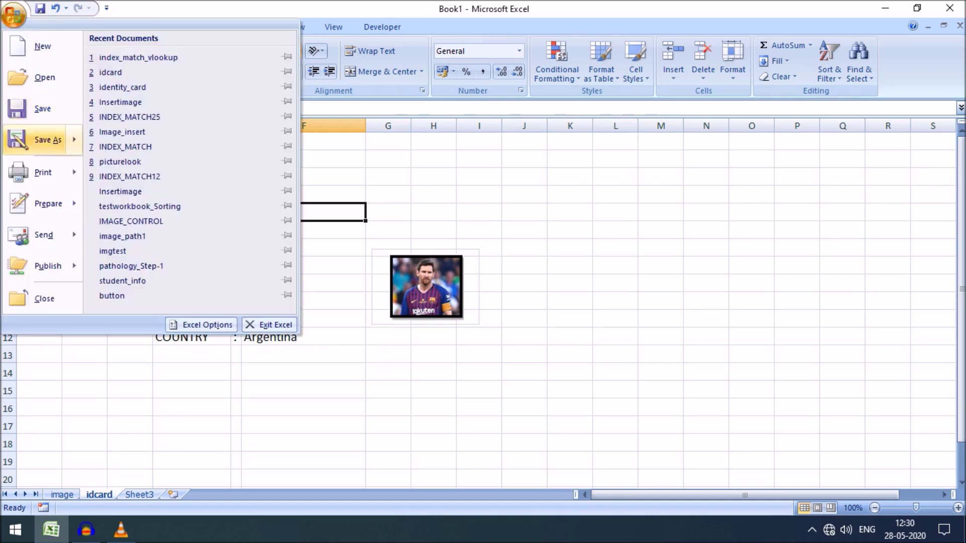
mouse_move(43, 172)
click(141, 137)
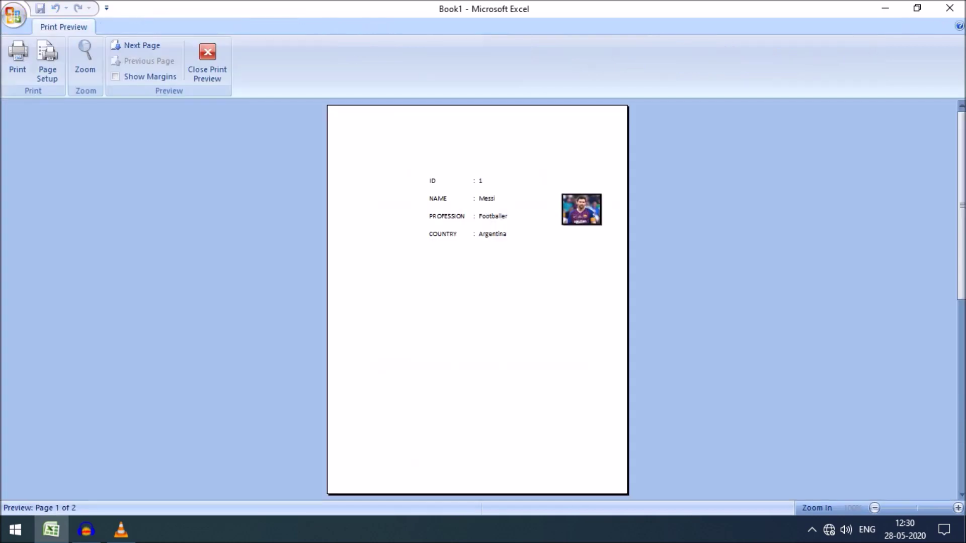
click(207, 60)
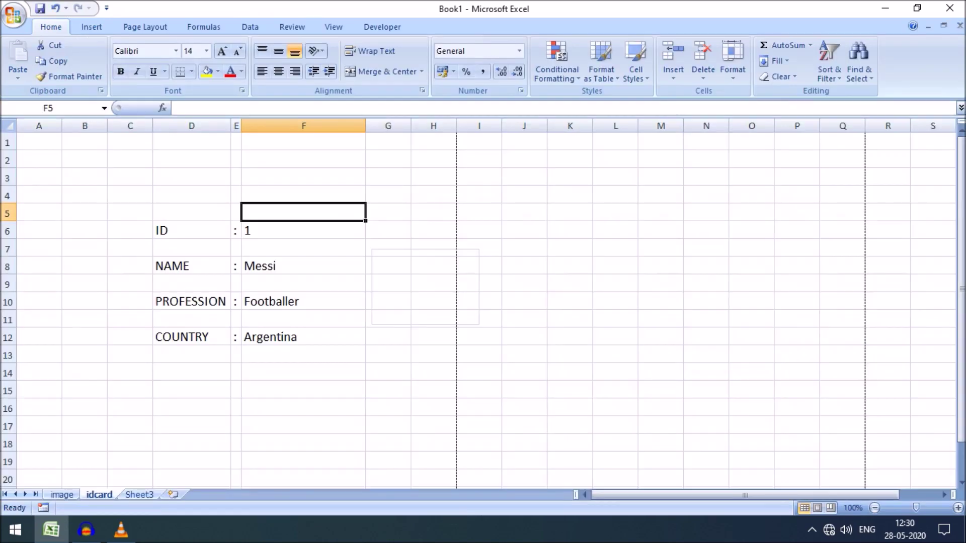
Increase the font size of column E on the image sheet to 16
click(62, 495)
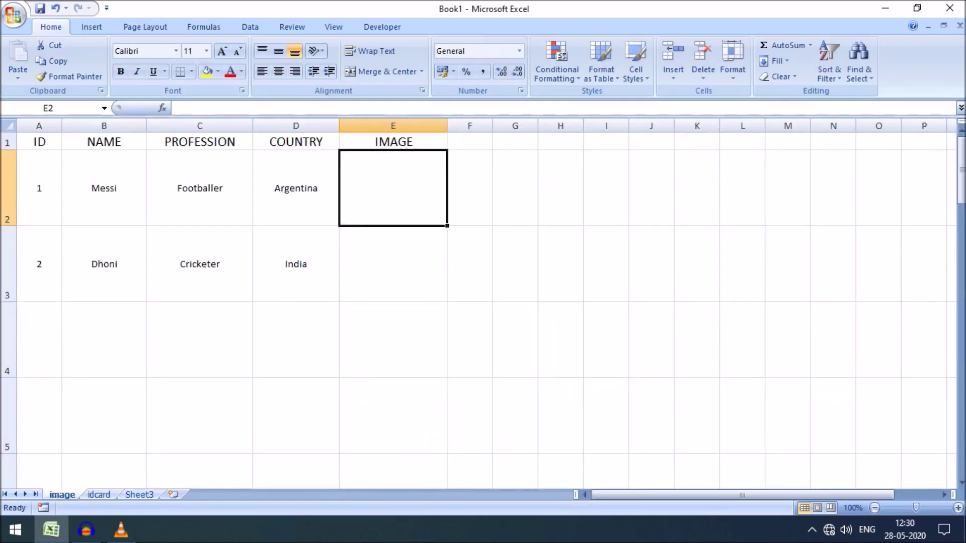
click(393, 126)
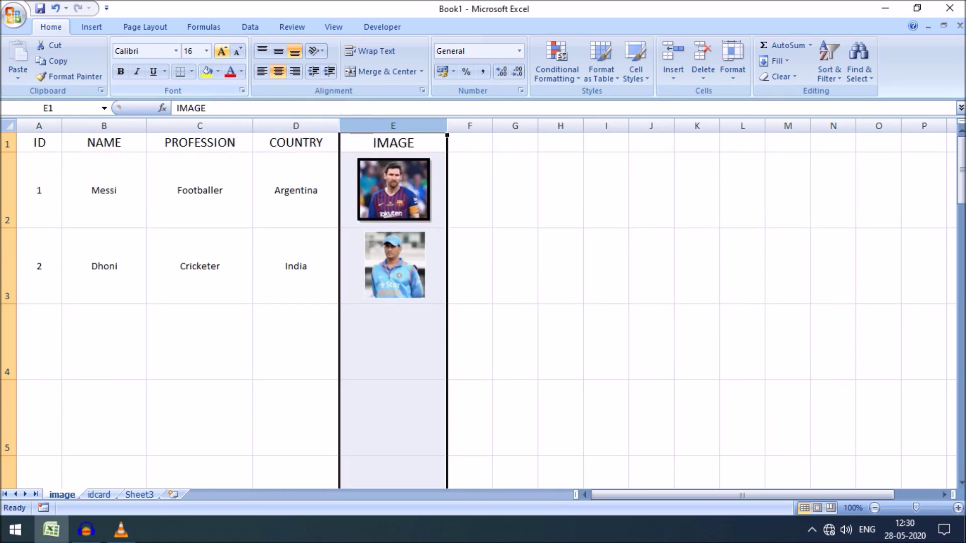
click(515, 266)
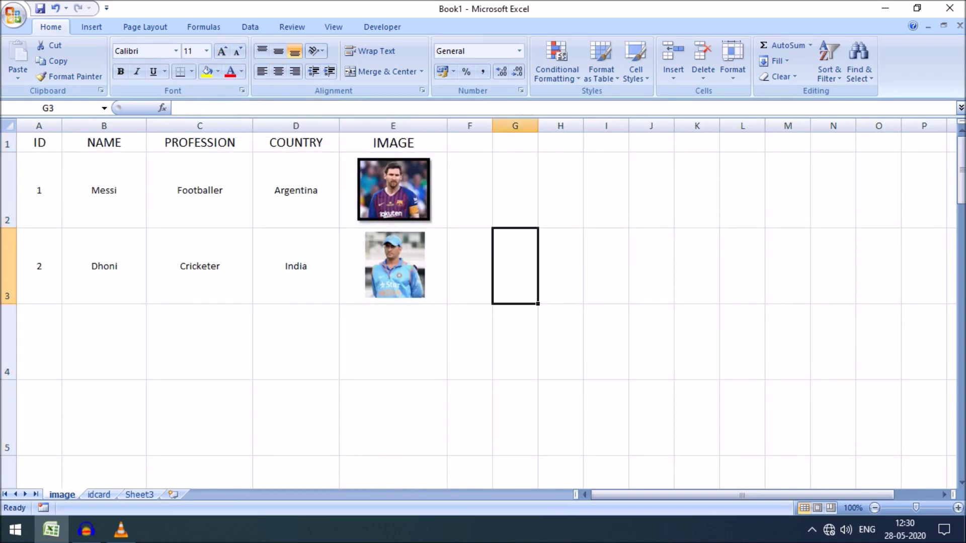
On the idcard sheet, move the linked photo closer to the card details so it overlaps the edge of column F, and deselect it
click(99, 495)
click(303, 426)
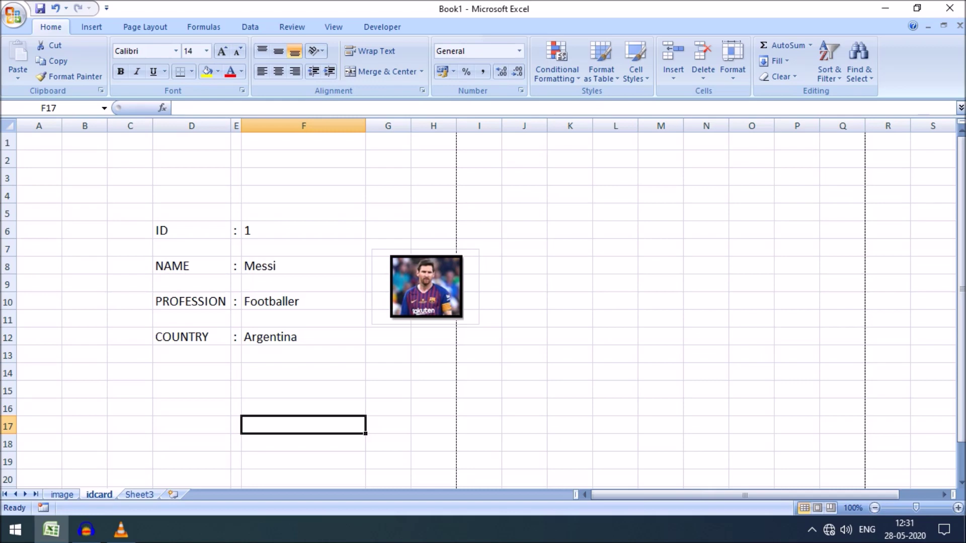
drag(425, 286, 379, 279)
click(387, 372)
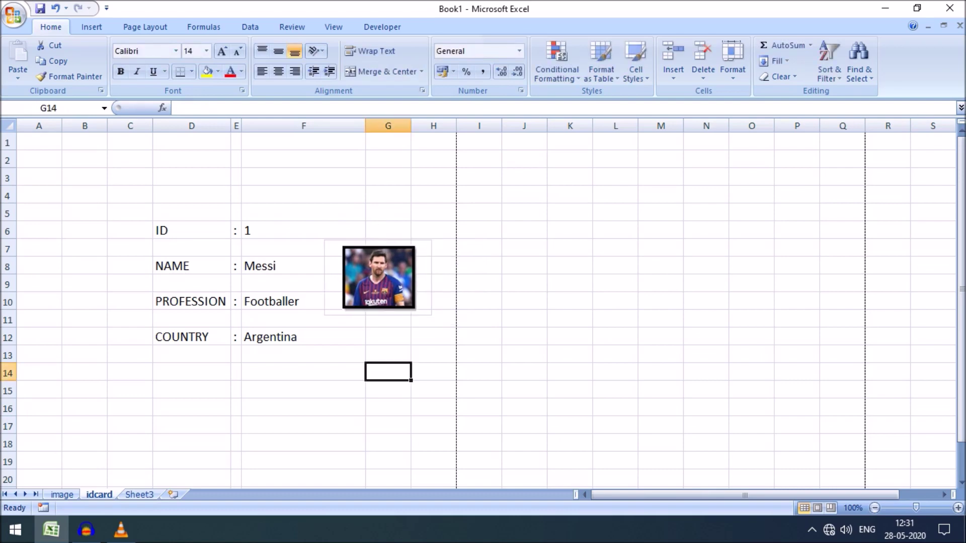
click(378, 278)
click(388, 354)
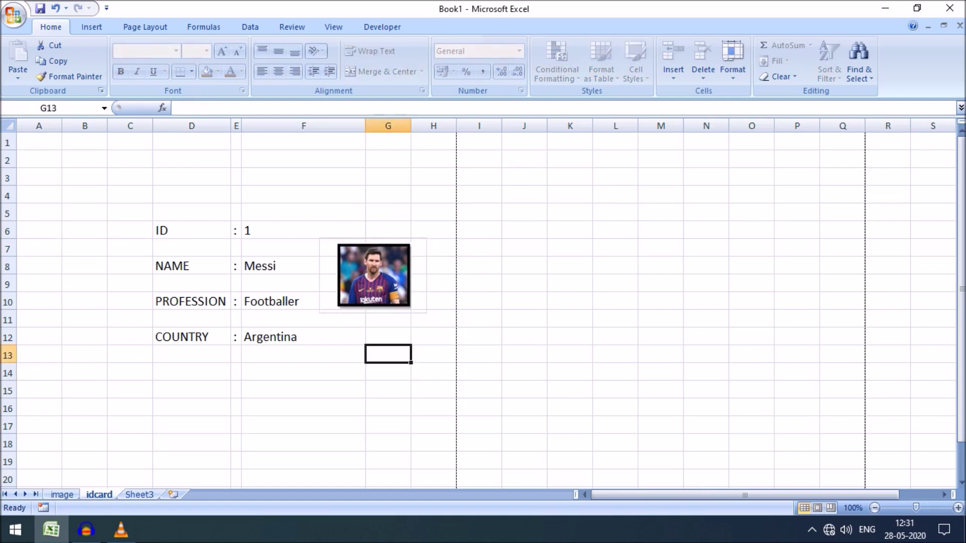
click(303, 372)
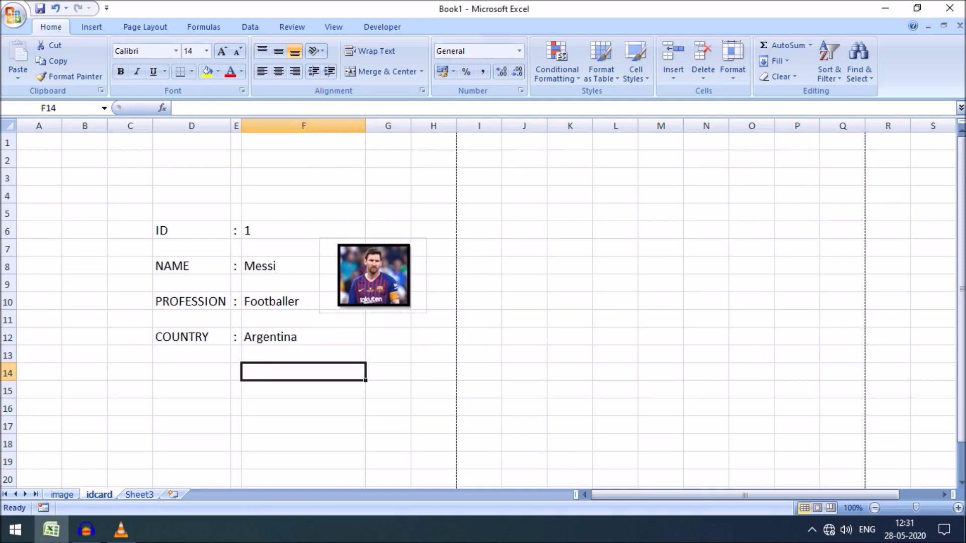
click(387, 354)
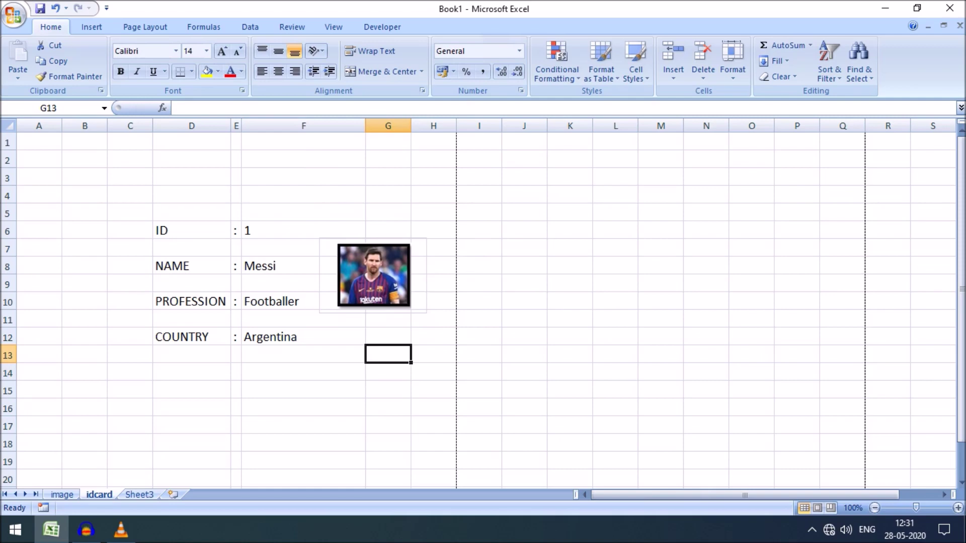
click(191, 213)
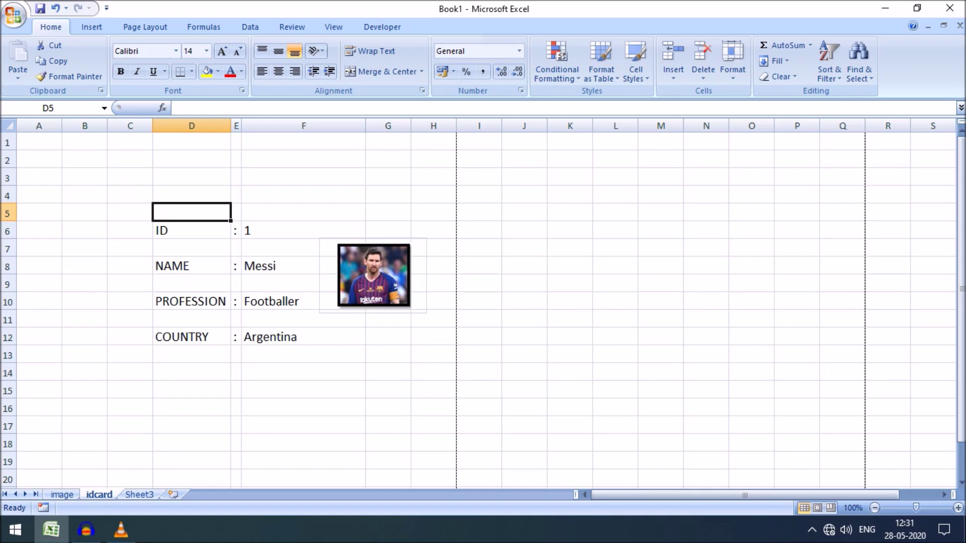
click(130, 213)
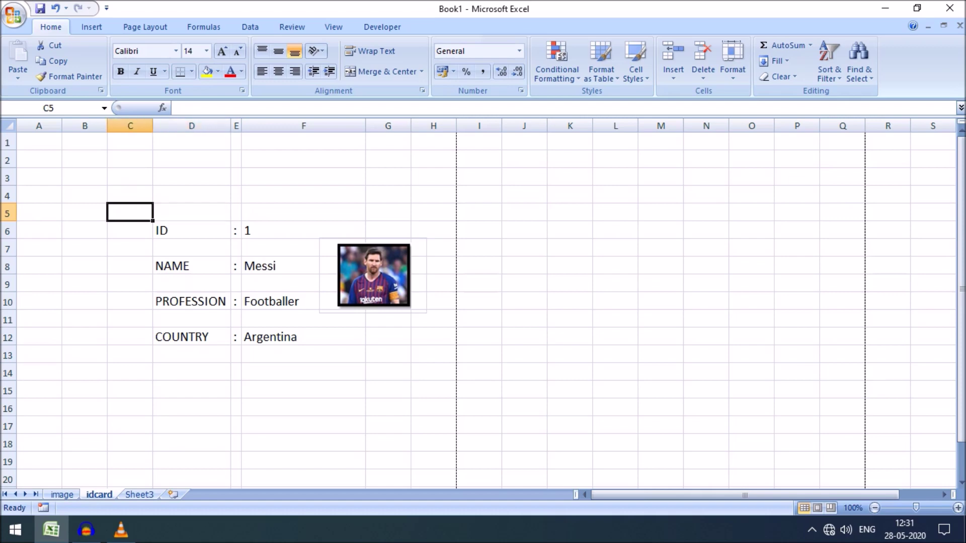
click(304, 319)
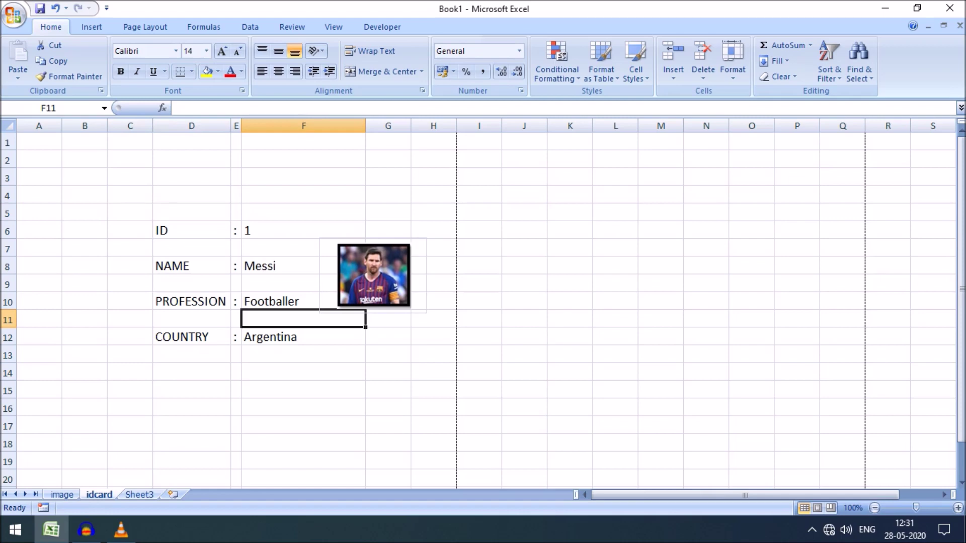
drag(192, 212, 434, 212)
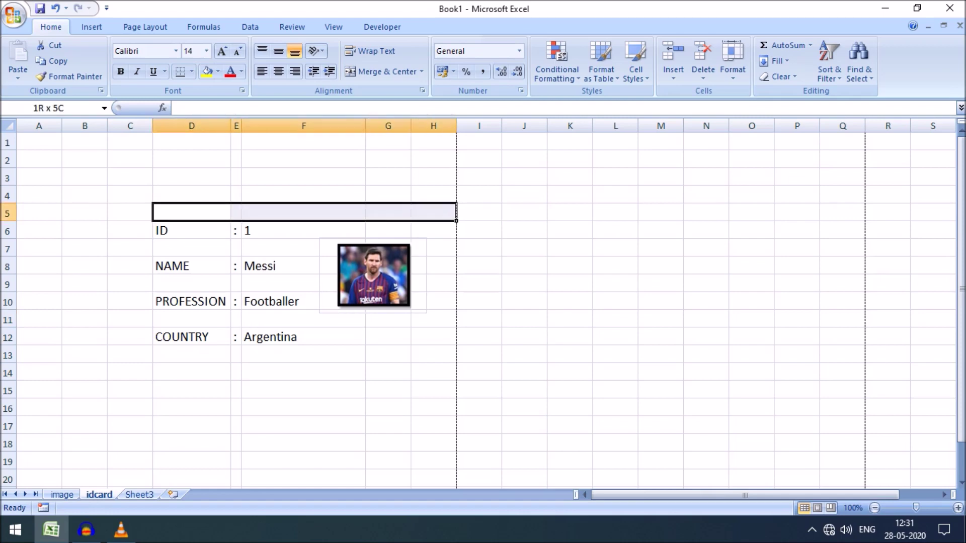
click(85, 212)
Delete the empty columns A and B from the idcard sheet, and slightly widen the empty column before the field labels
drag(38, 125, 101, 126)
right_click(101, 126)
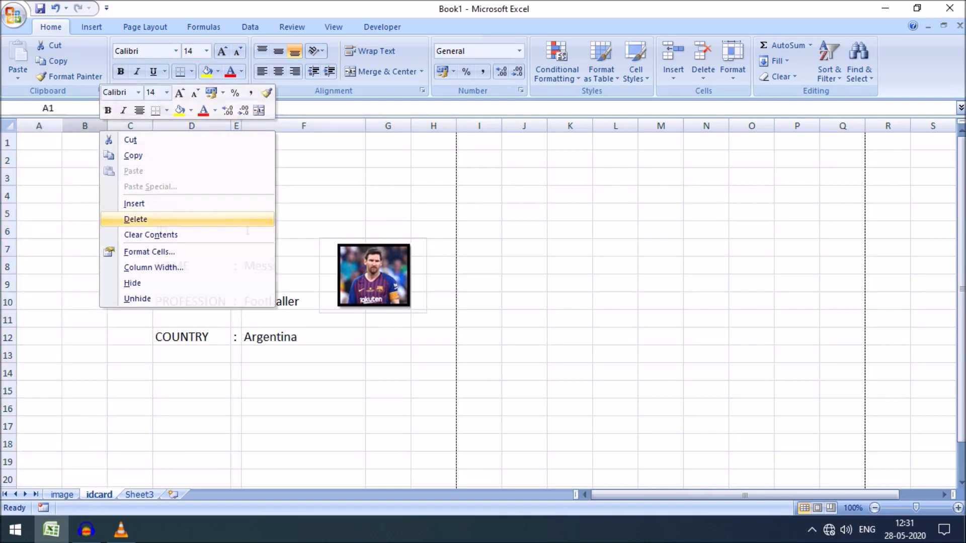
click(136, 219)
click(212, 355)
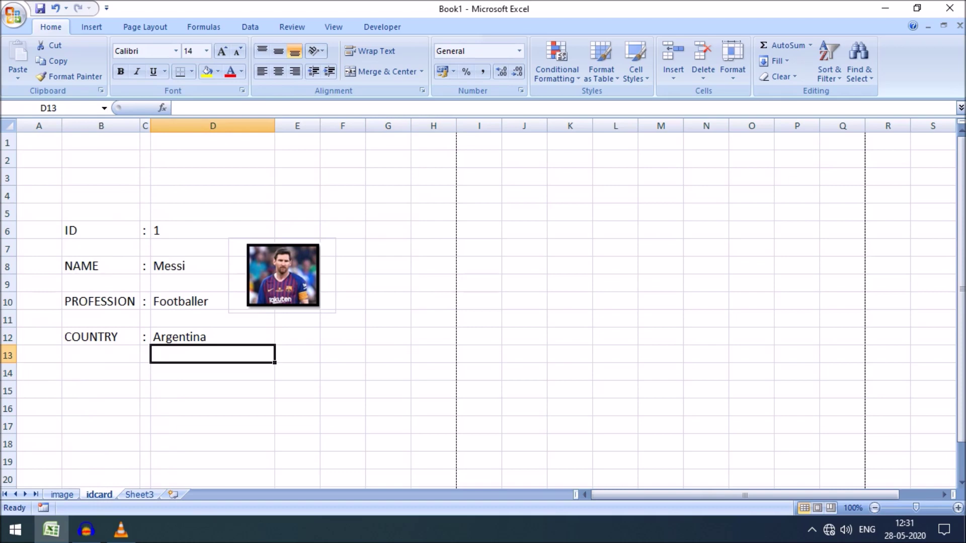
drag(61, 126, 76, 126)
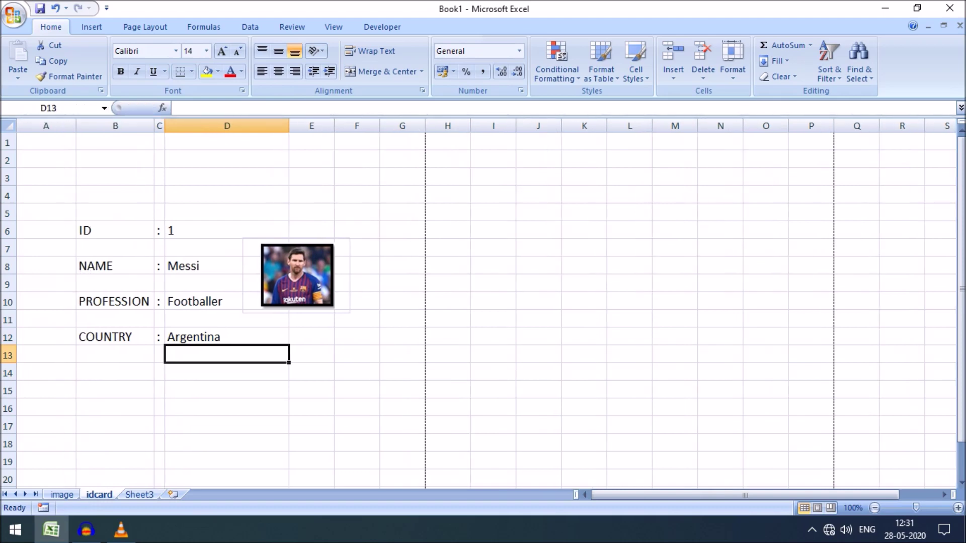
click(226, 390)
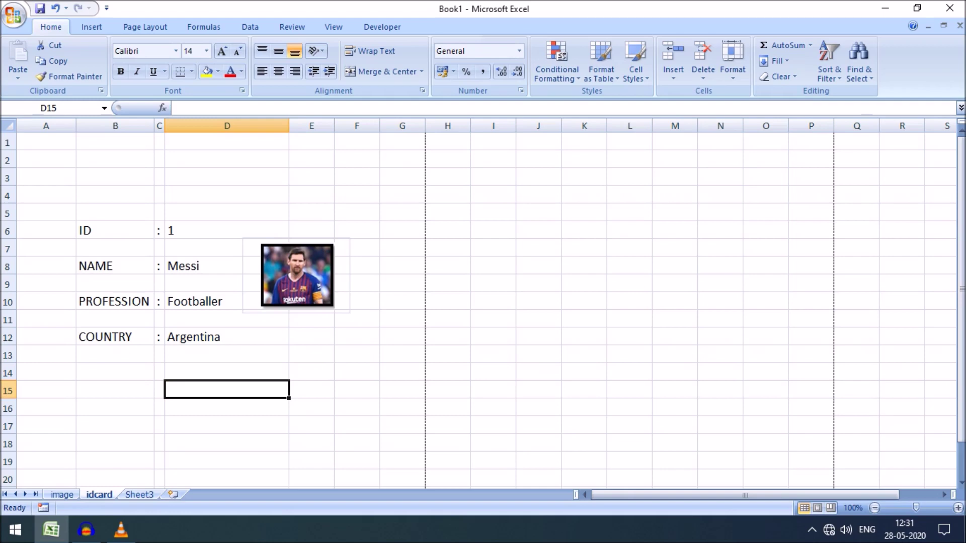
Set the ID in cell D6 to 2 and nudge the linked photo slightly to the right
click(226, 231)
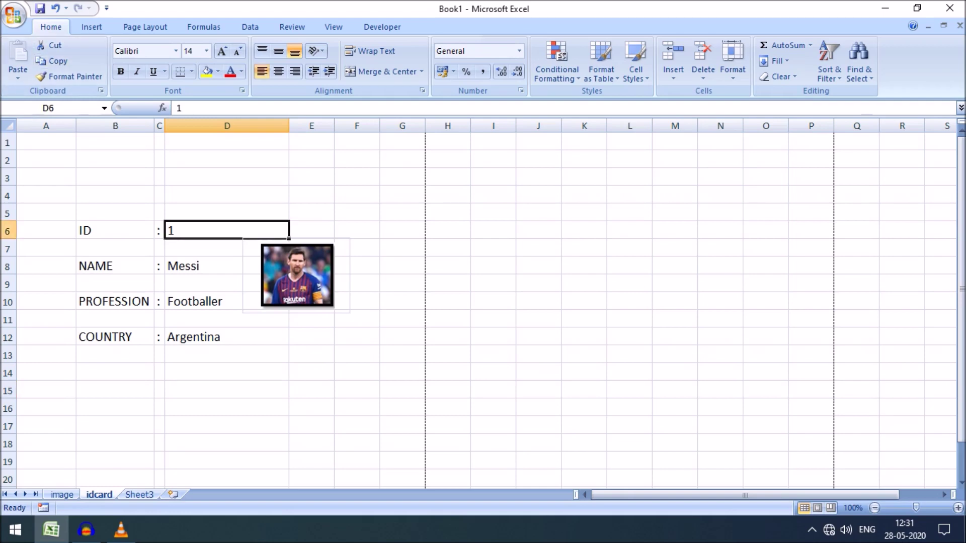
text(2)
key(Return)
key(Return)
click(311, 337)
drag(298, 277, 304, 279)
click(226, 337)
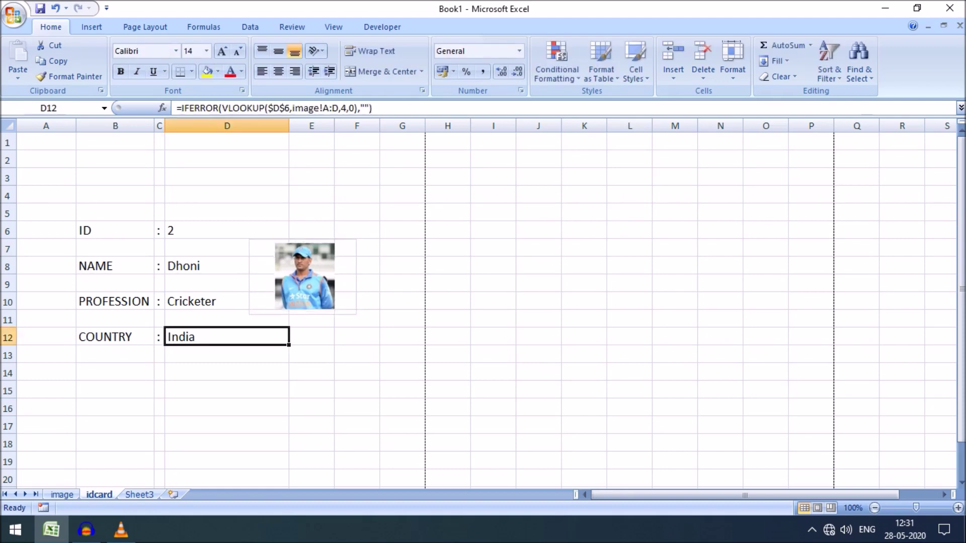
Set the ID in cell D6 to 1 and nudge the linked photo slightly right and down
click(226, 230)
text(1)
key(Return)
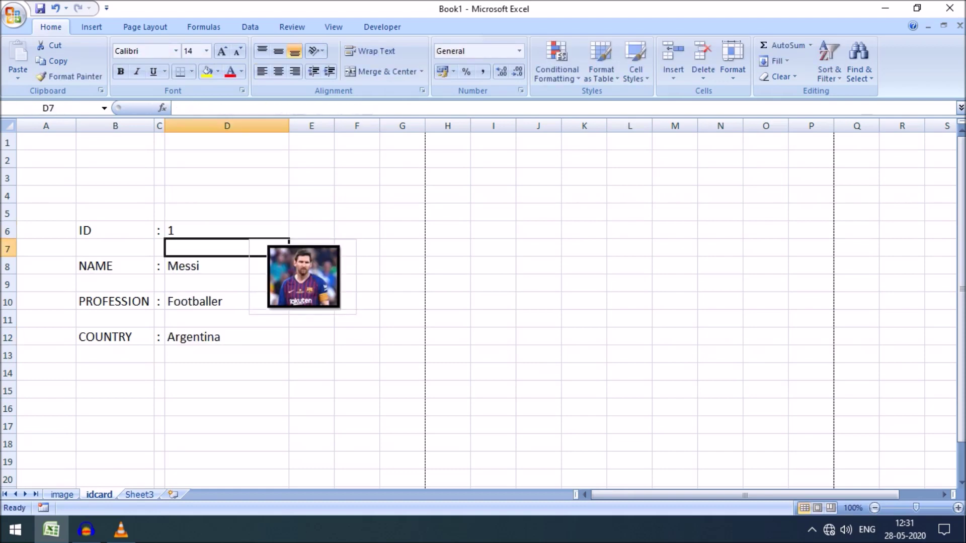
click(227, 355)
drag(303, 277, 310, 280)
click(311, 336)
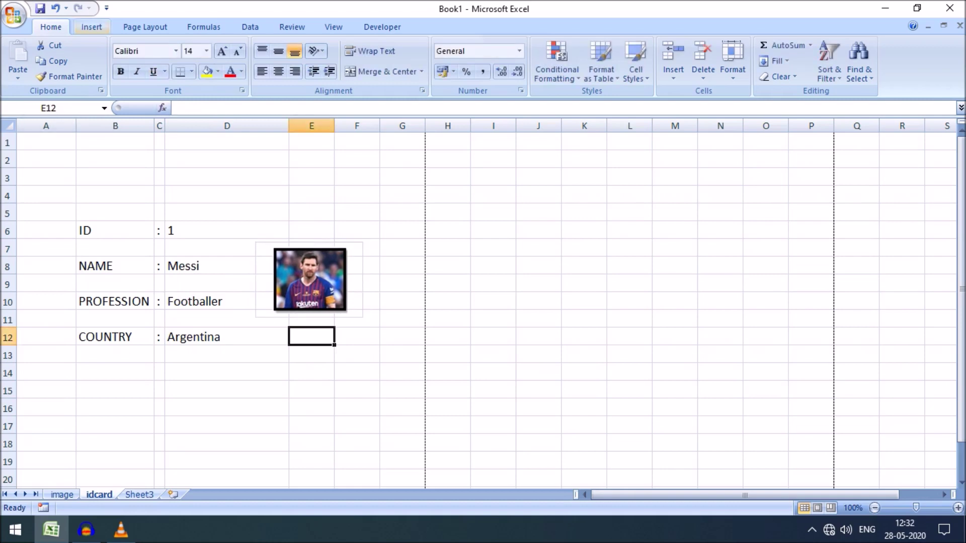
Draw a rectangle about 11.62 cm wide and 5.87 cm high covering all the card details and the photo
click(91, 27)
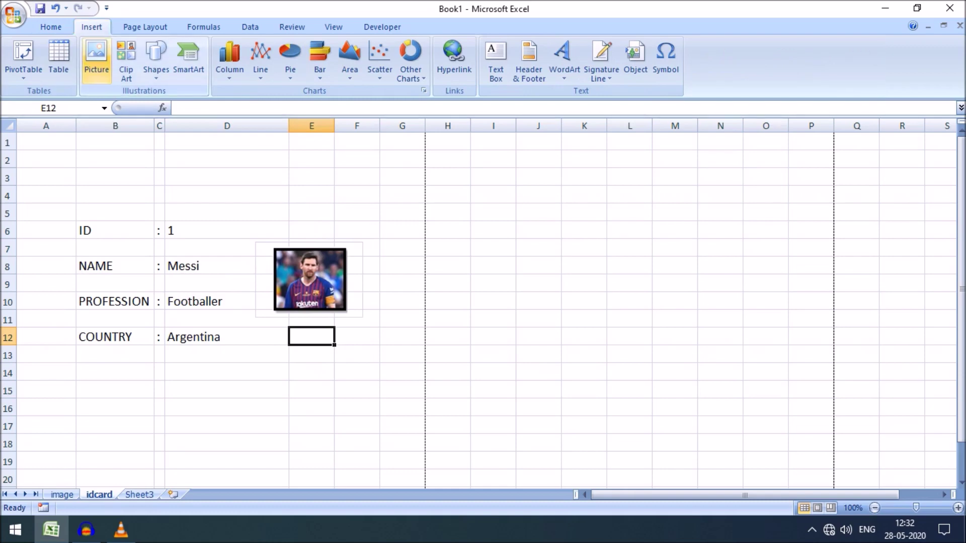
click(156, 65)
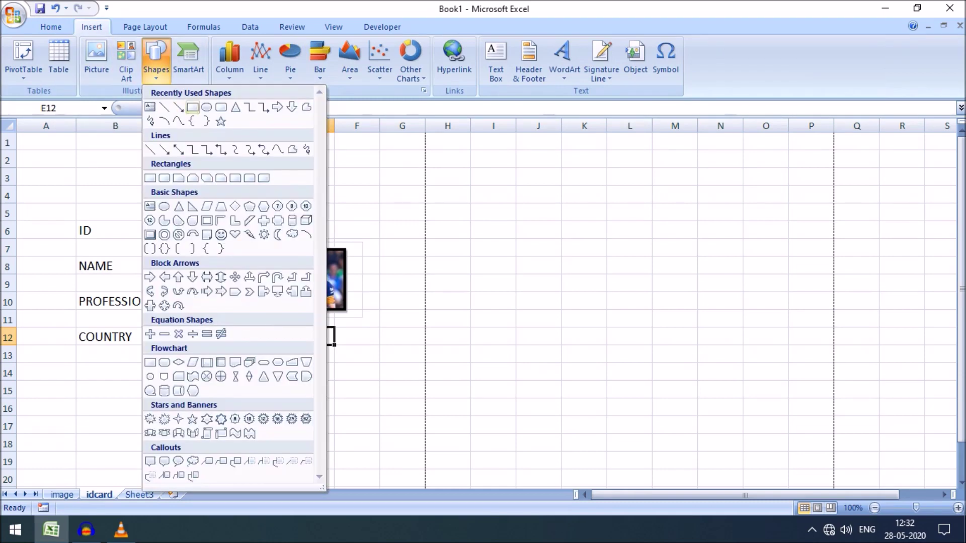
click(193, 107)
mouse_move(66, 202)
mouse_down()
mouse_move(91, 251)
mouse_move(198, 352)
mouse_move(379, 362)
mouse_up()
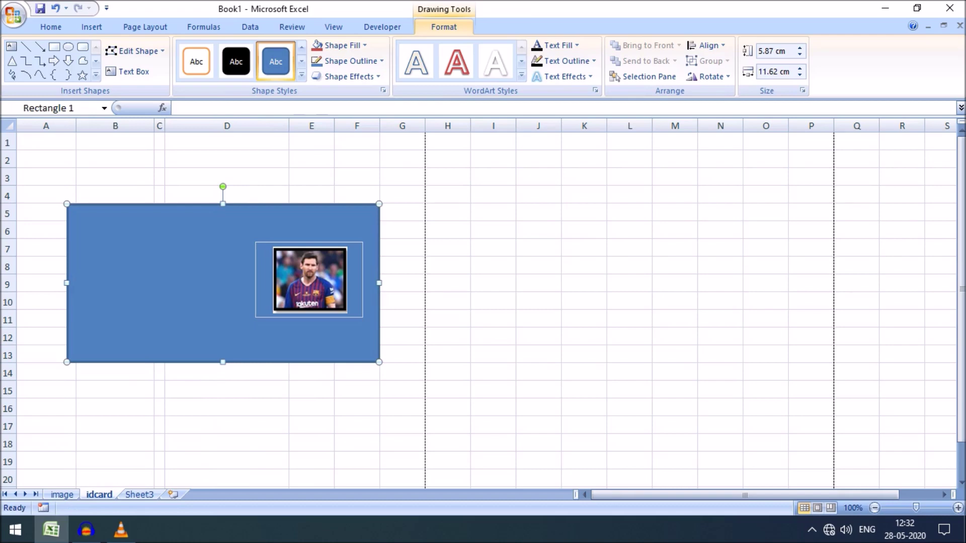
right_click(175, 262)
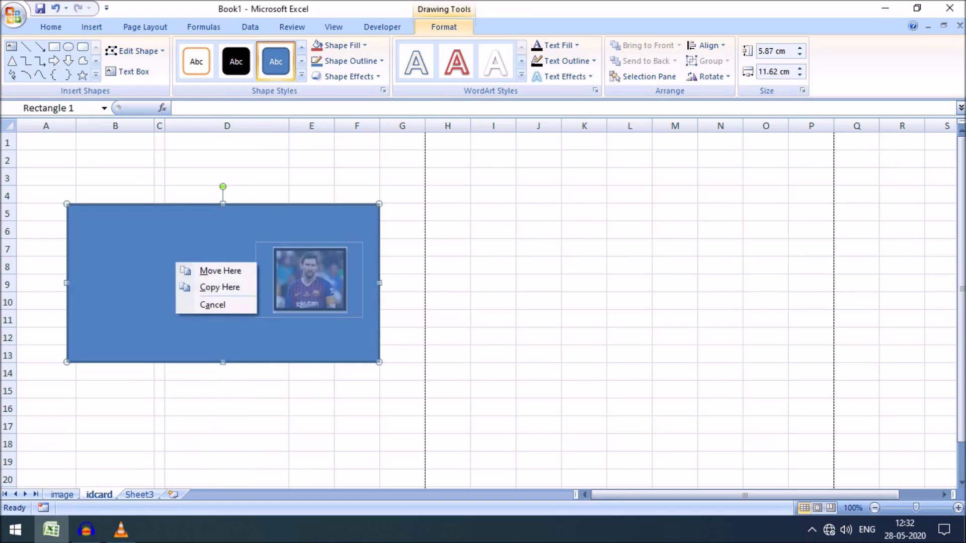
click(212, 391)
Set the card rectangle's fill to No fill
right_click(156, 266)
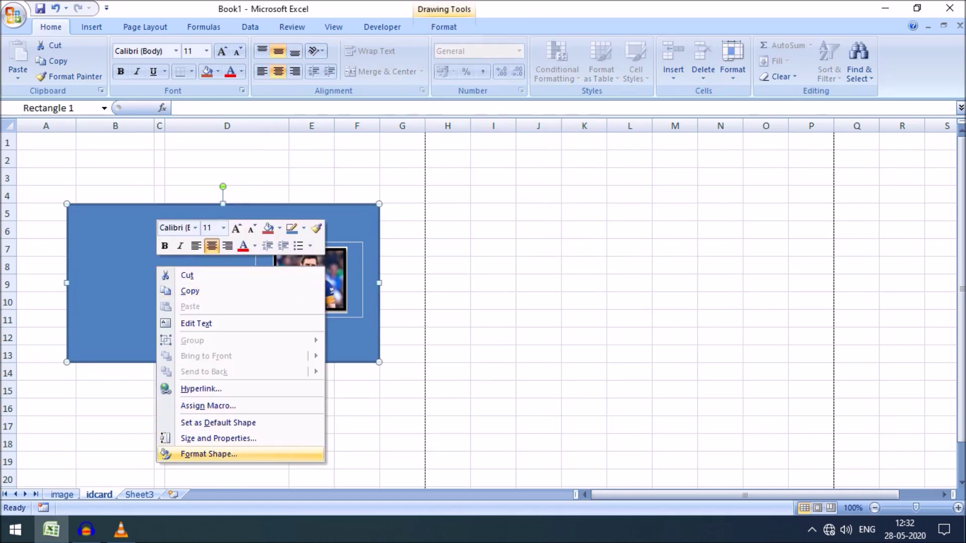
click(209, 454)
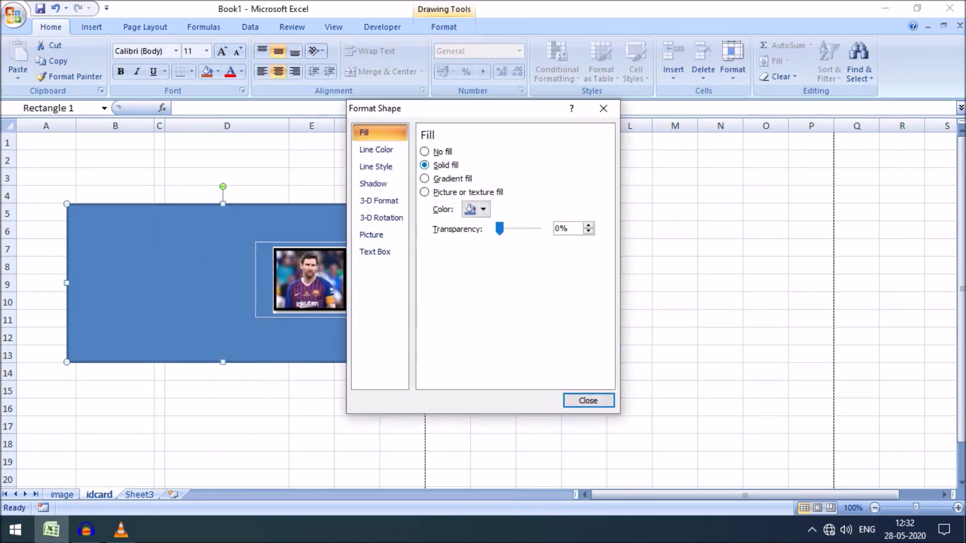
click(425, 151)
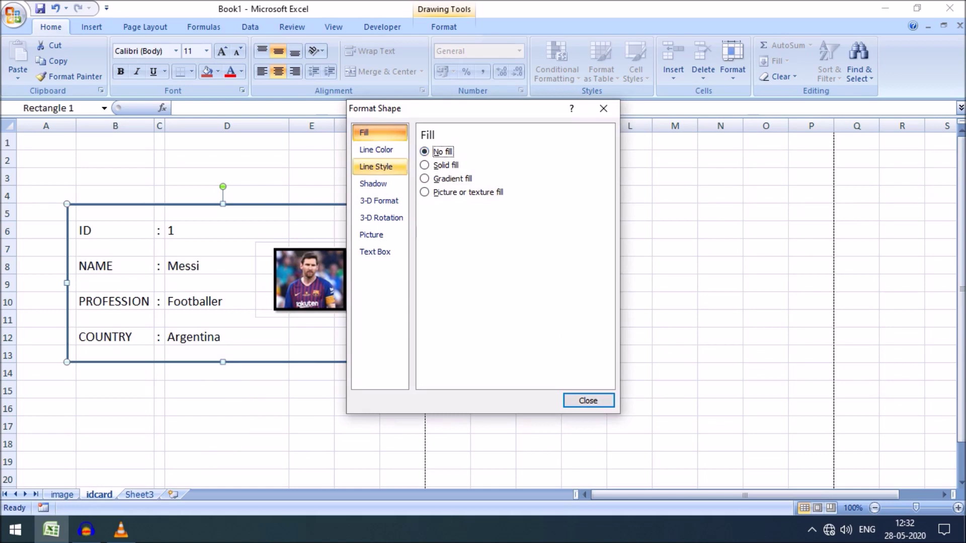
Set the rectangle's outline width to 5.5 pt and give it the third compound line type
click(376, 166)
click(528, 148)
click(528, 148)
click(527, 148)
click(527, 148)
click(528, 148)
click(527, 148)
click(528, 148)
click(528, 147)
key(Up)
key(Up)
key(Up)
key(Up)
key(Up)
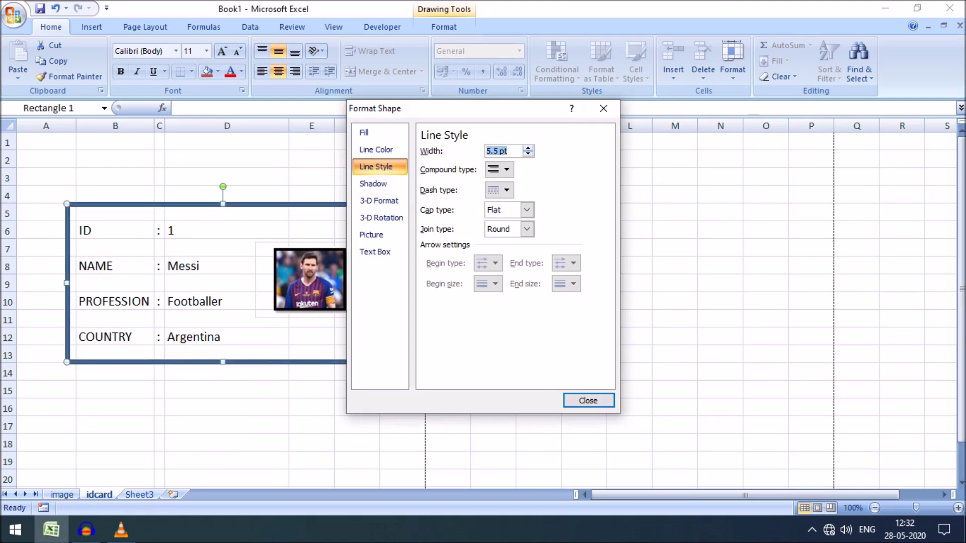
click(499, 170)
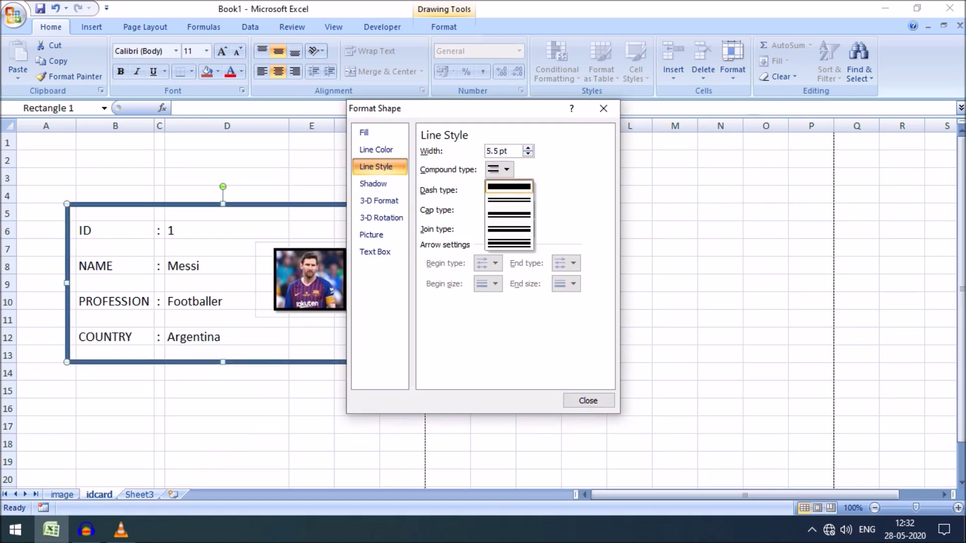
click(509, 215)
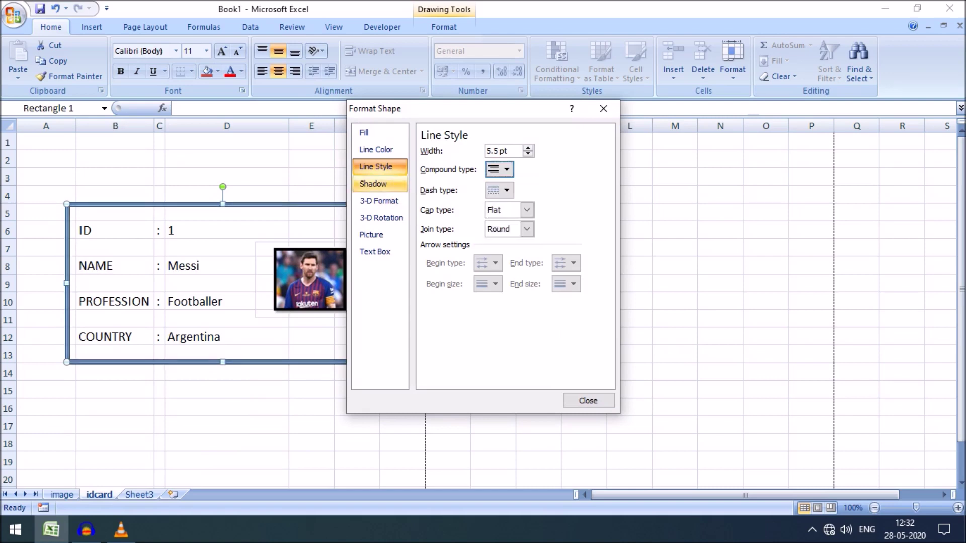
Color the rectangle's outline with the standard red and finish formatting the shape
click(376, 149)
click(476, 195)
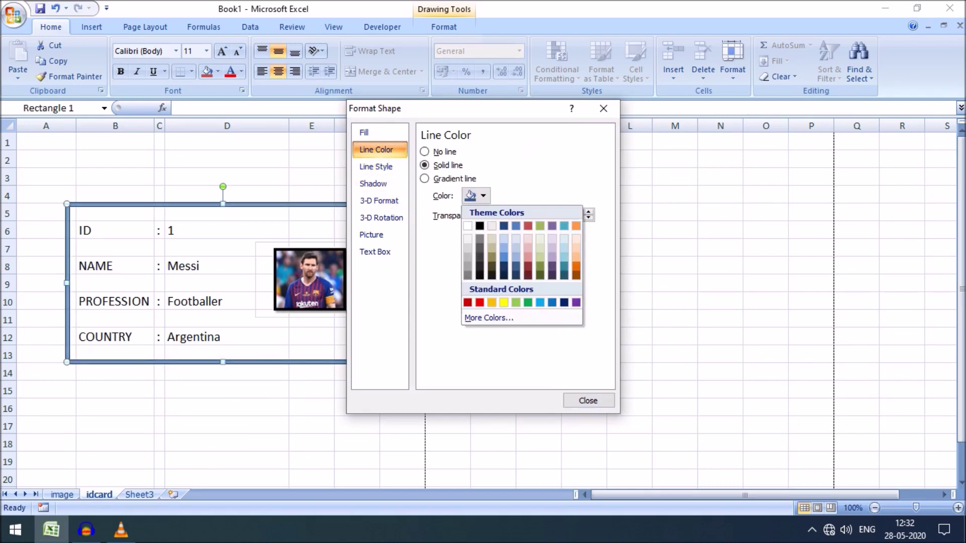
click(480, 302)
click(588, 400)
click(226, 425)
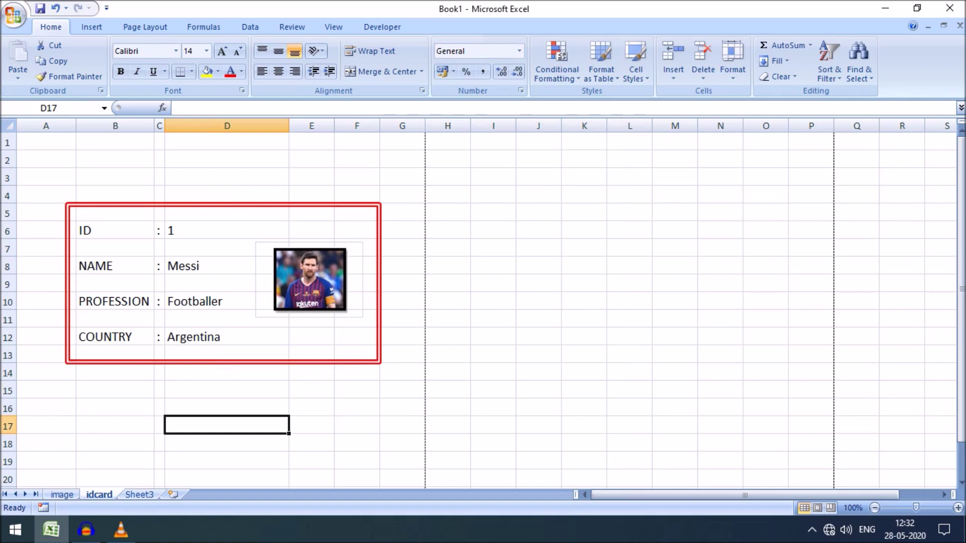
Merge and center cells B5:F5 across the top row inside the card border
click(114, 213)
drag(114, 214, 357, 213)
click(46, 213)
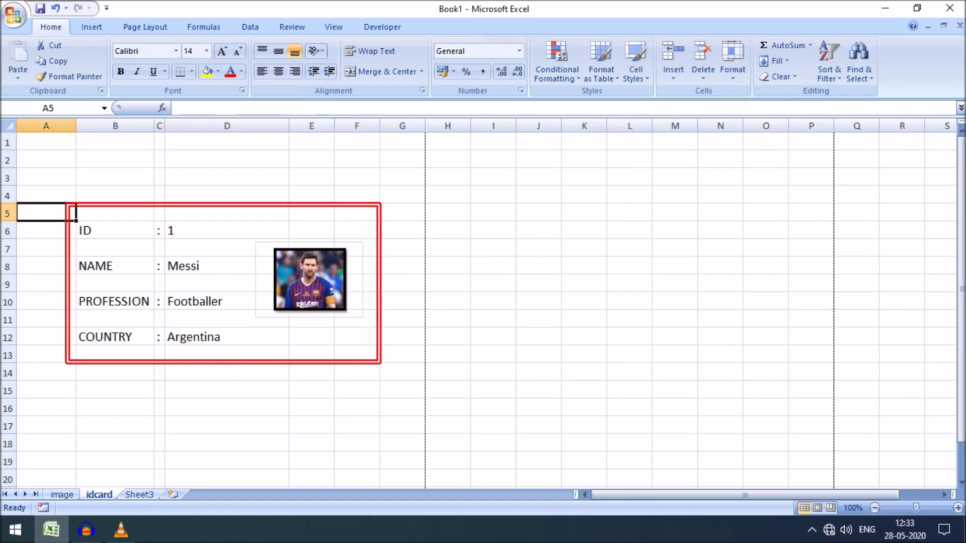
drag(115, 213, 358, 213)
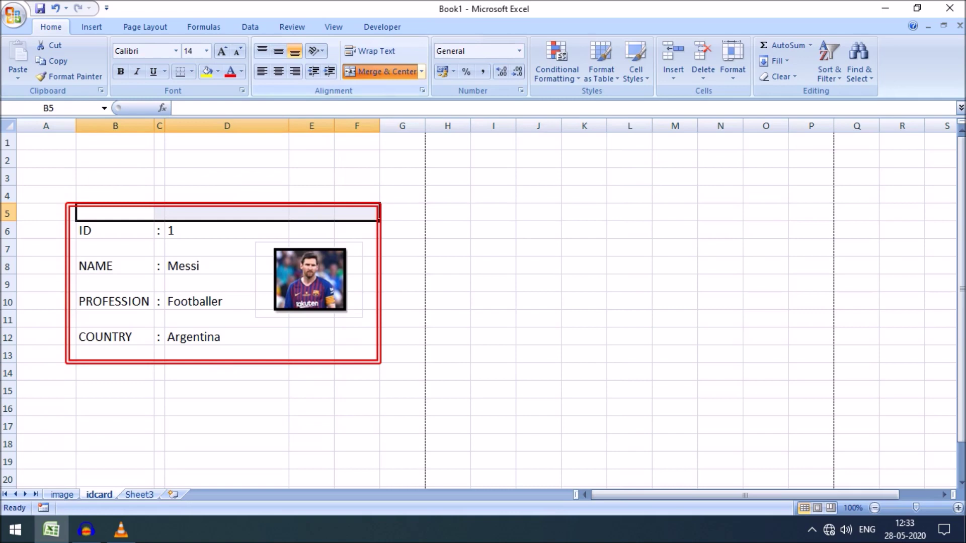
click(381, 71)
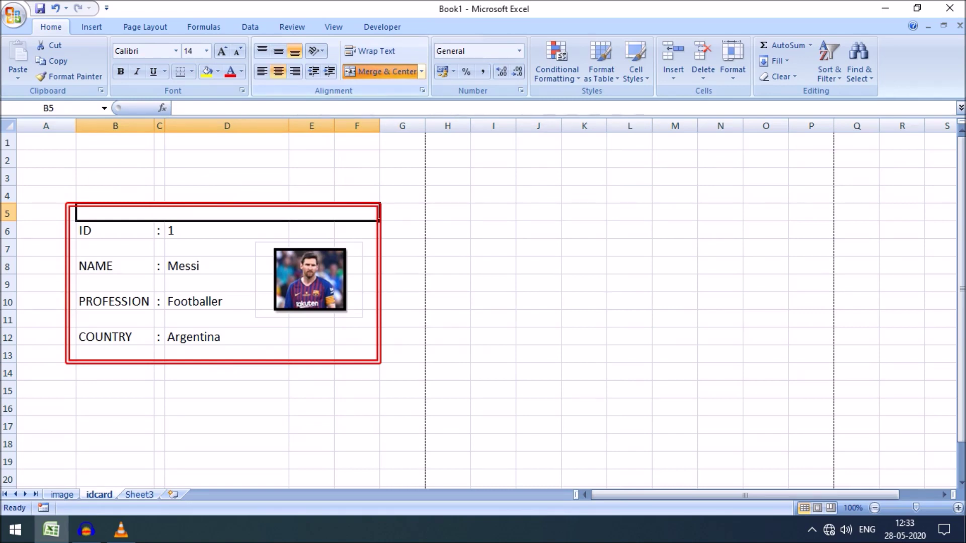
Enter the heading "IDENTITY CARD OF THE CELEBRITY" in the merged cell B5
text(i)
key(BackSpace)
key(BackSpace)
text(IDENTITY)
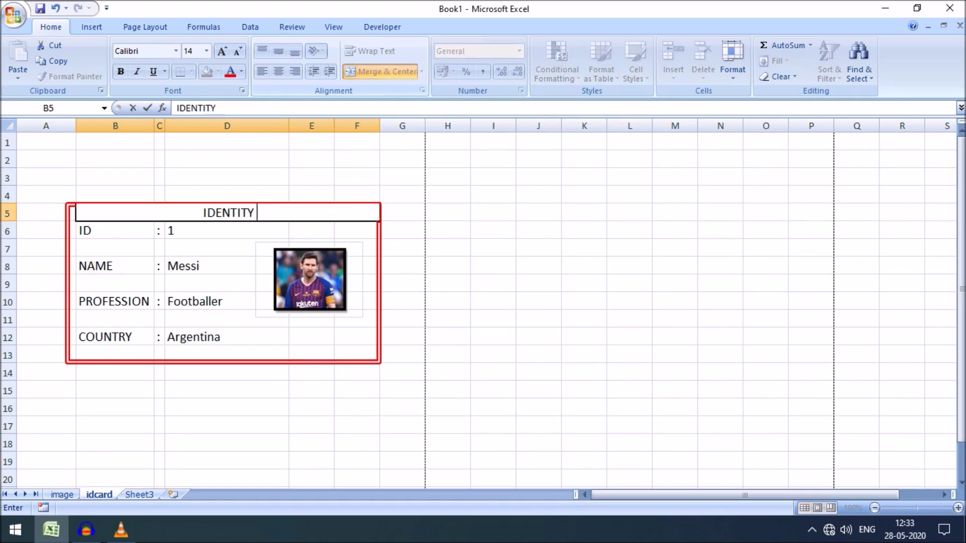
text( CARD OF THE)
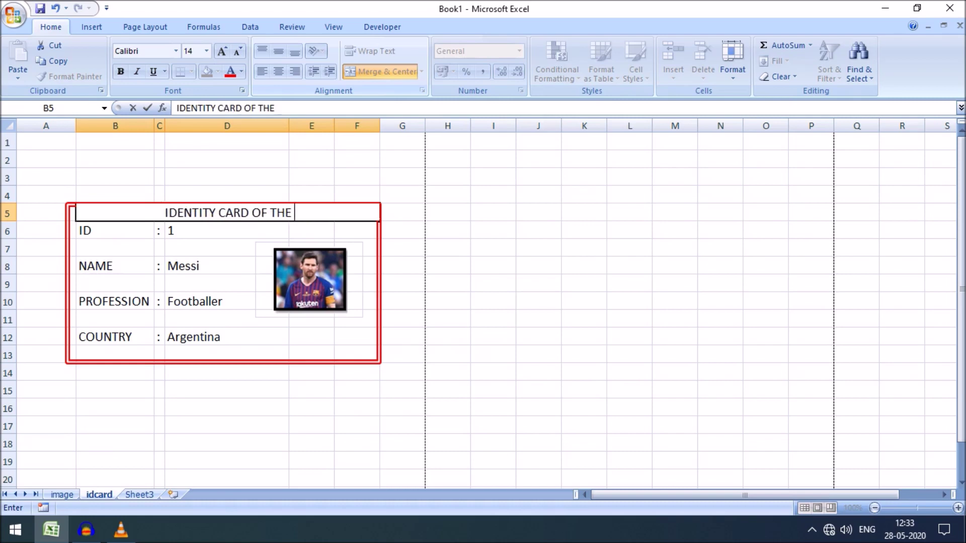
text( CELEBRITY)
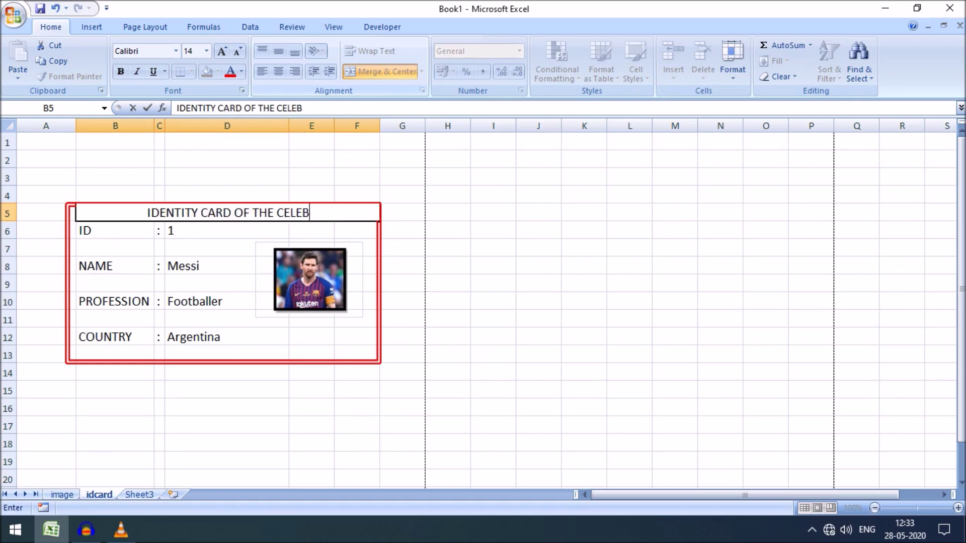
click(357, 159)
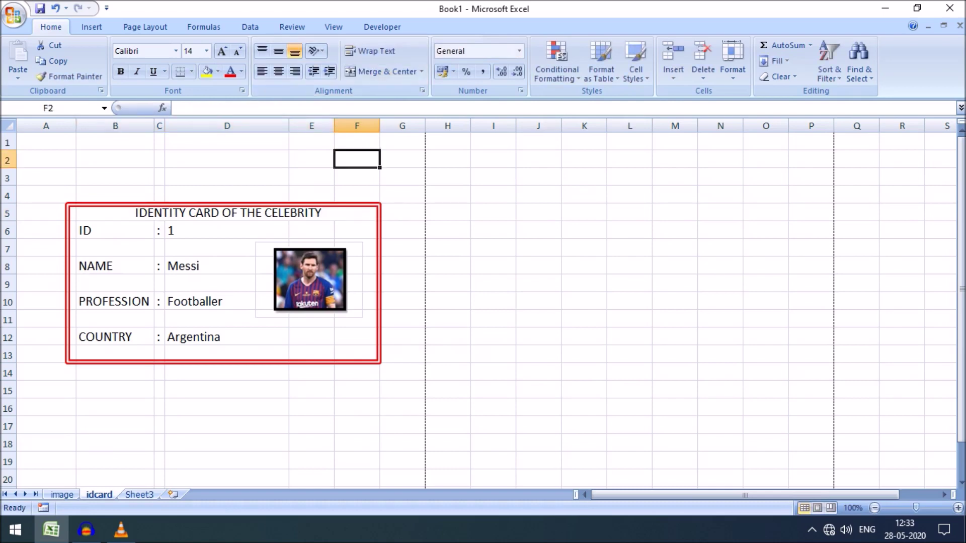
Underline the card's heading text in the merged cell B5
click(226, 213)
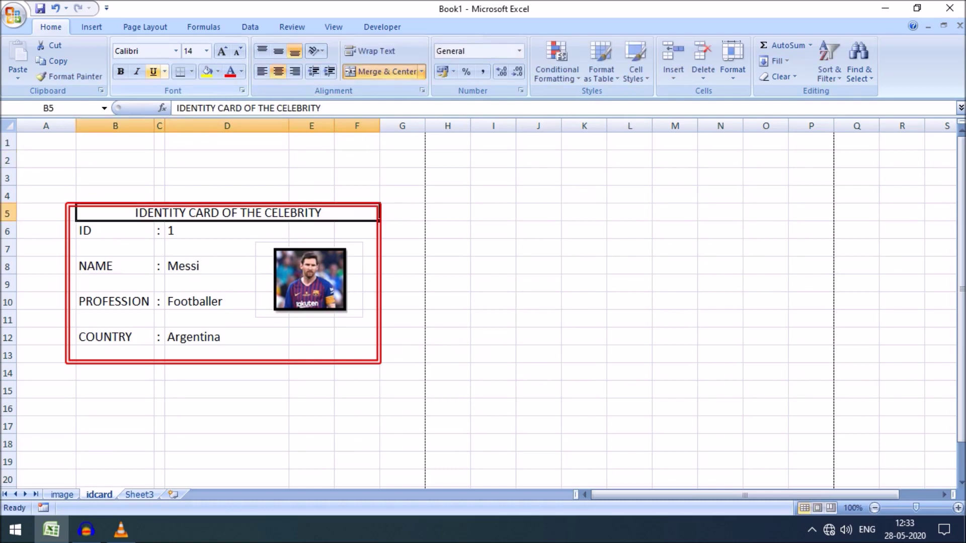
click(153, 70)
click(448, 265)
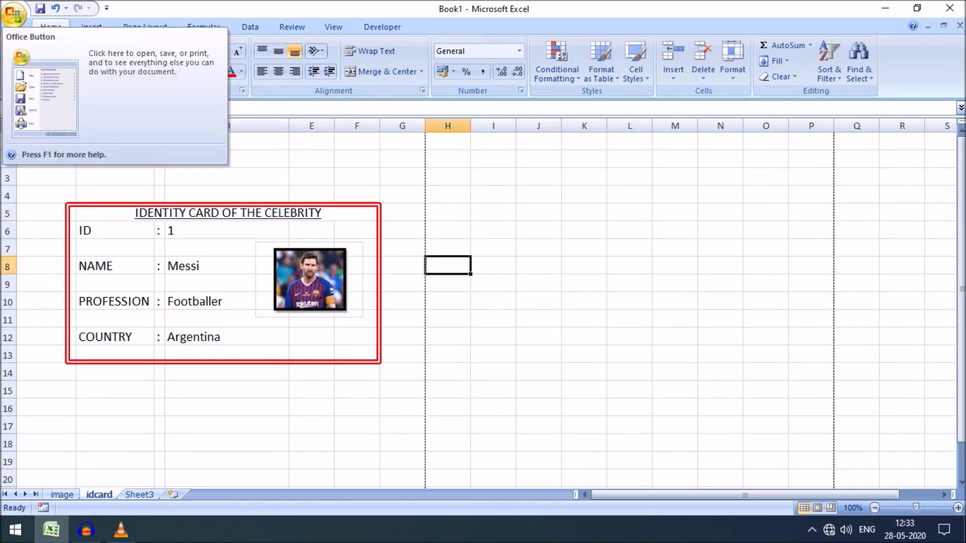
Check the ID card in an enlarged print preview and return to the worksheet
click(13, 15)
mouse_move(44, 175)
click(136, 191)
click(85, 60)
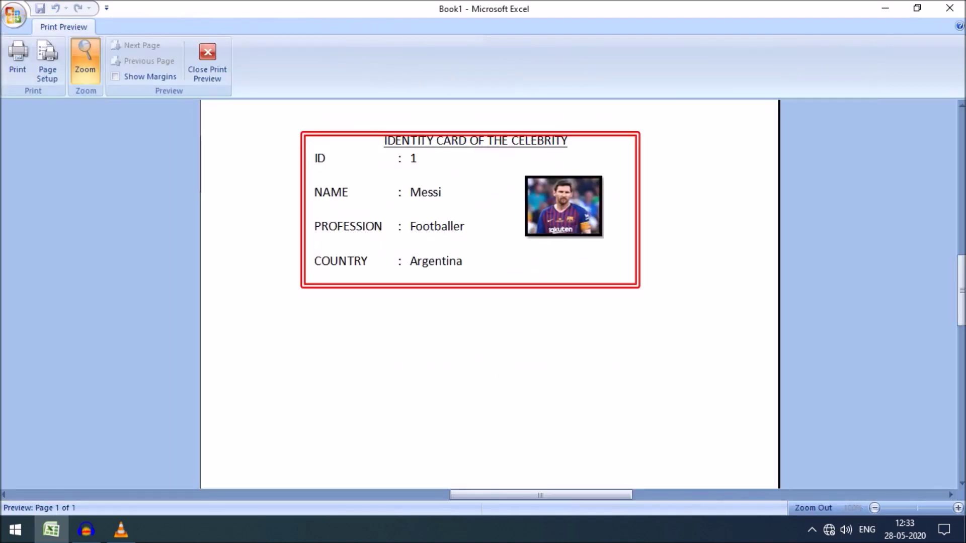
click(208, 60)
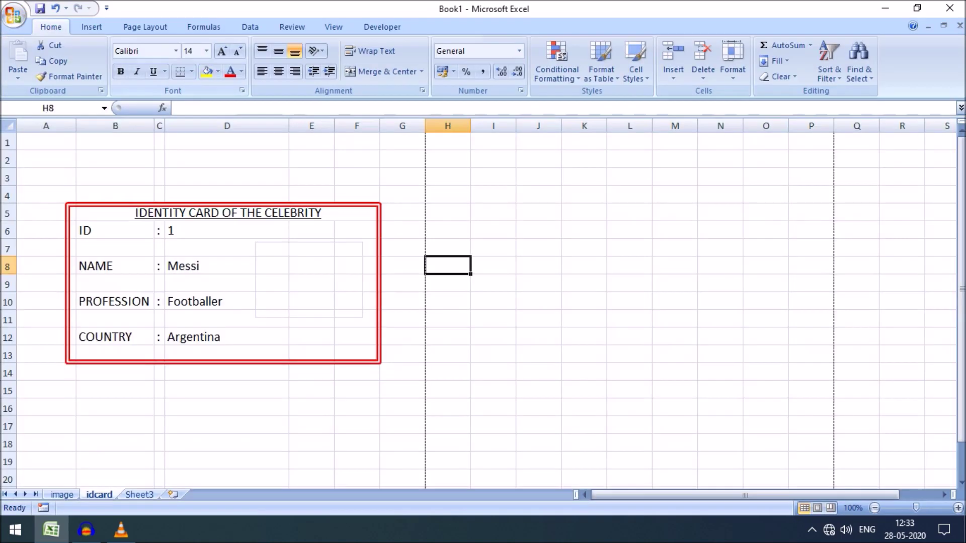
Insert an empty row above the card's heading and another between the heading and the ID line
click(8, 213)
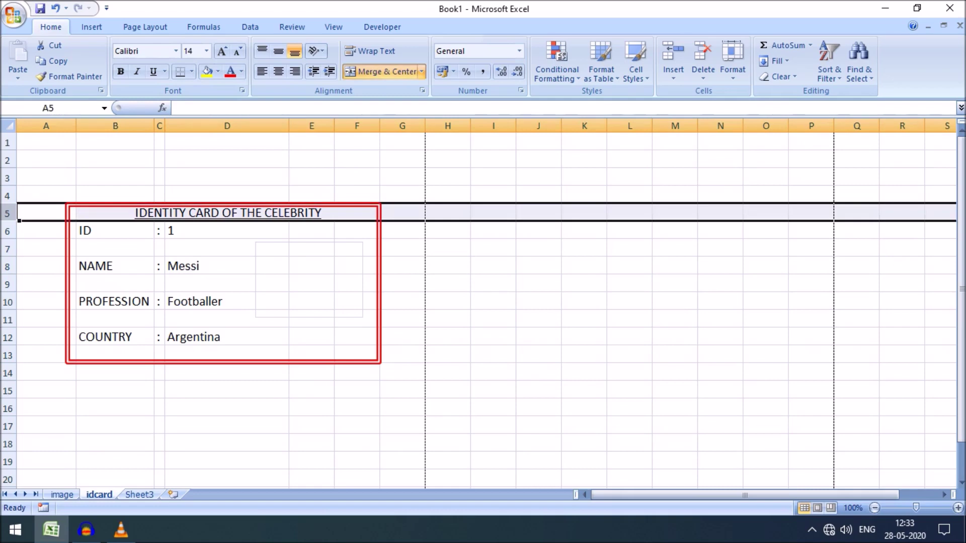
right_click(9, 212)
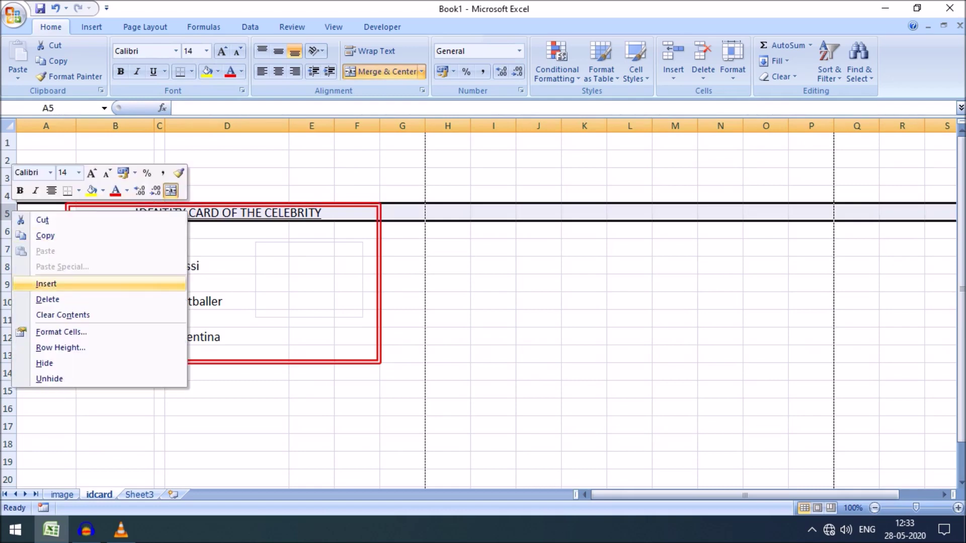
click(44, 283)
click(8, 249)
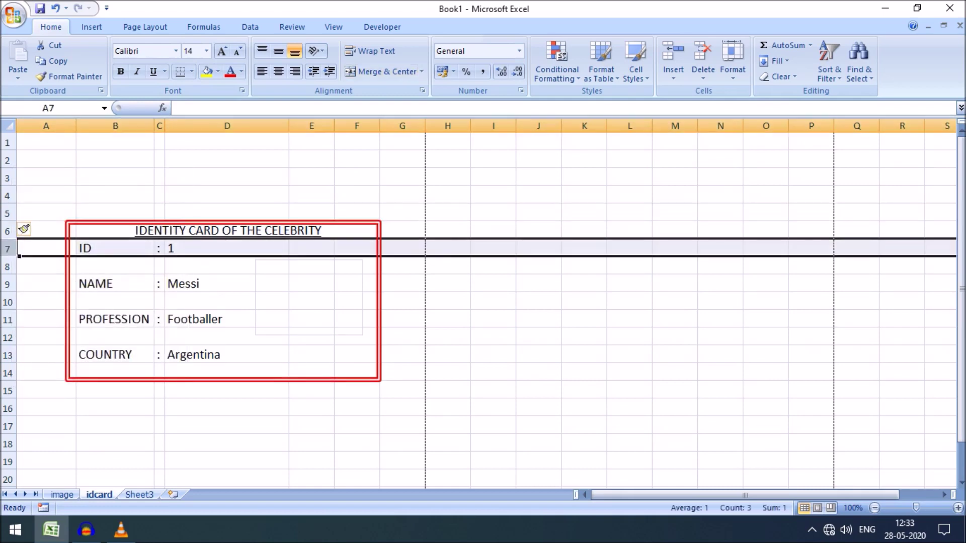
right_click(9, 248)
click(43, 322)
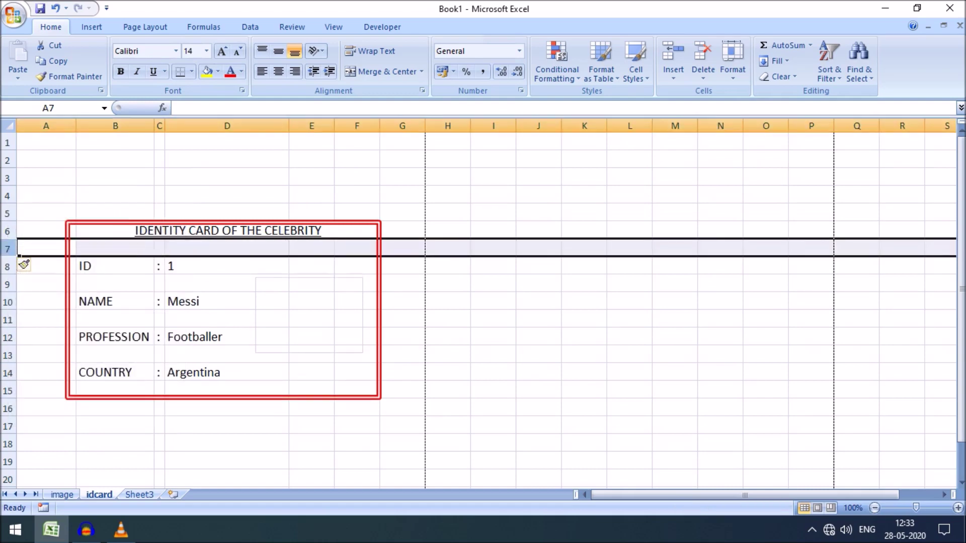
Move the heading down one row to B7 and reduce the height of empty row 6 above it
click(237, 235)
drag(241, 239, 222, 256)
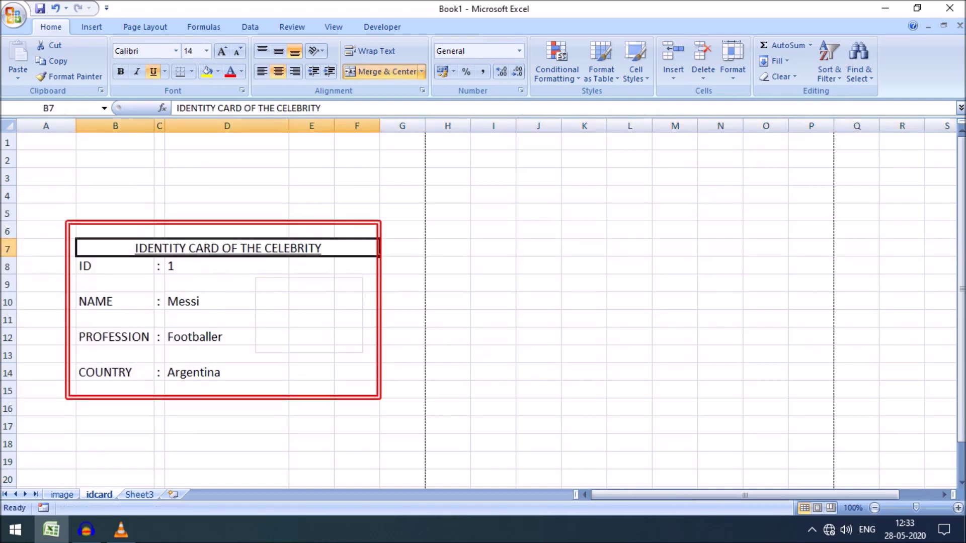
click(157, 227)
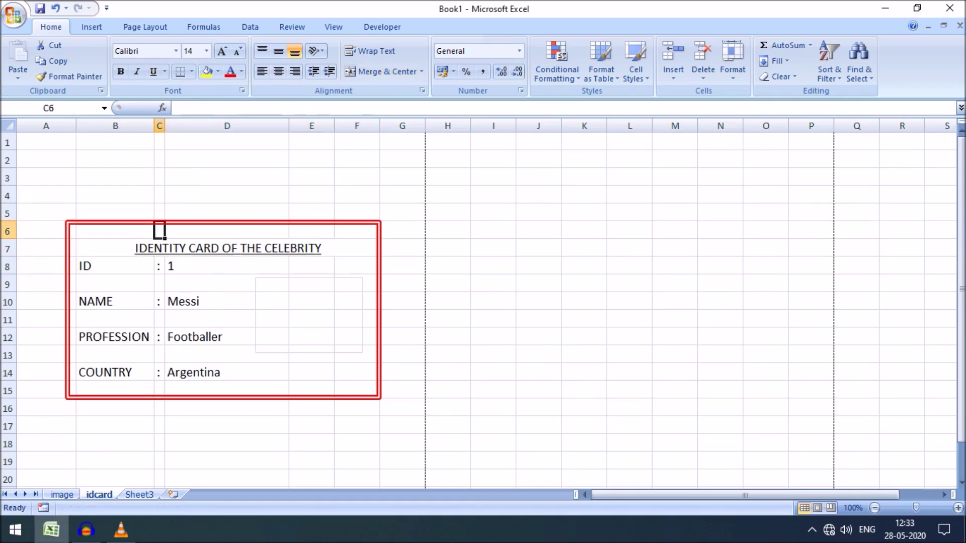
click(45, 248)
drag(7, 239, 8, 233)
click(227, 435)
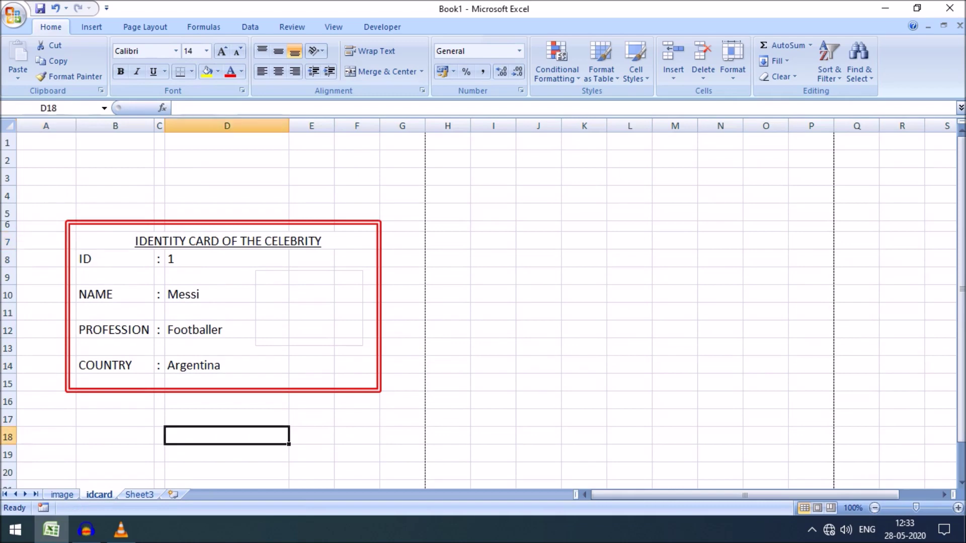
Try applying bold to the whole IMAGE column E on the image sheet
click(226, 258)
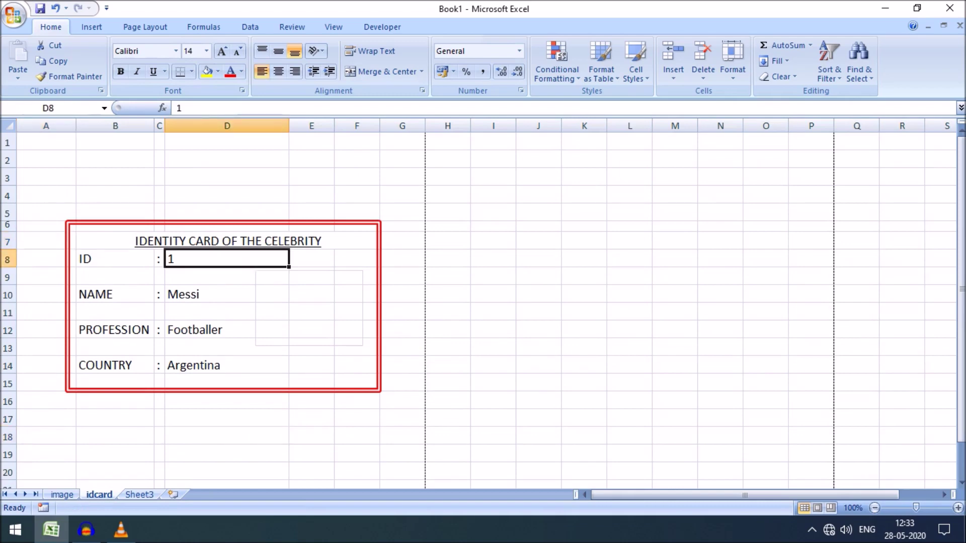
click(62, 494)
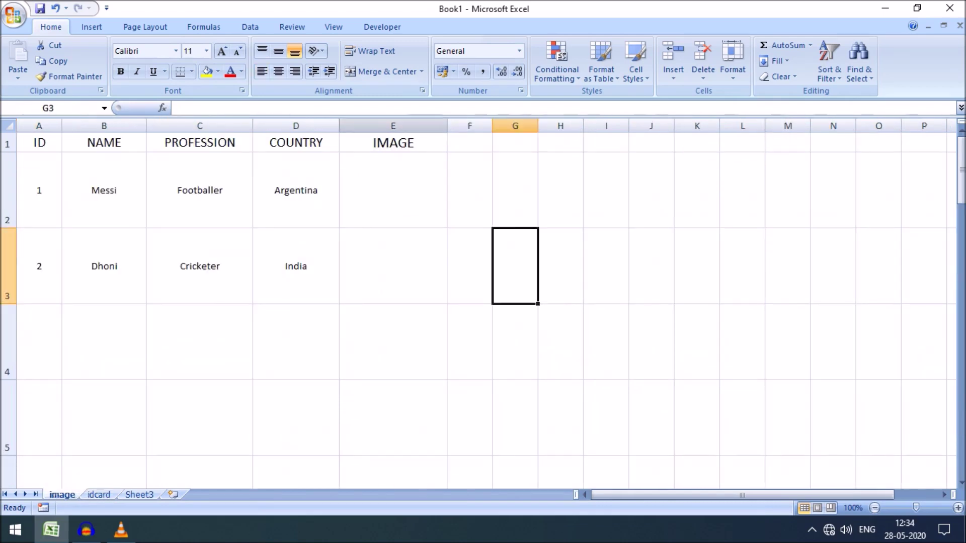
click(393, 126)
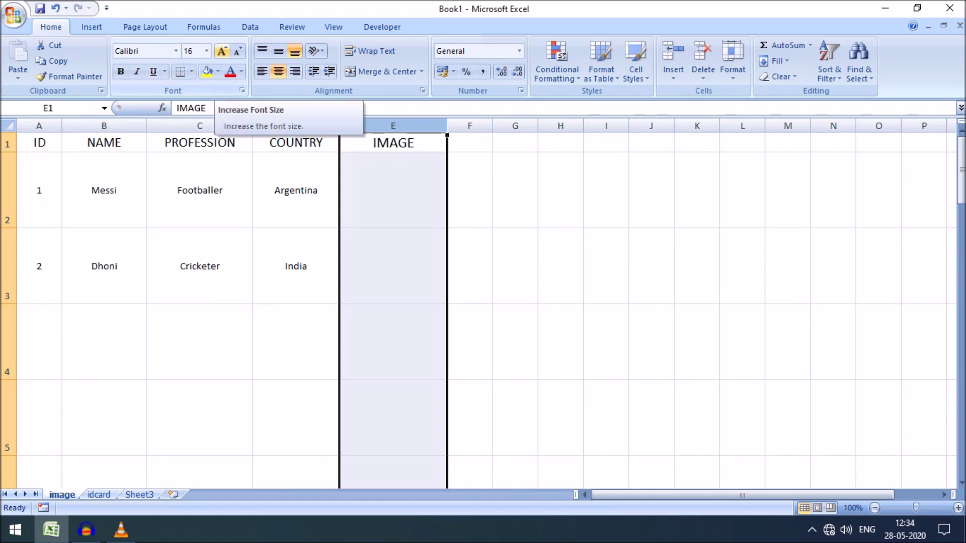
key(ctrl+b)
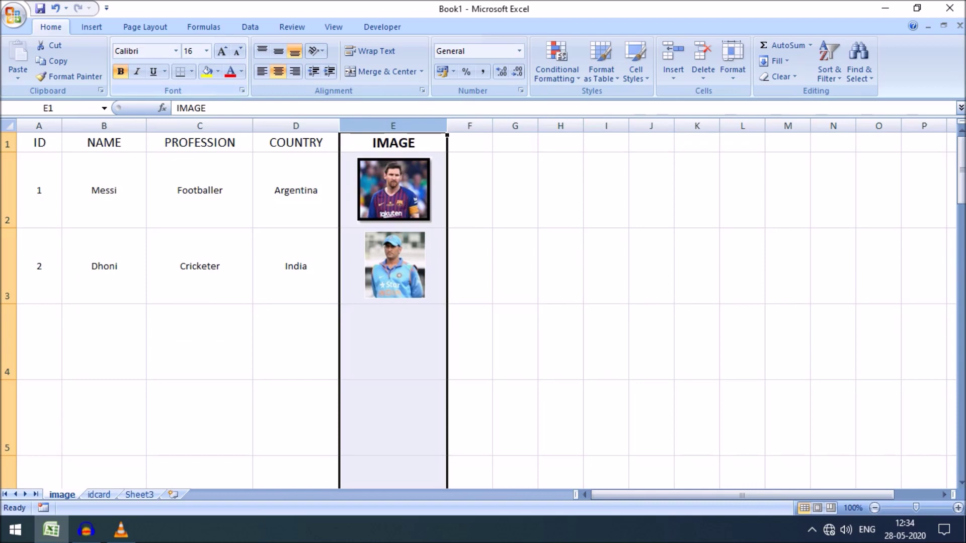
click(296, 418)
Check the revised layout of the idcard sheet in print preview and return to the worksheet
click(99, 494)
click(227, 453)
click(13, 14)
mouse_move(51, 172)
click(146, 190)
click(85, 59)
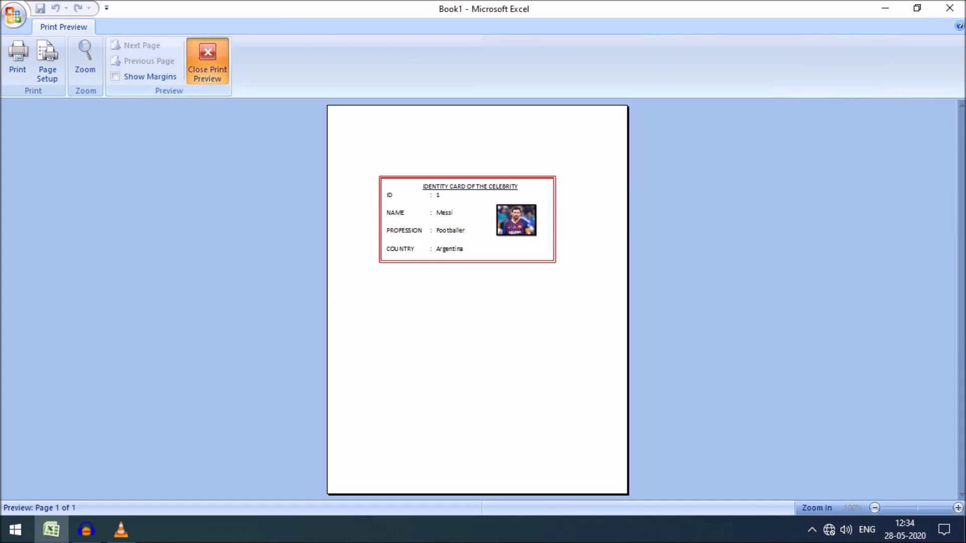
click(207, 60)
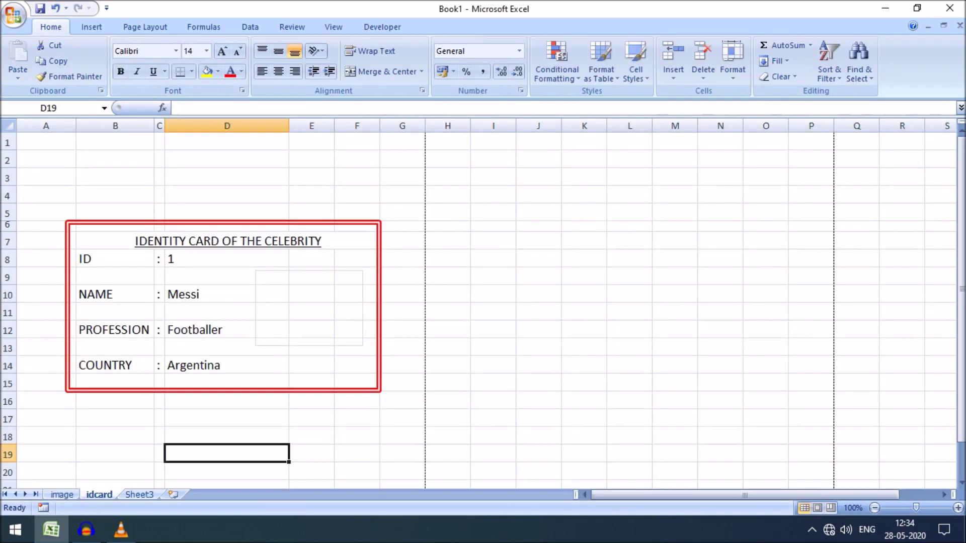
Check the card's linked photo and the source pictures in the image sheet's column E, then return to the idcard sheet
click(227, 259)
click(310, 308)
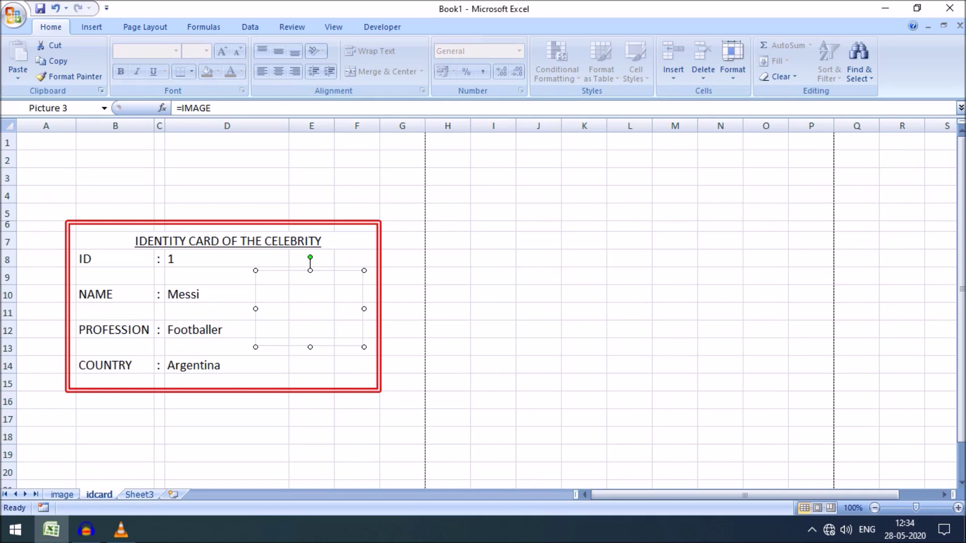
click(62, 494)
click(393, 126)
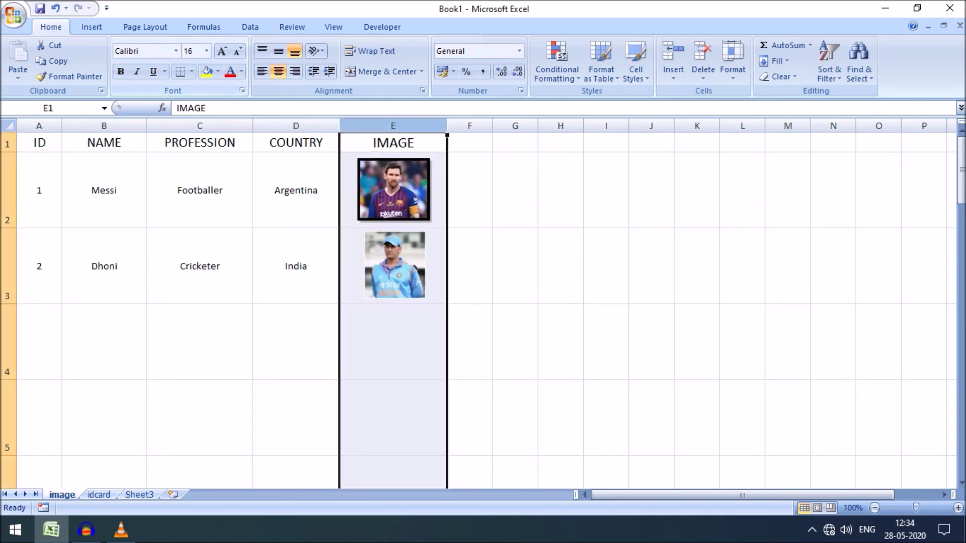
click(515, 190)
click(99, 495)
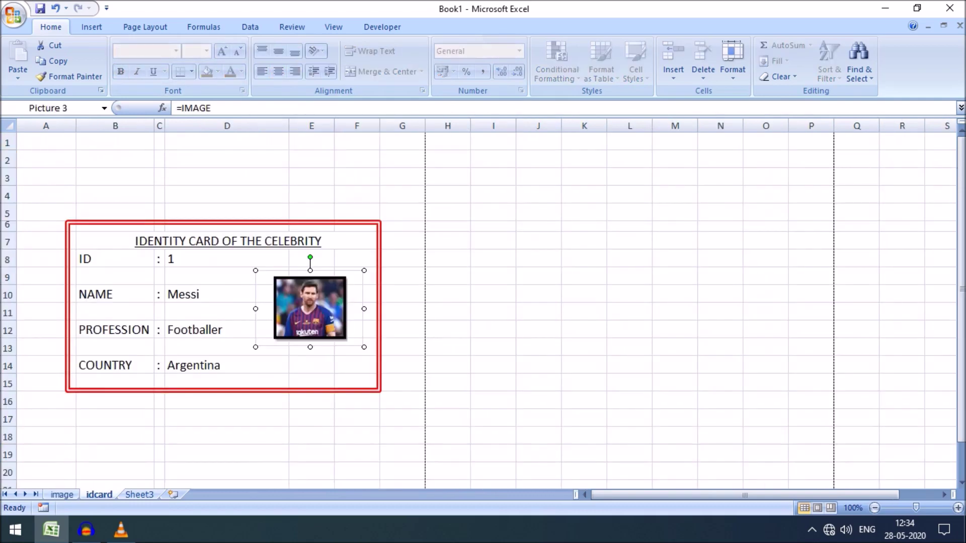
Widen column A slightly to shift the card's contents away from the border's left edge
click(226, 436)
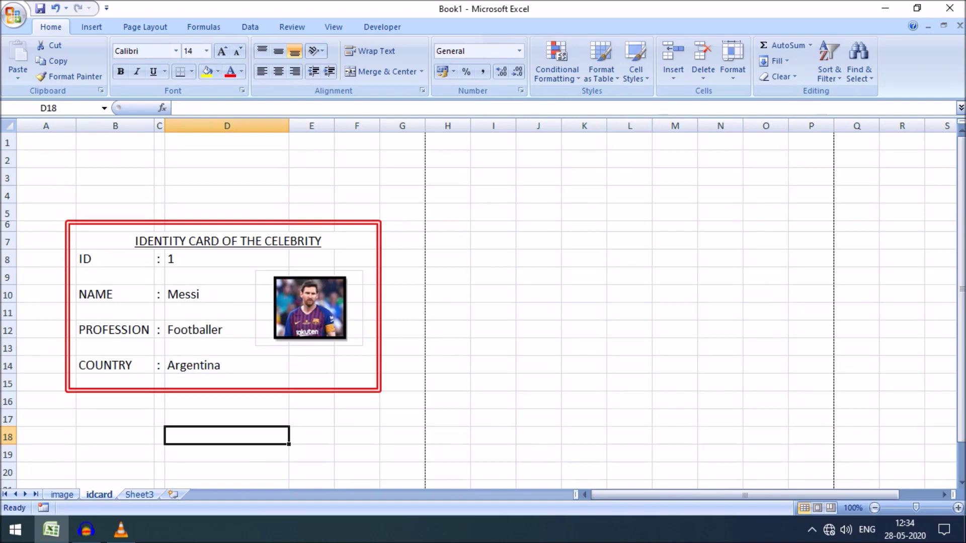
drag(76, 126, 85, 125)
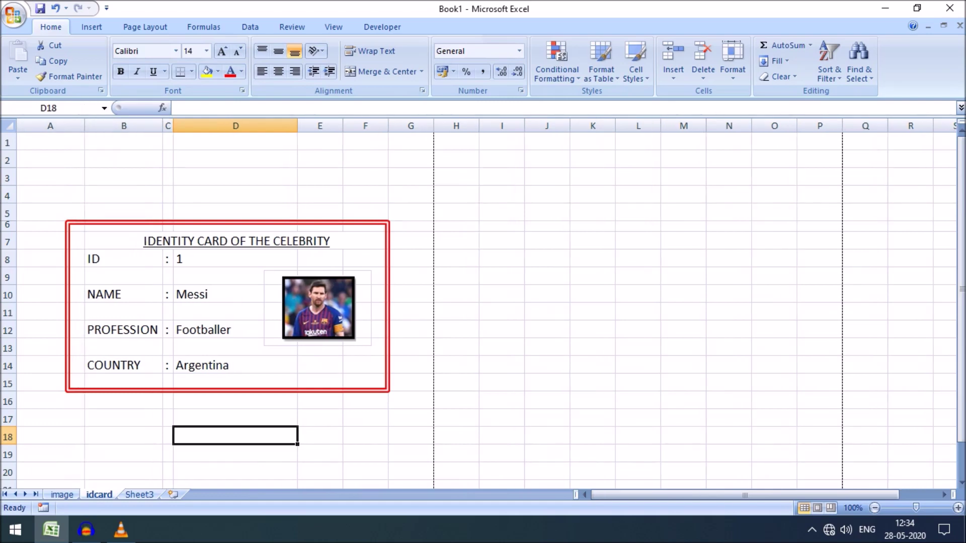
click(501, 240)
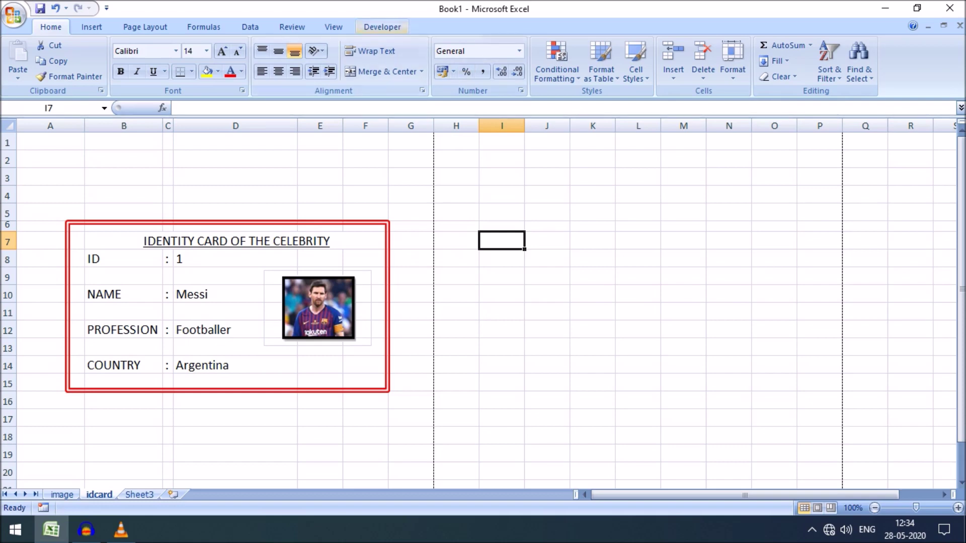
Place an ActiveX command button about 103 by 40 points beside the card, around cells J7:K9
click(382, 26)
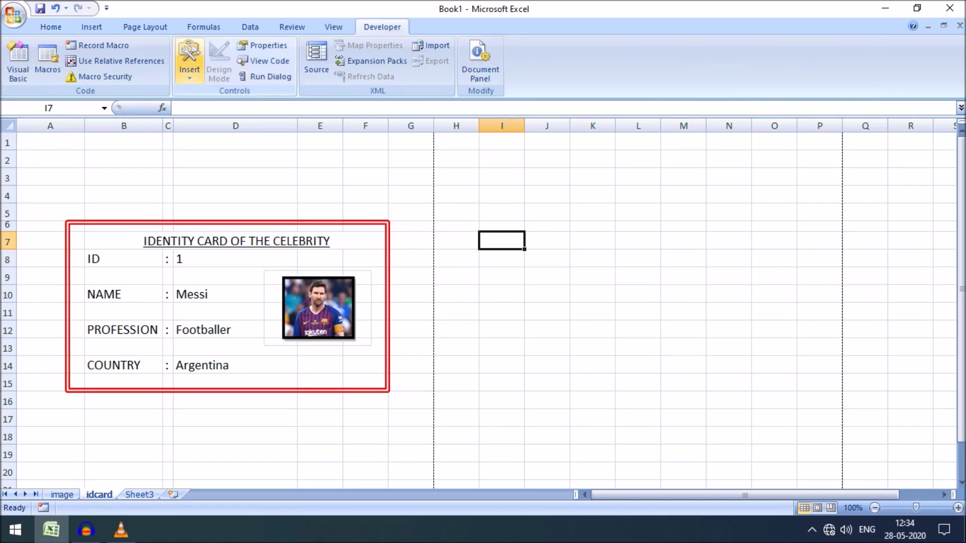
click(189, 59)
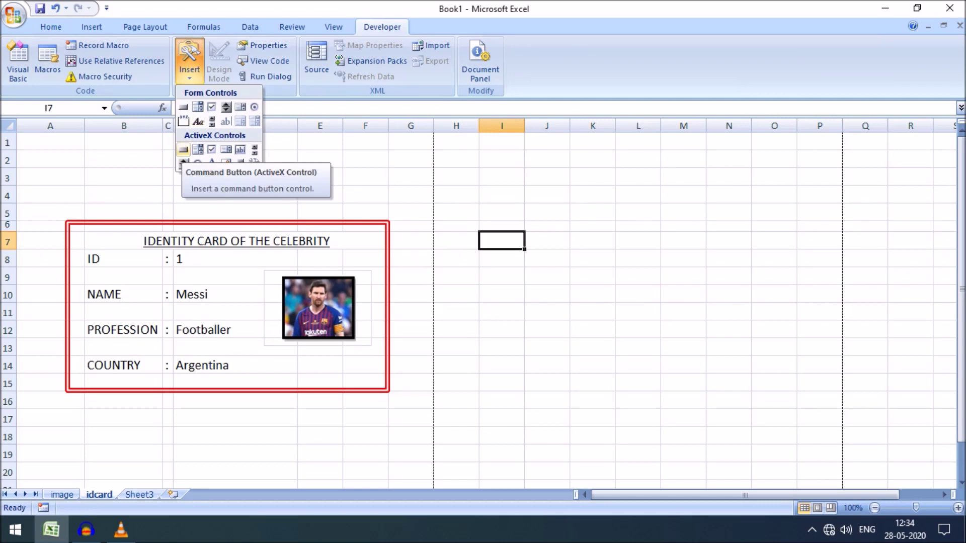
click(183, 149)
drag(580, 250, 673, 290)
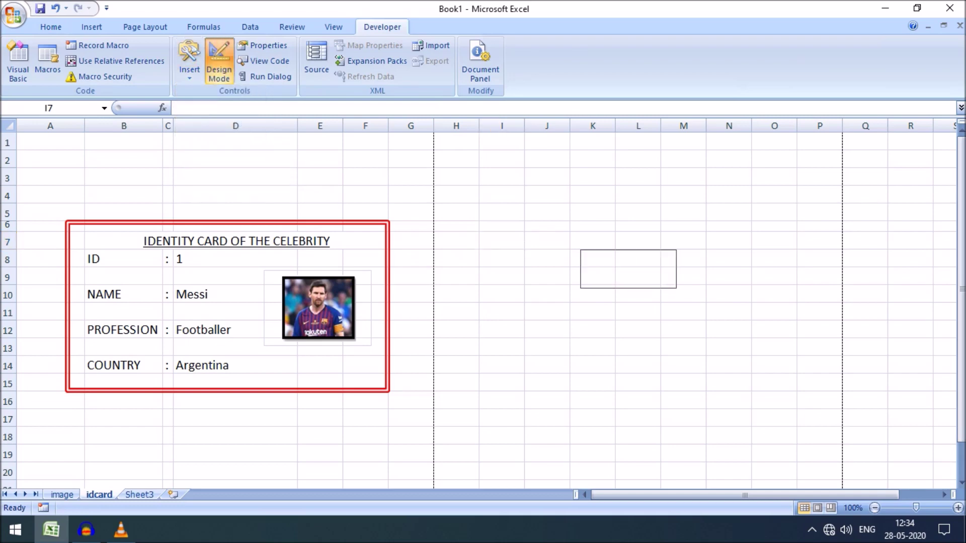
drag(626, 266, 567, 262)
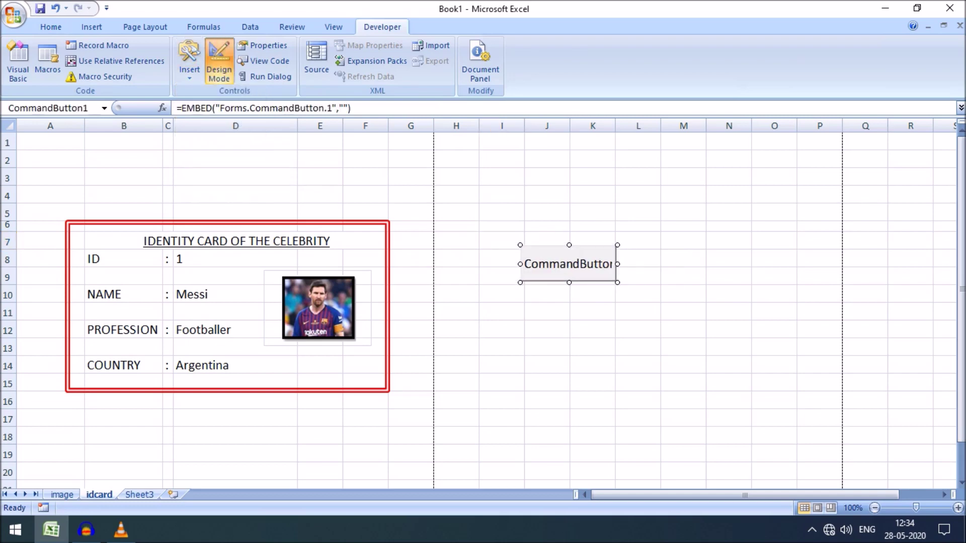
Set the command button's caption to PRINT PREV. and close its properties
right_click(561, 268)
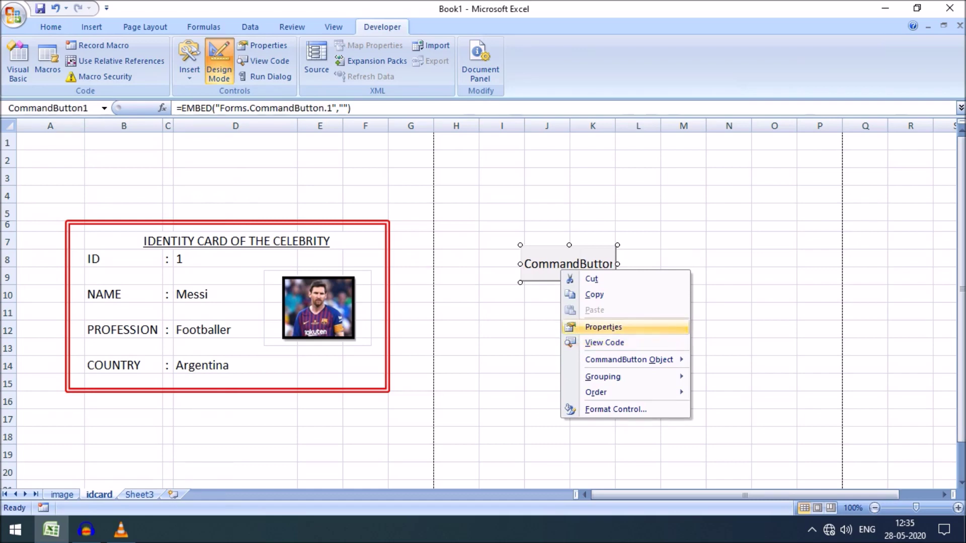
click(603, 327)
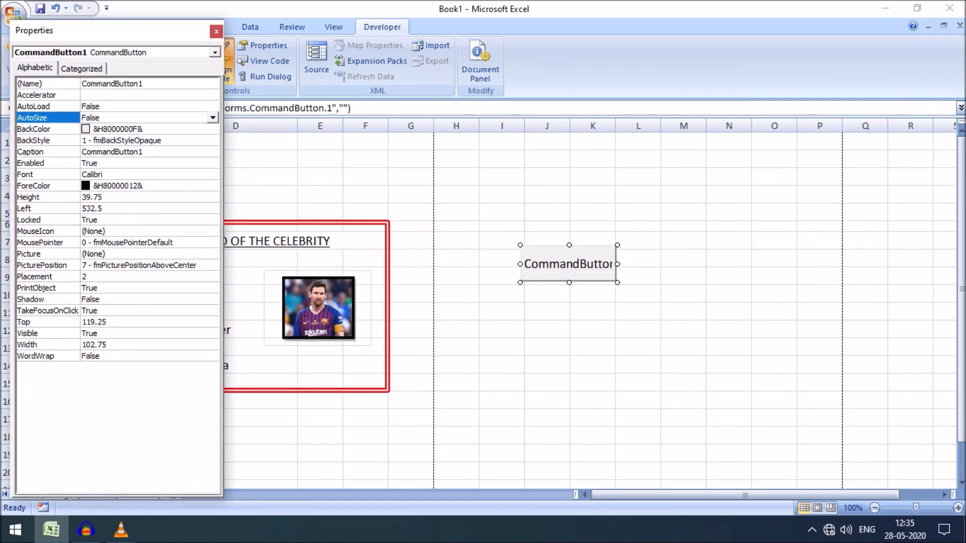
click(112, 152)
double_click(113, 152)
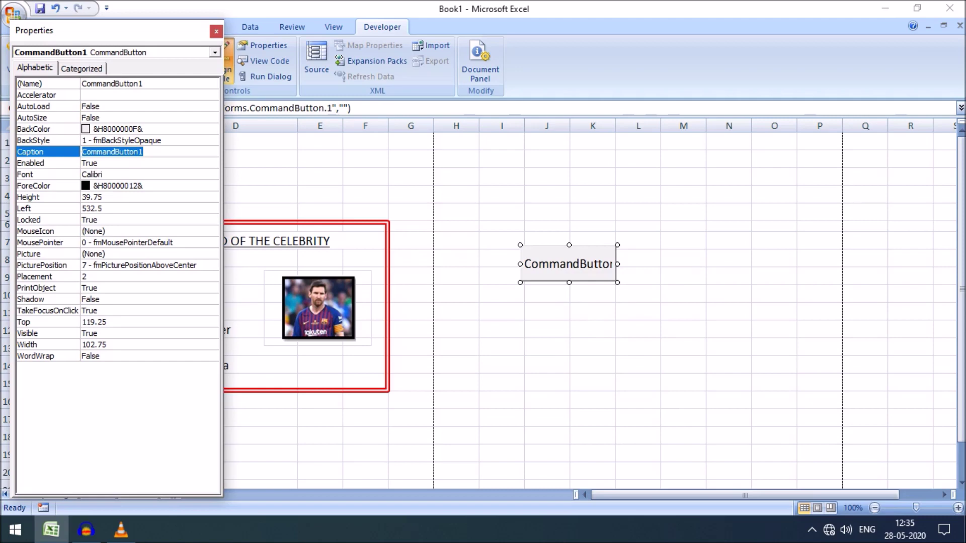
text(pRIN)
key(BackSpace)
key(BackSpace)
key(BackSpace)
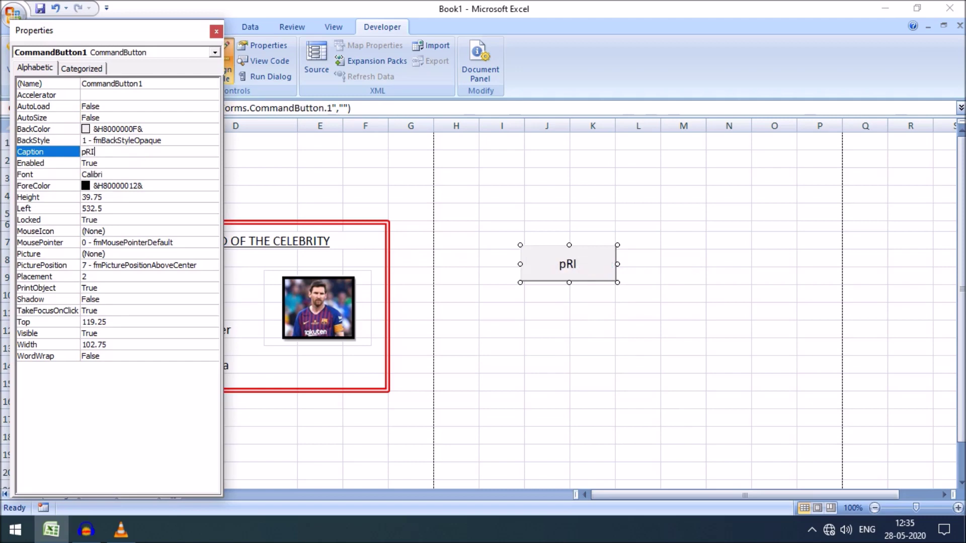
key(BackSpace)
text(PRINT PRE)
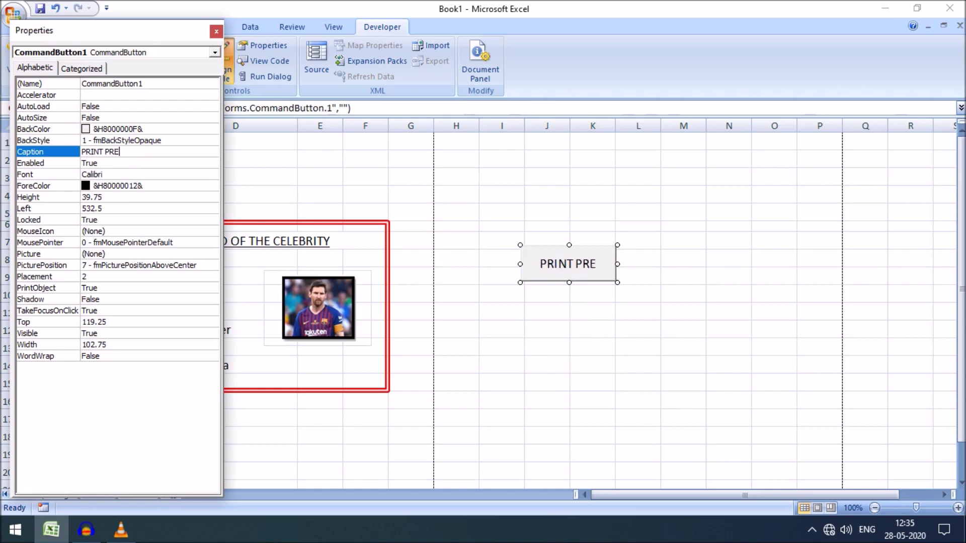
text(V.)
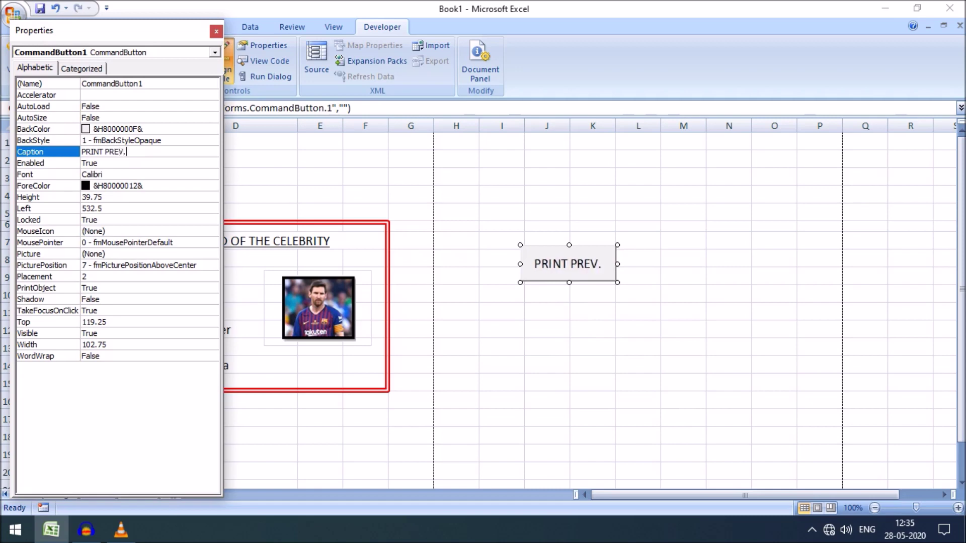
click(547, 330)
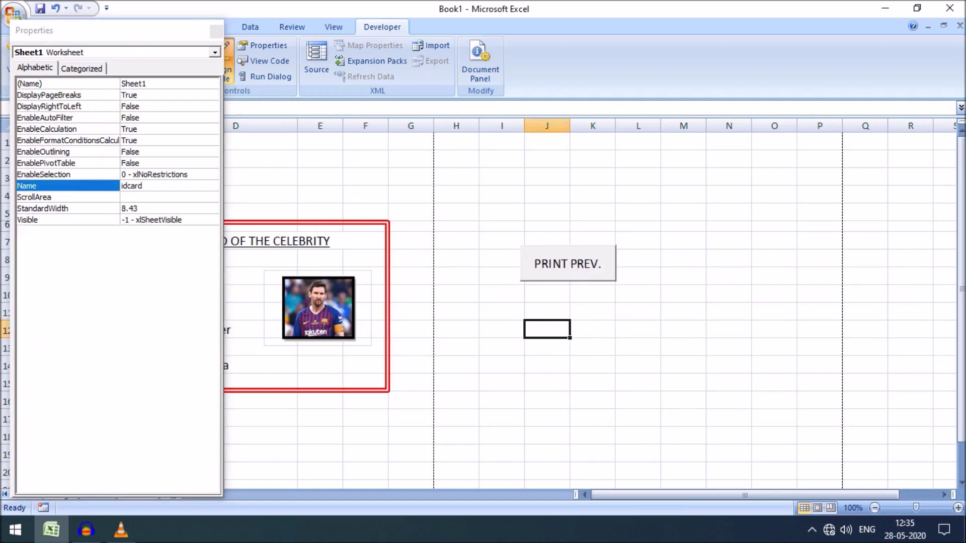
click(568, 264)
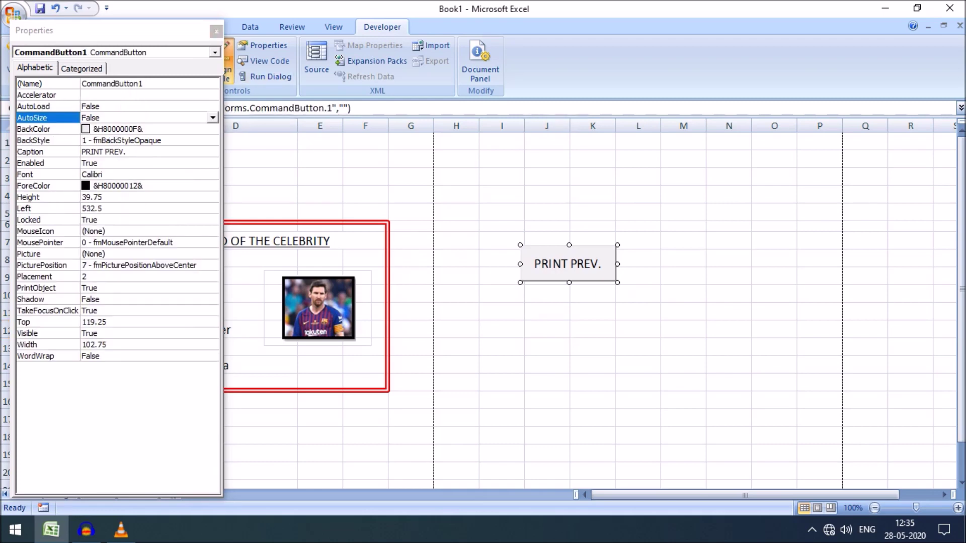
click(215, 31)
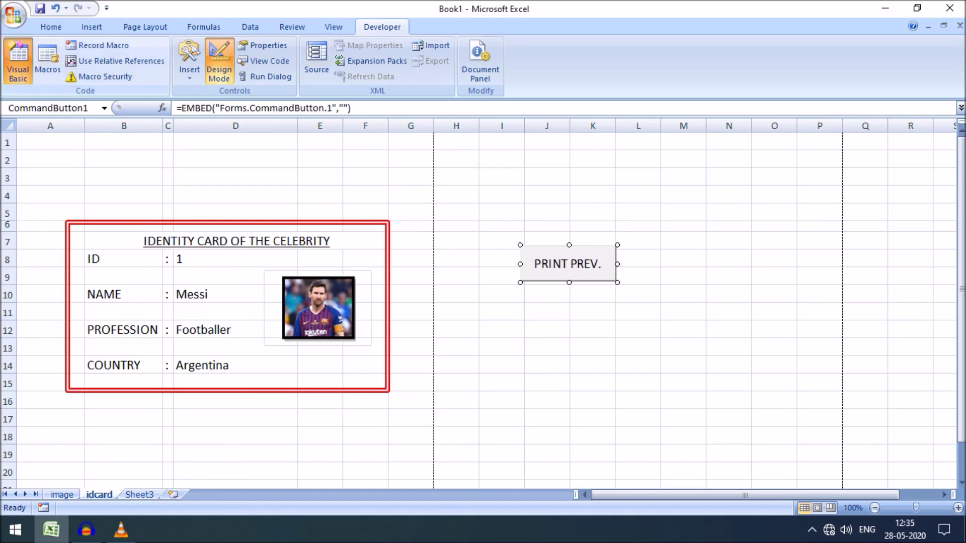
Compare the sheets listed in the Visual Basic project with the sheet order in the workbook
click(18, 60)
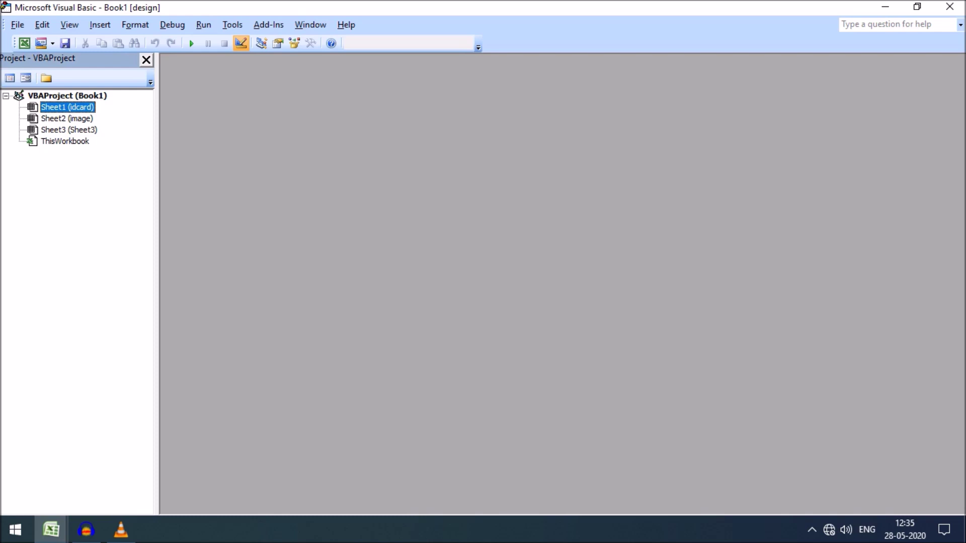
click(67, 119)
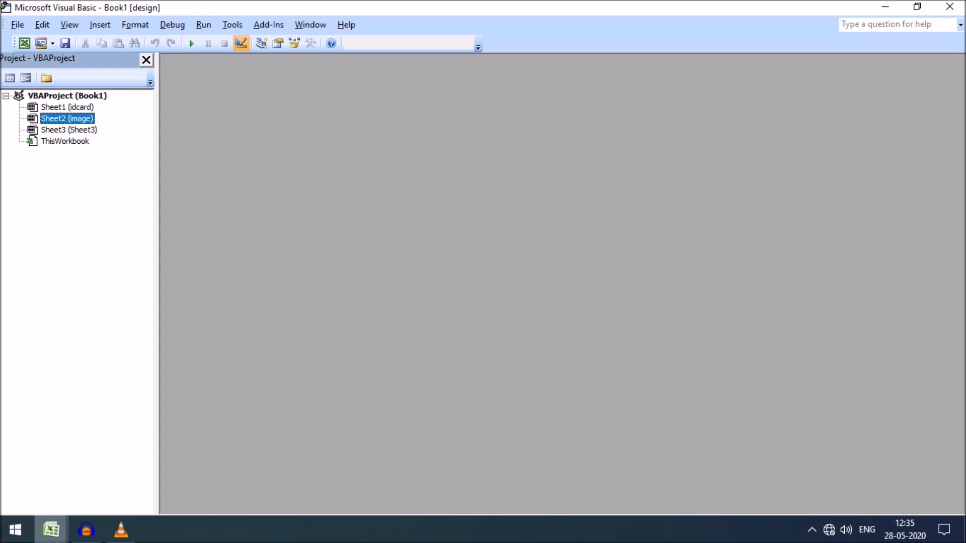
click(51, 529)
click(73, 472)
key(ctrl+Page_Up)
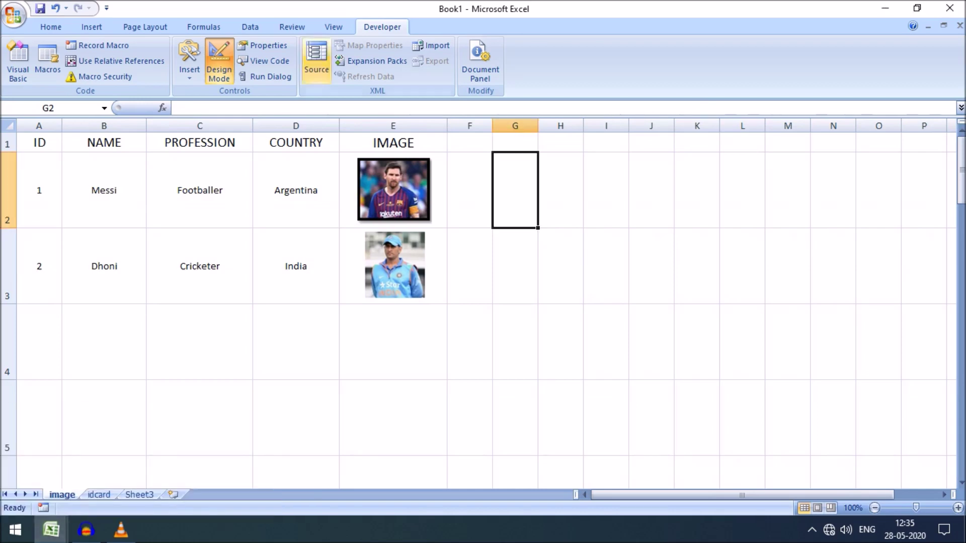
click(18, 60)
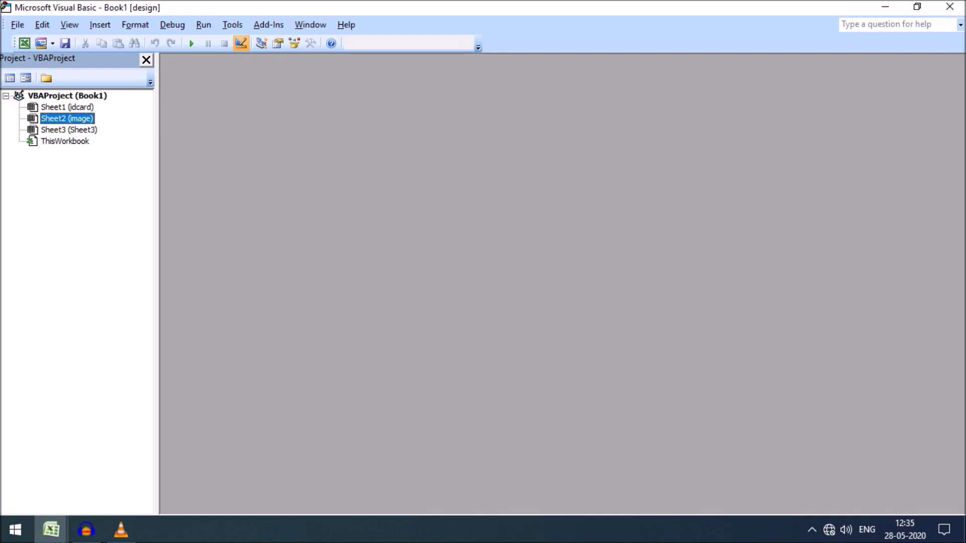
click(51, 530)
click(79, 465)
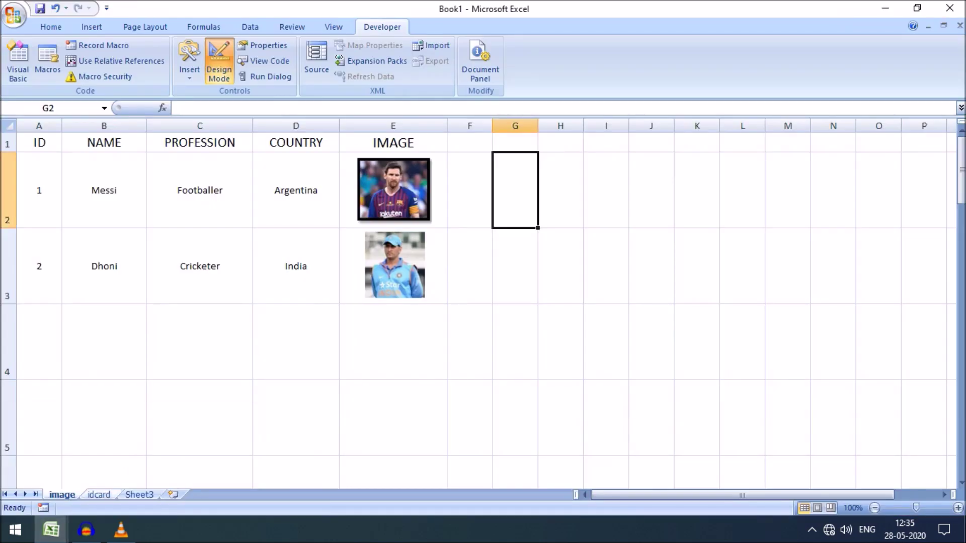
Move the idcard sheet in front of the image sheet and check both sheets
click(98, 494)
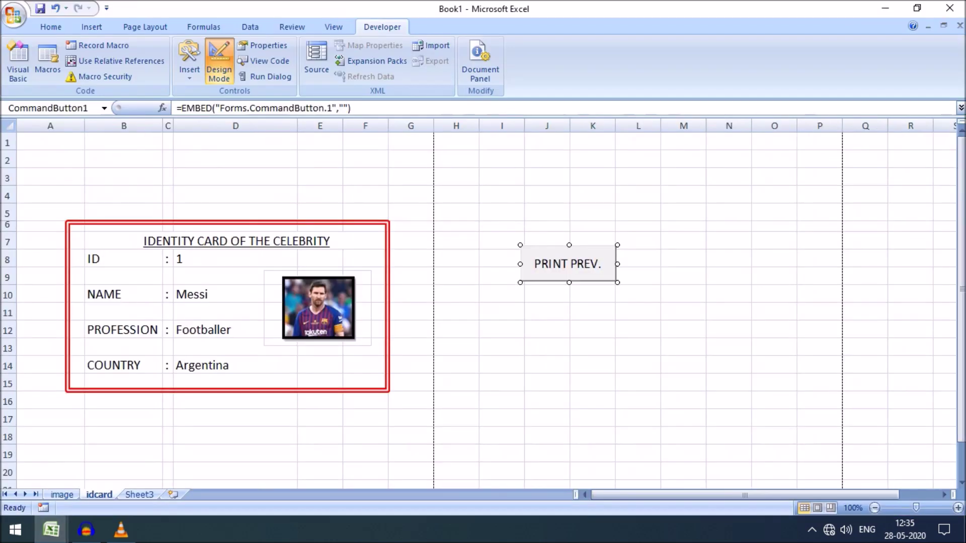
drag(99, 494, 46, 494)
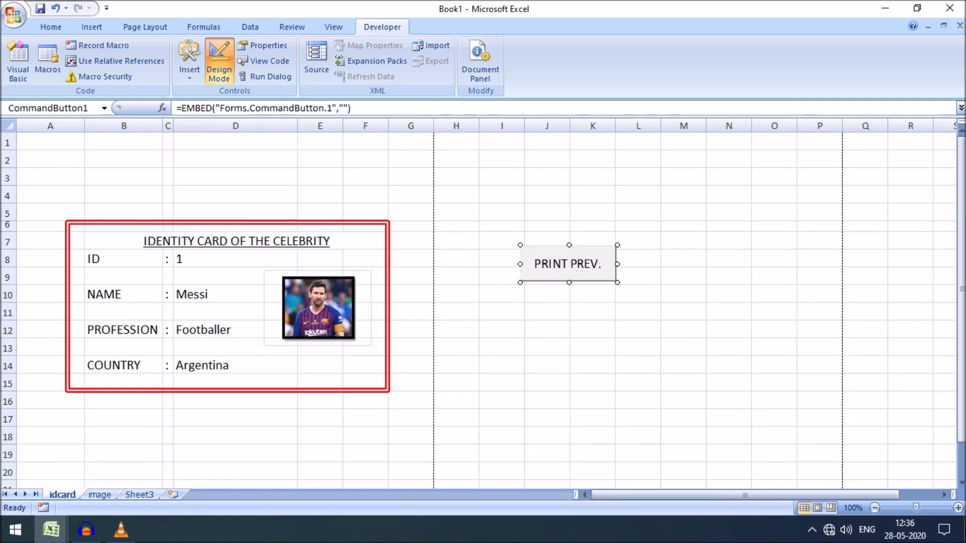
click(100, 495)
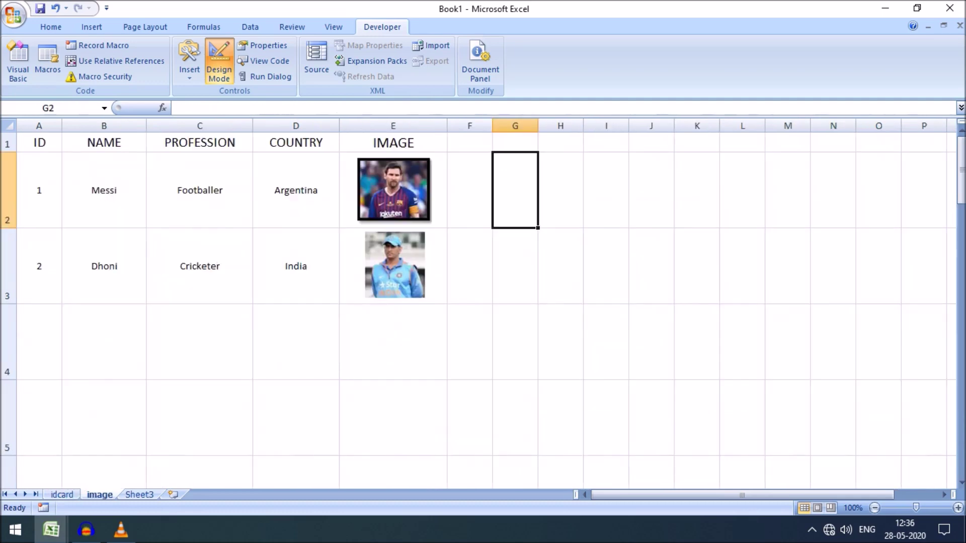
click(62, 494)
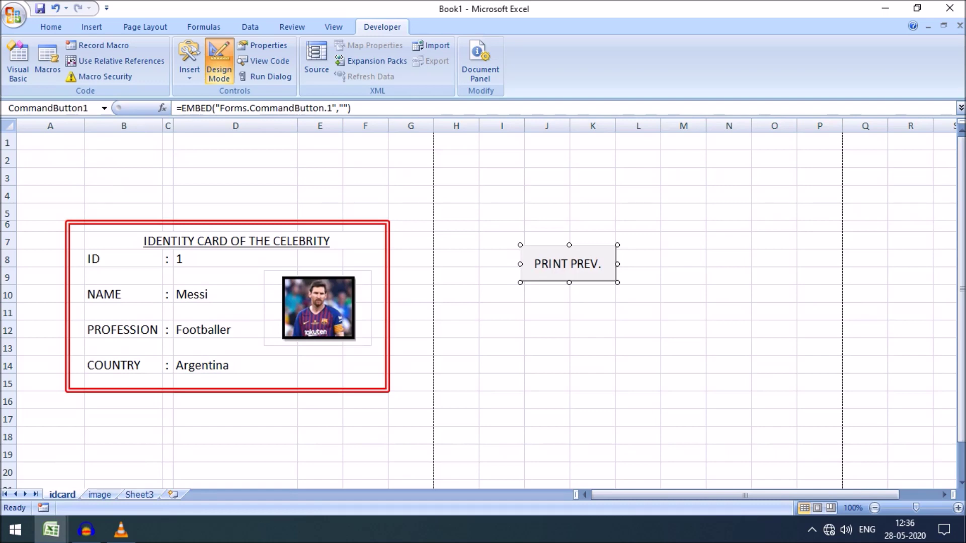
Write Sheet1.PrintPreview in the PRINT PREV. button's click procedure and check its sheet reference against the idcard sheet in the project
click(502, 383)
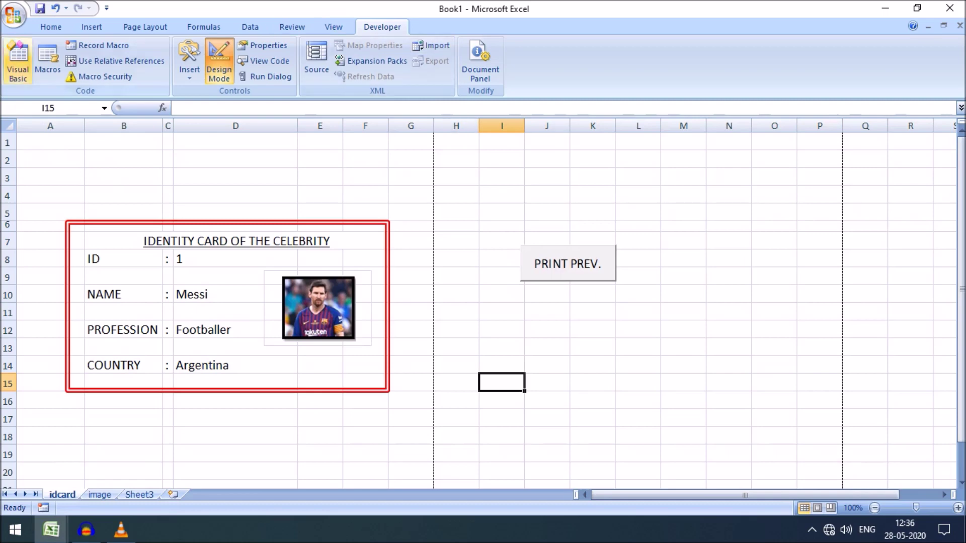
click(18, 61)
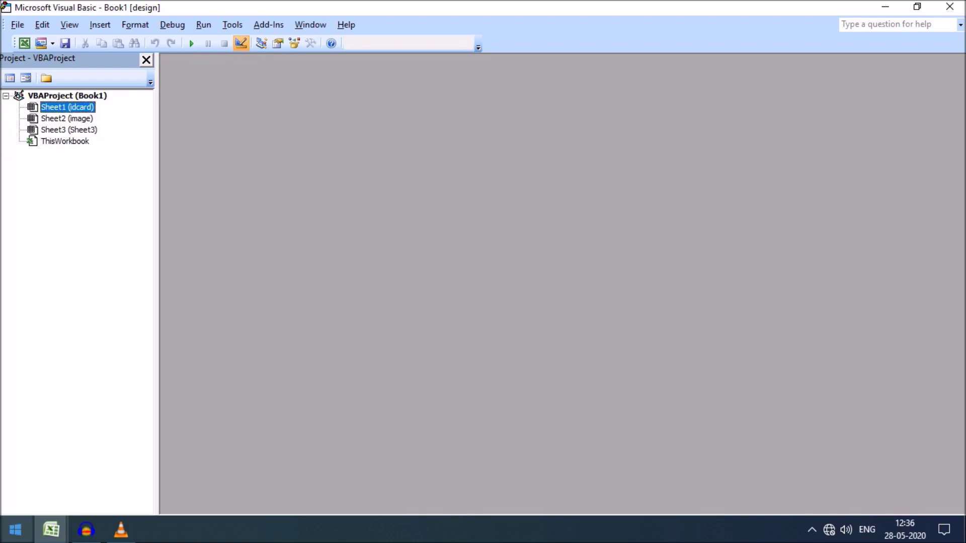
mouse_move(50, 529)
click(60, 476)
double_click(568, 263)
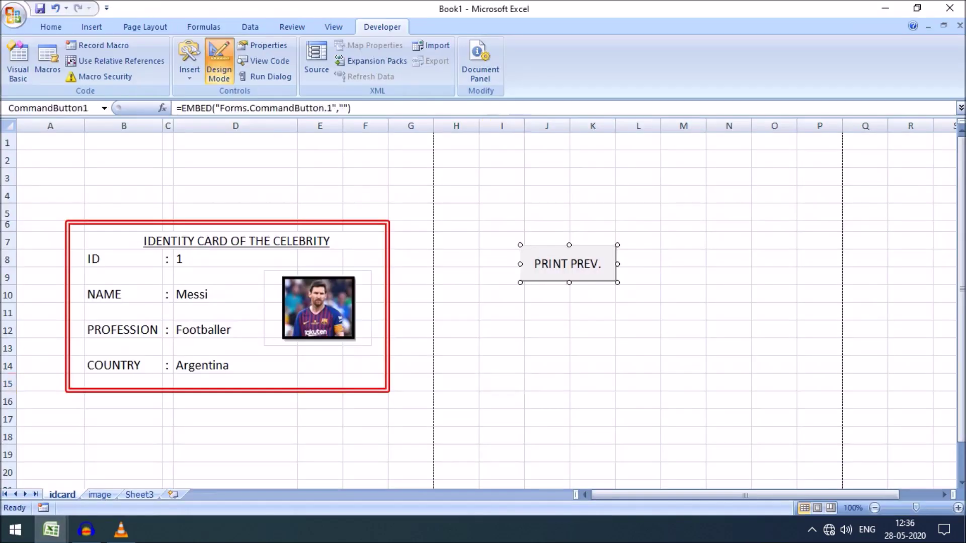
text(SHEET1)
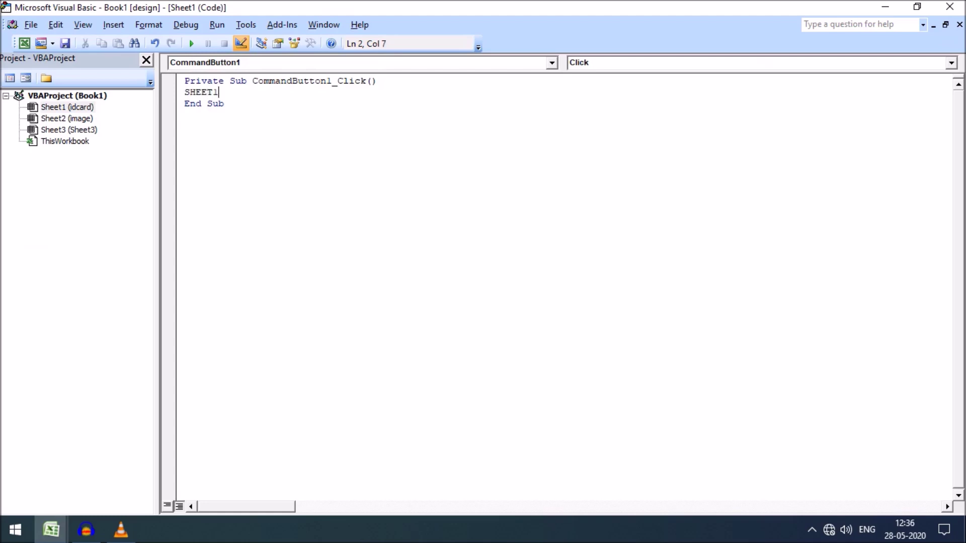
text(.PRI)
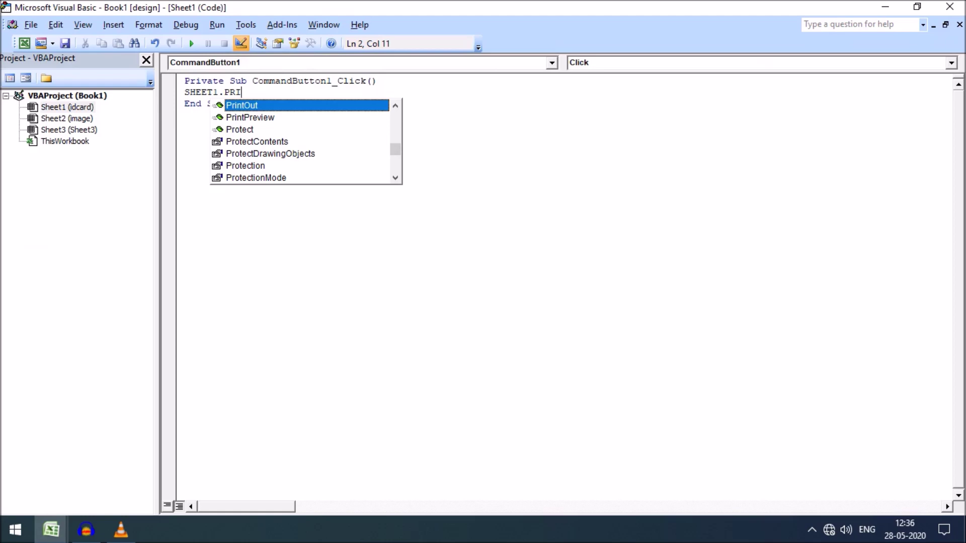
key(Down)
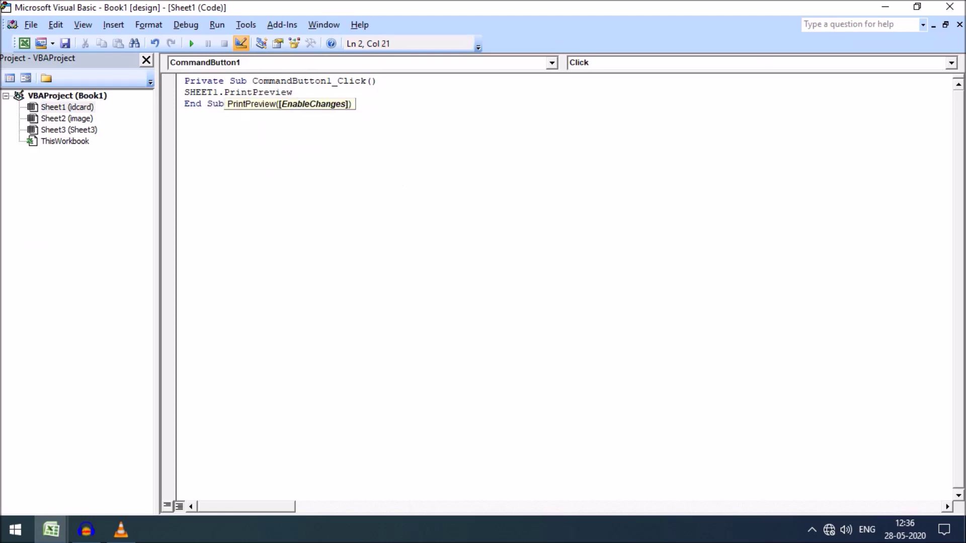
click(185, 116)
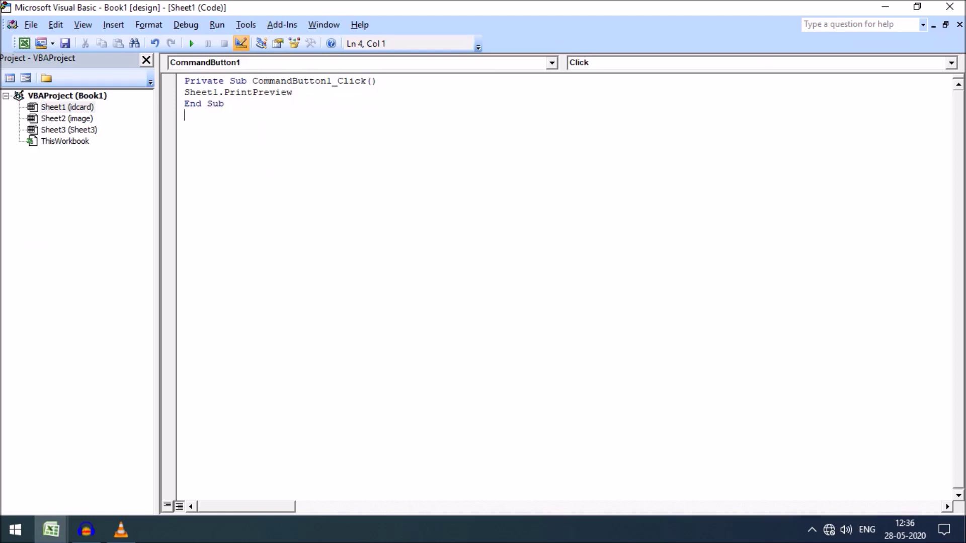
click(68, 107)
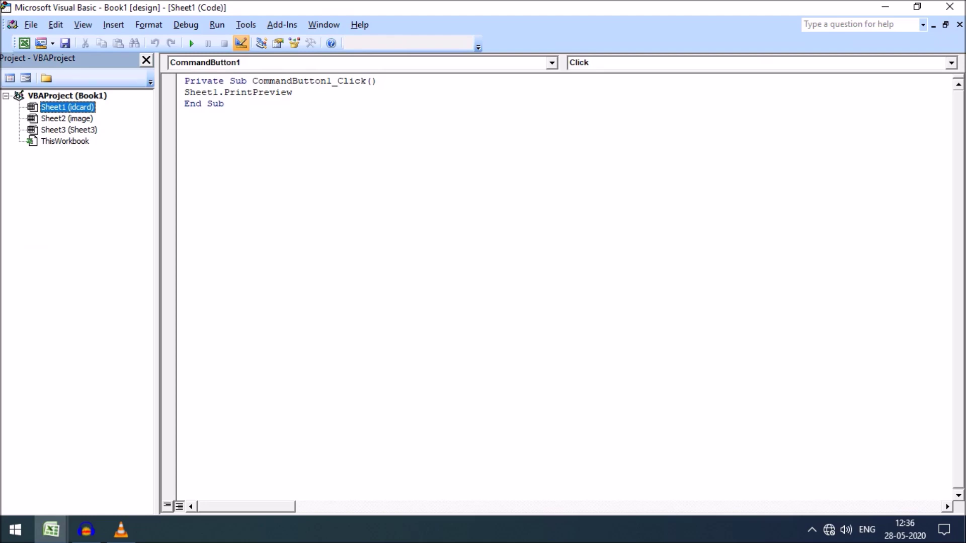
double_click(201, 92)
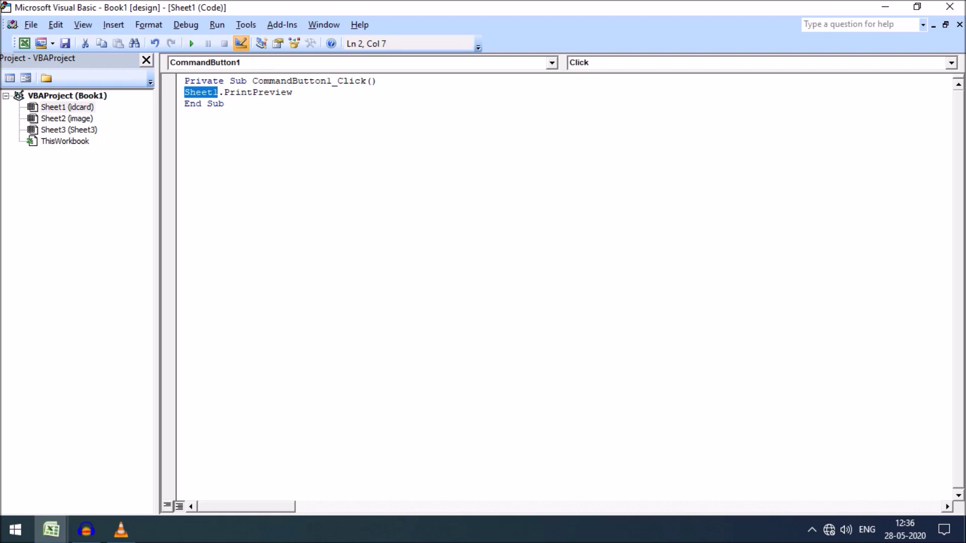
Return to the idcard worksheet and turn off Design Mode
click(51, 529)
click(75, 473)
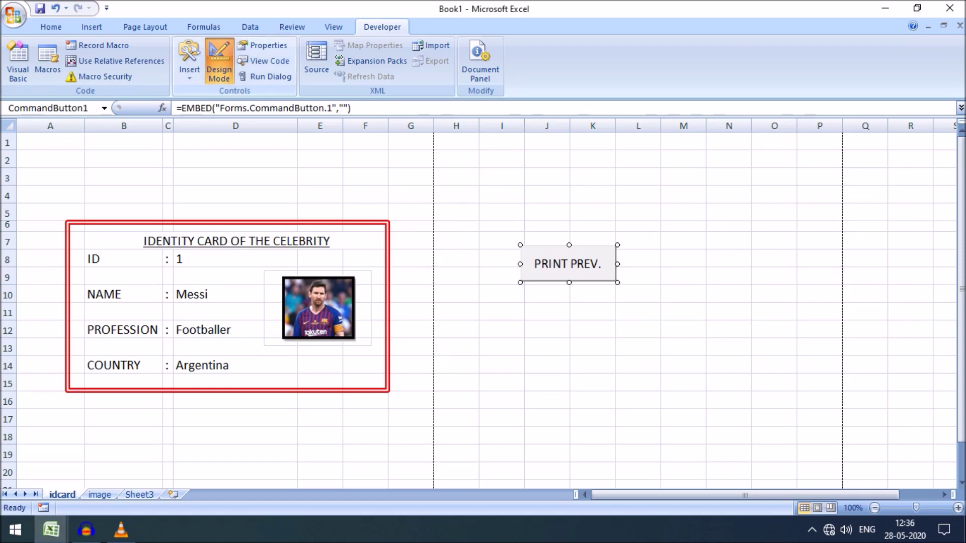
click(219, 61)
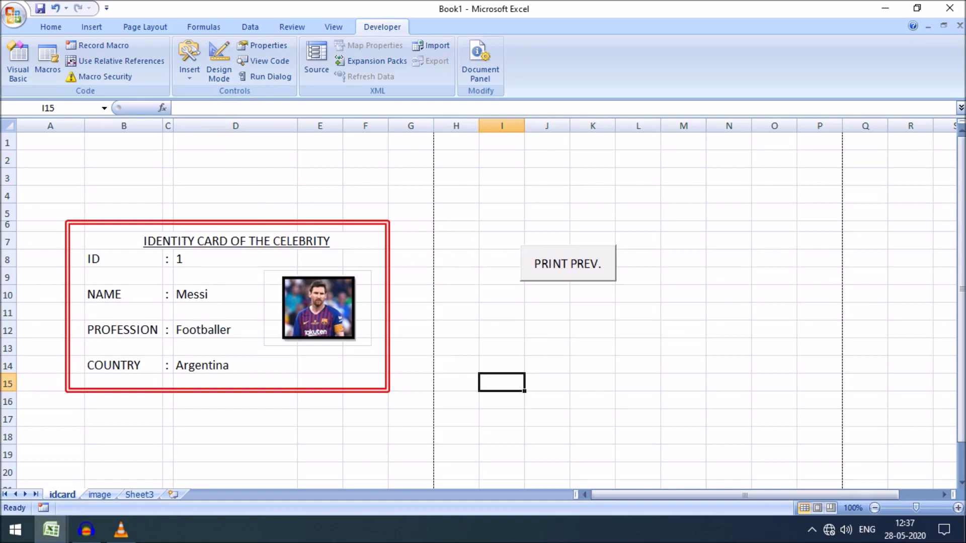
Test the PRINT PREV. button, including the preview's Print command, without printing, and return to the worksheet
click(567, 264)
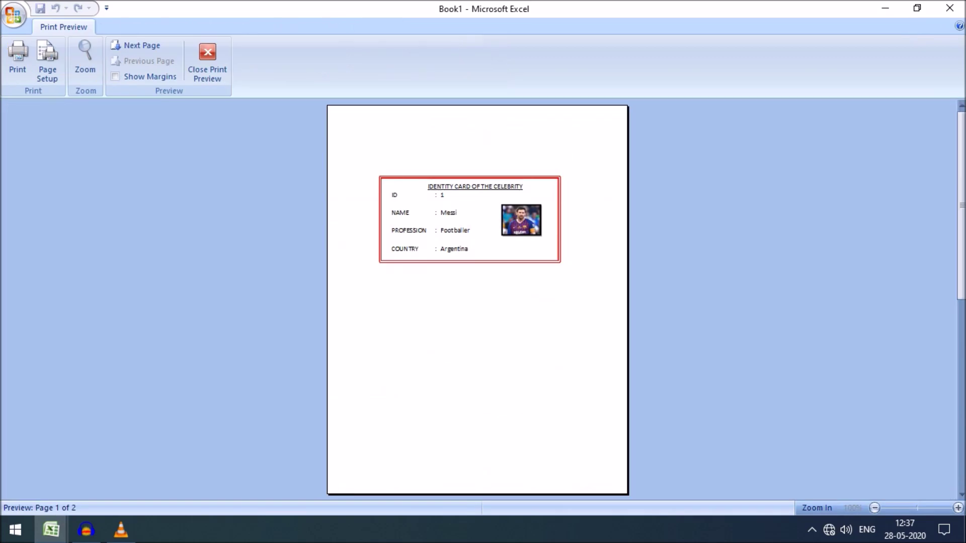
click(18, 58)
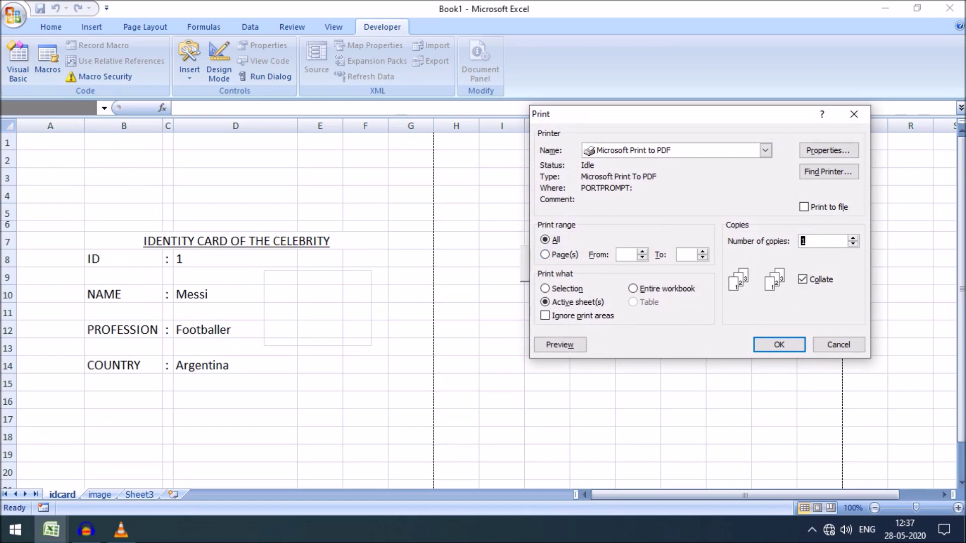
click(838, 345)
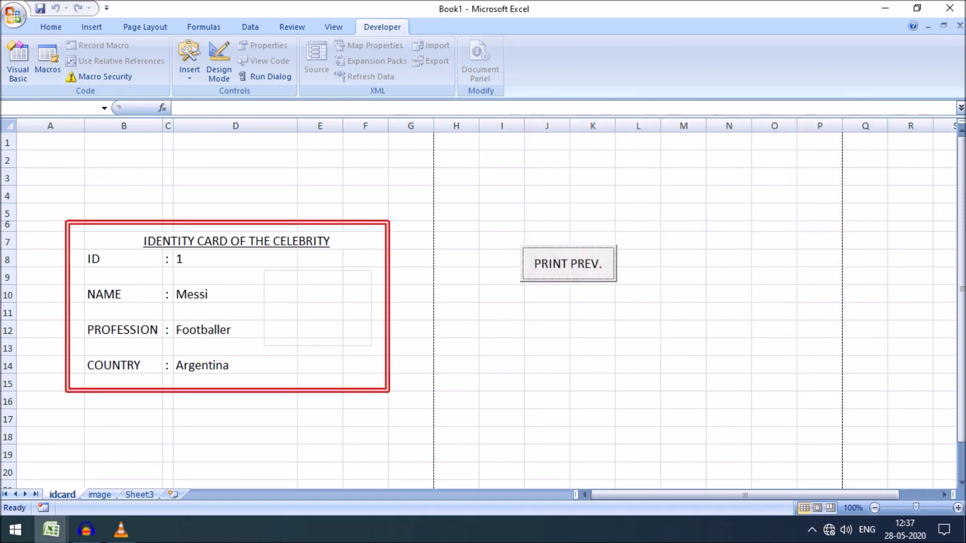
click(568, 264)
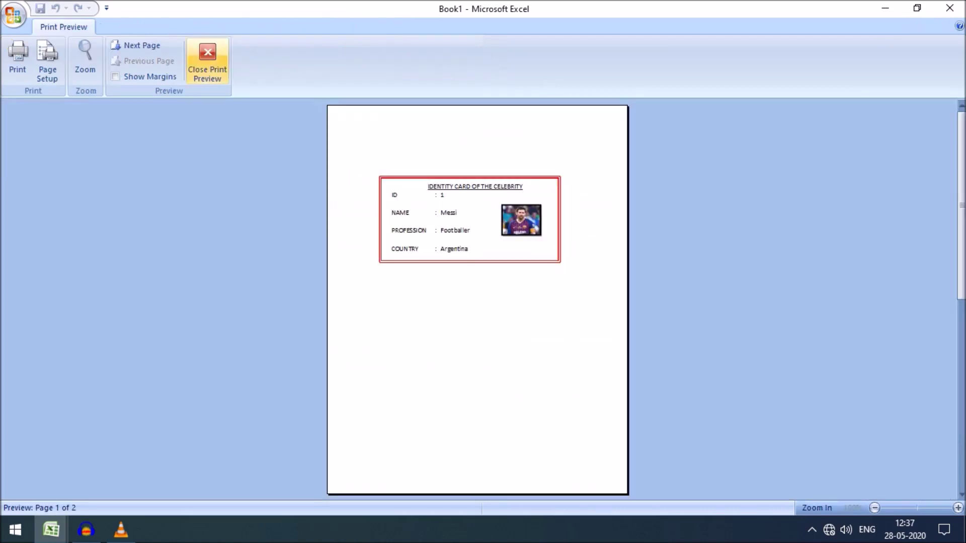
click(208, 60)
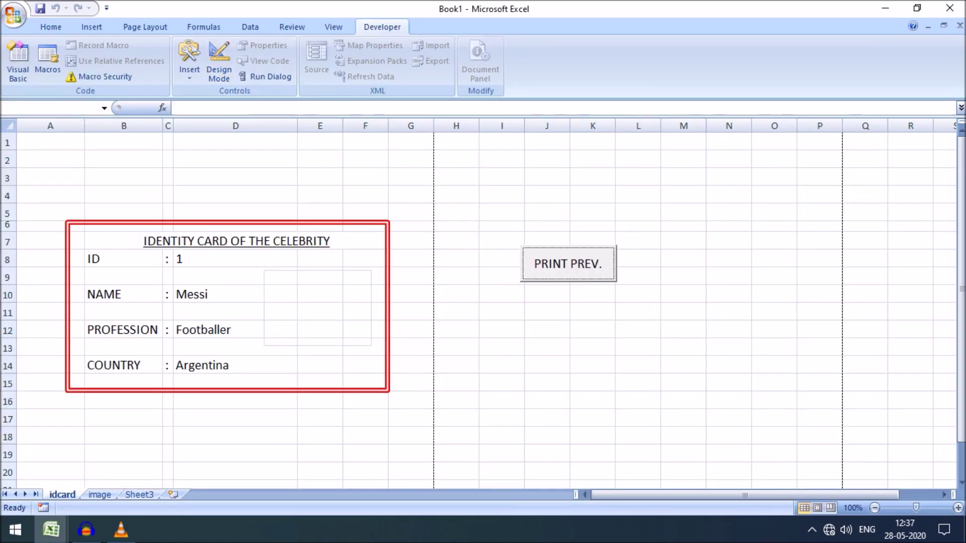
Change the card's ID in cell D8 to 2
click(235, 258)
text(2)
click(410, 312)
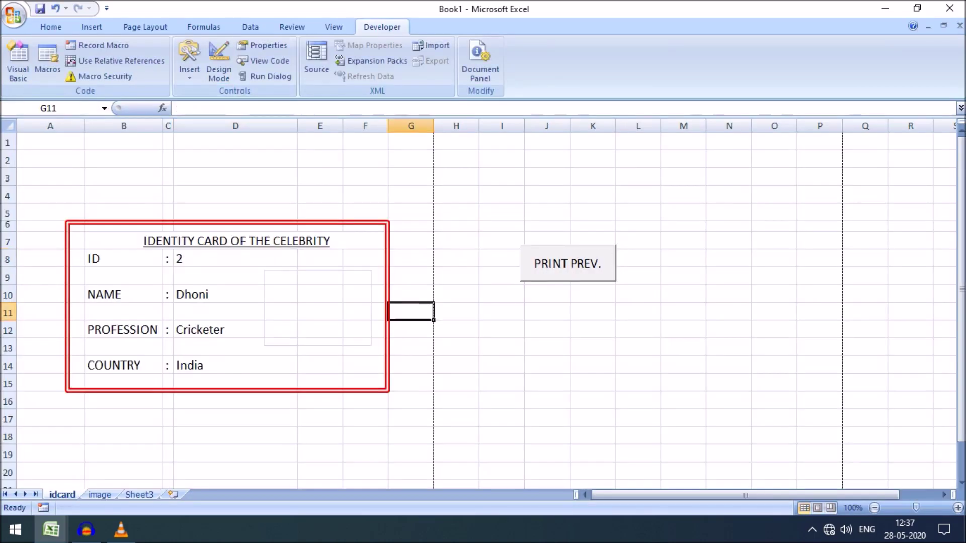
Test the PRINT PREV. button with the card set to ID 2, zoom into the preview and return to the worksheet
click(568, 264)
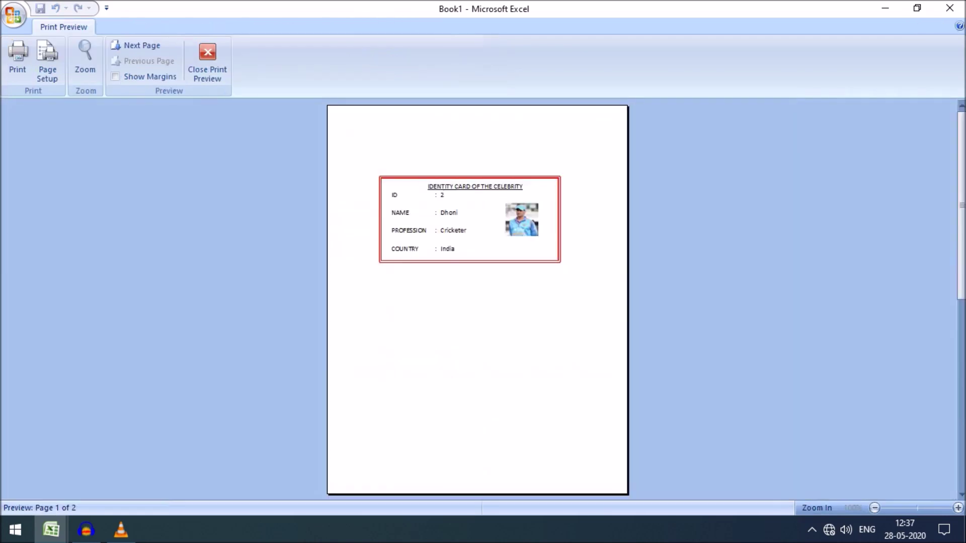
click(85, 60)
click(208, 59)
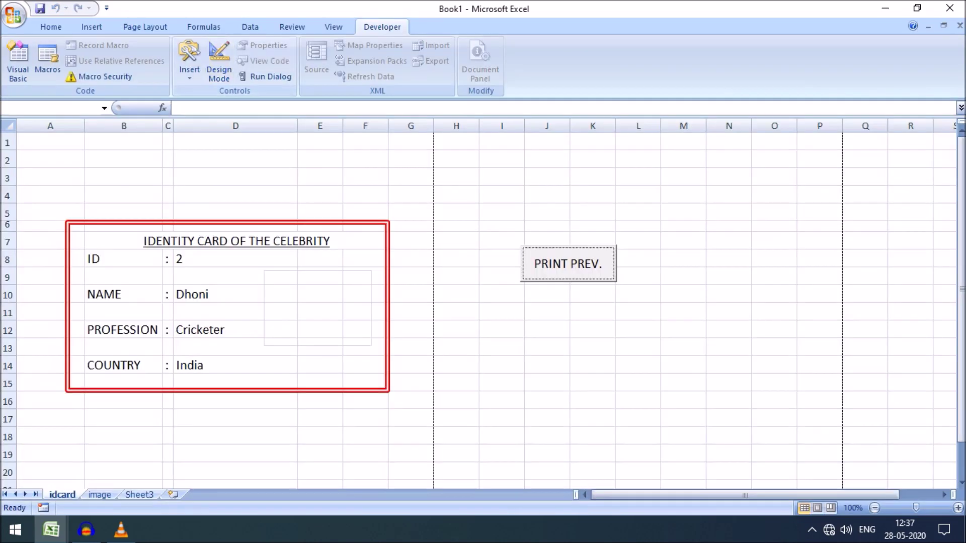
Add a third record in row 4 of the image sheet with ID 3, name Amitabh, profession Actor and country India
click(99, 495)
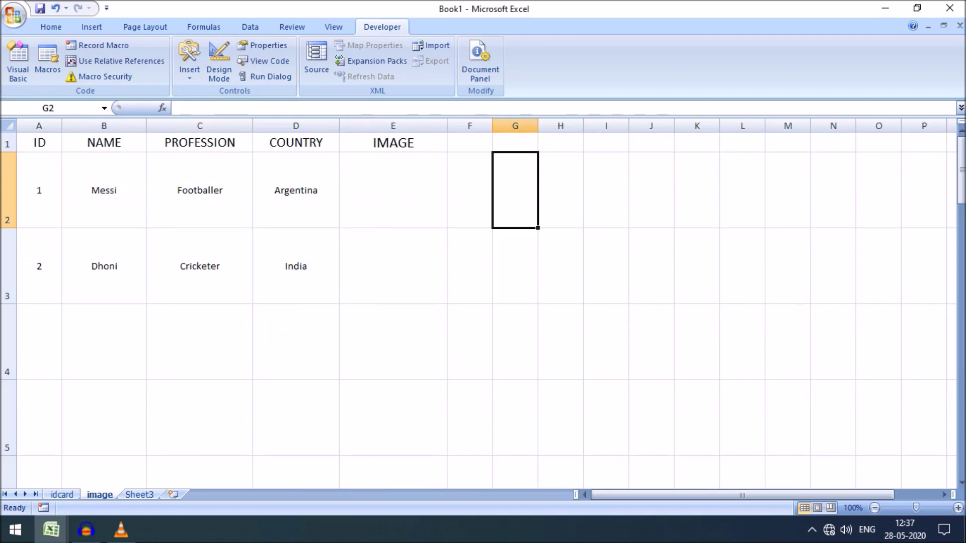
click(39, 342)
text(3)
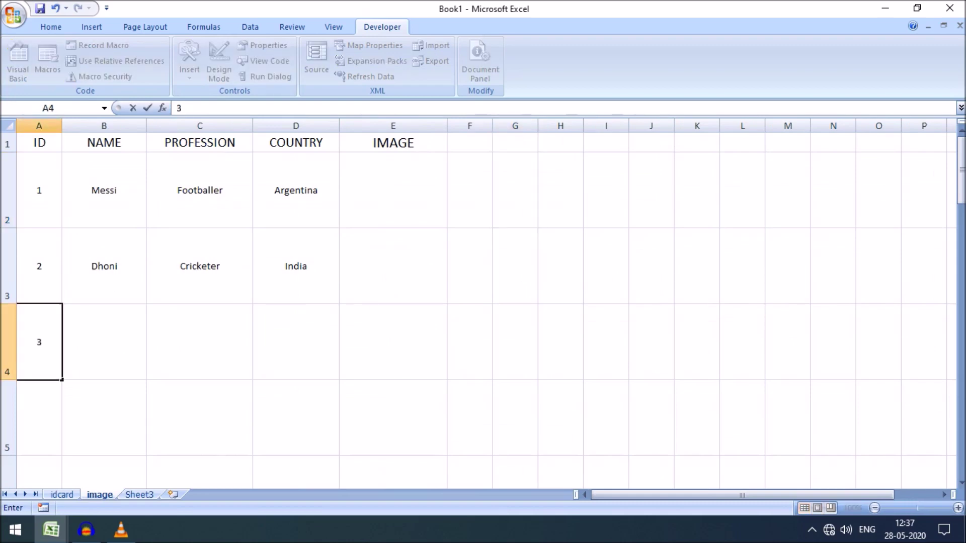
key(Tab)
text(aMITABH)
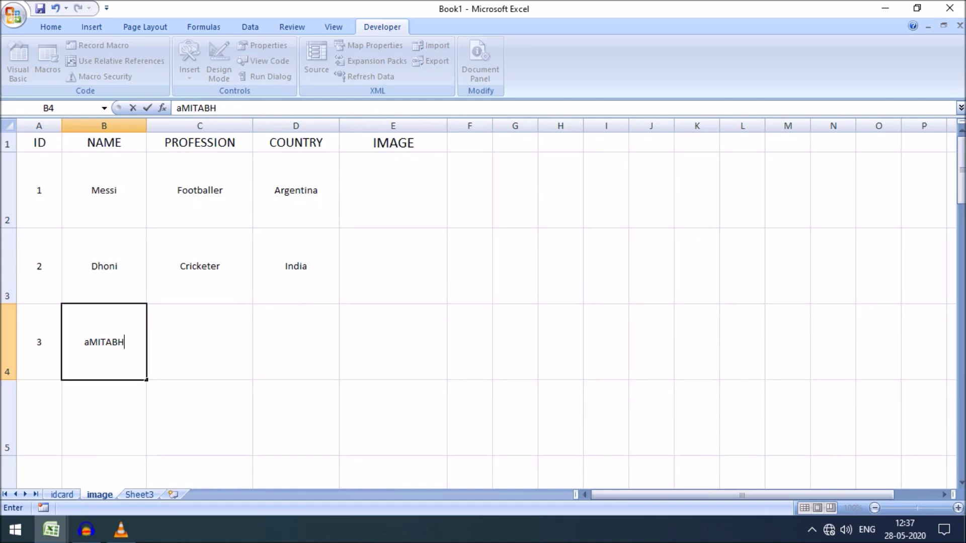
key(Tab)
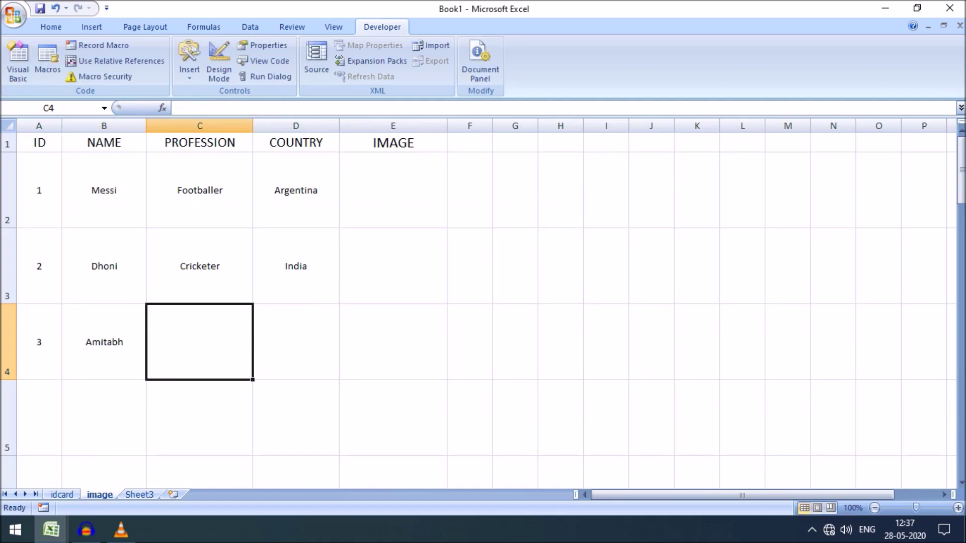
text(Actor)
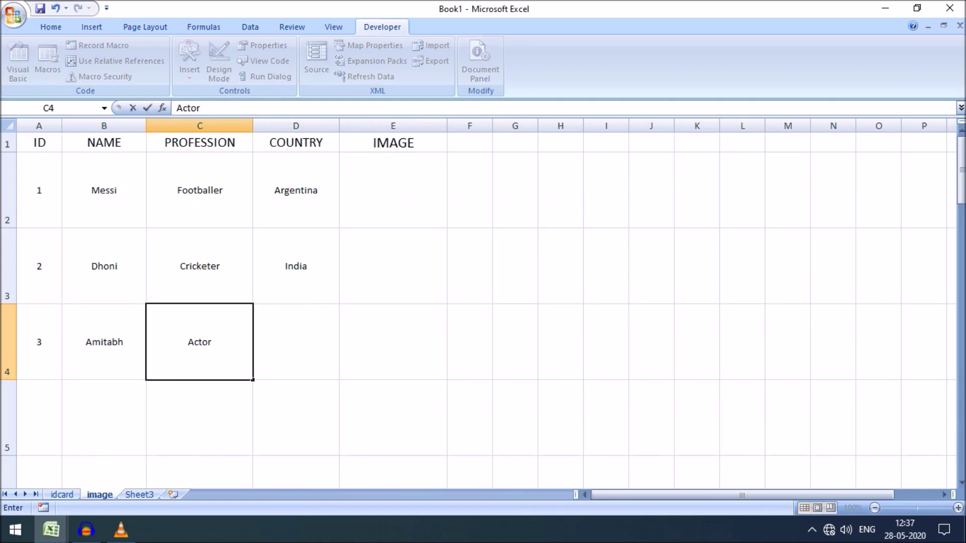
key(Tab)
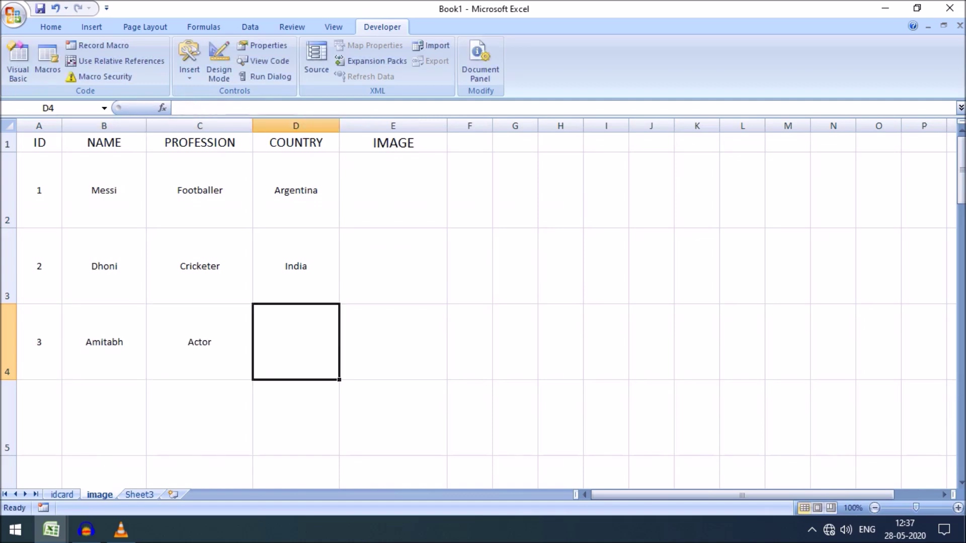
text(India)
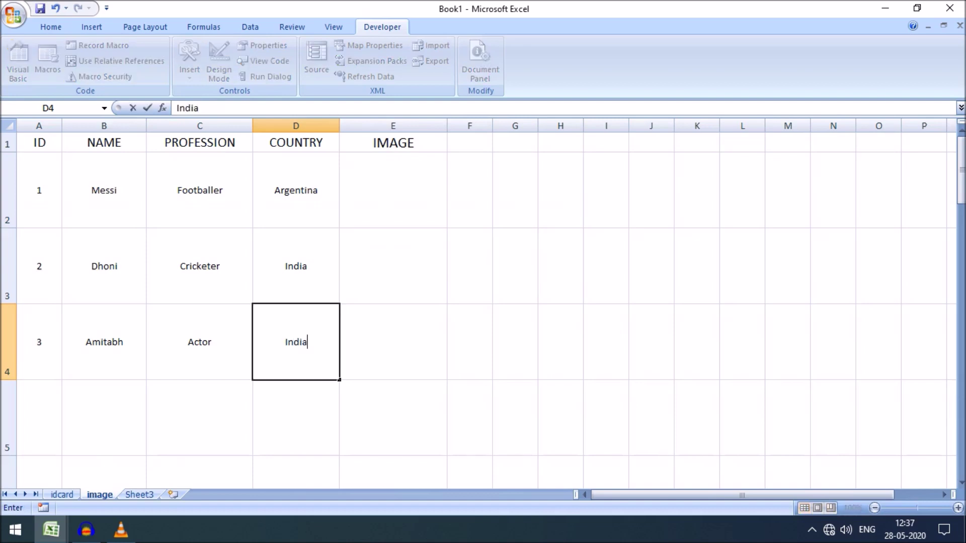
key(Tab)
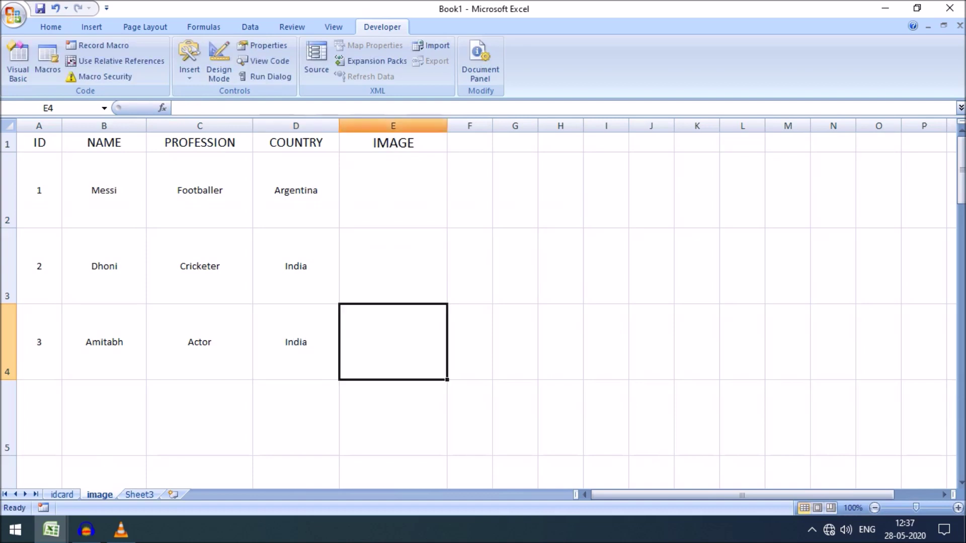
Increase the font size of the whole IMAGE column E to 18
click(393, 126)
click(51, 27)
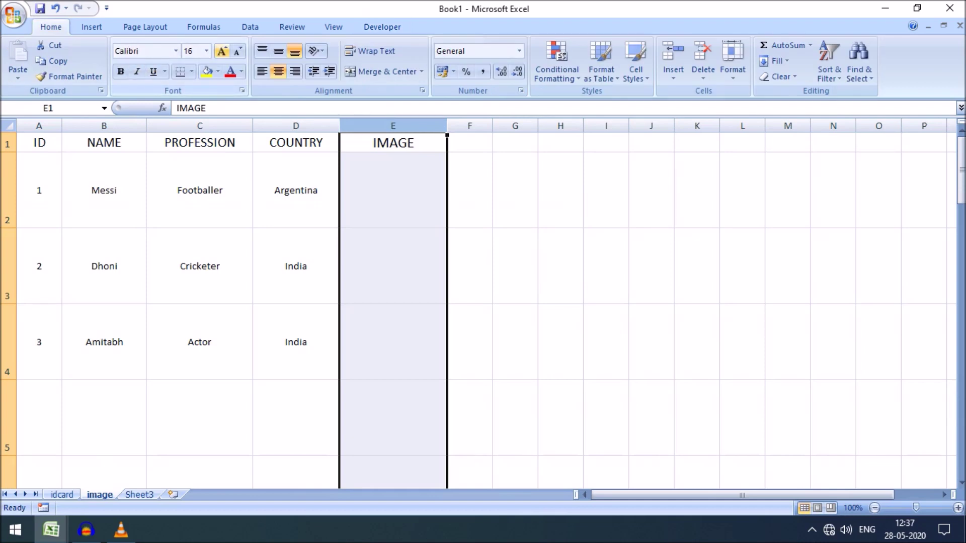
click(222, 51)
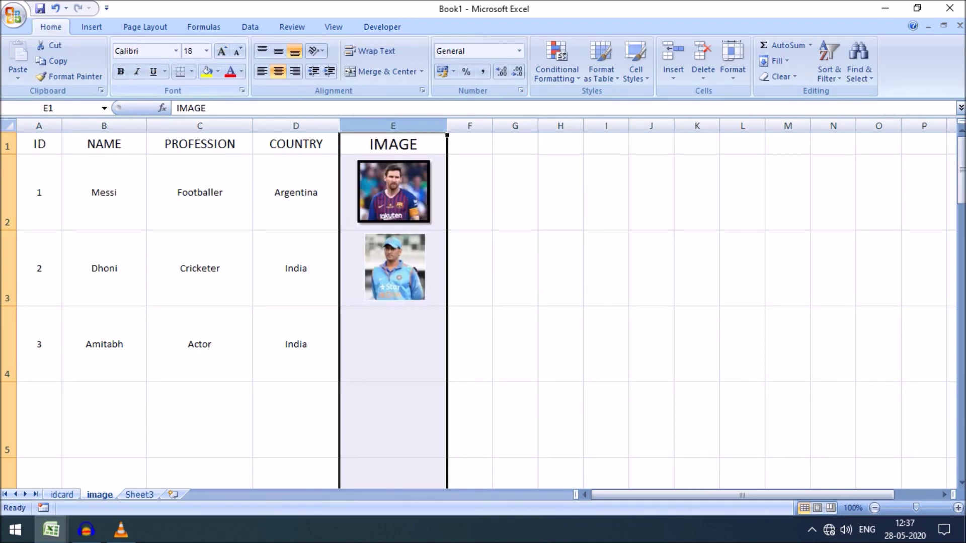
Duplicate Dhoni's picture into cell E4 and replace the copy with the amit picture from the Image 1 folder
click(393, 344)
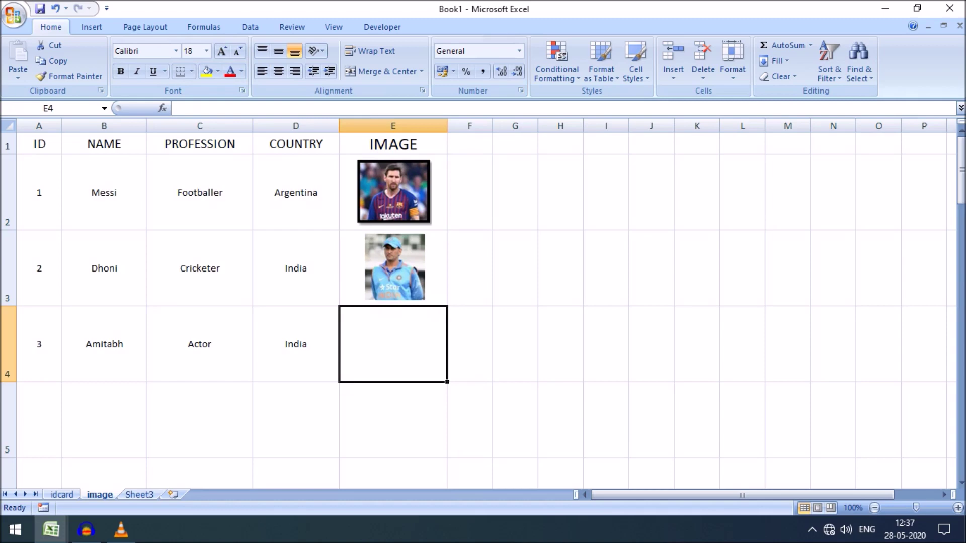
click(395, 267)
drag(395, 266, 392, 342)
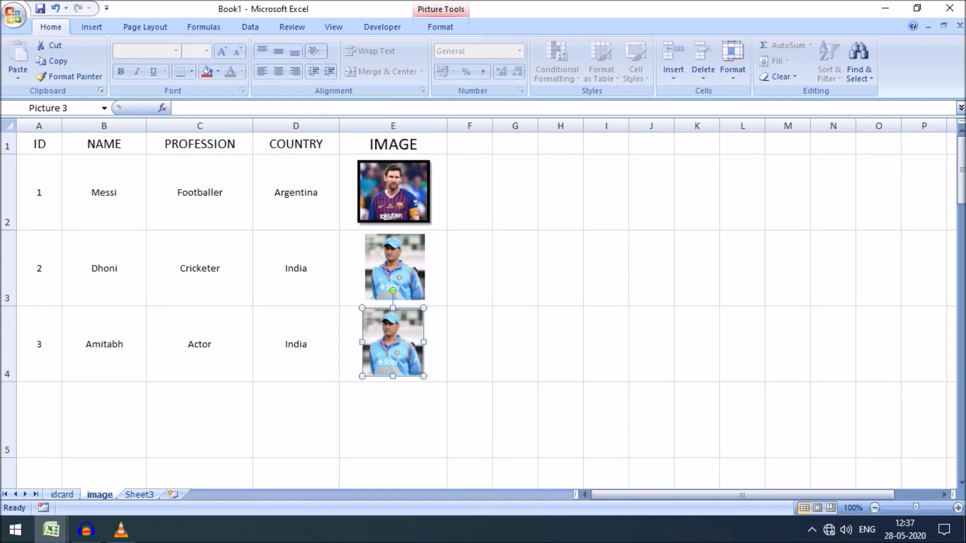
right_click(393, 349)
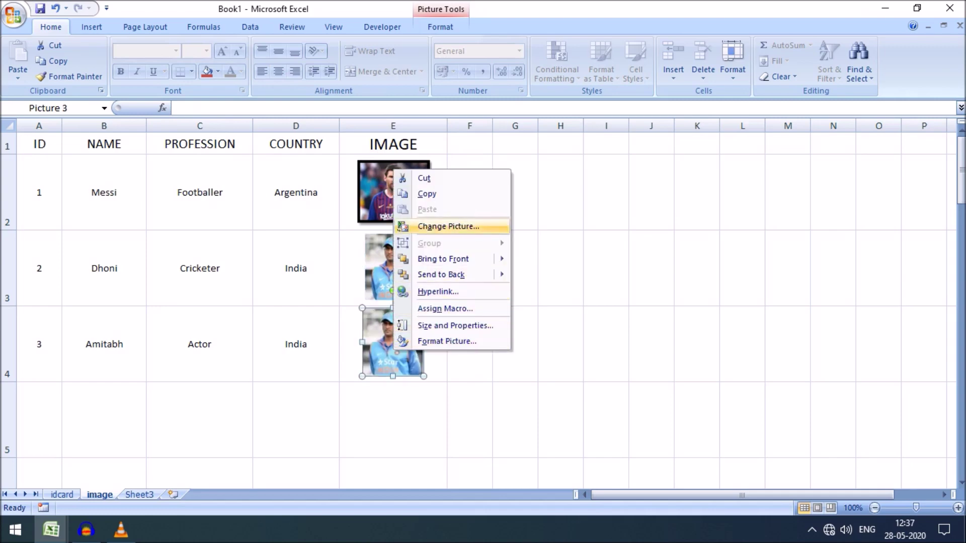
click(447, 226)
click(623, 196)
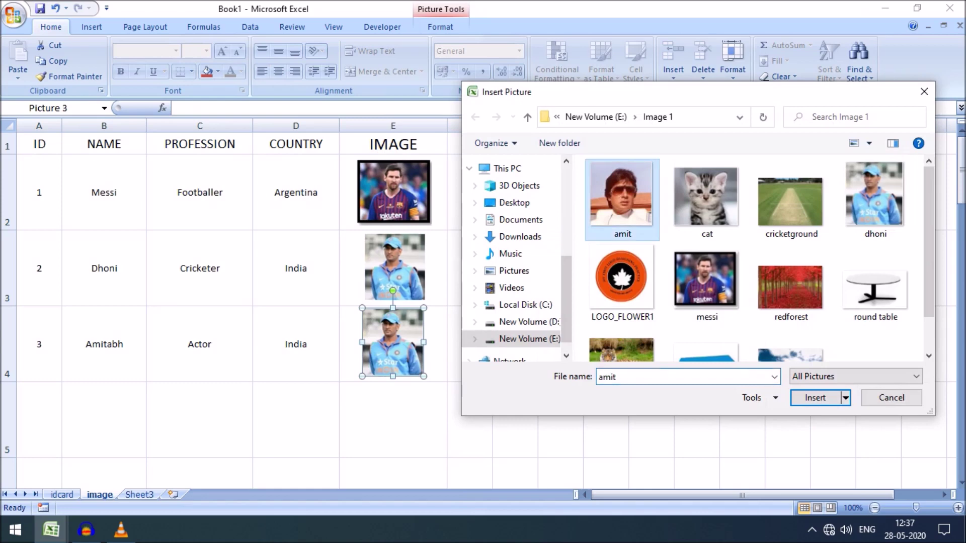
click(815, 397)
click(469, 420)
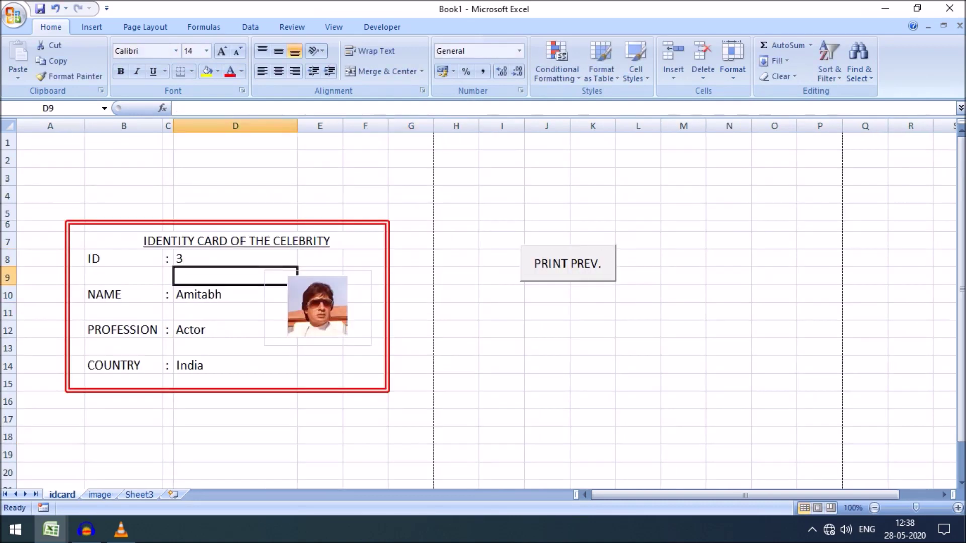
Test the PRINT PREV. button with the card set to ID 3 and close the preview
click(320, 365)
click(568, 263)
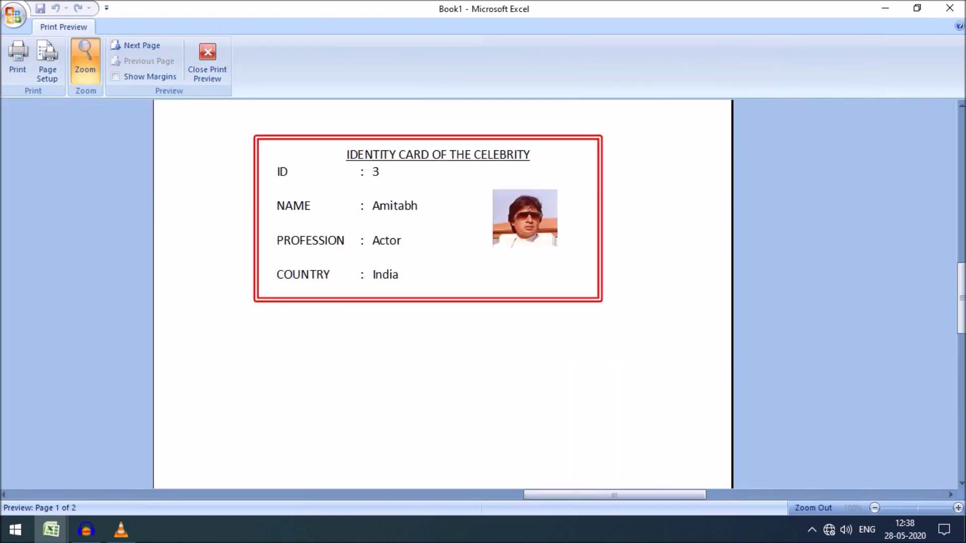
click(207, 62)
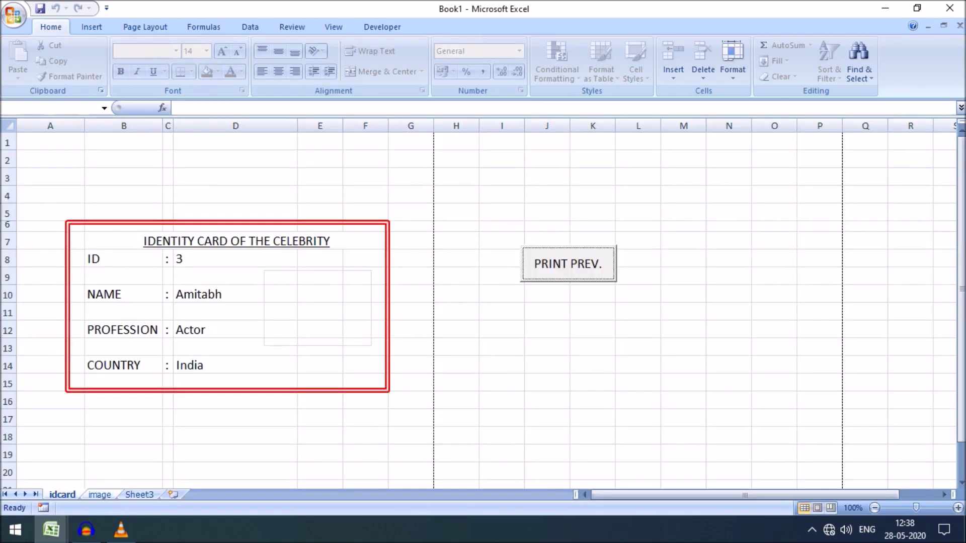
Look at the next empty record row on the image sheet and at the ID cell D8 on the idcard sheet
click(100, 495)
click(39, 420)
click(104, 420)
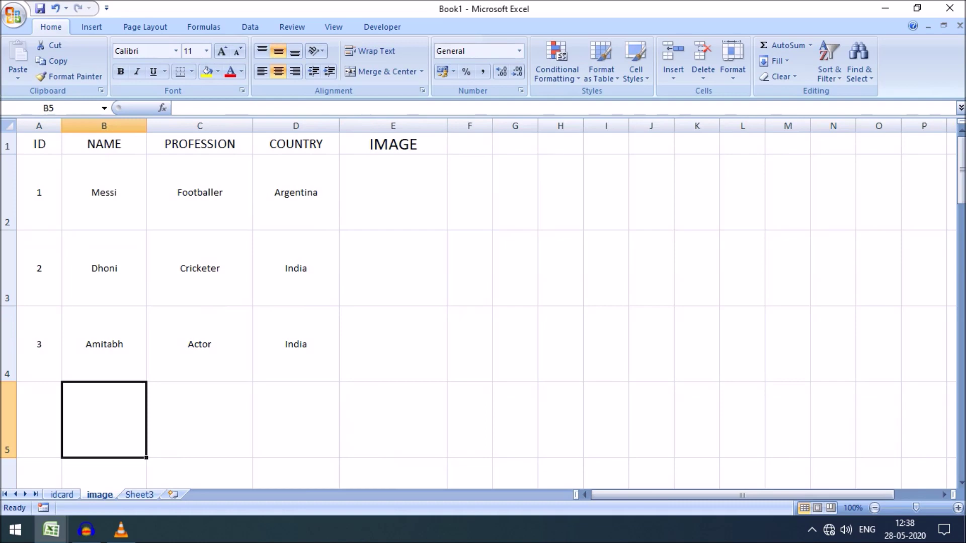
click(63, 495)
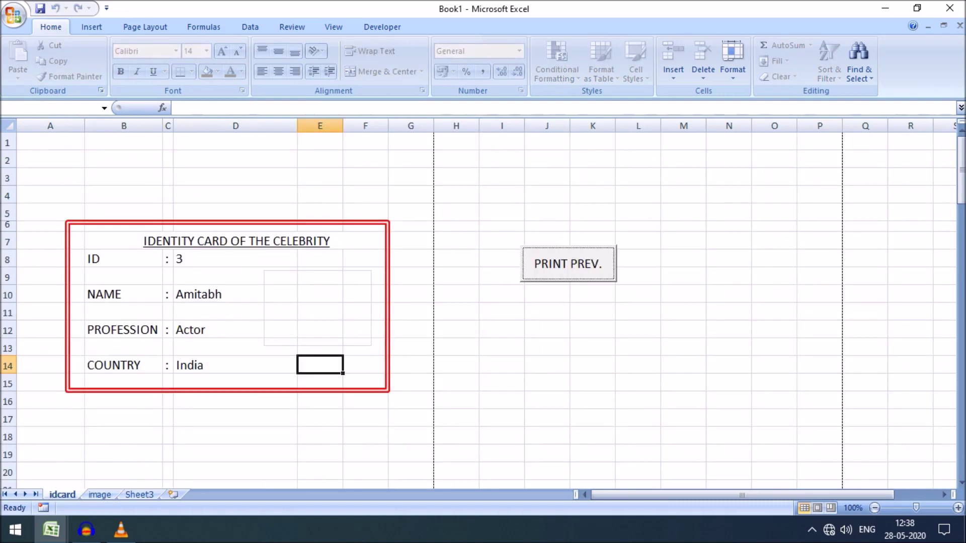
click(235, 259)
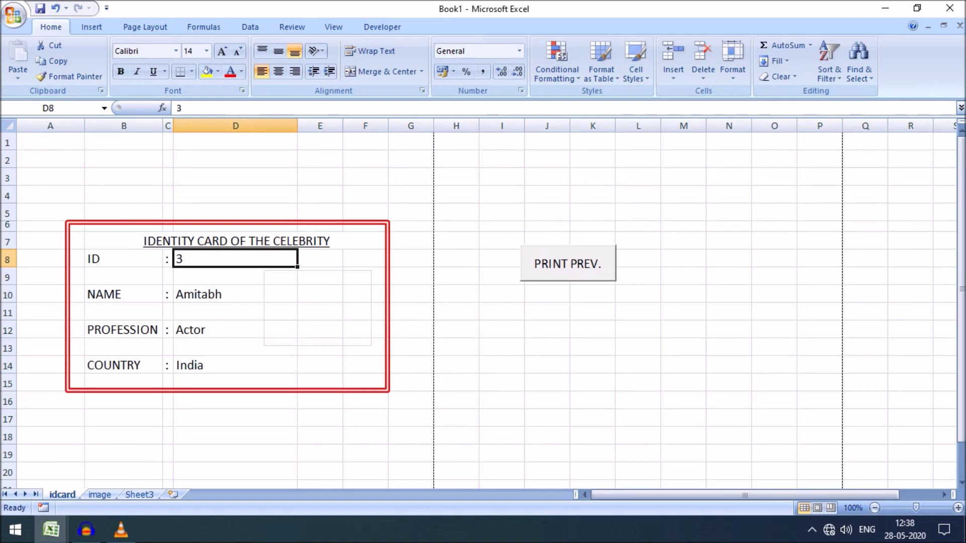
click(547, 312)
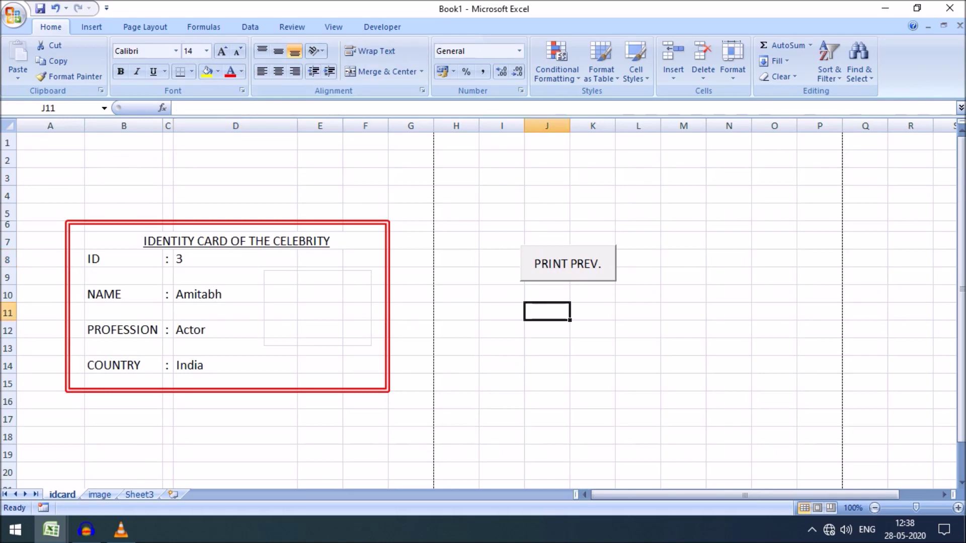
Turn on Design Mode and open the click procedure of the PRINT PREV. button
click(382, 27)
click(219, 60)
double_click(568, 263)
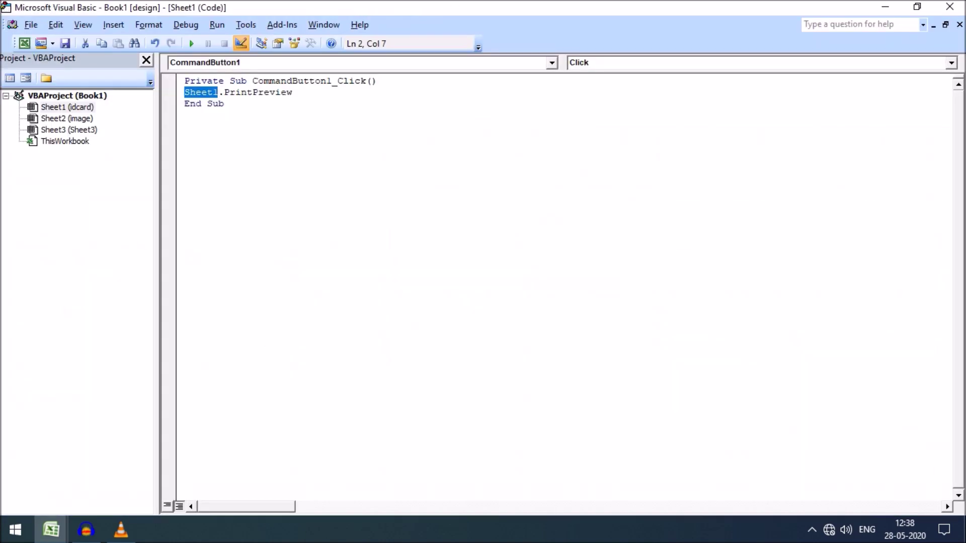
Insert the line Count = Sheet2.Cells(Rows.Count, 1).End(xlUp).Row above Sheet1.PrintPreview in the click procedure
click(293, 93)
click(377, 81)
key(Return)
key(Return)
key(Return)
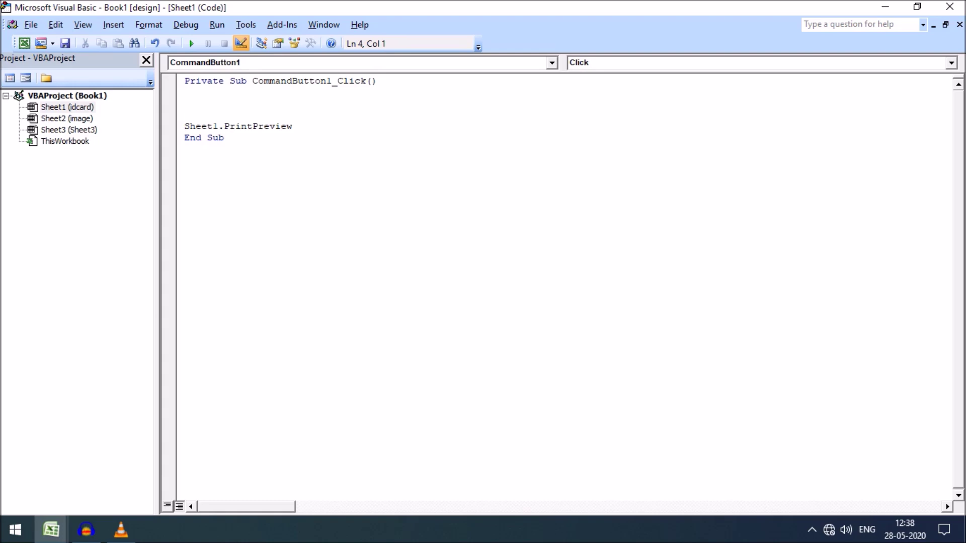
key(Up)
text(count=sheet2.Cells(row)
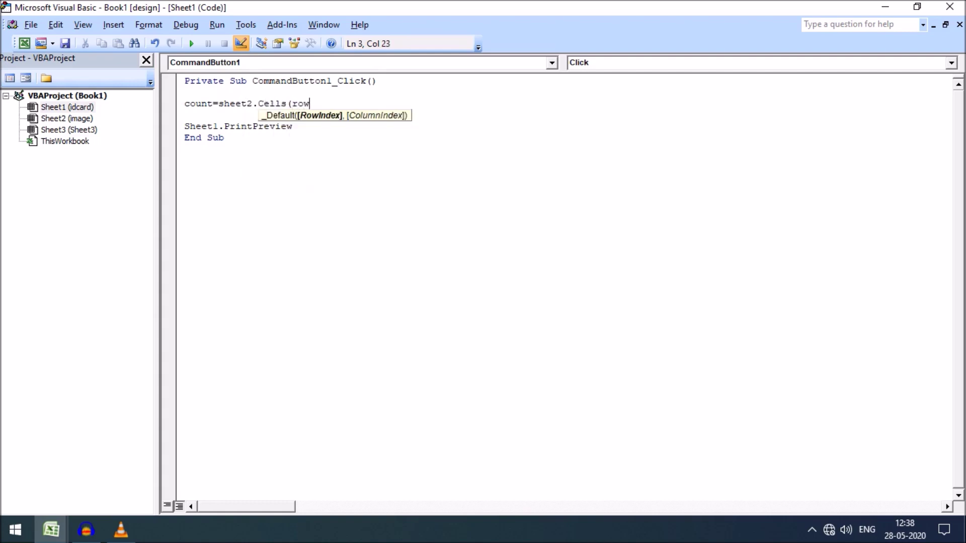
text(s.count,)
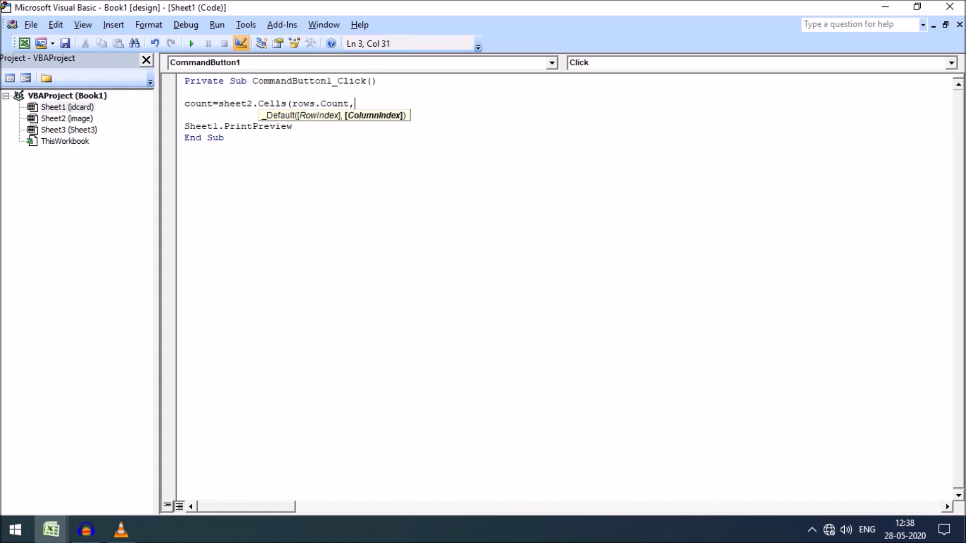
text(1).end)
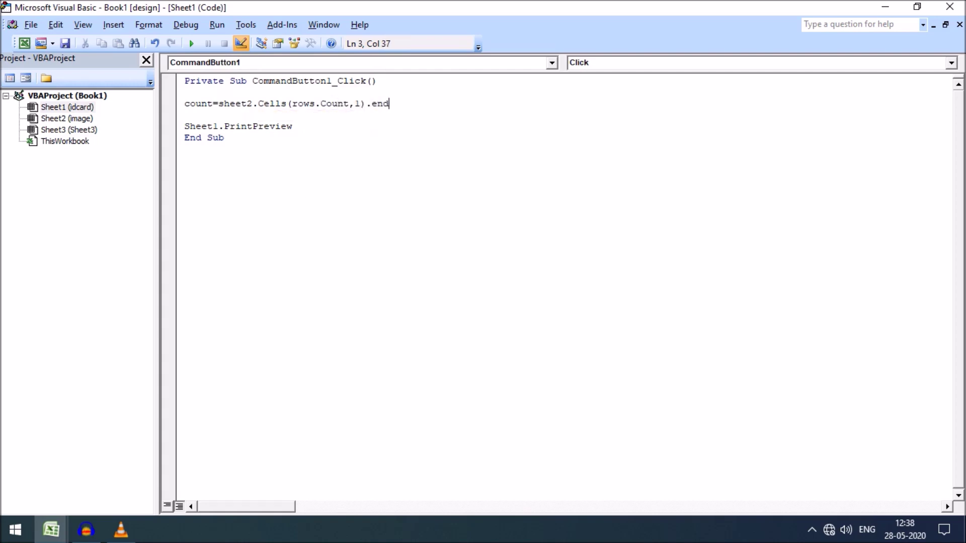
text((xlup).row)
key(Return)
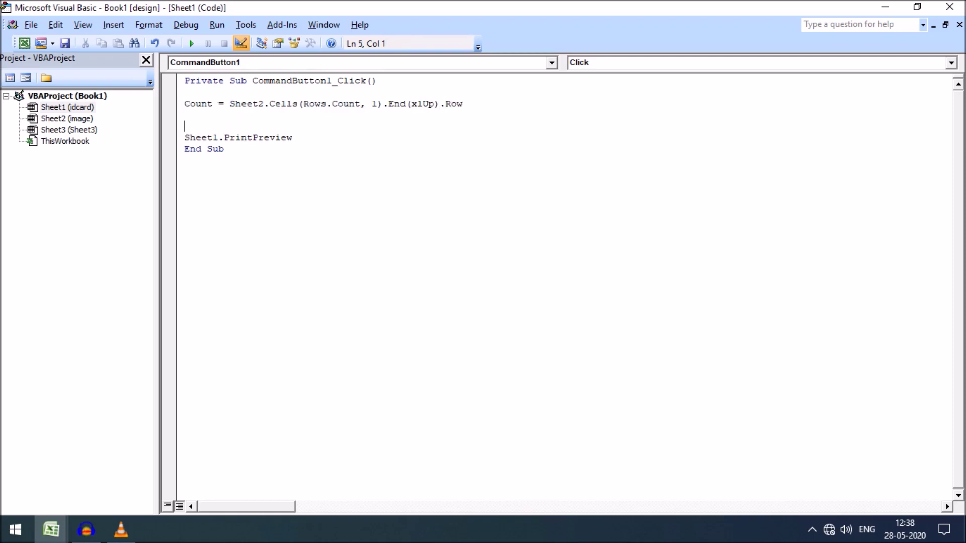
Start a loop with For x = 2 To Count below the Count line, leaving blank lines for its body
text(for x = 2 to count)
key(Return)
key(Return)
key(Up)
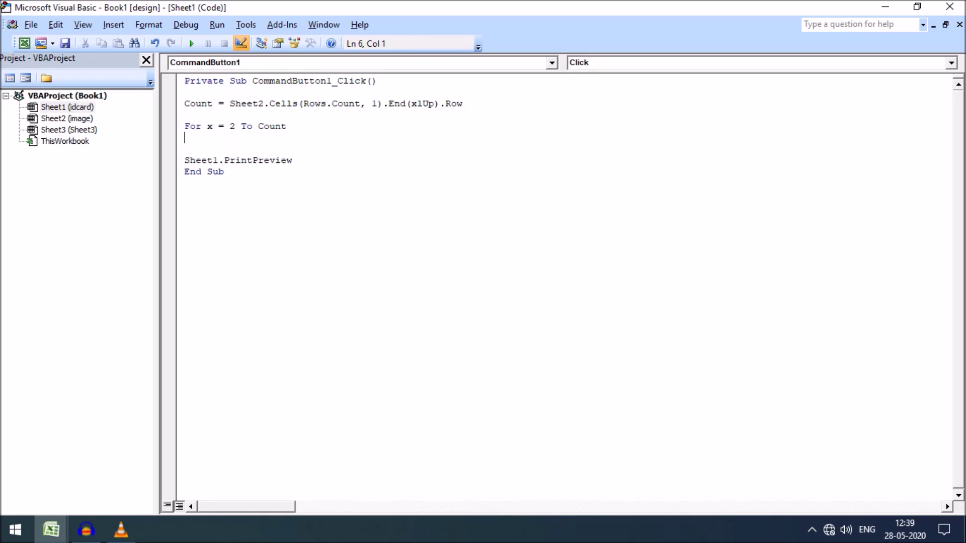
Check the ID cell on the idcard sheet and begin the loop body with Sheet1.Cells("D8")
click(51, 530)
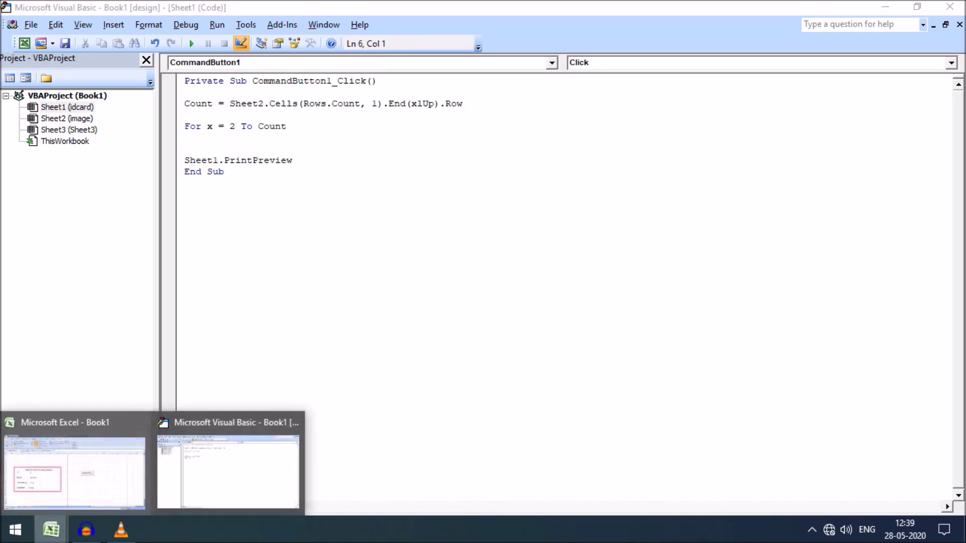
click(75, 473)
click(236, 259)
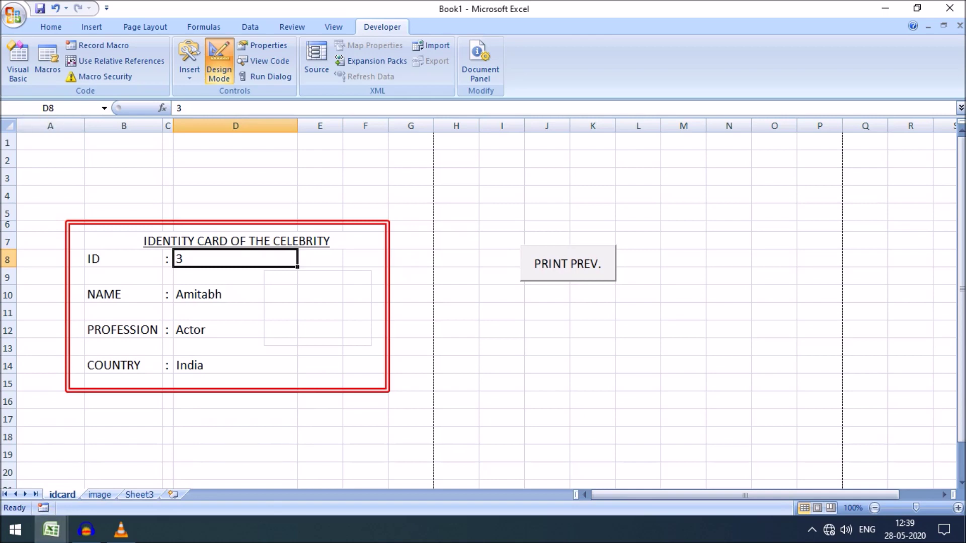
key(alt+F11)
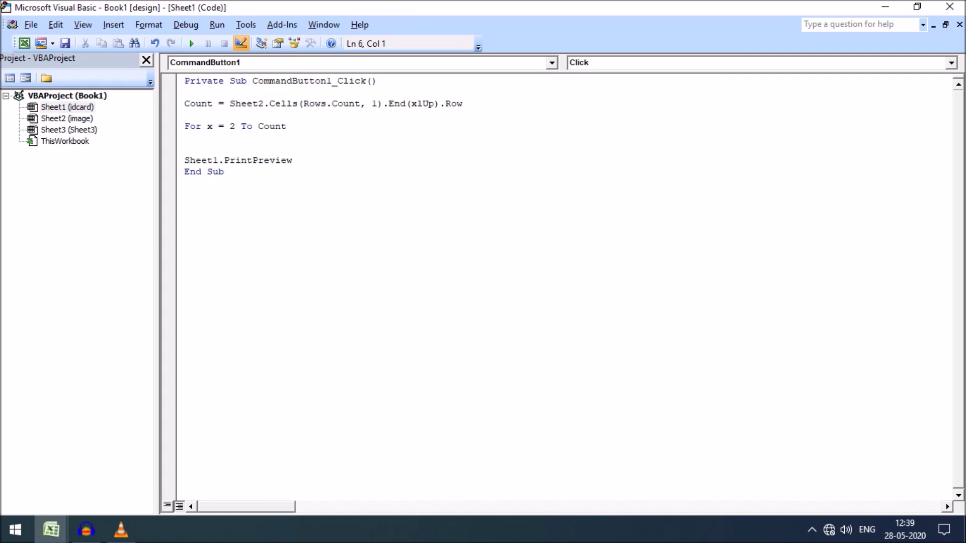
key(Return)
text(sheet)
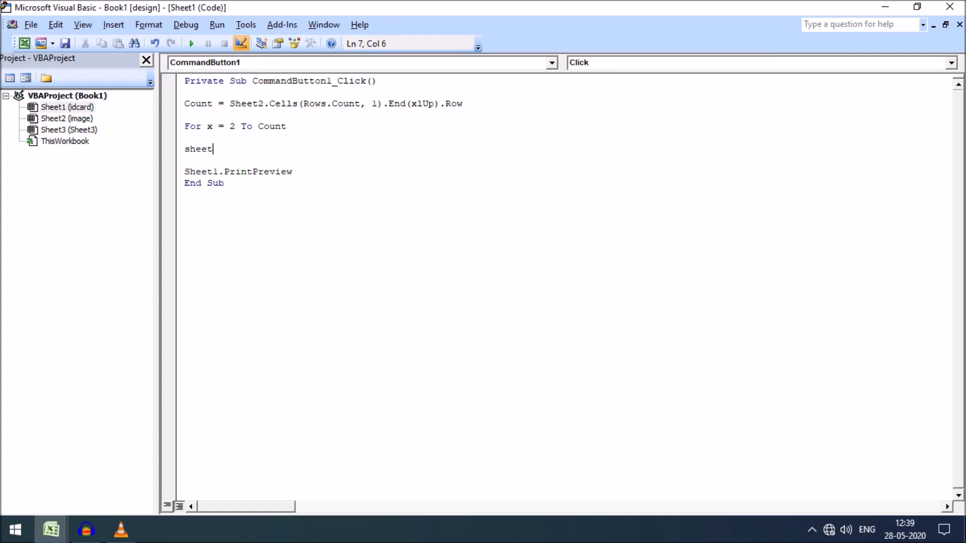
text(1.cell)
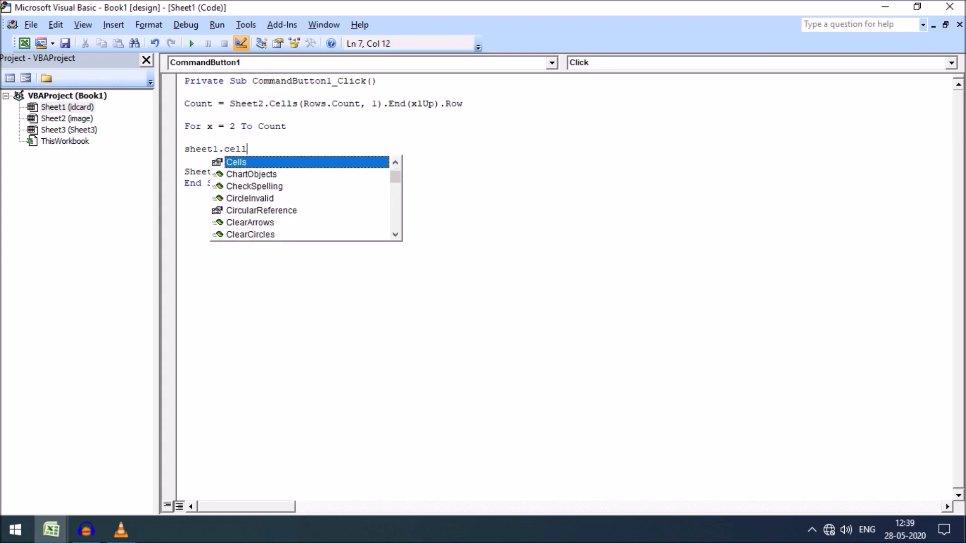
text(s("")
key(Left)
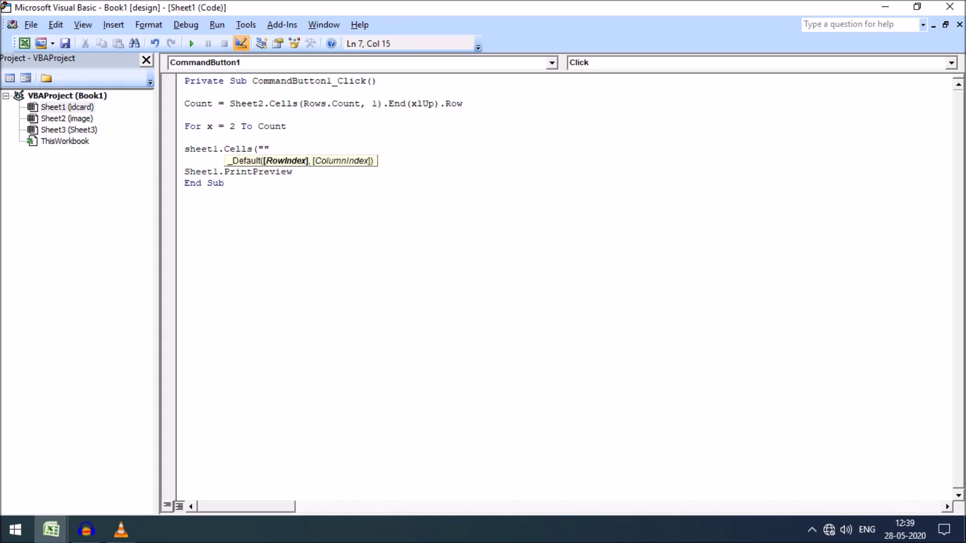
text(D8)
key(Right)
Complete the D8 line by assigning it the value = Sheet2.Cells(x, 1)
text()=sheet)
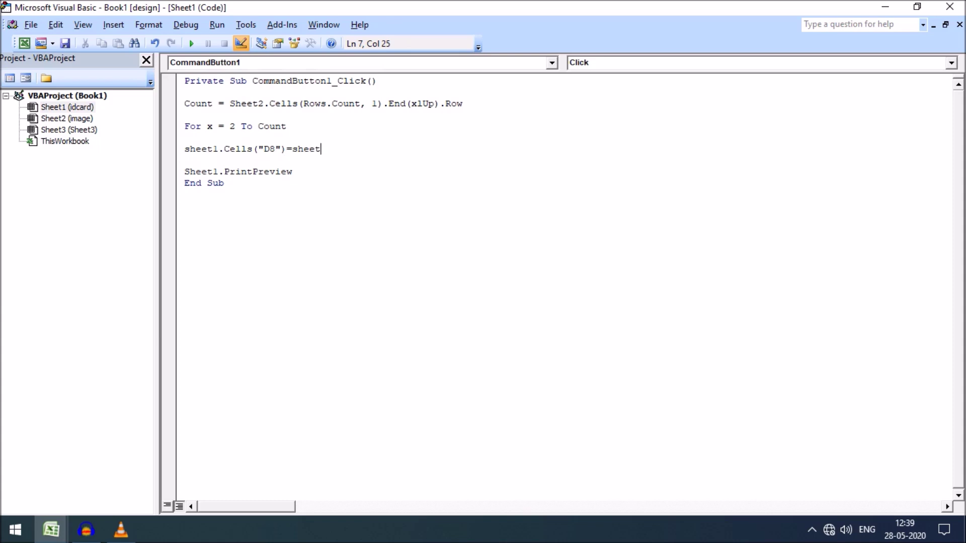
text(2.cells)
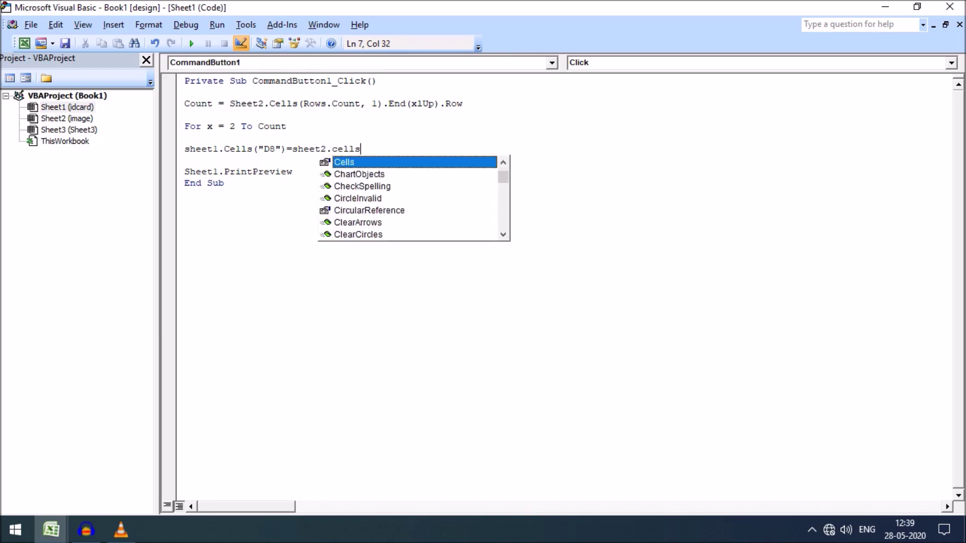
text((x,)
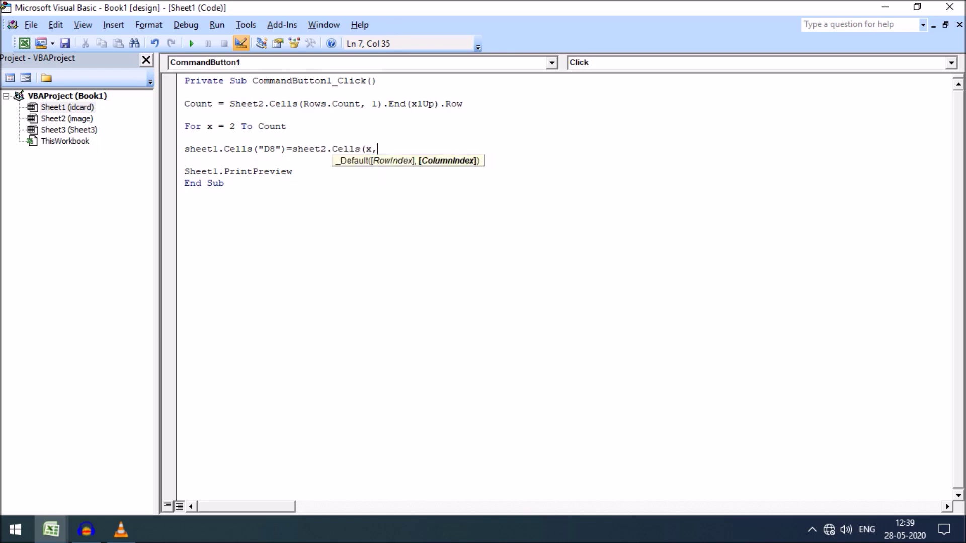
text(1))
Close the loop with Next x below Sheet1.PrintPreview, keeping blank lines around it
click(293, 172)
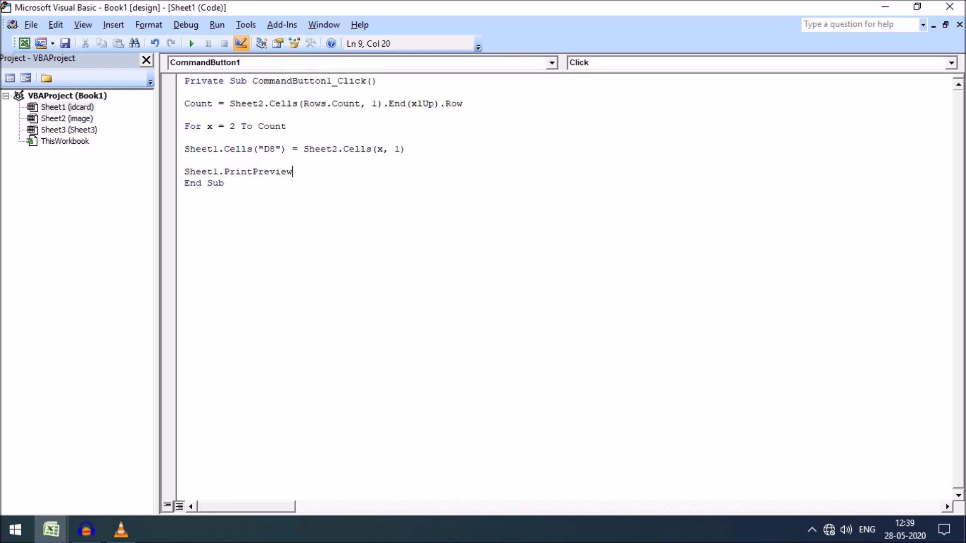
key(Return)
key(Return)
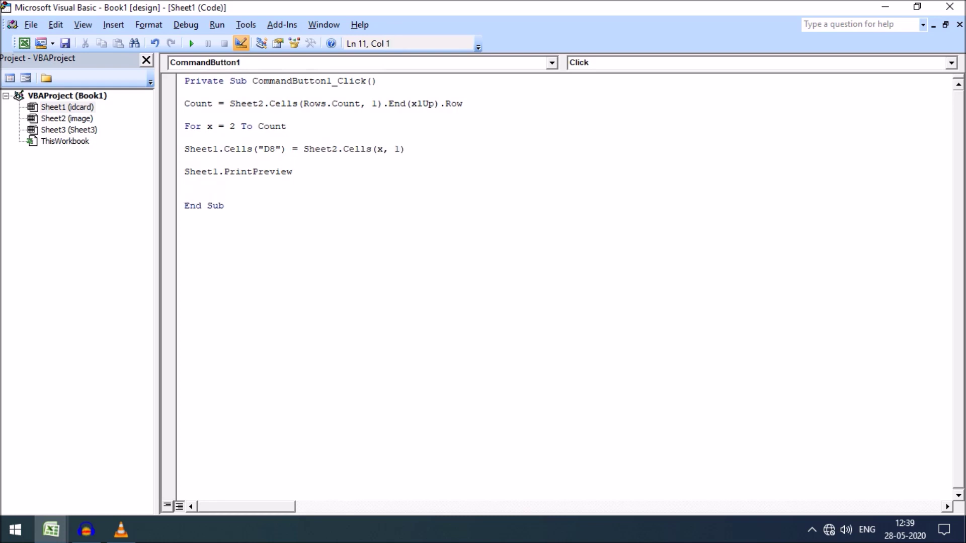
text(next x)
key(Down)
key(Up)
key(Return)
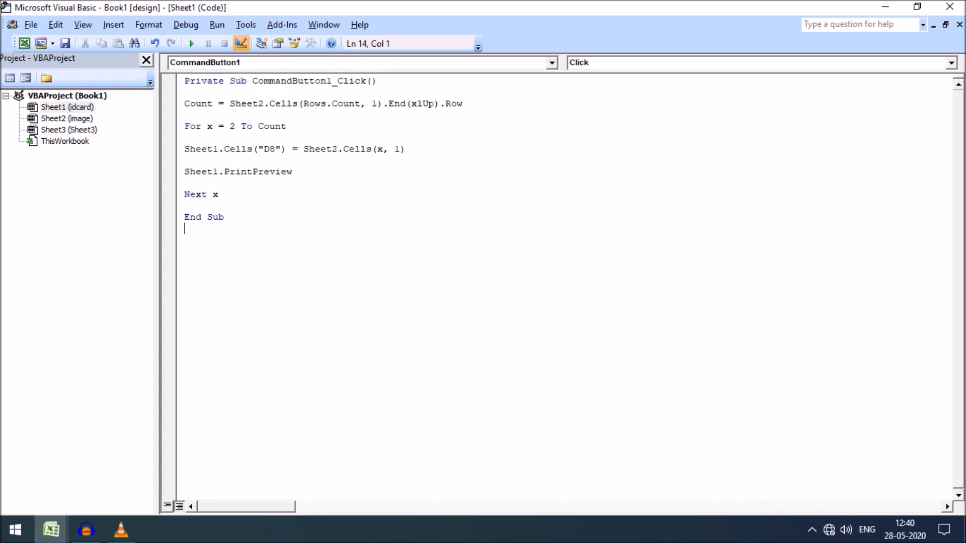
Recheck the ID cell D8 on the idcard sheet, turn off Design Mode and run the PRINT PREV. button in the debugger
double_click(270, 150)
click(51, 529)
click(76, 473)
click(235, 259)
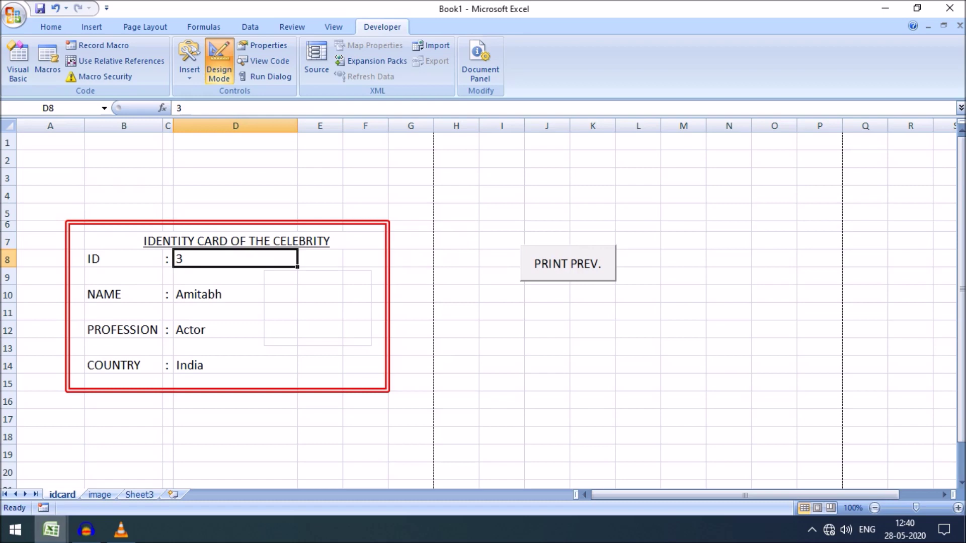
click(410, 346)
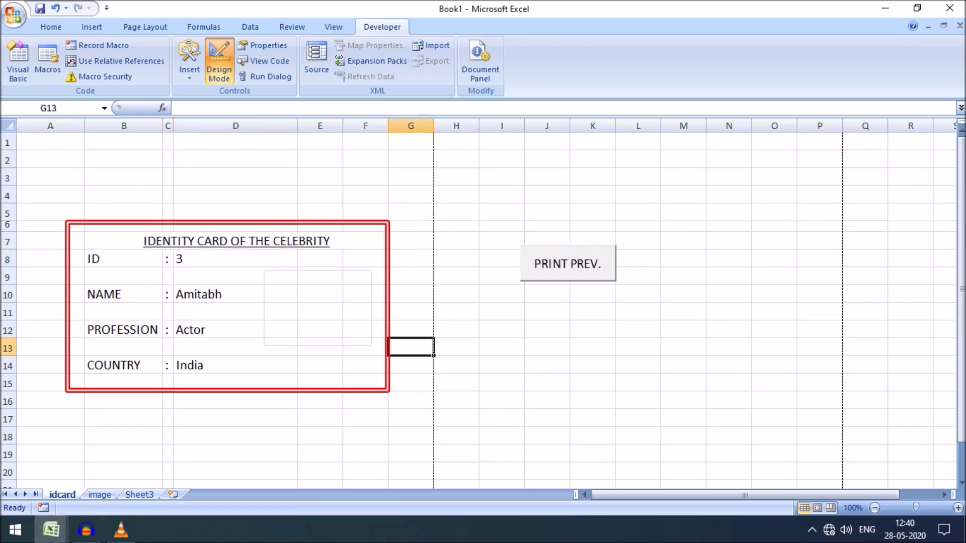
click(219, 60)
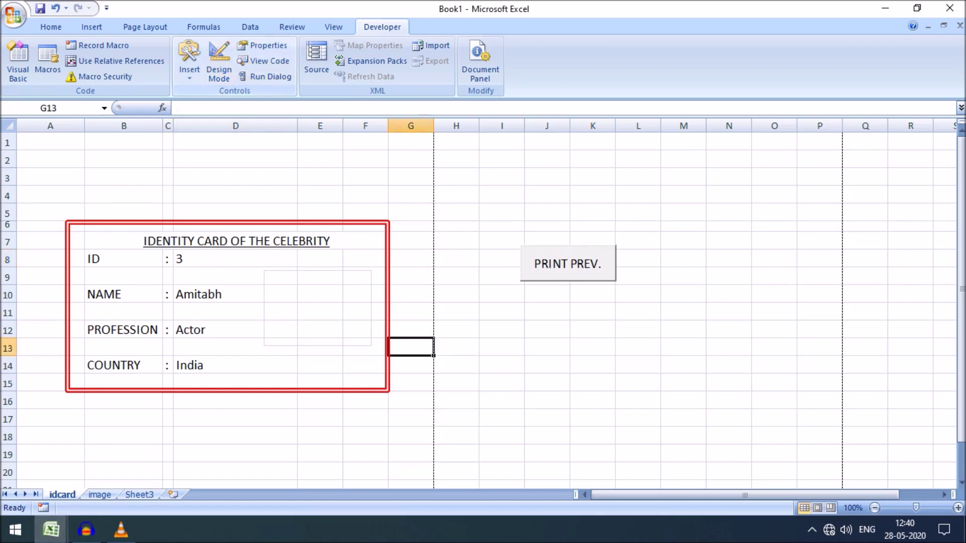
click(568, 263)
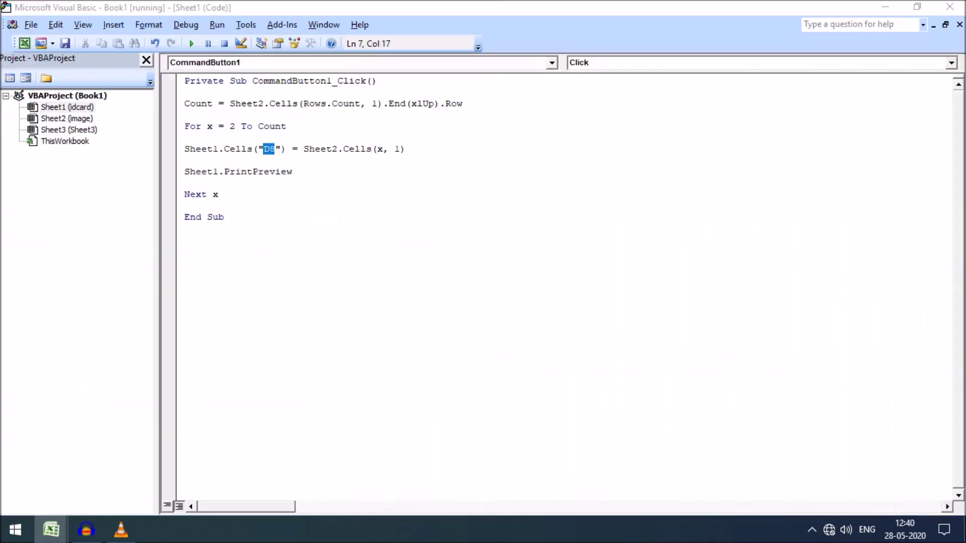
key(Return)
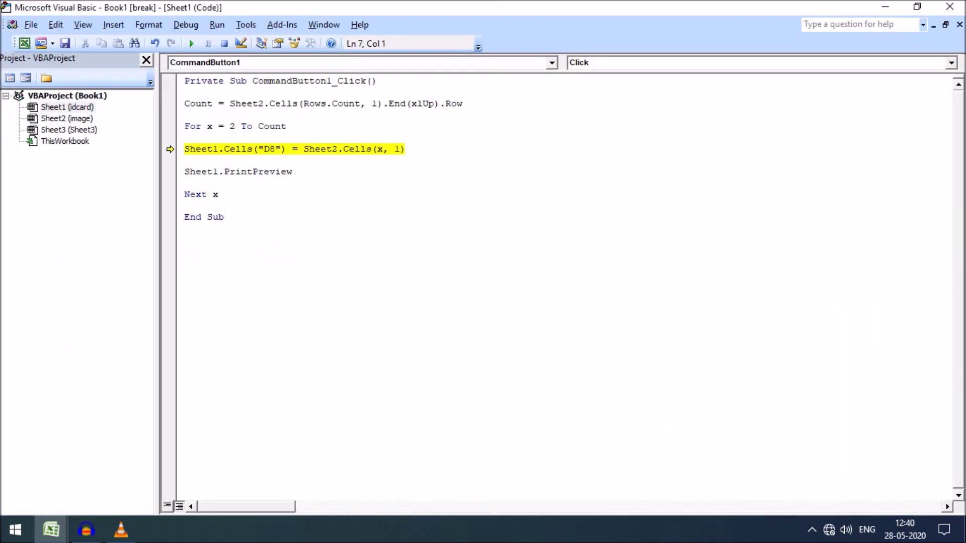
Replace Cells with Range in the D8 assignment line and resume the procedure
double_click(238, 149)
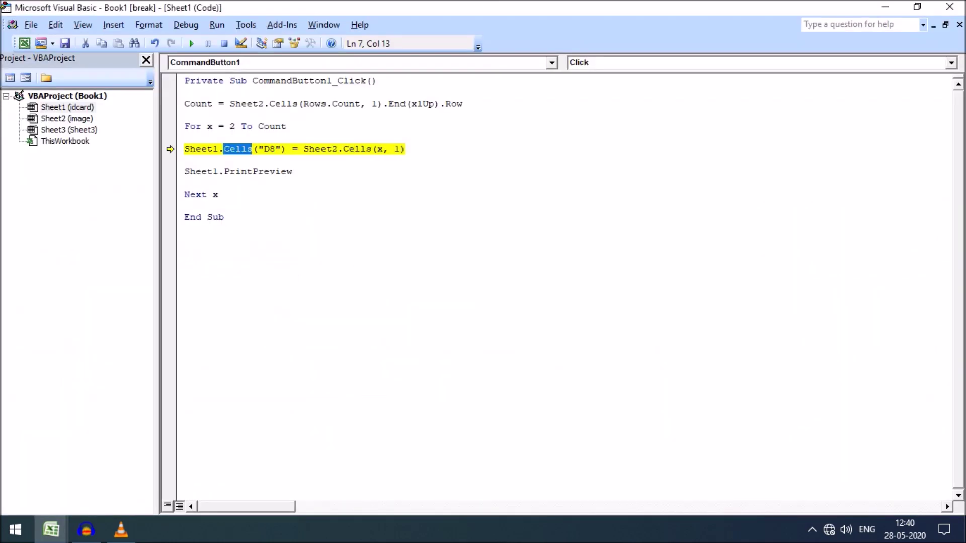
text(range)
click(185, 229)
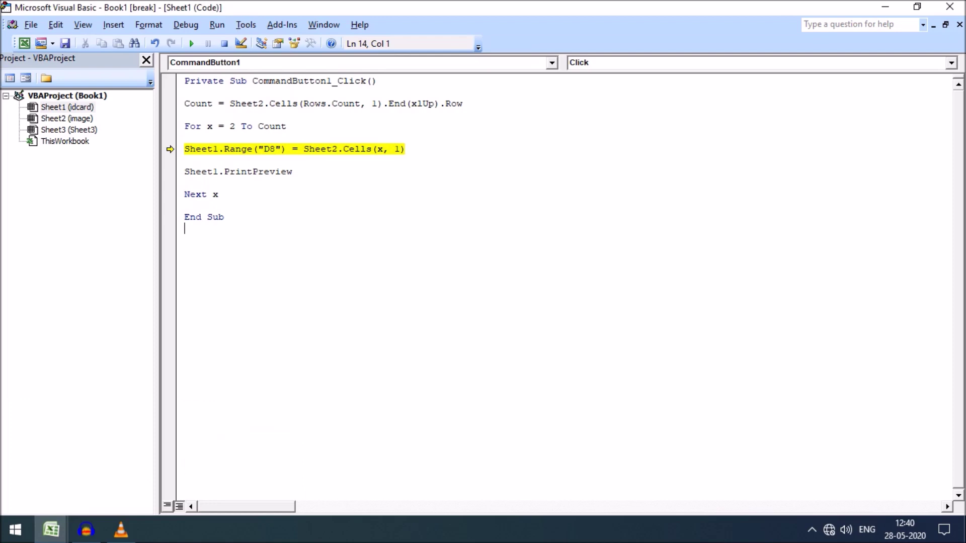
click(225, 43)
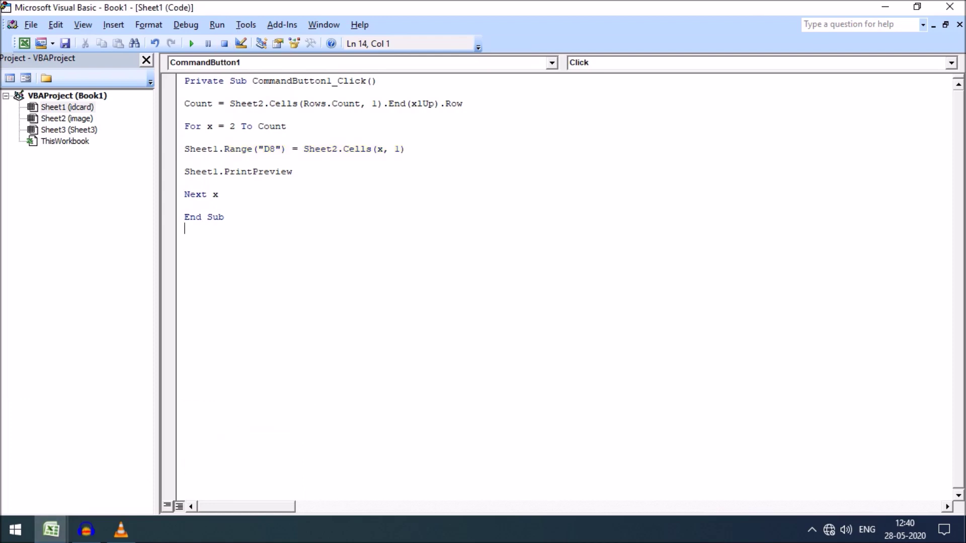
View the print preview of each ID card in turn, closing each one until the loop ends
mouse_move(52, 529)
click(76, 477)
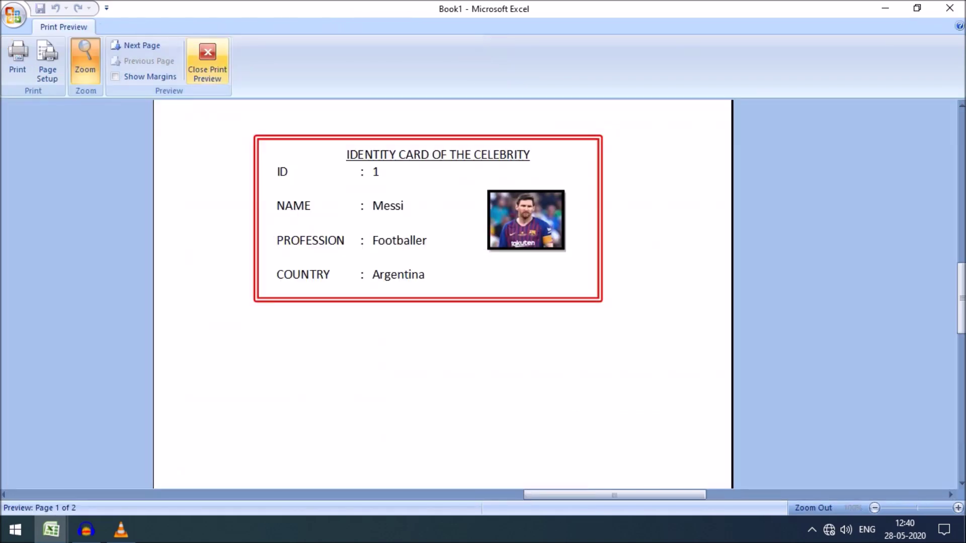
click(208, 63)
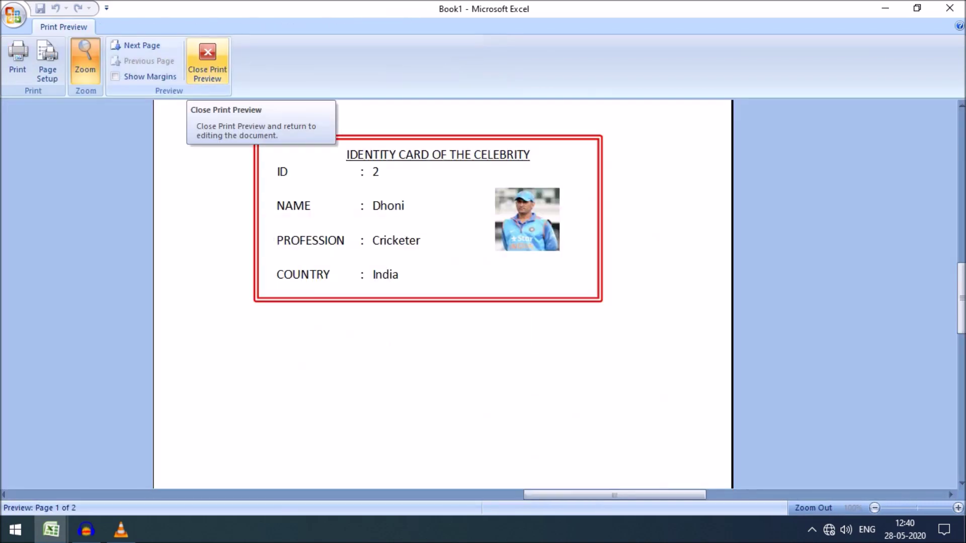
click(208, 63)
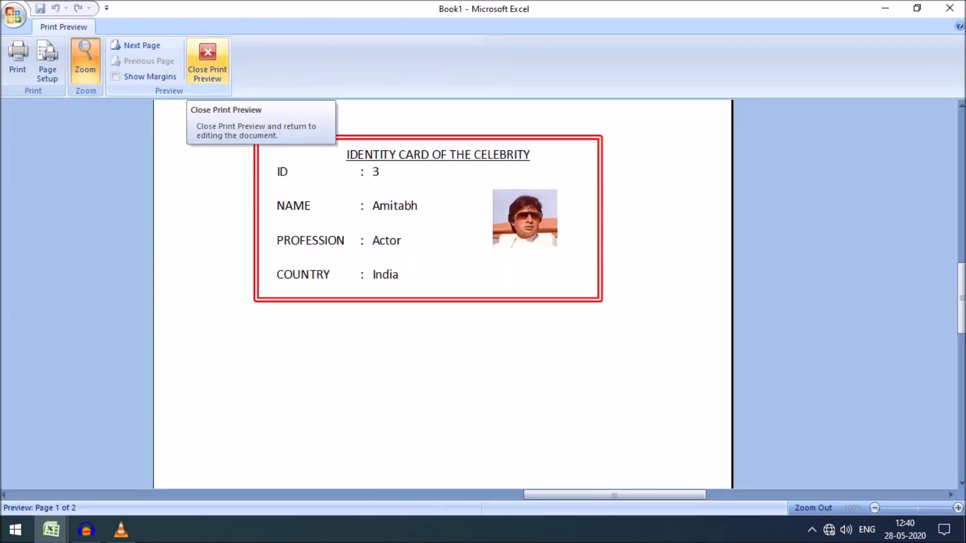
click(207, 63)
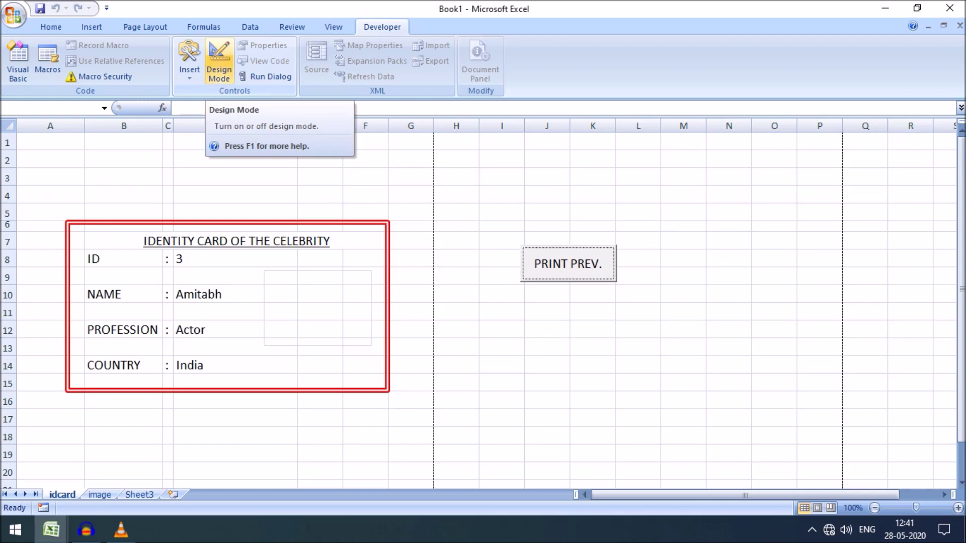
Look at empty row 5 on the image sheet as the place for another record, and return to the idcard sheet
click(100, 494)
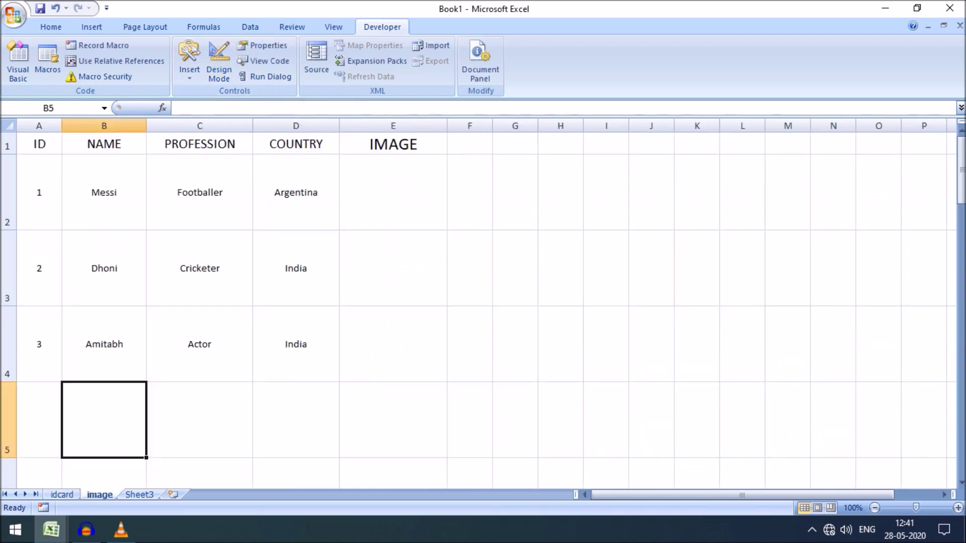
drag(40, 420, 296, 420)
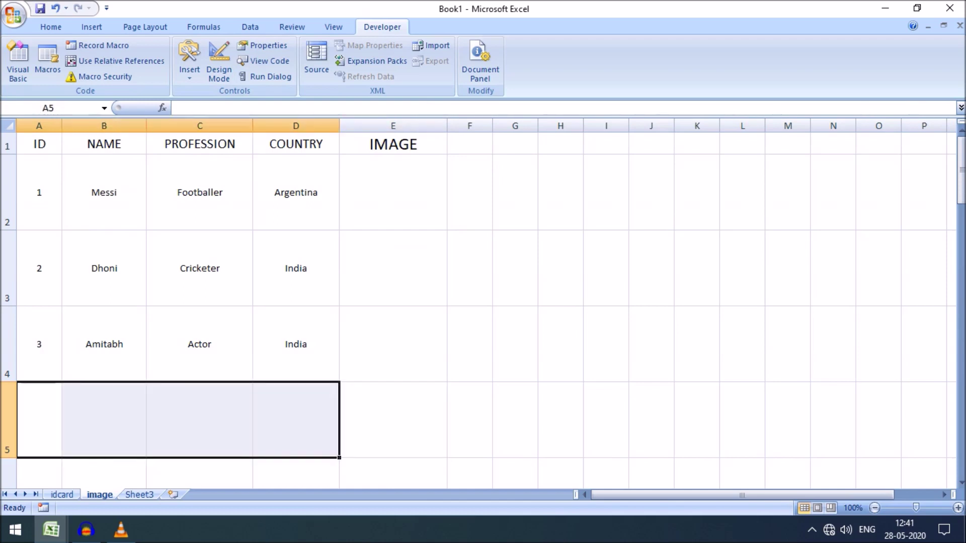
click(393, 420)
click(40, 420)
click(7, 420)
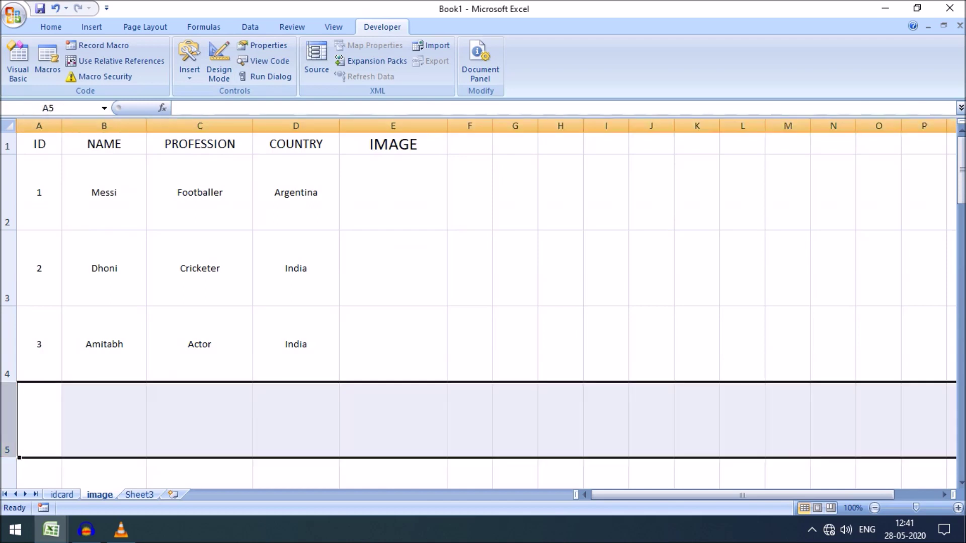
click(62, 495)
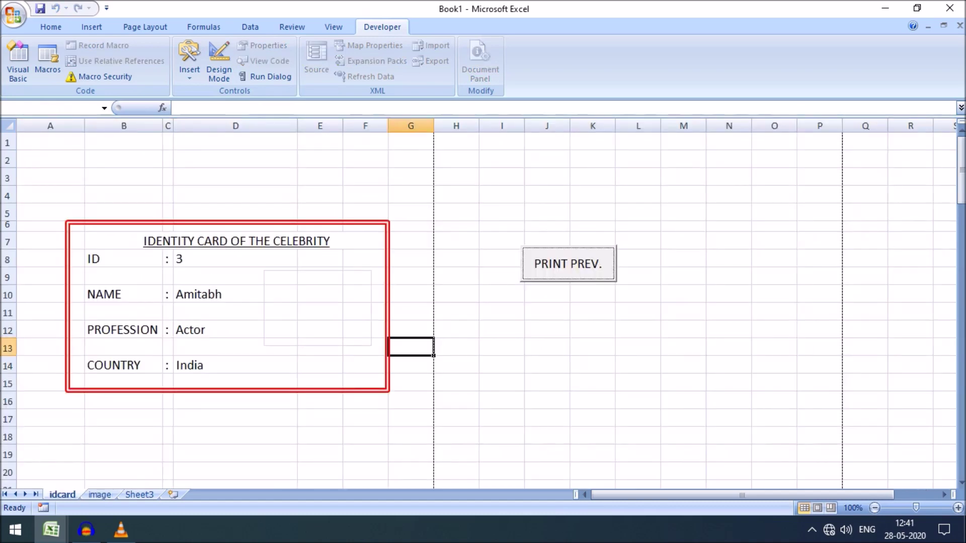
Run the PRINT PREV. button again and close the preview of every ID card
click(567, 263)
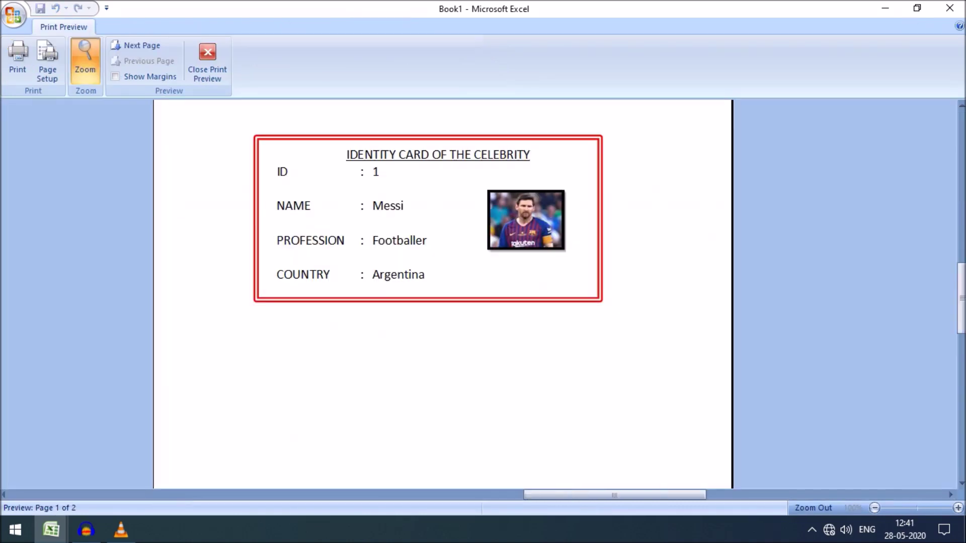
click(207, 63)
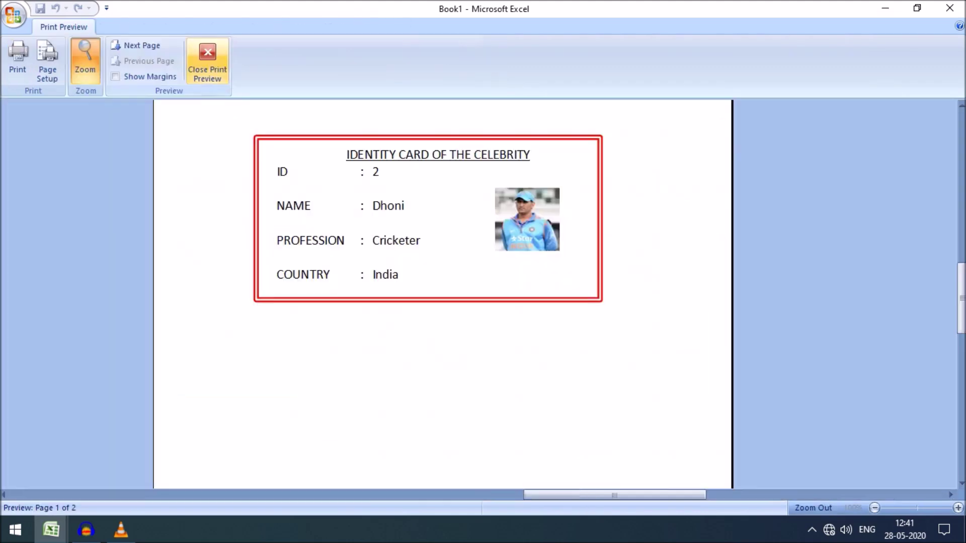
click(207, 63)
click(207, 61)
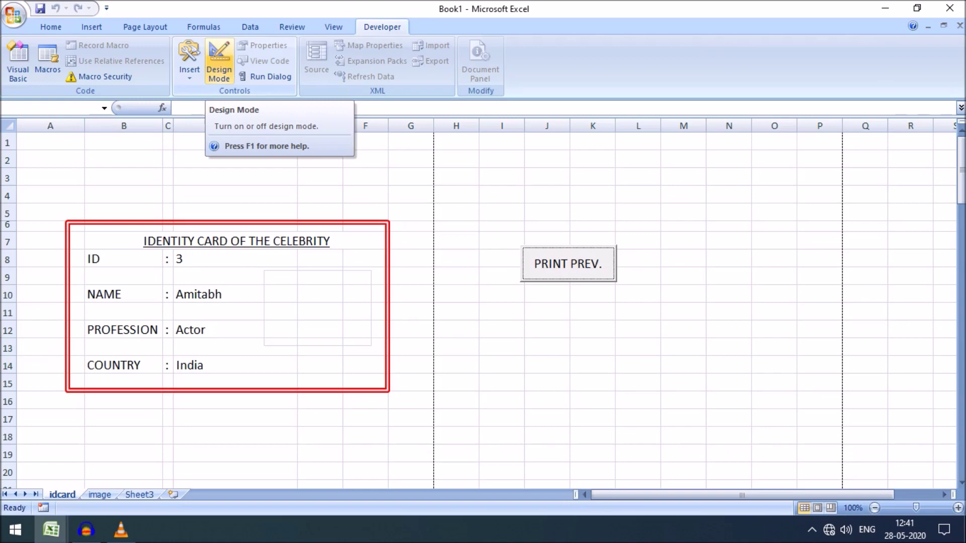
Turn on Design Mode on the idcard sheet and open the code of the PRINT PREV. button
click(219, 60)
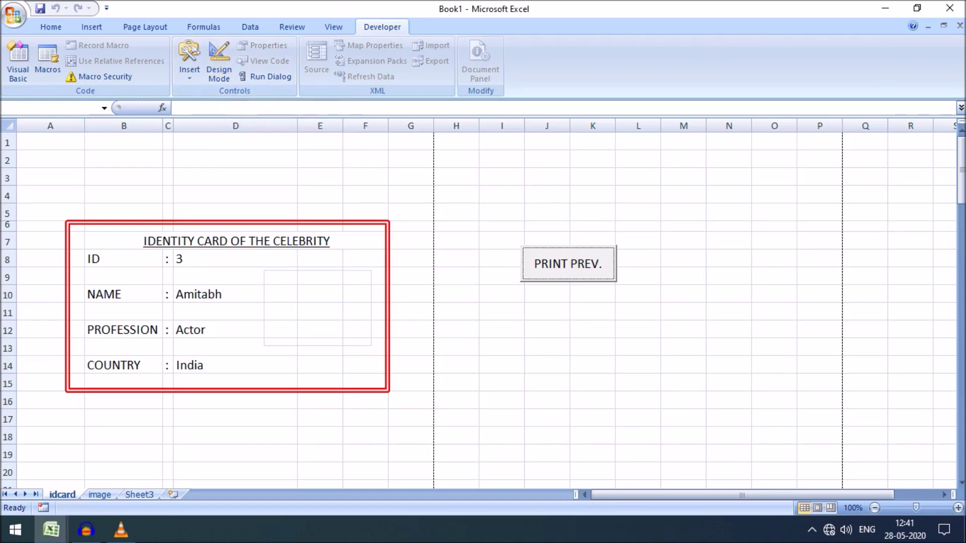
click(234, 259)
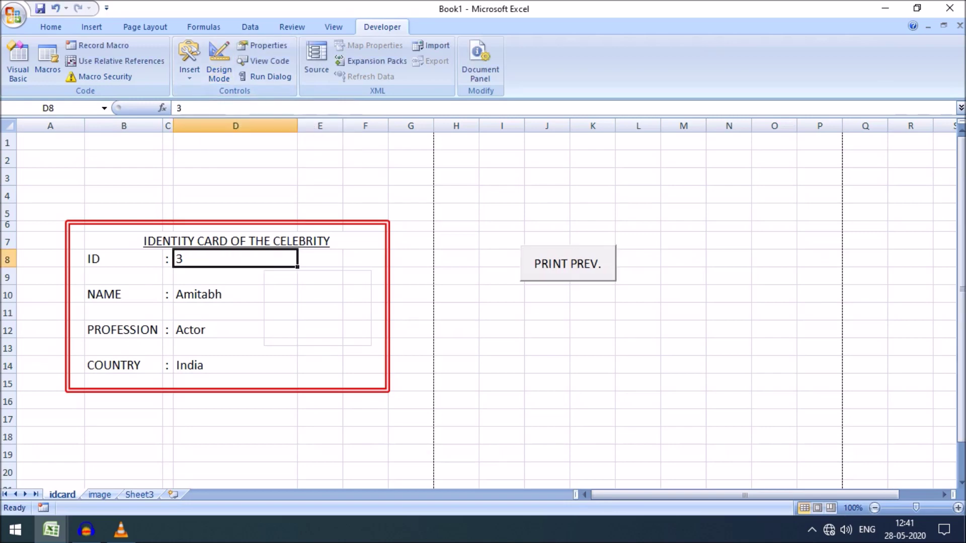
click(218, 61)
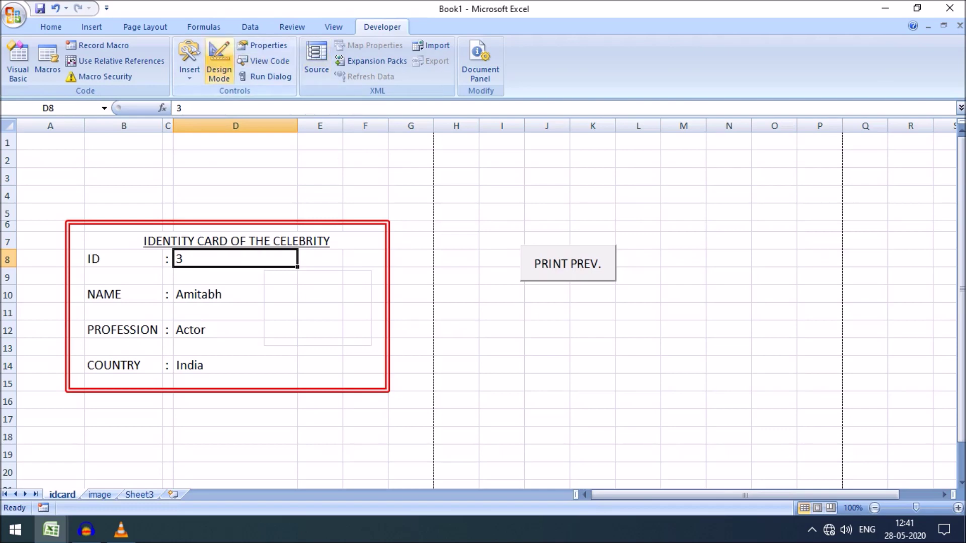
click(269, 60)
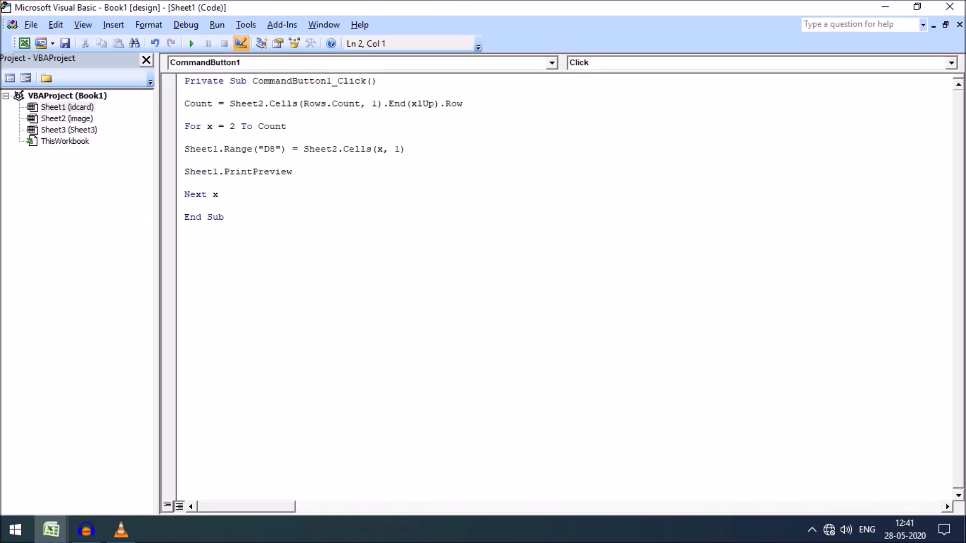
Examine the CommandButton1_Click code line by line, from the row count and the D8 assignment to Sheet1.PrintPreview and Next x
drag(286, 148, 263, 148)
drag(405, 148, 349, 149)
click(376, 149)
click(185, 206)
drag(293, 172, 225, 172)
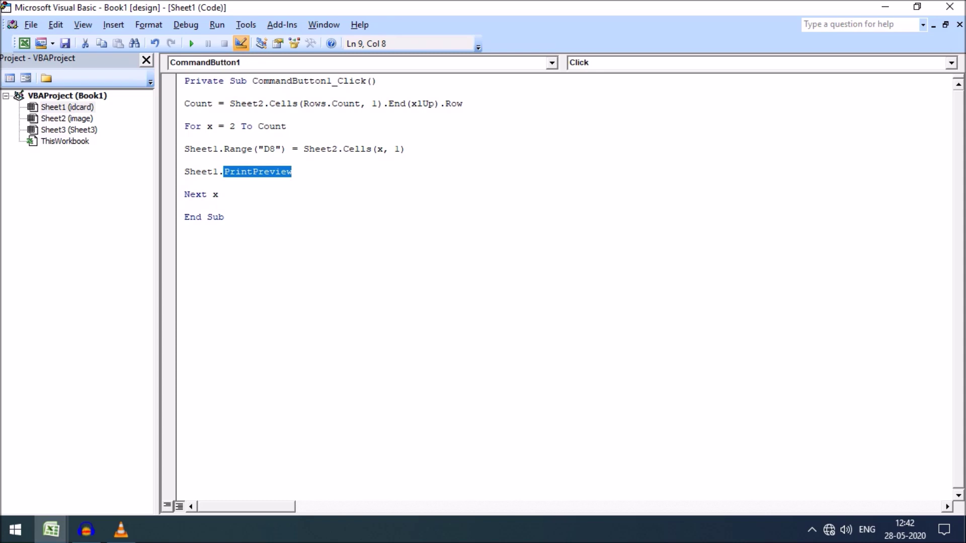
click(67, 107)
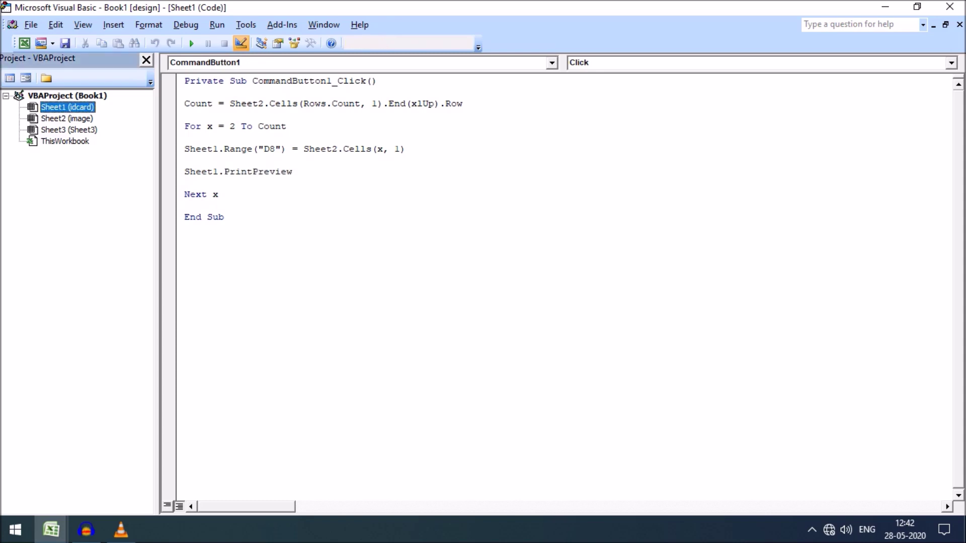
click(236, 171)
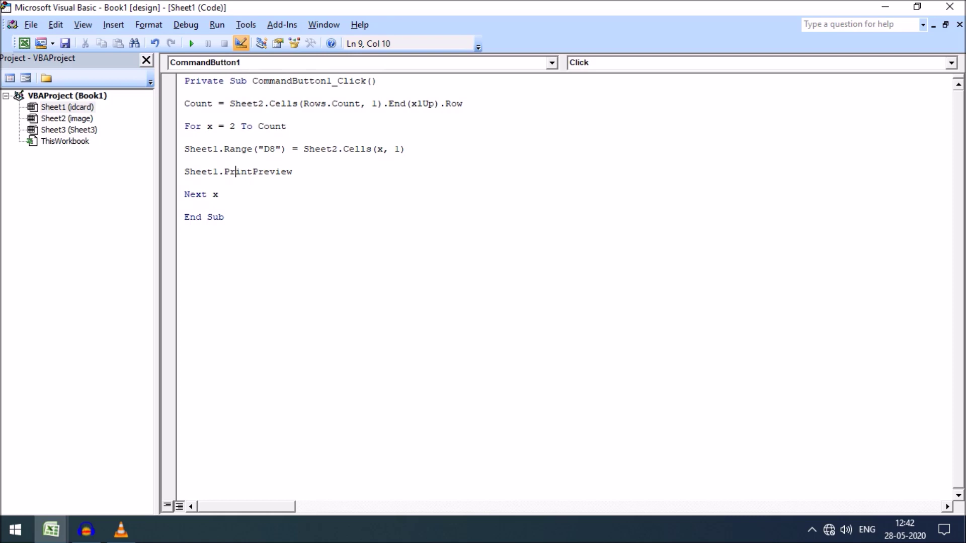
drag(184, 104, 217, 194)
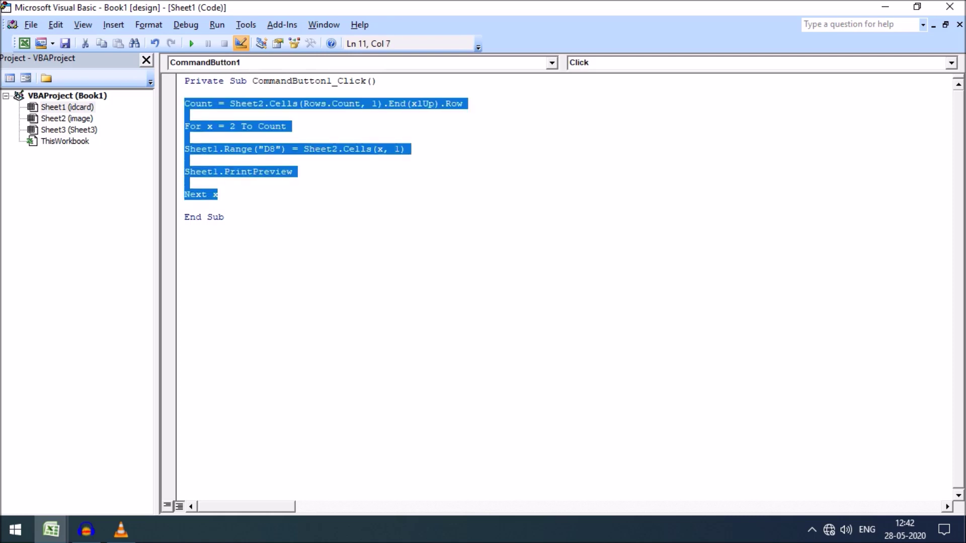
click(225, 217)
Switch from the code window back to the idcard sheet in Excel and turn off Design Mode
click(51, 530)
click(50, 529)
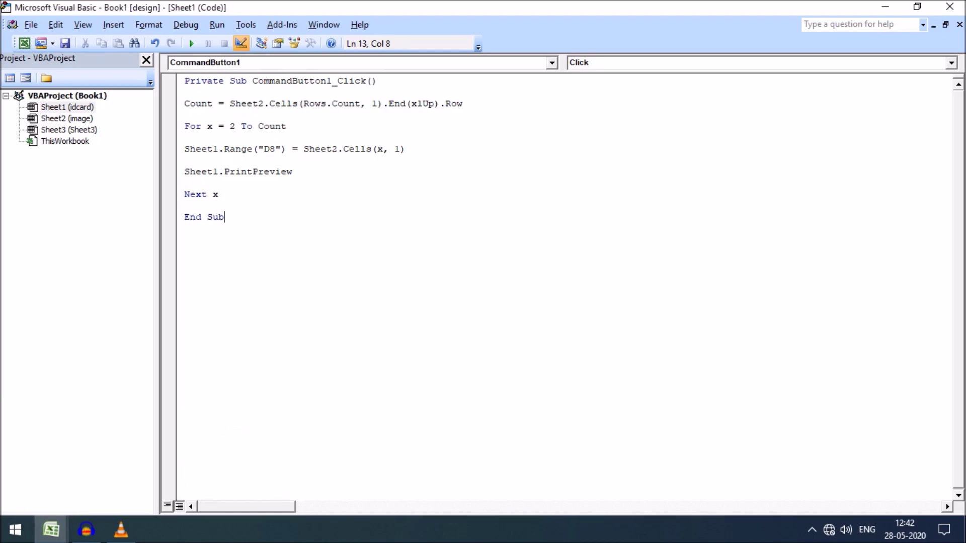
click(51, 529)
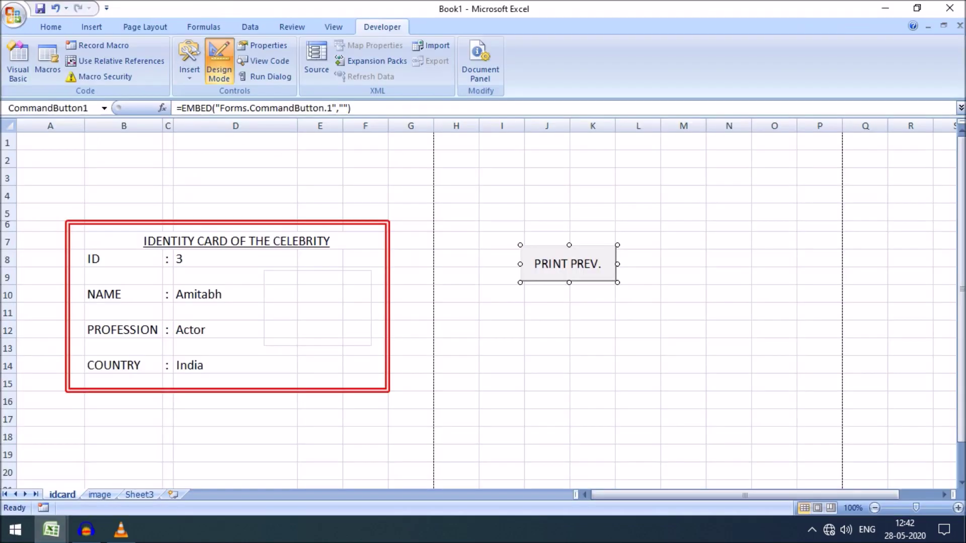
click(218, 60)
click(592, 329)
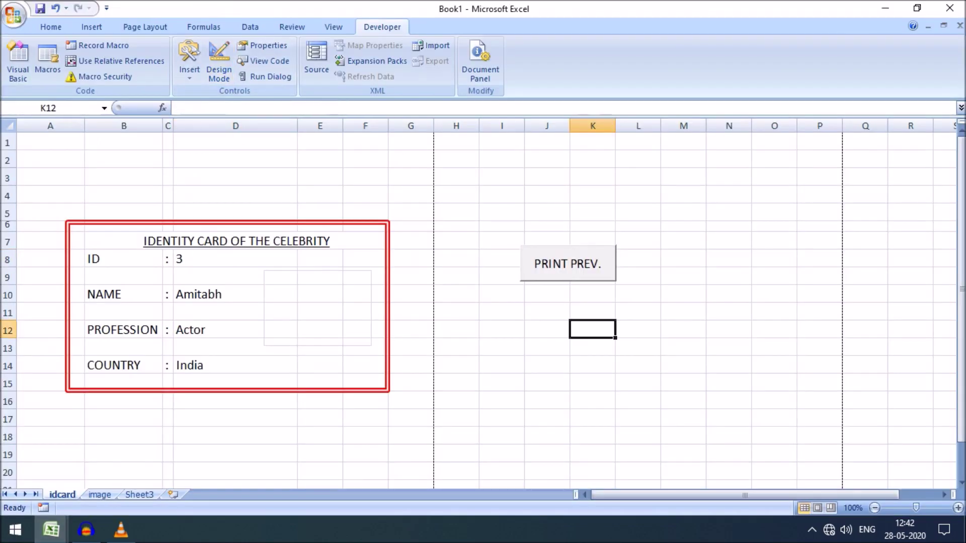
Run the PRINT PREV. button and close the print preview of each ID card in turn
click(567, 263)
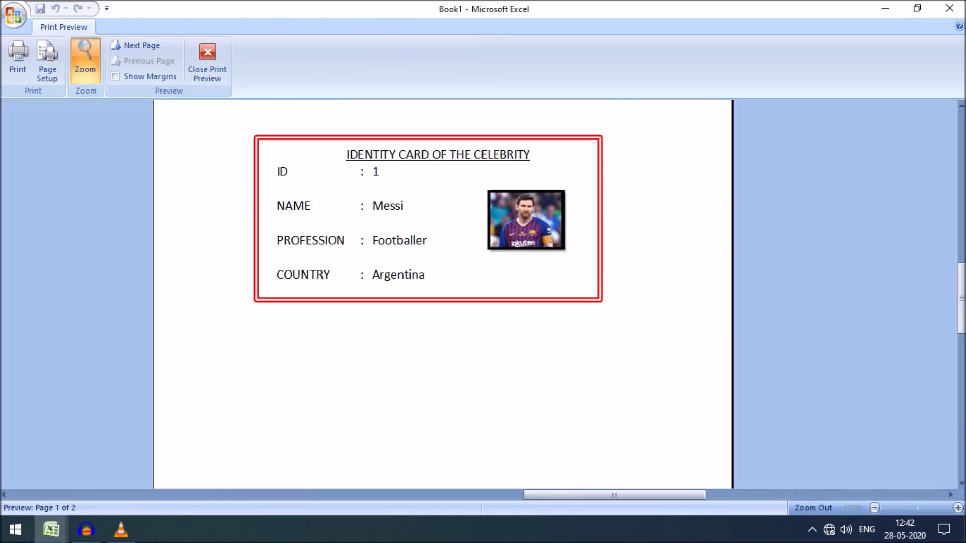
click(207, 61)
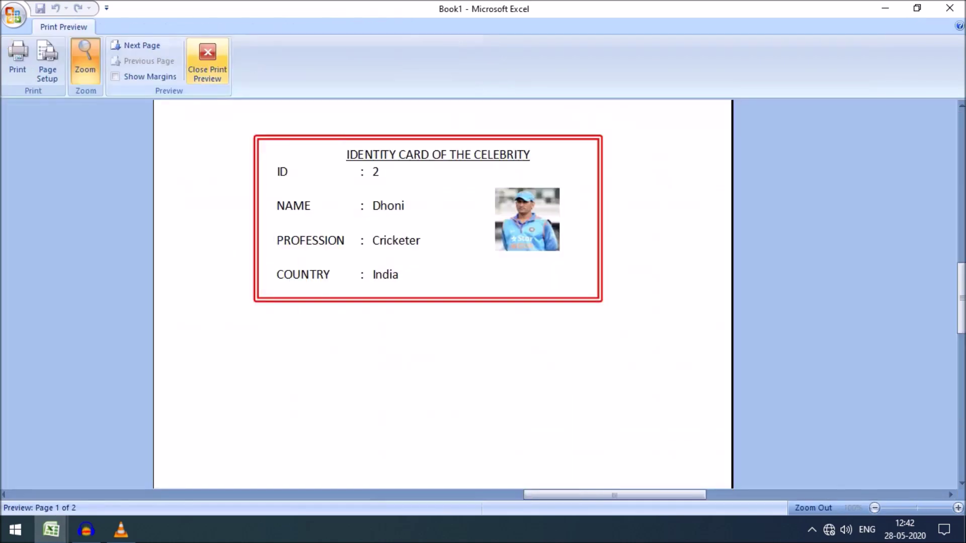
click(207, 60)
click(207, 60)
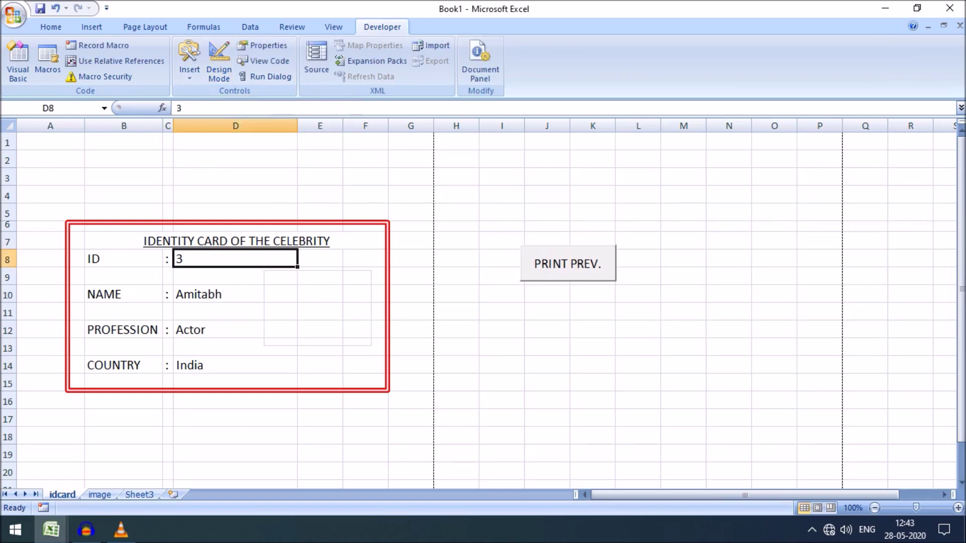
Reapply the =IMAGE formula to the linked photo frame on the ID card and deselect the frame
click(317, 308)
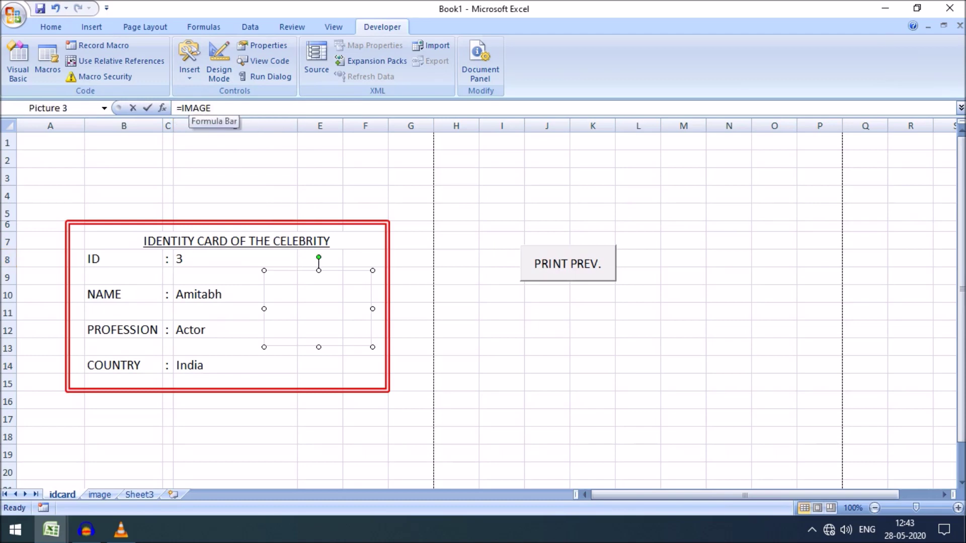
double_click(195, 109)
key(Return)
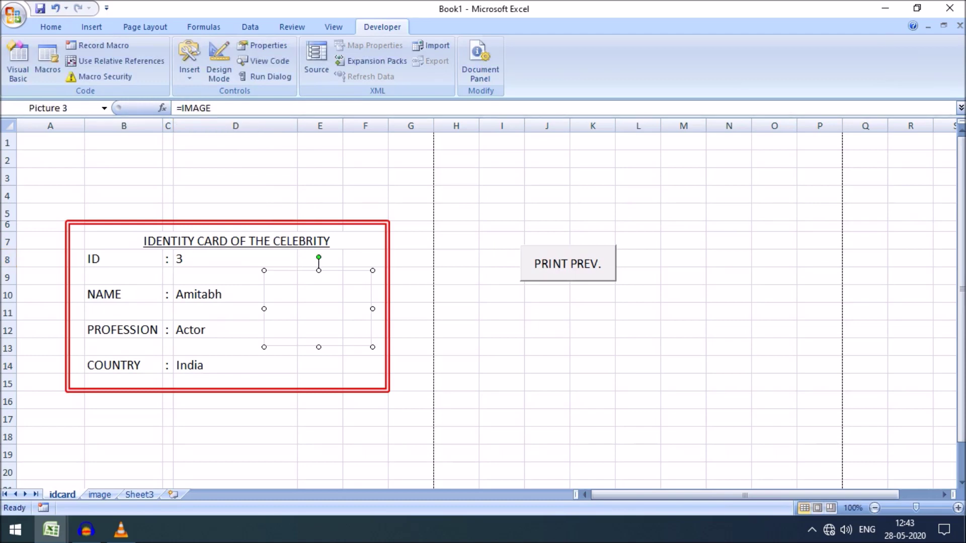
click(411, 312)
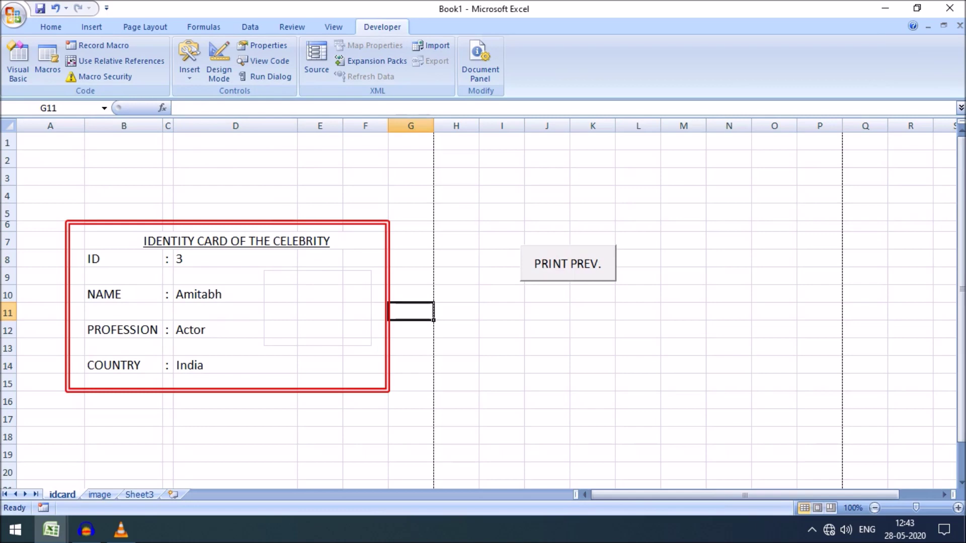
Start the PRINT PREV. button's loop once more after checking the ID cell D8
click(235, 259)
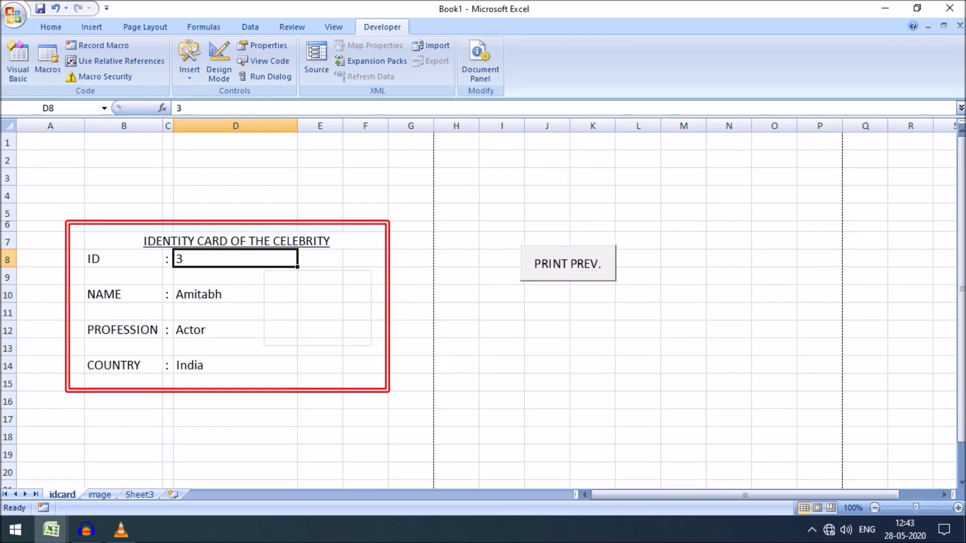
click(410, 329)
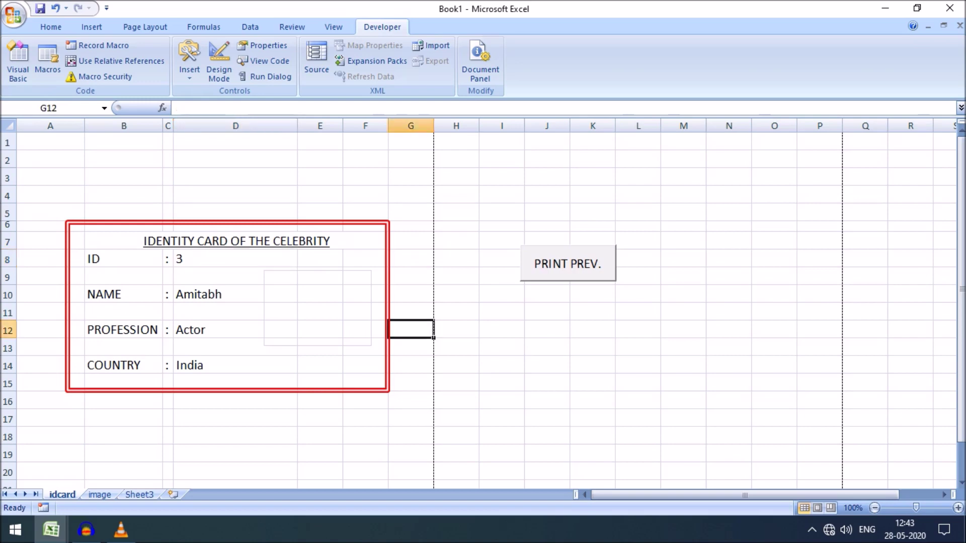
click(567, 263)
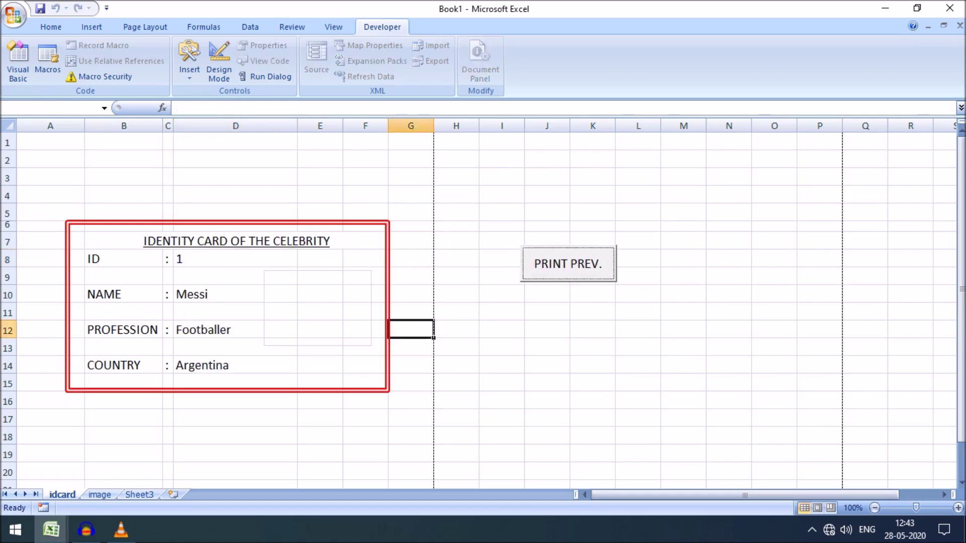